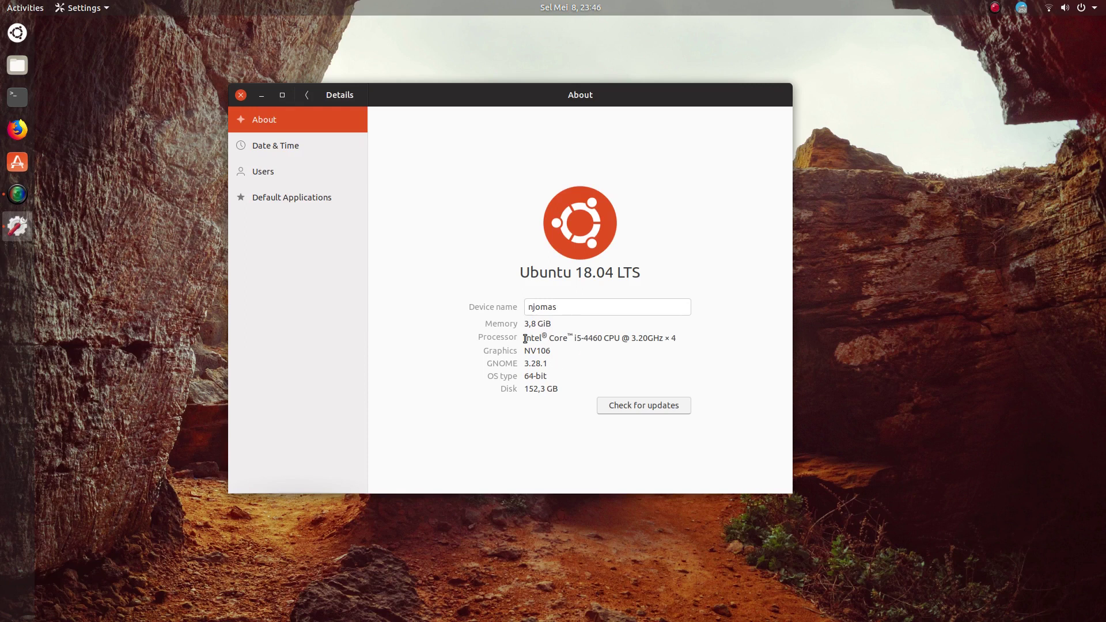
Examine the processor and Ubuntu version in the system details, and close the details window
{"action": "left_click_drag", "start_coordinate": [525, 339], "coordinate": [680, 341]}
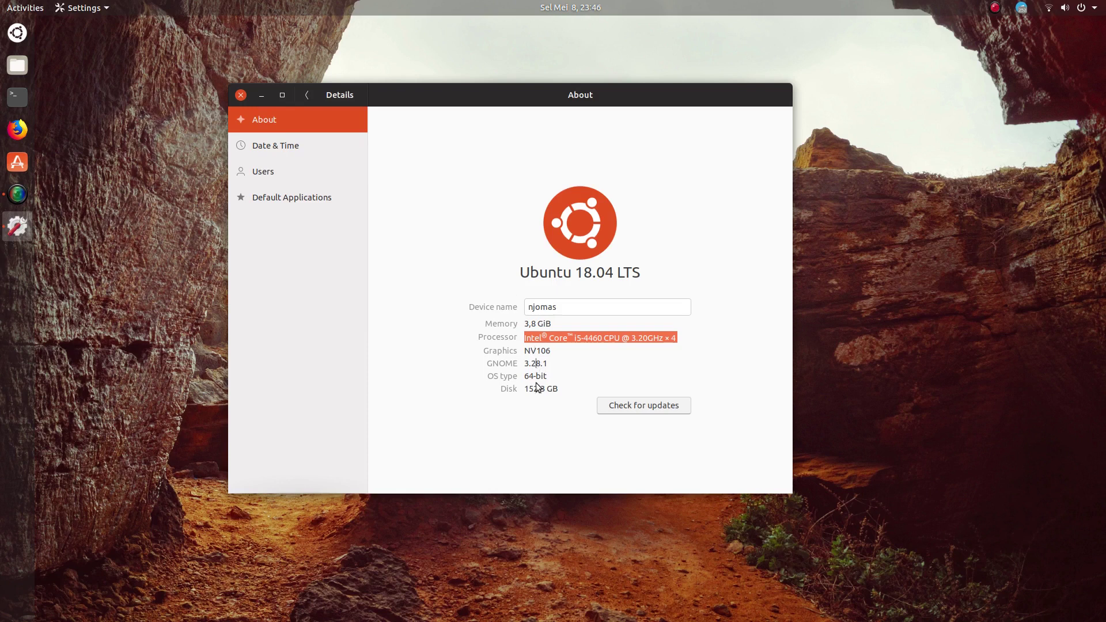
{"action": "left_click", "coordinate": [531, 338]}
{"action": "left_click_drag", "start_coordinate": [520, 273], "coordinate": [644, 280]}
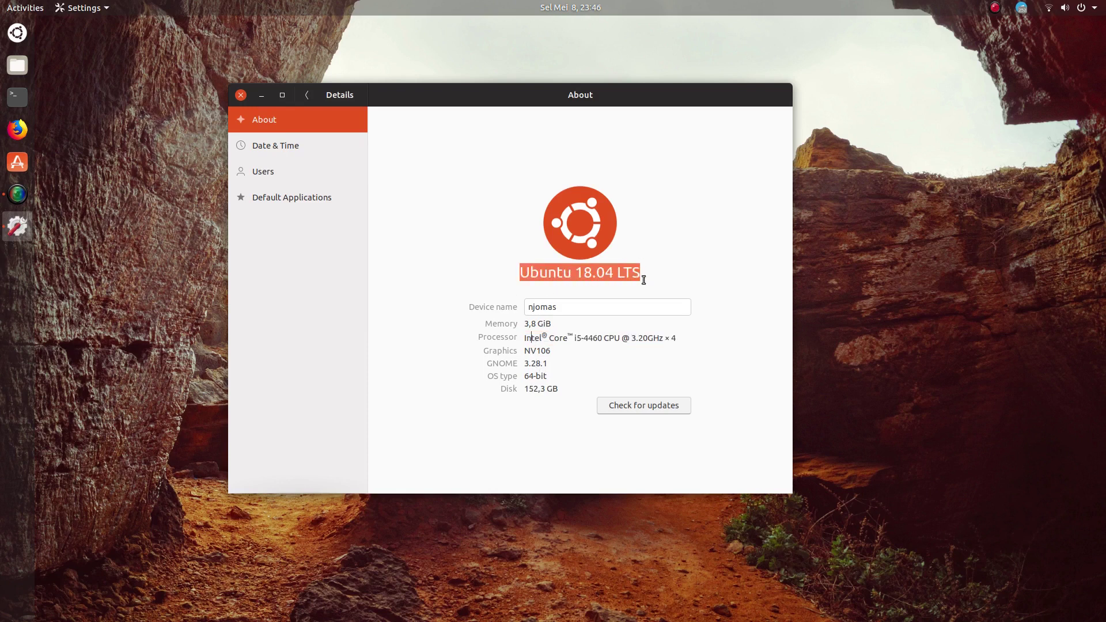
{"action": "left_click", "coordinate": [241, 95]}
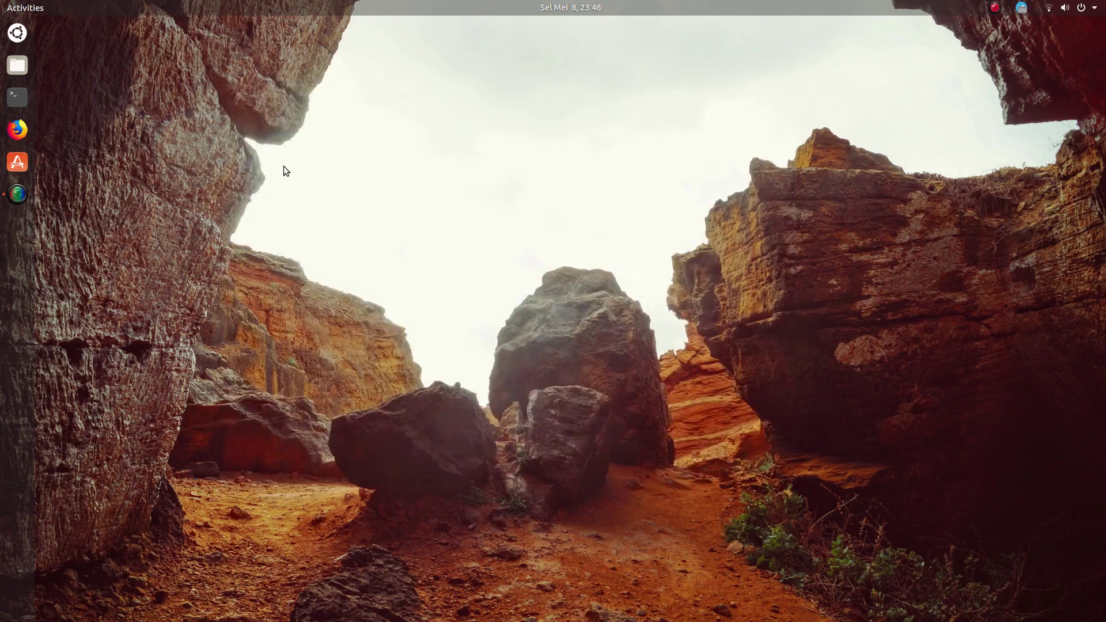
Find the Tweaks application through the desktop search and open it
{"action": "key", "text": "super"}
{"action": "type", "text": "twel"}
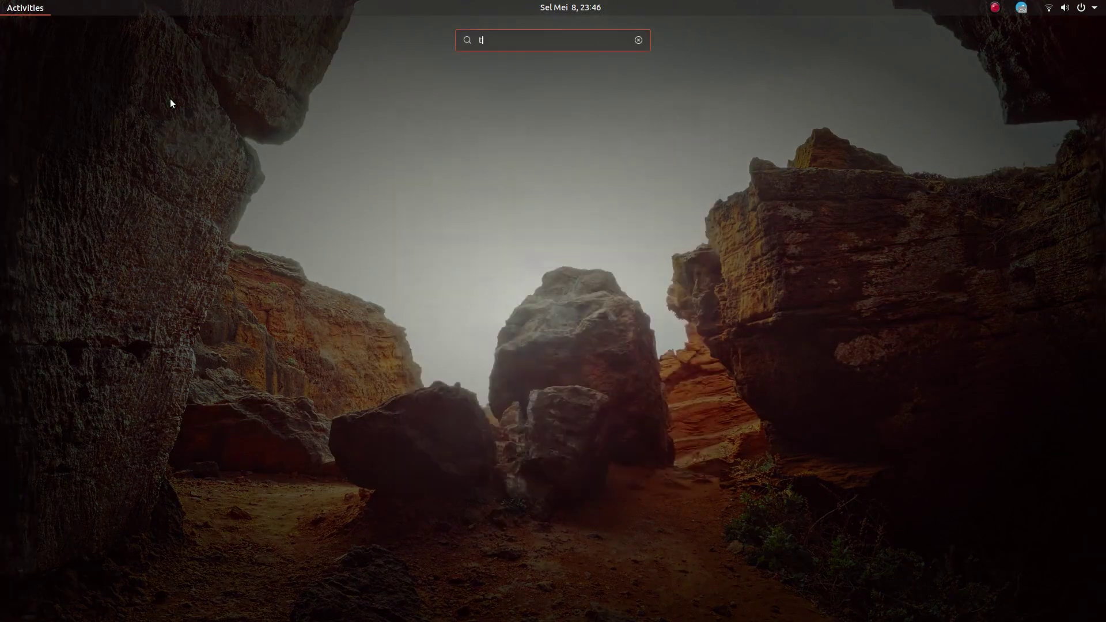
{"action": "left_click", "coordinate": [544, 115]}
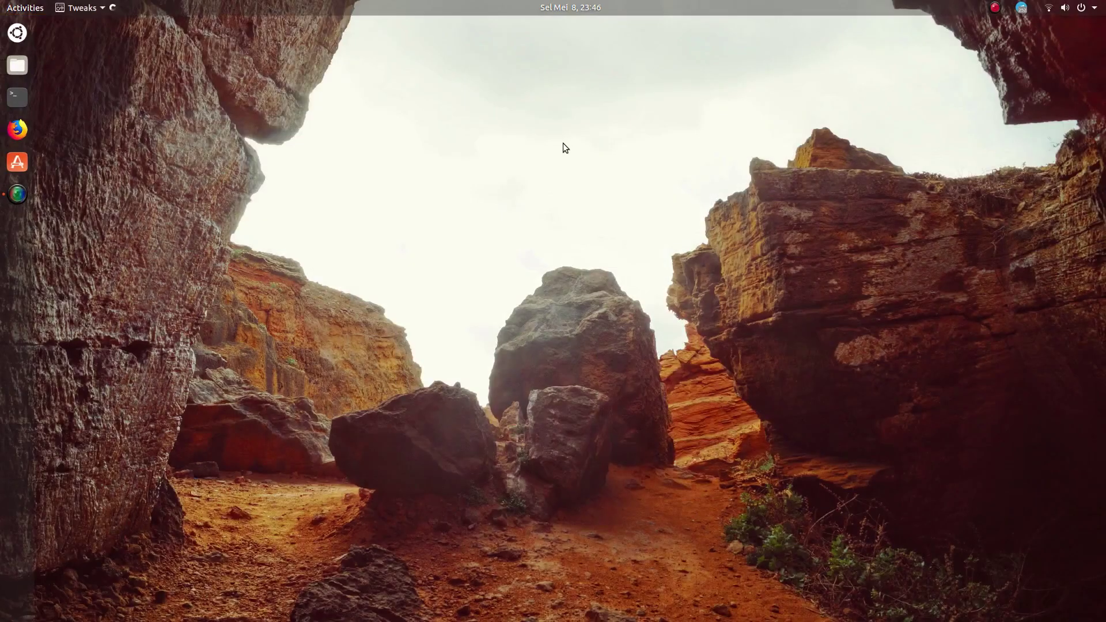
Look through the available application themes and icon themes in the Appearance settings
{"action": "left_click", "coordinate": [686, 196]}
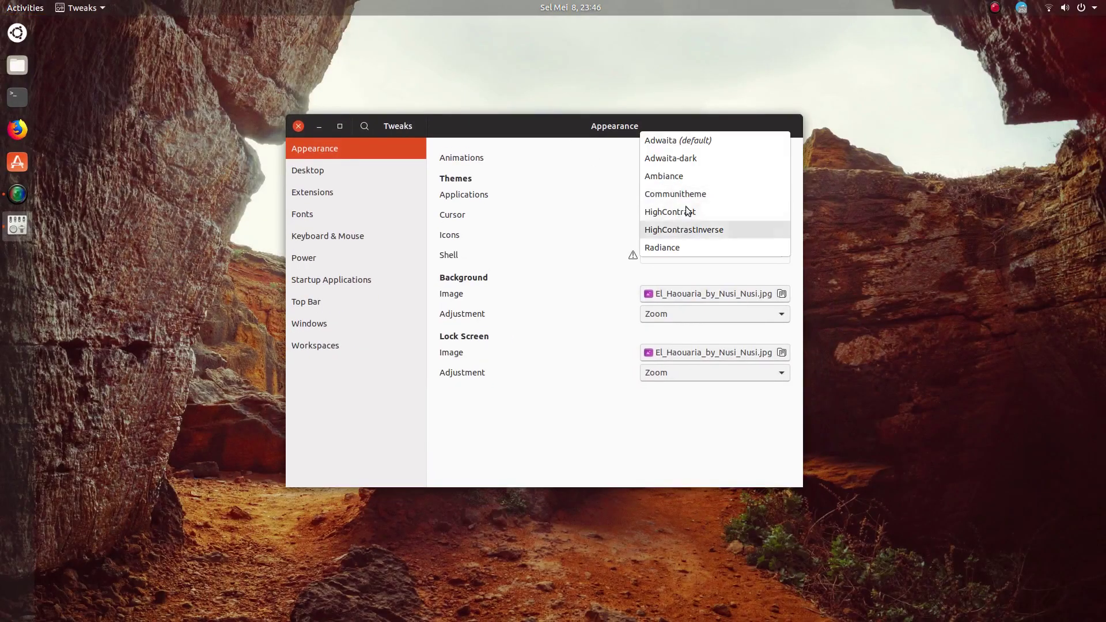
{"action": "left_click", "coordinate": [617, 197]}
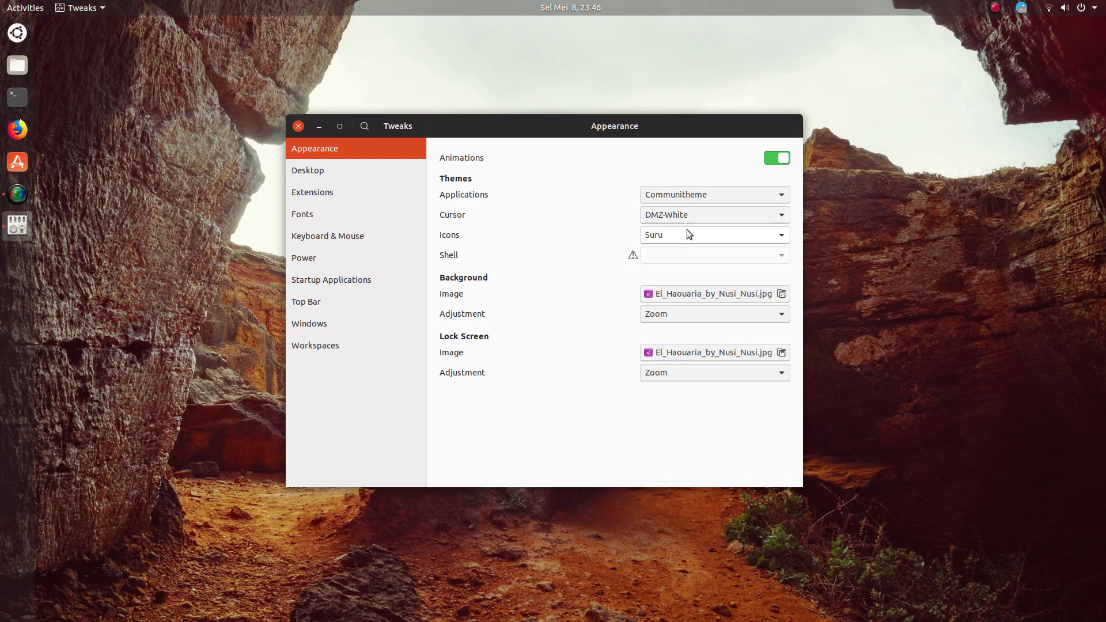
{"action": "left_click", "coordinate": [686, 234]}
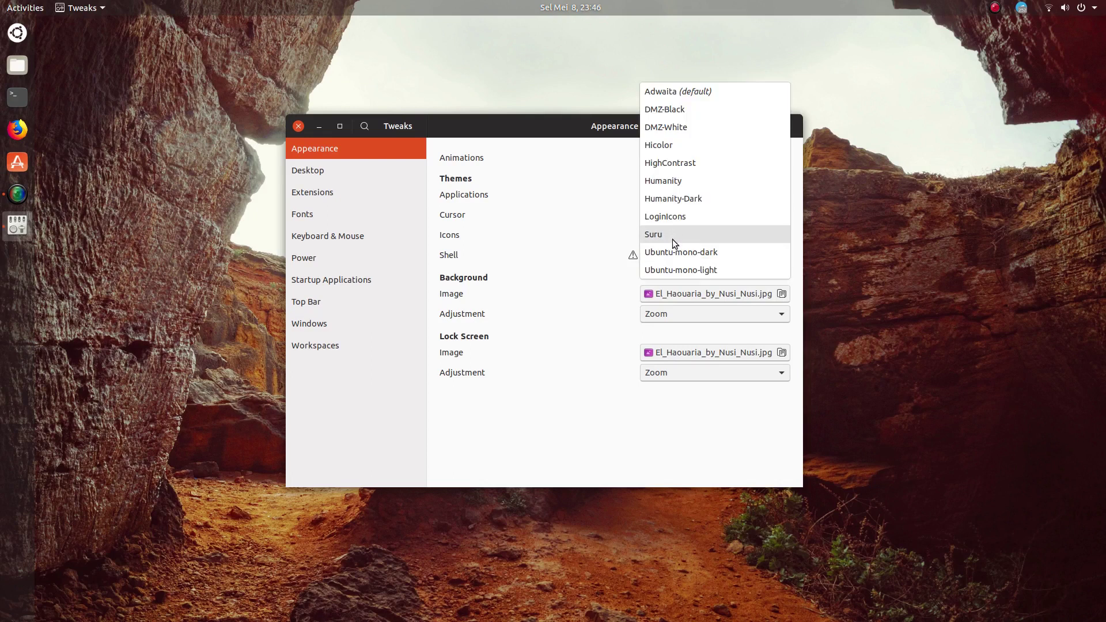
{"action": "left_click", "coordinate": [600, 211]}
Look through the image files and adjustment options offered for the background and the lock screen
{"action": "left_click", "coordinate": [692, 293]}
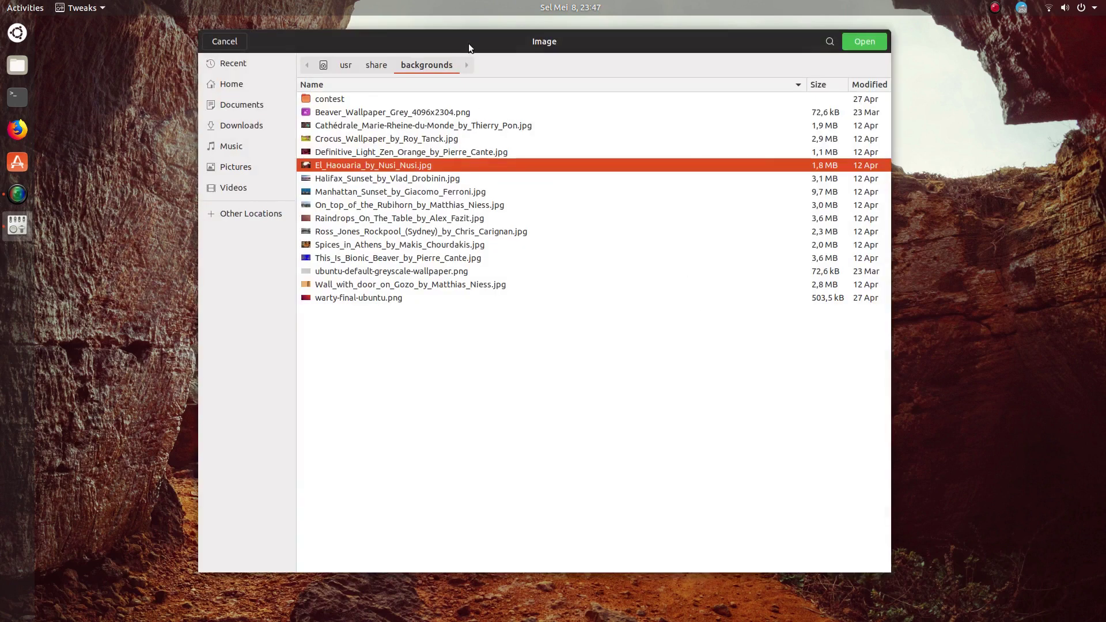
{"action": "left_click_drag", "start_coordinate": [463, 44], "coordinate": [482, 56]}
{"action": "left_click", "coordinate": [242, 54]}
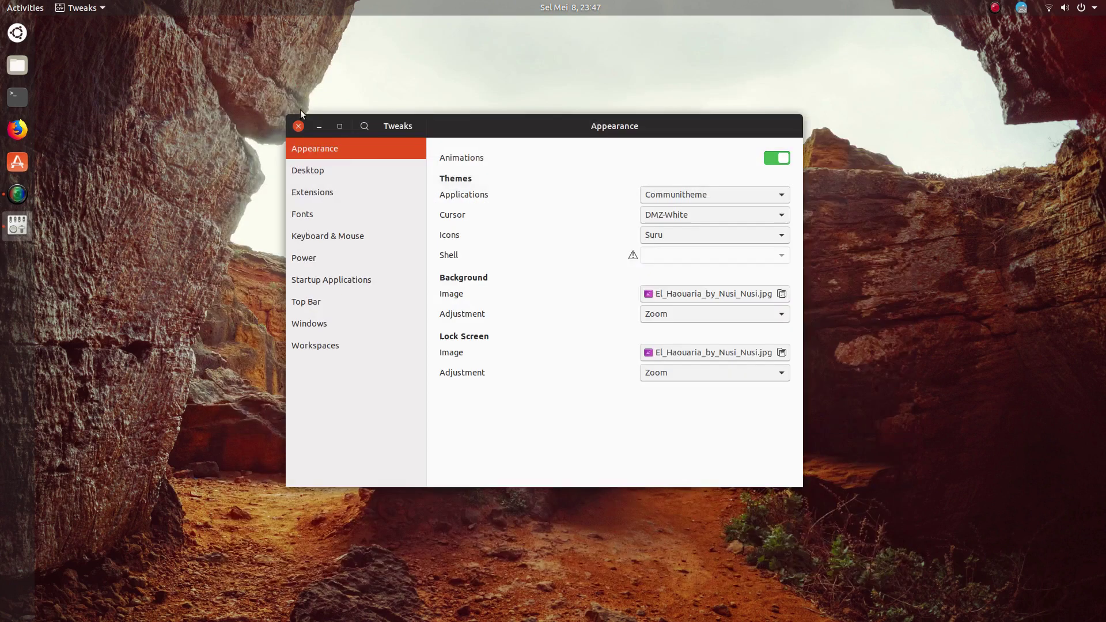
{"action": "left_click", "coordinate": [686, 313]}
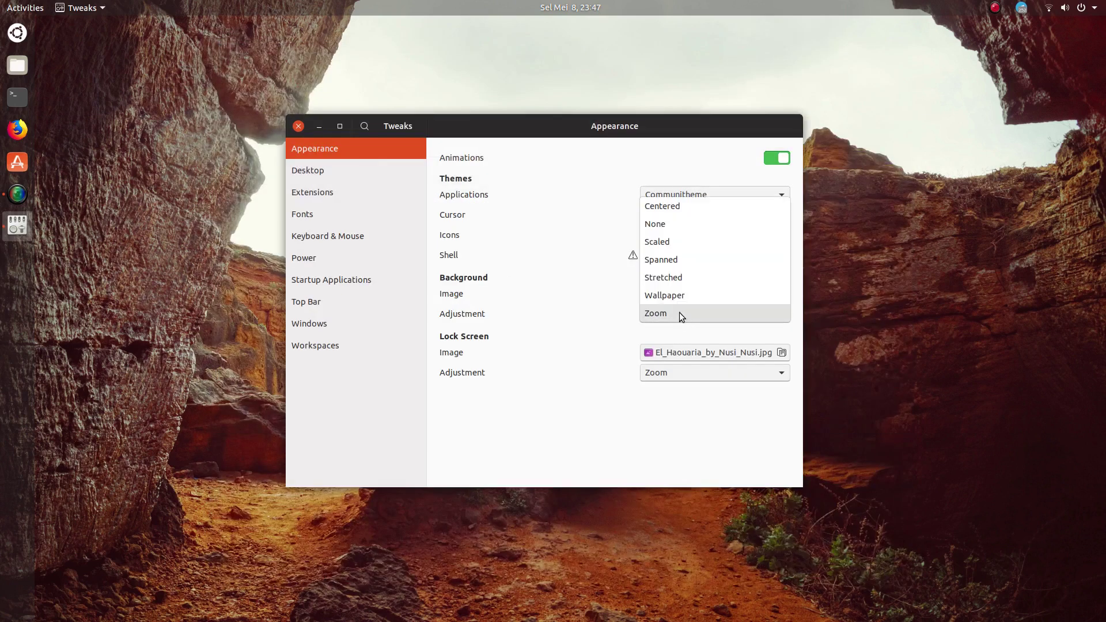
{"action": "left_click", "coordinate": [625, 326]}
{"action": "left_click", "coordinate": [665, 367]}
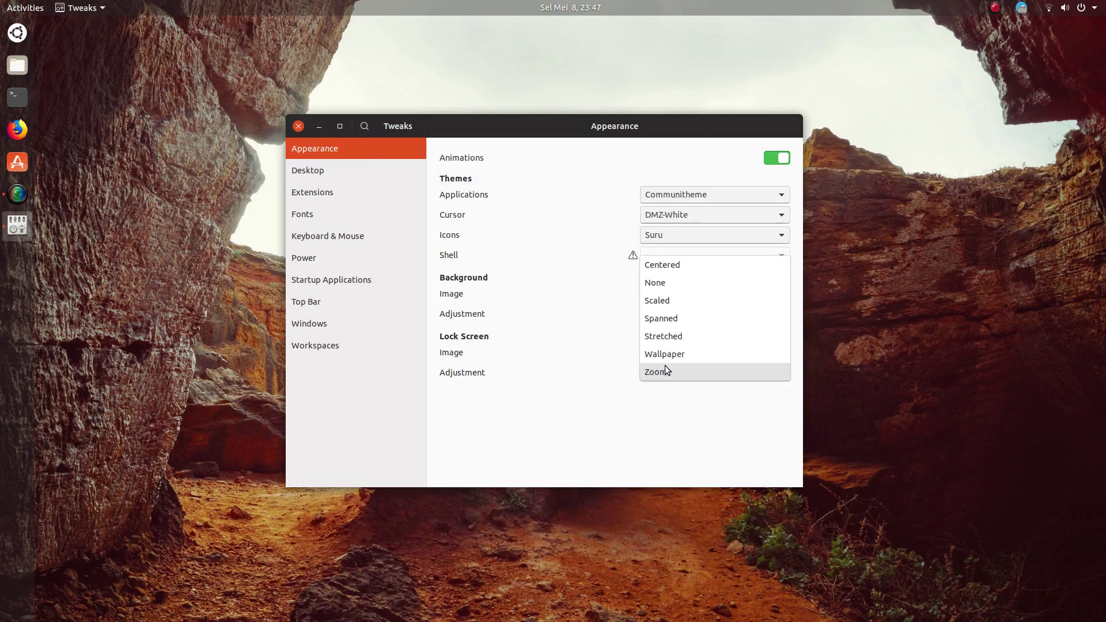
{"action": "left_click", "coordinate": [655, 373]}
{"action": "left_click", "coordinate": [671, 350]}
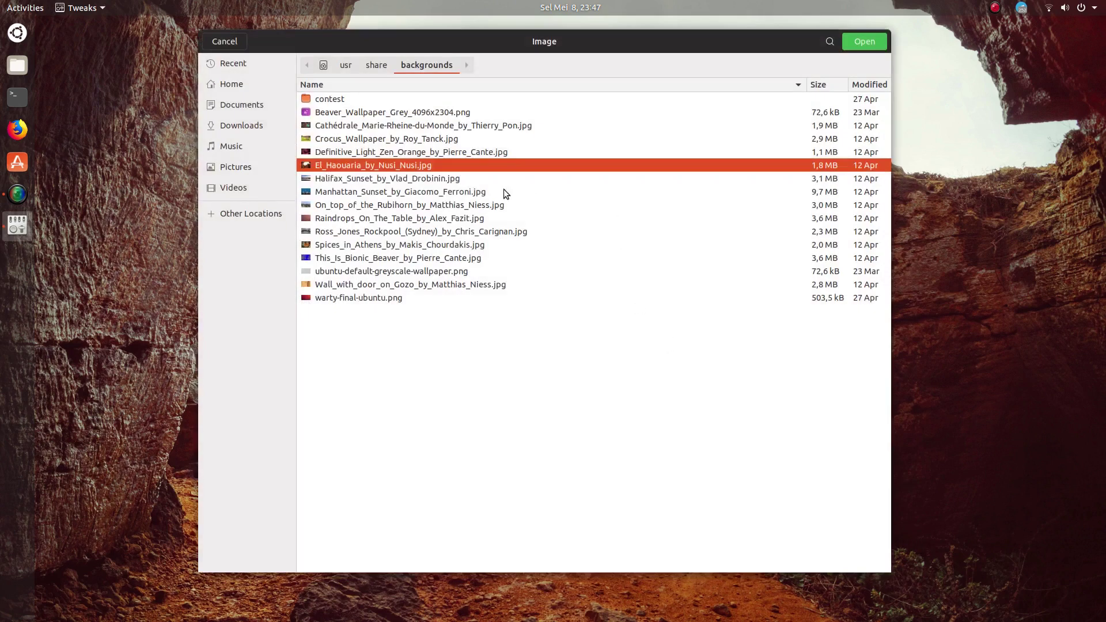
{"action": "left_click", "coordinate": [224, 42]}
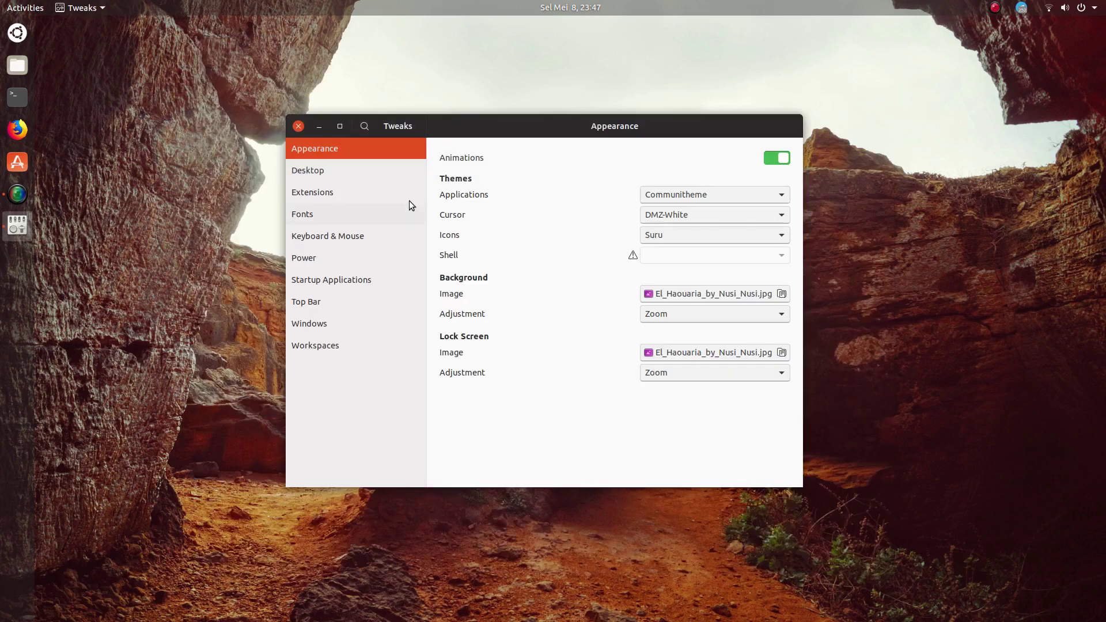
Turn on desktop icons and enable the Home, Network Servers and Trash icons
{"action": "left_click", "coordinate": [392, 173]}
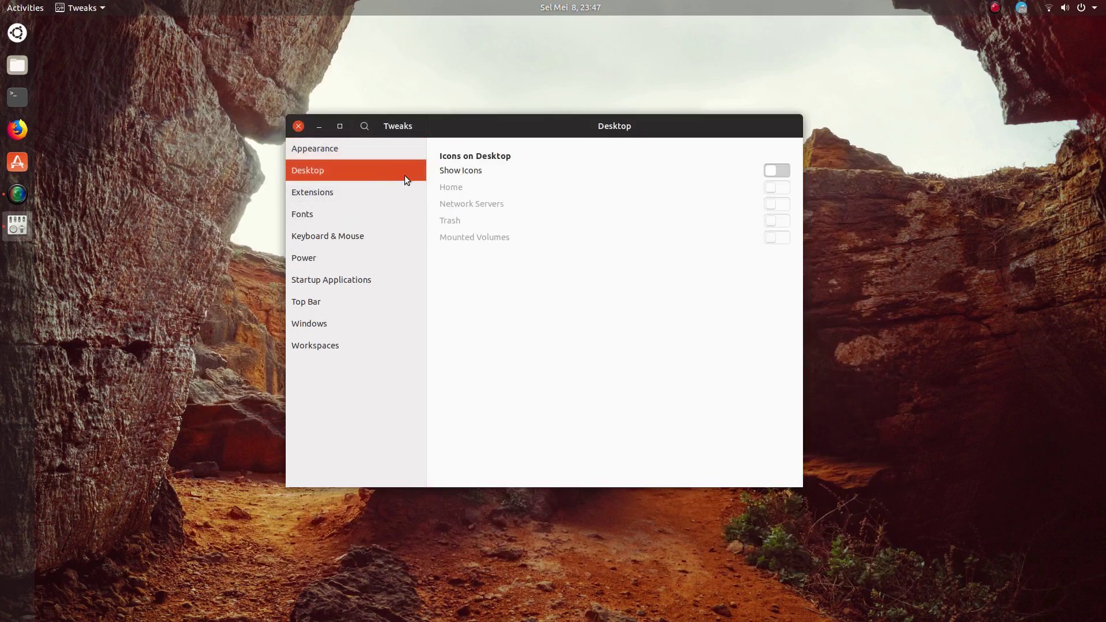
{"action": "left_click", "coordinate": [780, 170]}
{"action": "left_click", "coordinate": [778, 171]}
{"action": "left_click", "coordinate": [778, 187]}
{"action": "left_click", "coordinate": [778, 204]}
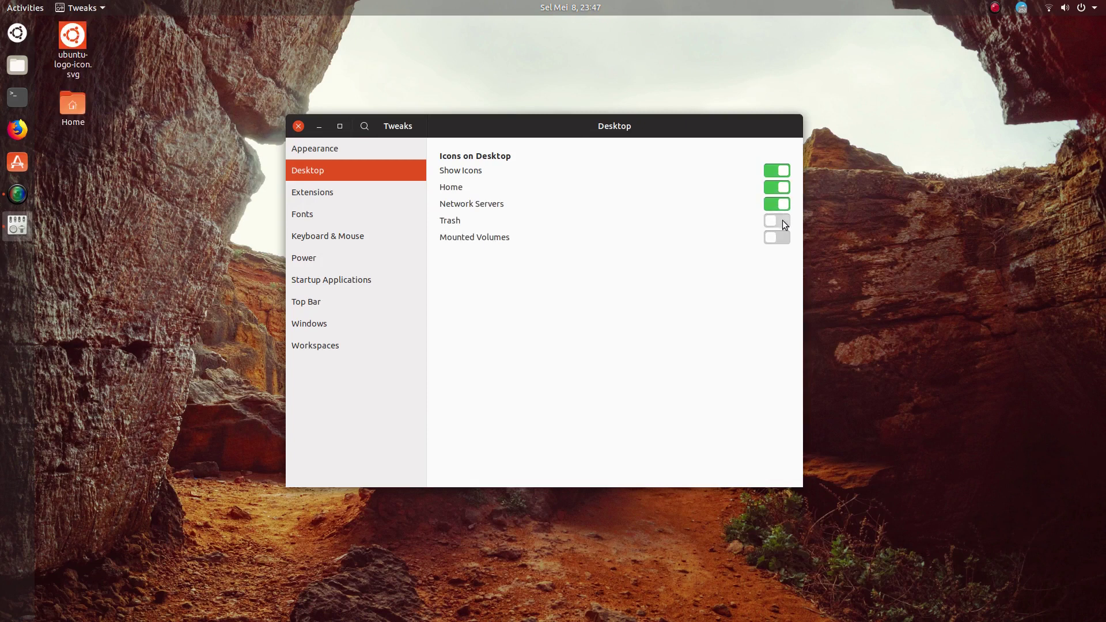
{"action": "left_click", "coordinate": [781, 221]}
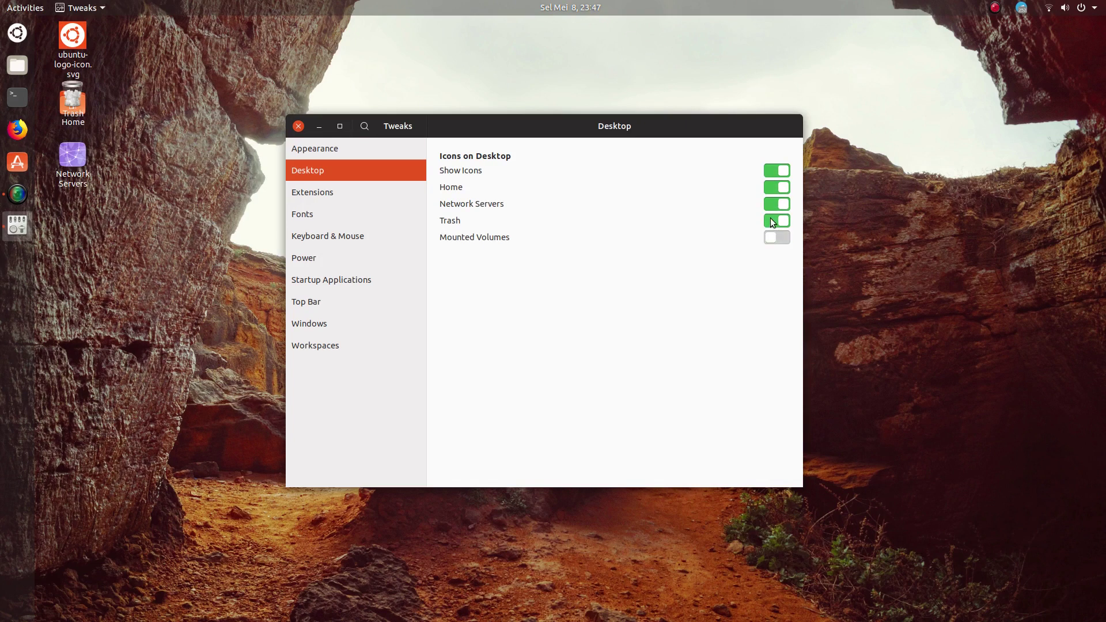
Disable the Trash, Network Servers and Home icons, and turn off all desktop icons
{"action": "left_click", "coordinate": [772, 221]}
{"action": "left_click", "coordinate": [772, 202]}
{"action": "left_click", "coordinate": [773, 188]}
{"action": "left_click", "coordinate": [773, 171]}
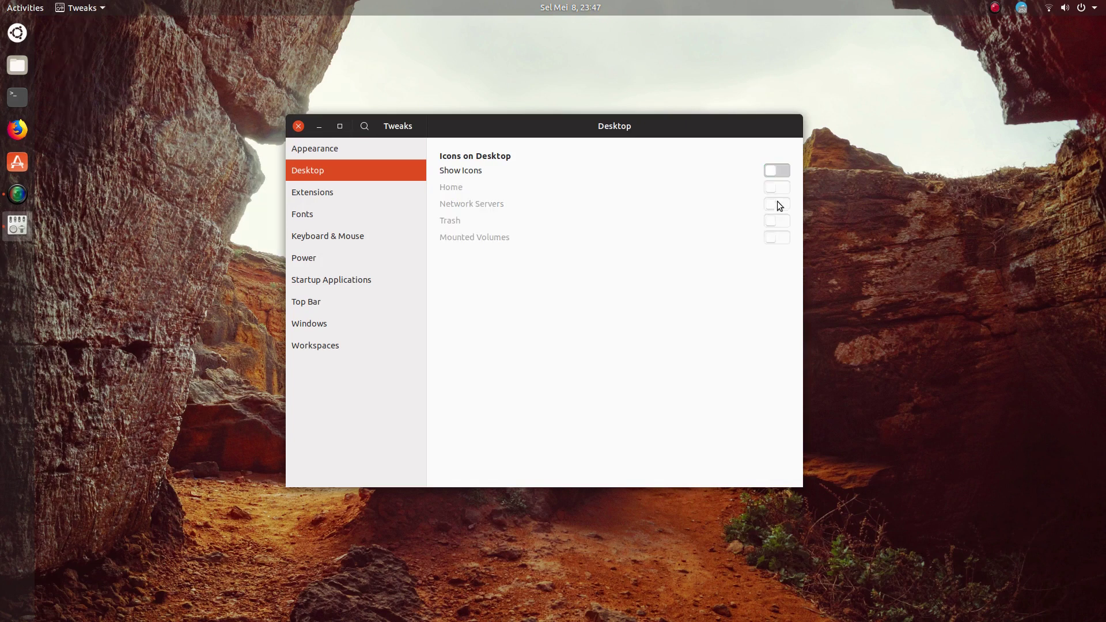
{"action": "left_click", "coordinate": [779, 171]}
{"action": "left_click", "coordinate": [772, 168]}
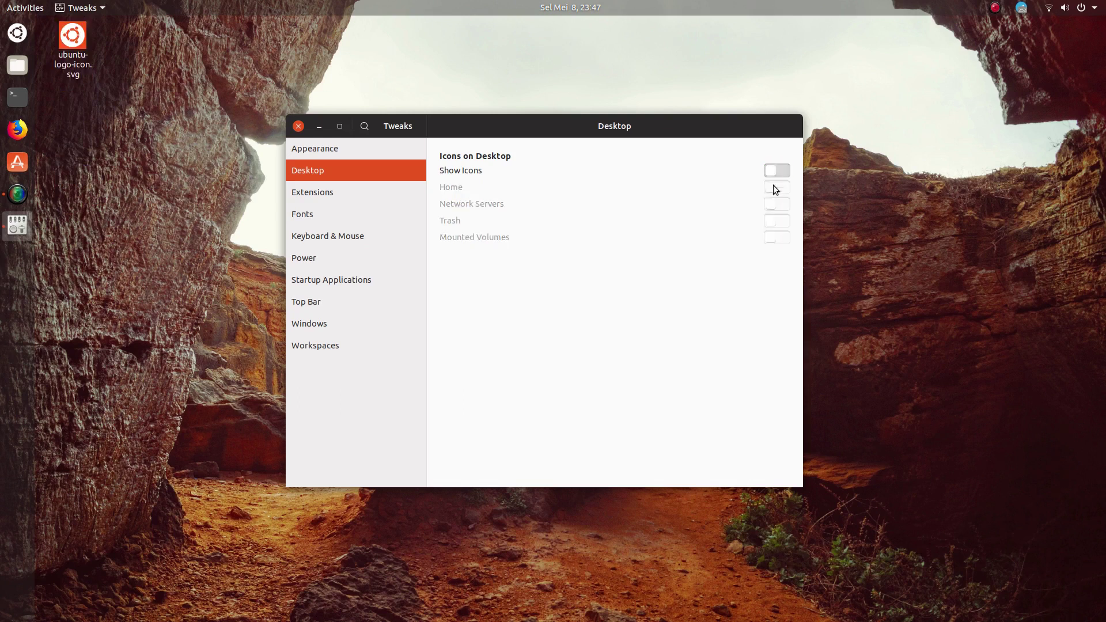
Enable the master switch for GNOME Shell extensions
{"action": "left_click", "coordinate": [352, 194]}
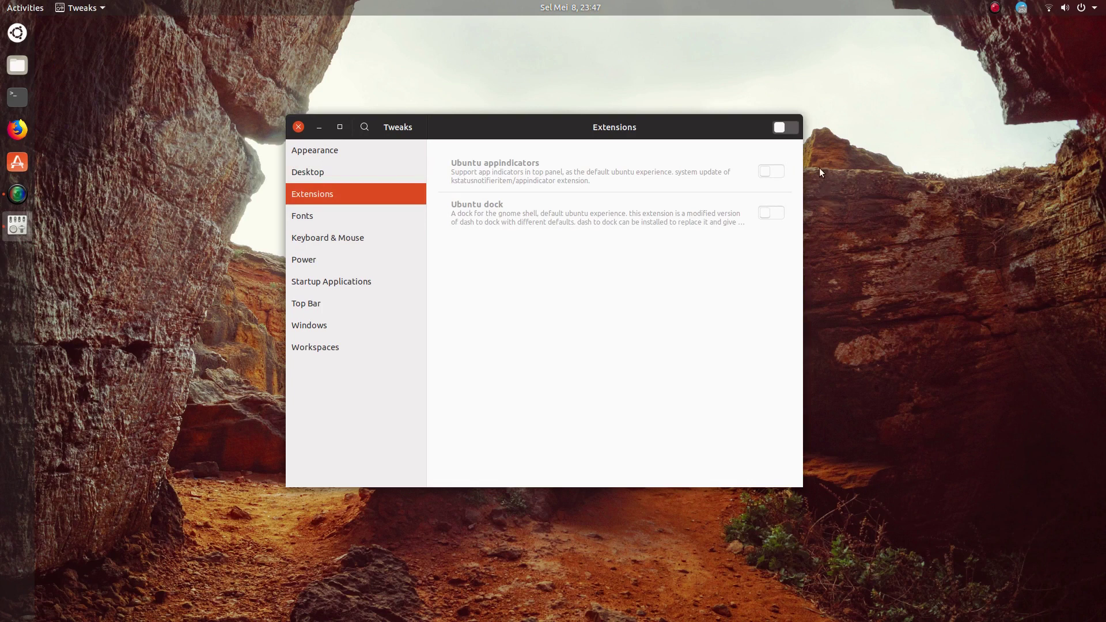
{"action": "left_click", "coordinate": [788, 128]}
{"action": "left_click", "coordinate": [780, 130]}
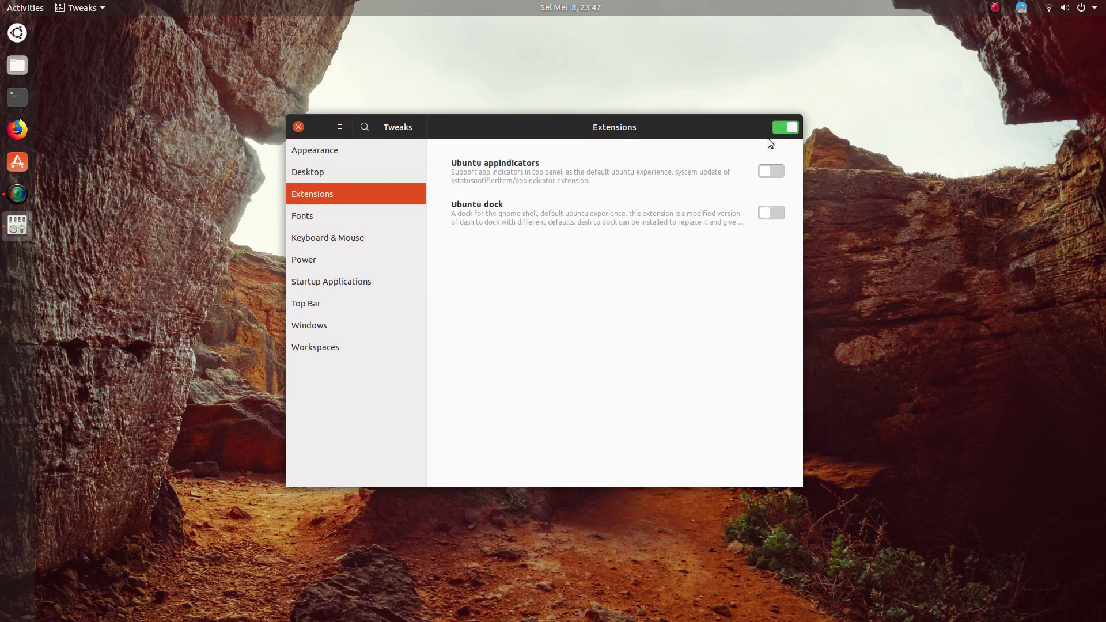
Lower the font scaling factor to 0,93
{"action": "left_click", "coordinate": [386, 218]}
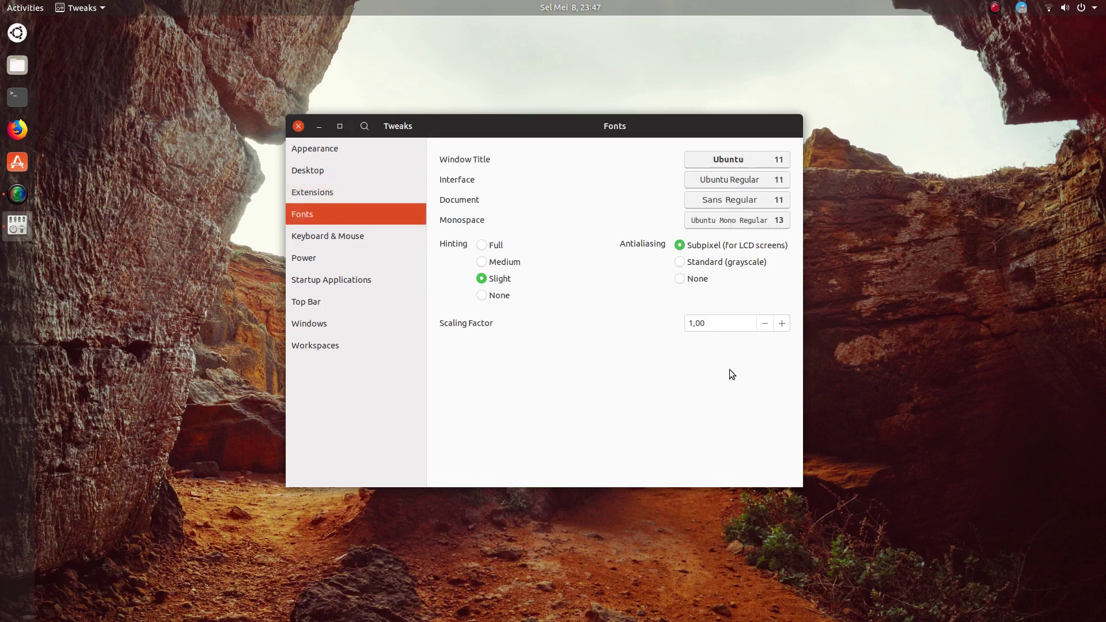
{"action": "left_click", "coordinate": [761, 323]}
{"action": "left_click", "coordinate": [761, 324]}
{"action": "left_click", "coordinate": [761, 324]}
{"action": "left_click", "coordinate": [762, 323]}
{"action": "left_click", "coordinate": [762, 323]}
{"action": "left_click", "coordinate": [761, 324]}
{"action": "left_click", "coordinate": [761, 324]}
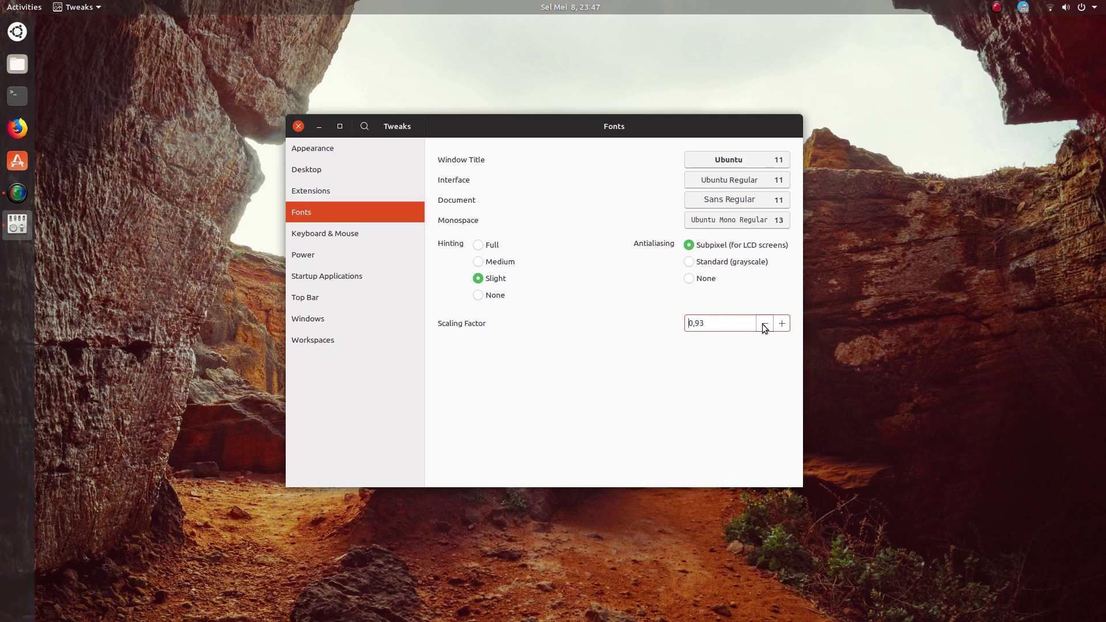
Raise the font scaling factor back to 1,00
{"action": "left_click", "coordinate": [730, 324]}
{"action": "left_click", "coordinate": [779, 324]}
{"action": "left_click", "coordinate": [779, 324]}
{"action": "left_click", "coordinate": [779, 324]}
{"action": "left_click", "coordinate": [779, 324]}
{"action": "left_click", "coordinate": [779, 324]}
{"action": "left_click", "coordinate": [781, 323]}
{"action": "left_click", "coordinate": [781, 324]}
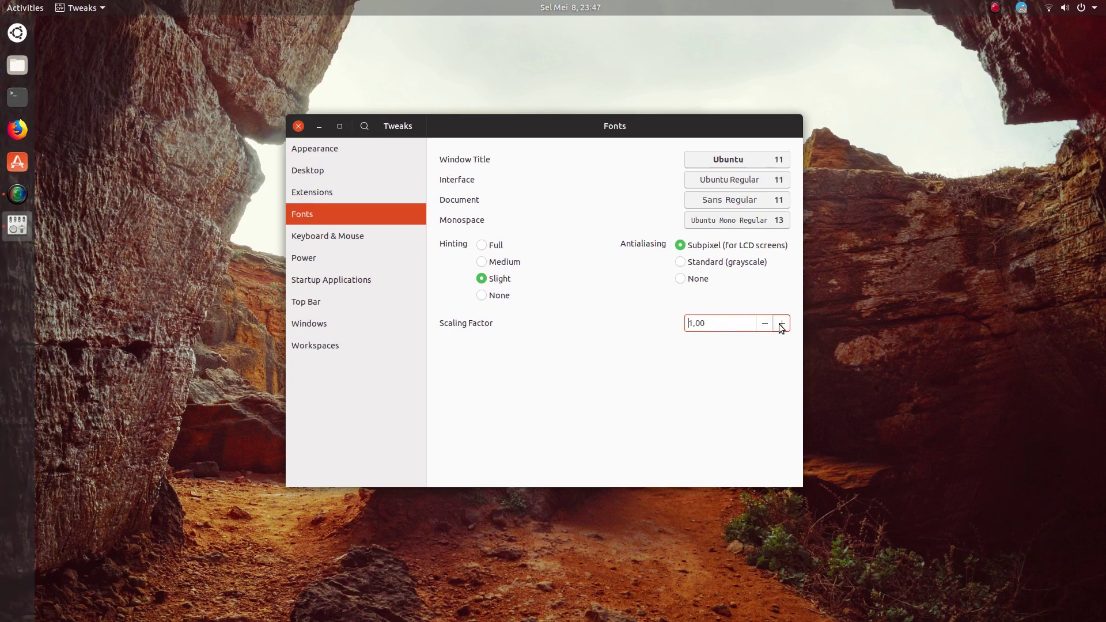
Look through the mouse acceleration profile options in the Keyboard & Mouse settings
{"action": "left_click", "coordinate": [354, 247]}
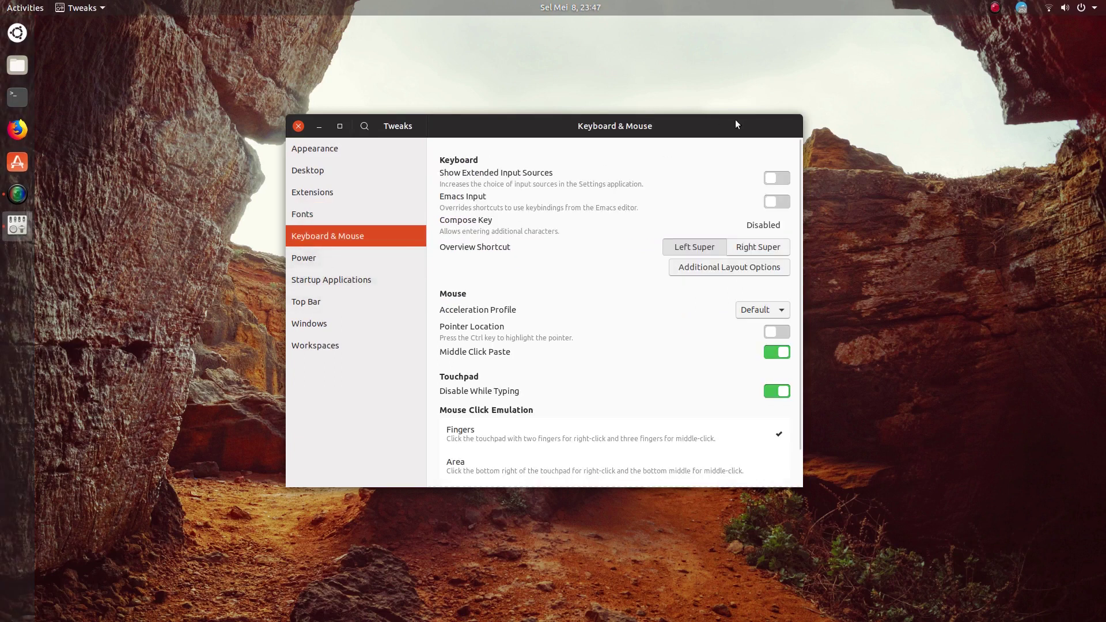
{"action": "scroll", "coordinate": [673, 282], "scroll_direction": "down", "scroll_amount": 2}
{"action": "left_click", "coordinate": [743, 236]}
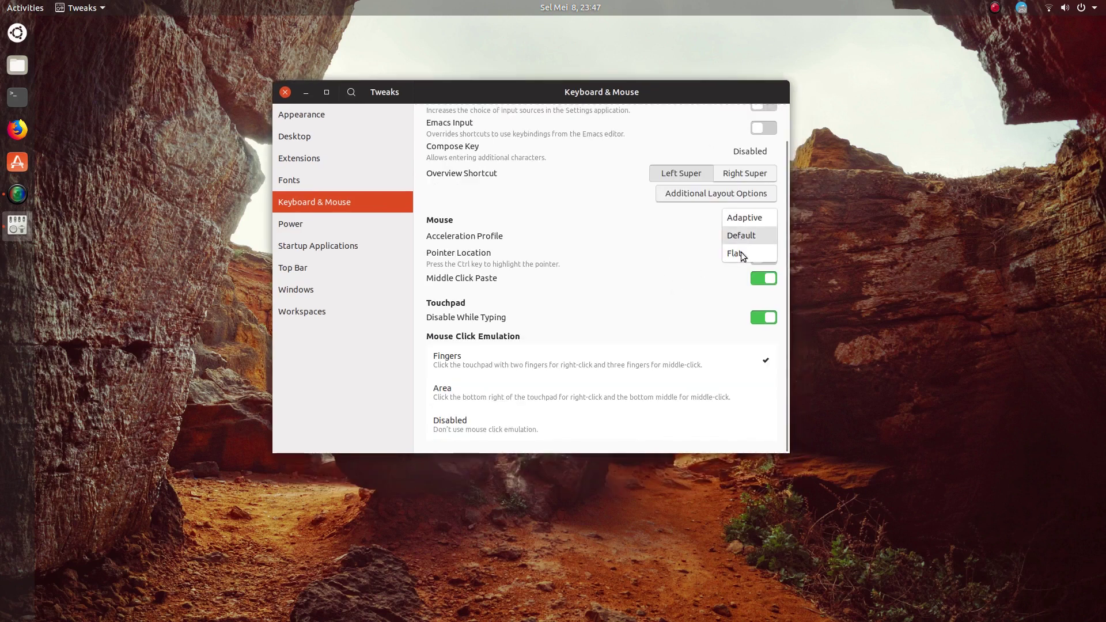
{"action": "left_click", "coordinate": [696, 234]}
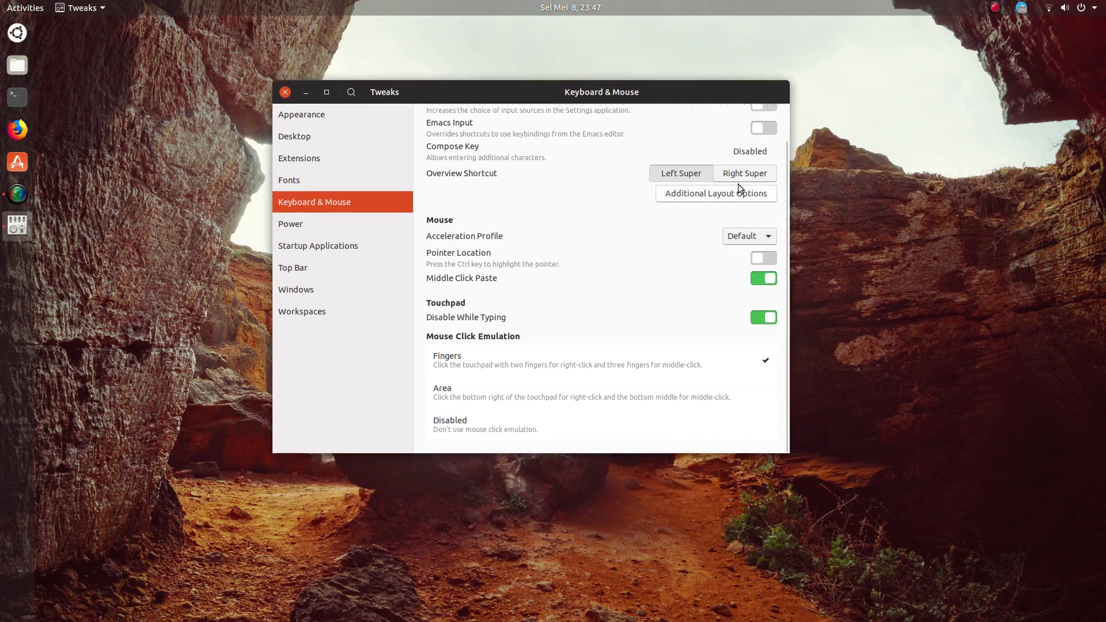
Switch the overview shortcut to Right Super and back to Left Super, and look over the remaining keyboard and mouse settings
{"action": "left_click", "coordinate": [740, 178]}
{"action": "left_click", "coordinate": [692, 178]}
{"action": "scroll", "coordinate": [676, 314], "scroll_direction": "up", "scroll_amount": 2}
{"action": "scroll", "coordinate": [677, 311], "scroll_direction": "down", "scroll_amount": 2}
{"action": "scroll", "coordinate": [672, 296], "scroll_direction": "up", "scroll_amount": 2}
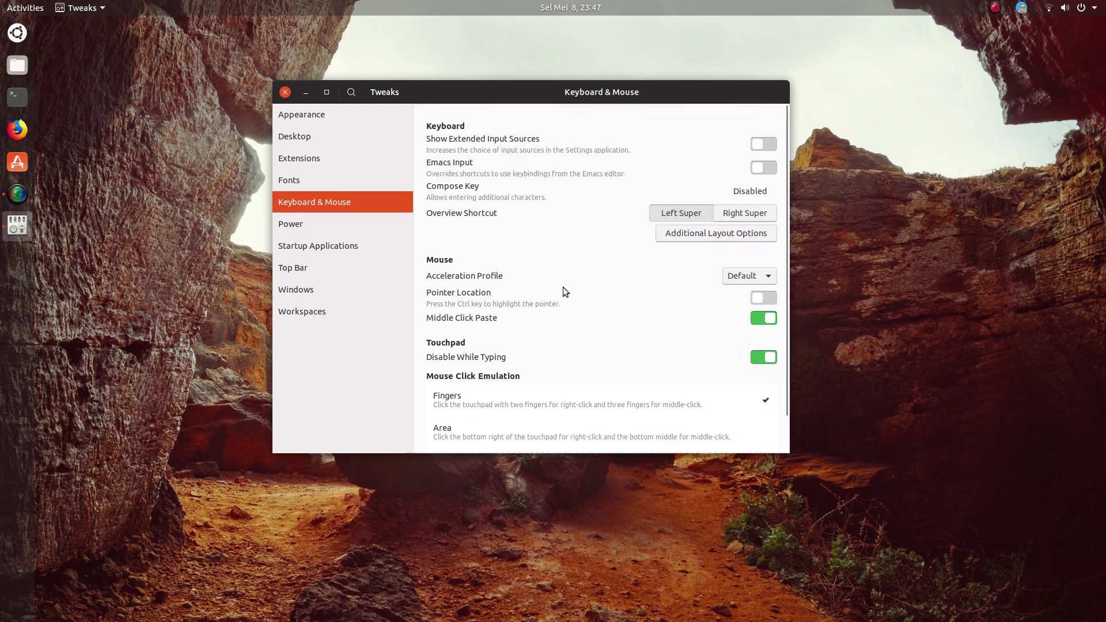
Look through the Power, Startup Applications, Top Bar and Windows settings
{"action": "left_click", "coordinate": [387, 224]}
{"action": "left_click", "coordinate": [388, 247]}
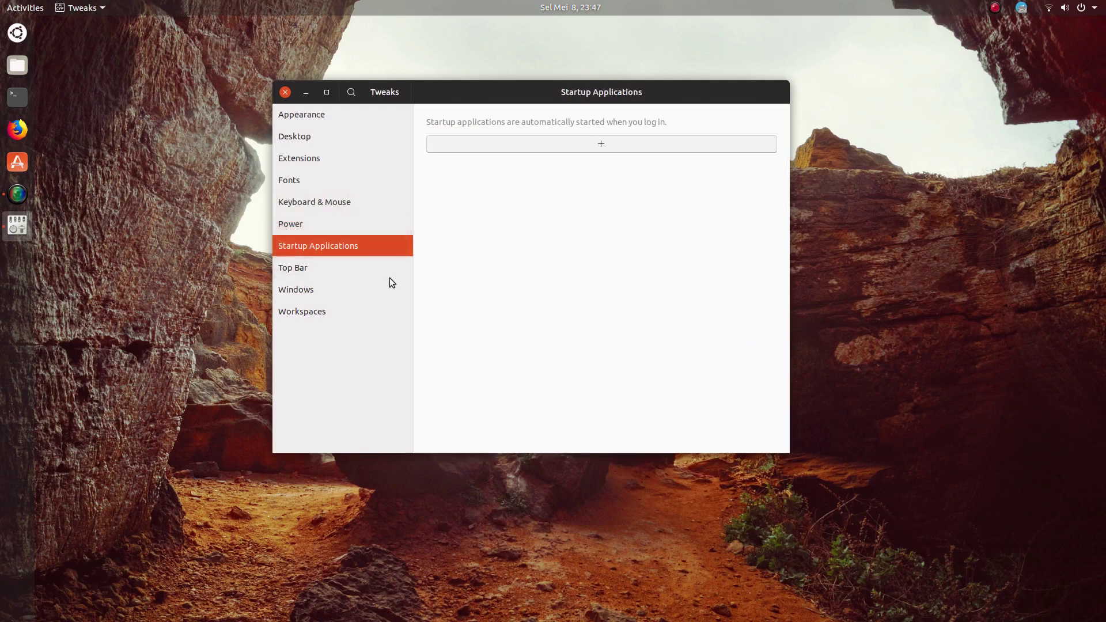
{"action": "left_click", "coordinate": [390, 271]}
{"action": "left_click", "coordinate": [386, 291]}
Toggle the application menu in the top bar off and on again, leaving it on
{"action": "left_click", "coordinate": [383, 271]}
{"action": "left_click", "coordinate": [760, 130]}
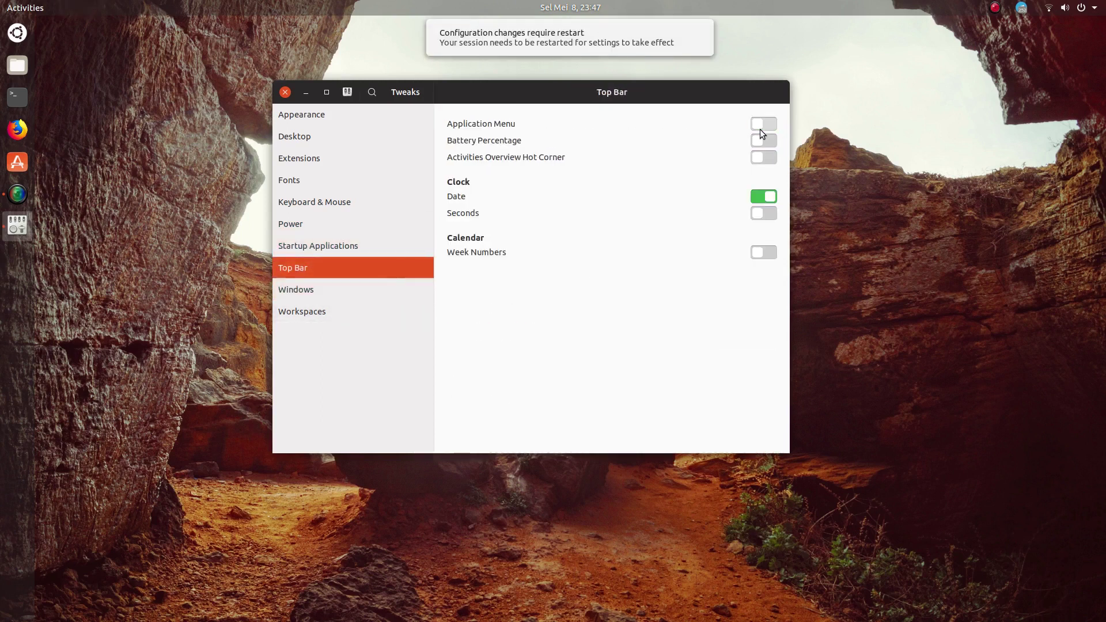
{"action": "left_click", "coordinate": [763, 127]}
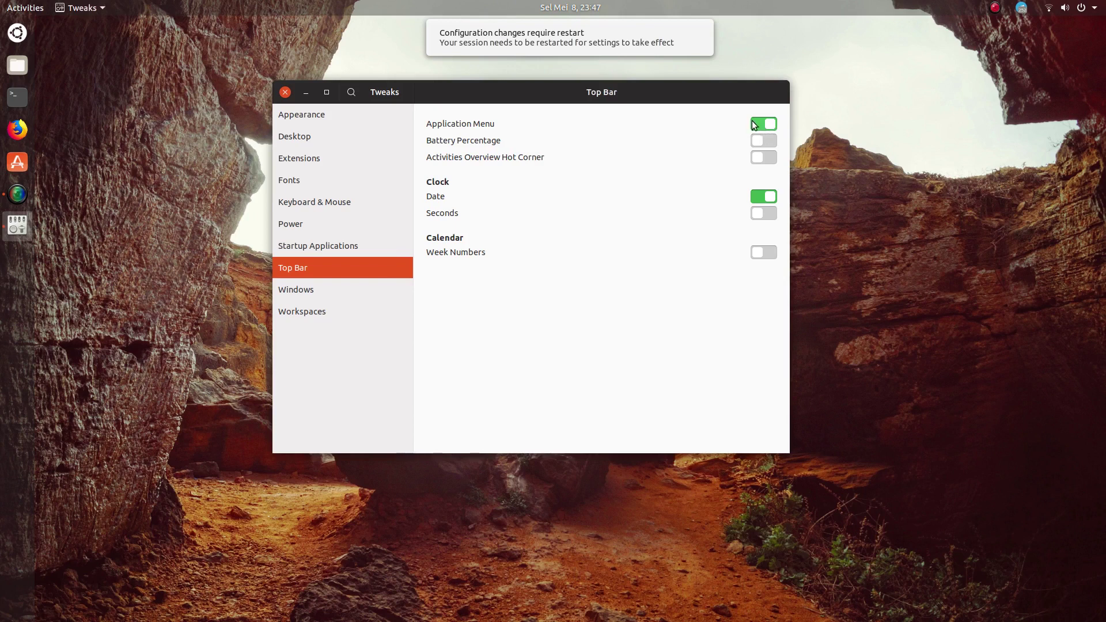
{"action": "left_click", "coordinate": [751, 121]}
{"action": "left_click", "coordinate": [763, 124]}
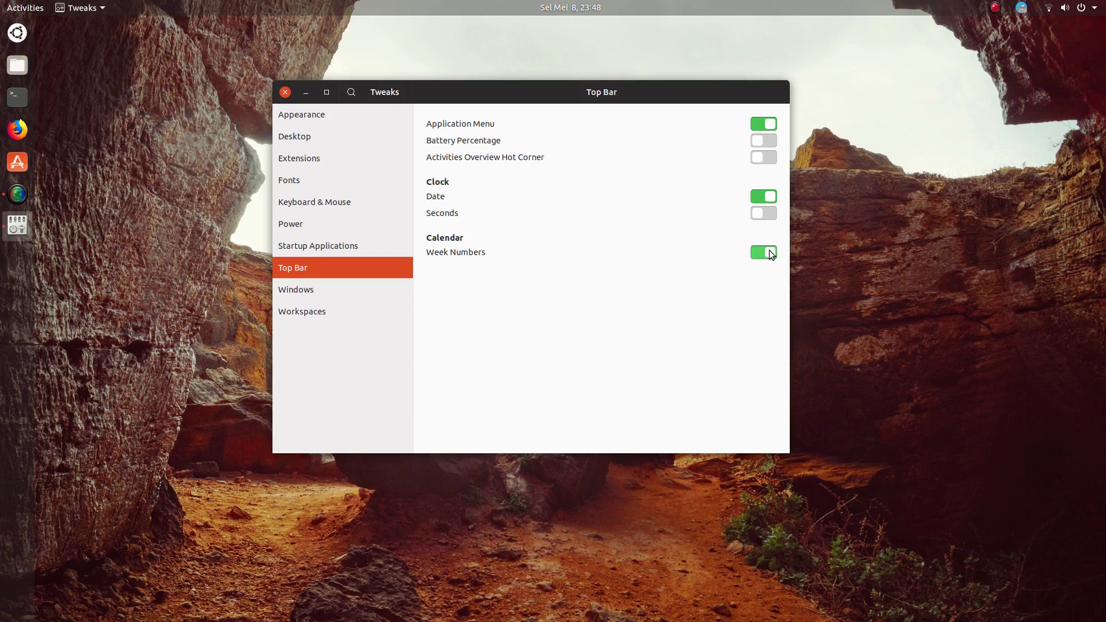
Turn the top bar clock's seconds on and off, and its date off and back on
{"action": "left_click", "coordinate": [774, 216]}
{"action": "left_click", "coordinate": [758, 213]}
{"action": "left_click", "coordinate": [759, 193]}
{"action": "left_click", "coordinate": [761, 193]}
Set the placement of the window titlebar buttons to Right
{"action": "left_click", "coordinate": [377, 295]}
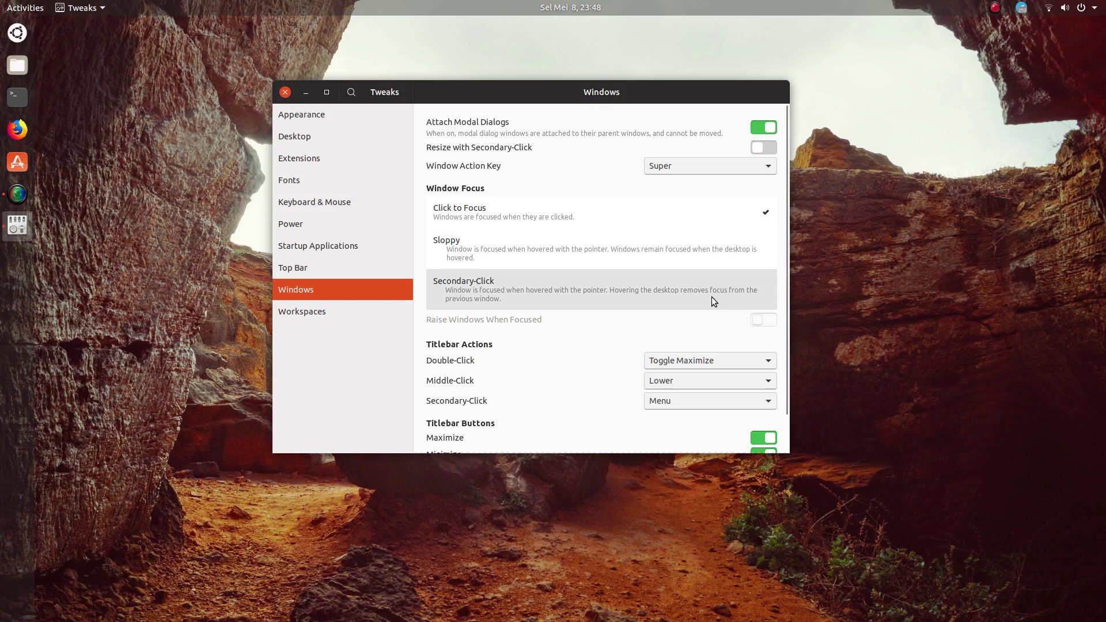
{"action": "scroll", "coordinate": [692, 255], "scroll_direction": "down", "scroll_amount": 1}
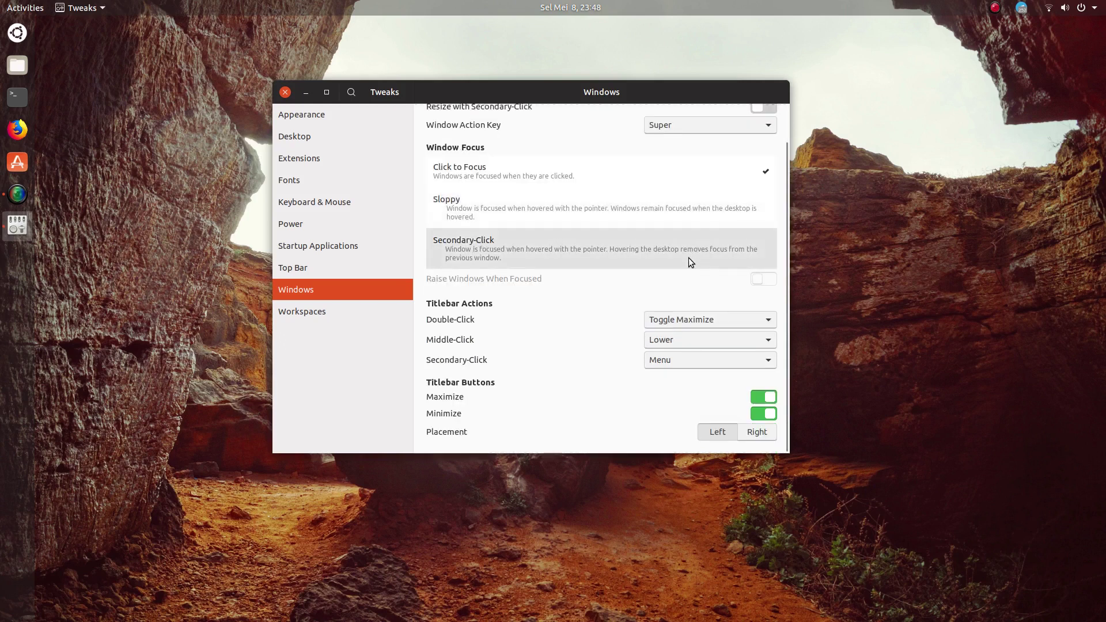
{"action": "left_click", "coordinate": [751, 432]}
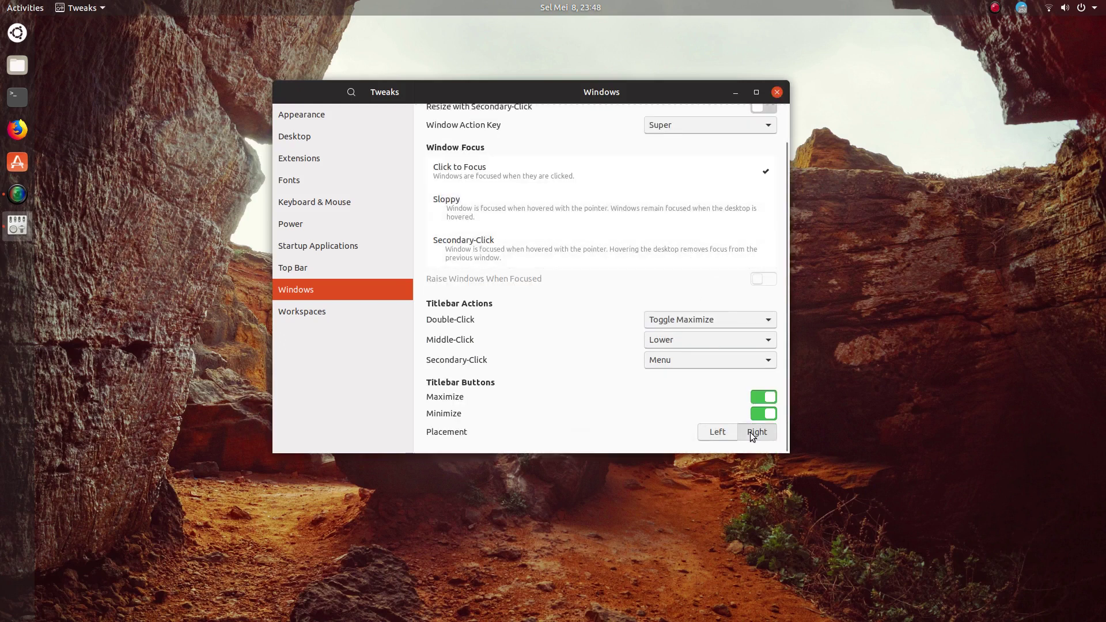
Switch the titlebar button placement between Left and Right several times, leaving it on Left
{"action": "left_click", "coordinate": [724, 437]}
{"action": "left_click", "coordinate": [758, 434]}
{"action": "left_click", "coordinate": [726, 435]}
{"action": "left_click", "coordinate": [760, 434]}
{"action": "left_click", "coordinate": [732, 435]}
{"action": "left_click", "coordinate": [760, 434]}
{"action": "left_click", "coordinate": [724, 434]}
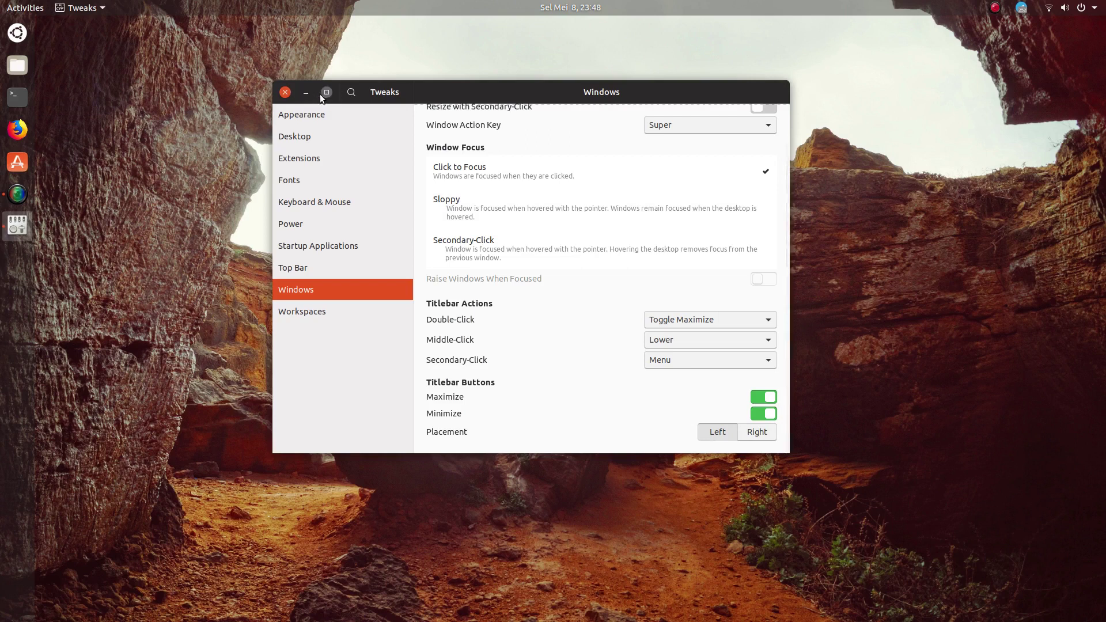
Open and close the settings search a couple of times
{"action": "left_click", "coordinate": [351, 94]}
{"action": "left_click", "coordinate": [351, 95]}
{"action": "left_click", "coordinate": [351, 94]}
{"action": "left_click", "coordinate": [351, 94]}
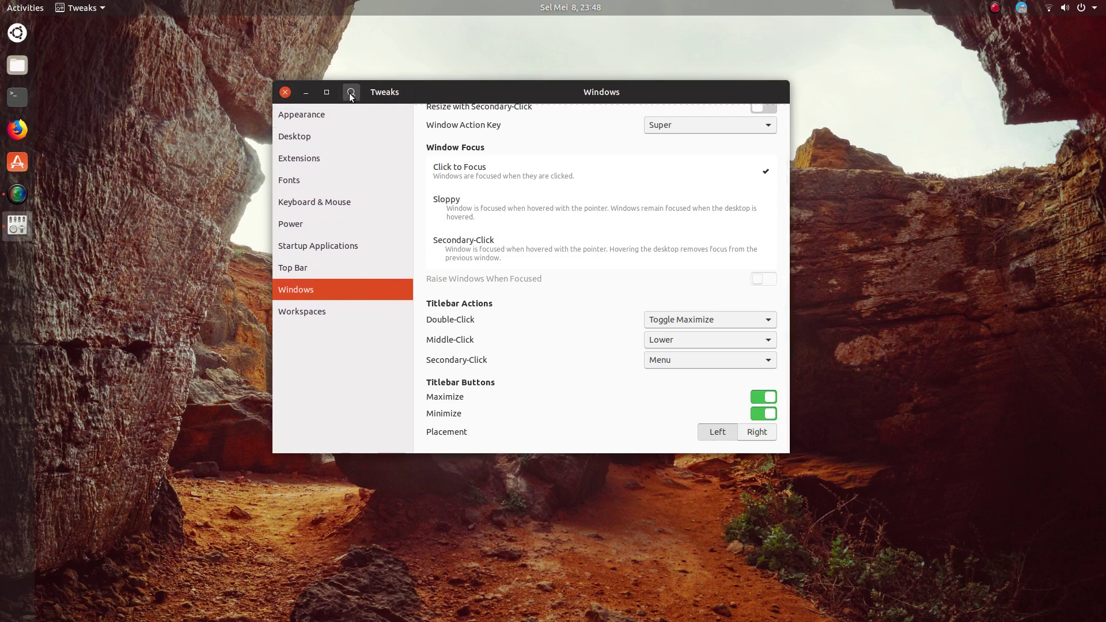
In the Workspaces settings, switch between Dynamic and Static Workspaces, leaving Static Workspaces selected
{"action": "left_click", "coordinate": [350, 316]}
{"action": "left_click", "coordinate": [730, 159]}
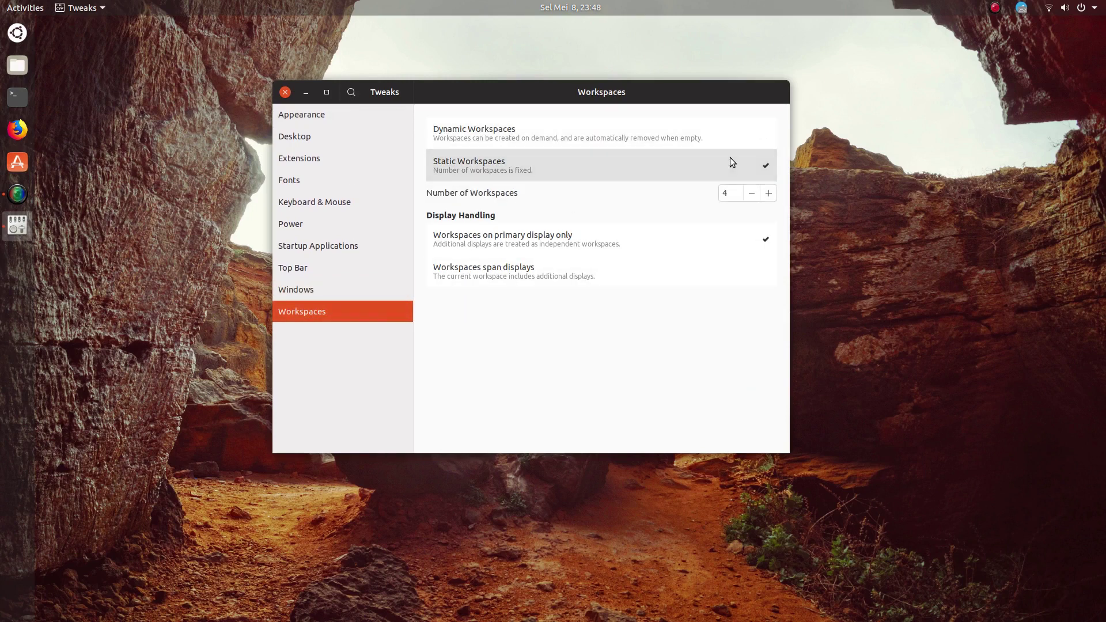
{"action": "left_click", "coordinate": [731, 137]}
{"action": "left_click", "coordinate": [728, 165]}
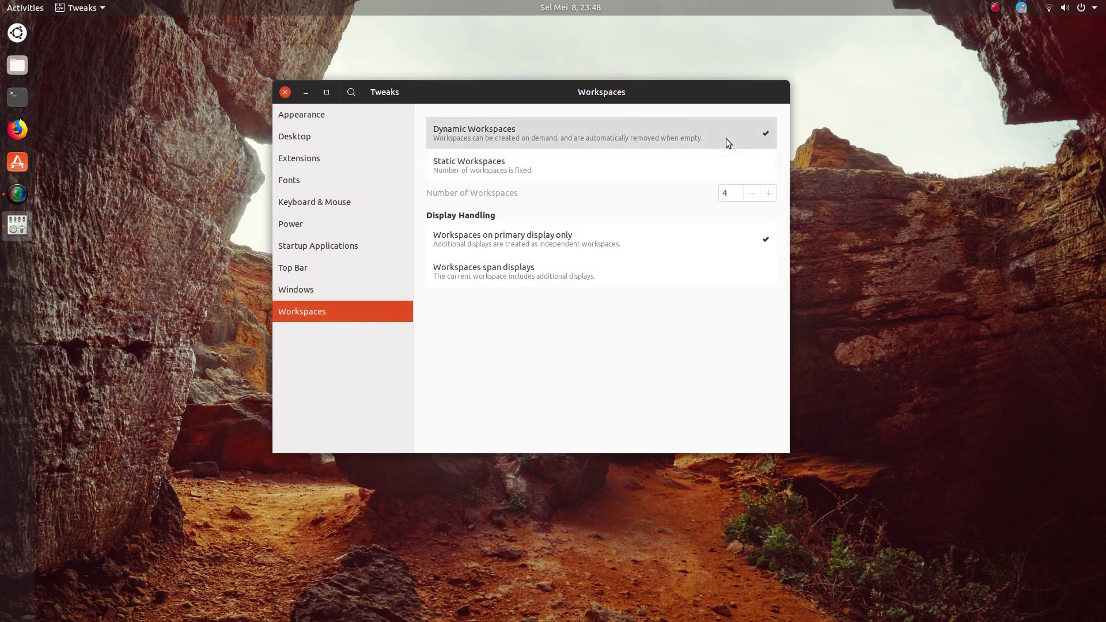
{"action": "left_click", "coordinate": [722, 144]}
{"action": "left_click", "coordinate": [720, 156]}
Show the applications overview and close it again, then shift the Tweaks window slightly sideways
{"action": "key", "text": "super+a"}
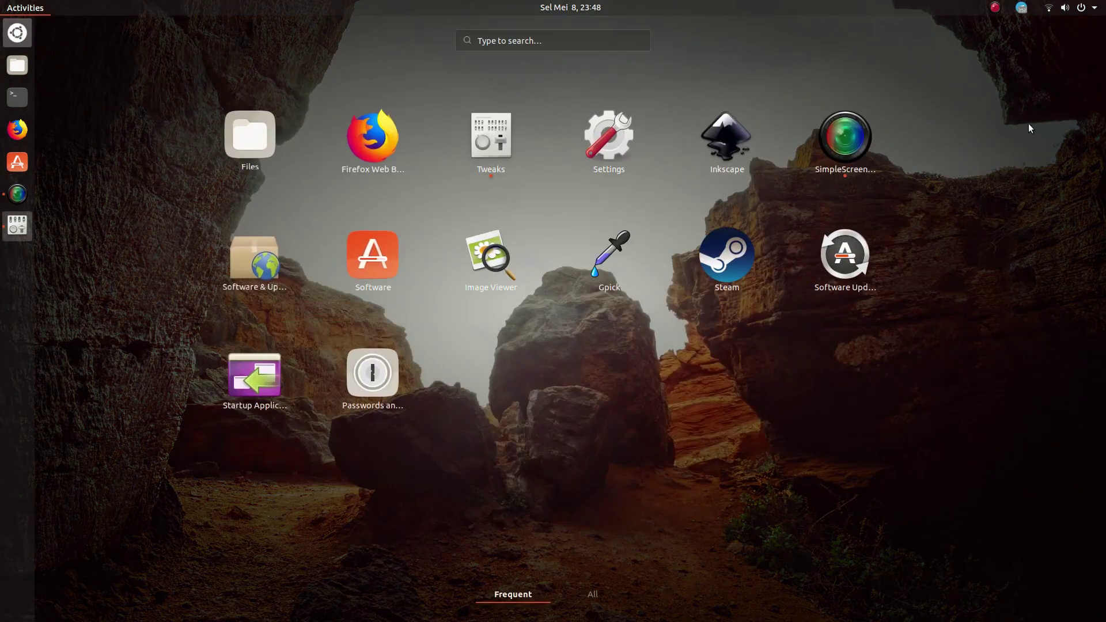
{"action": "key", "text": "Escape"}
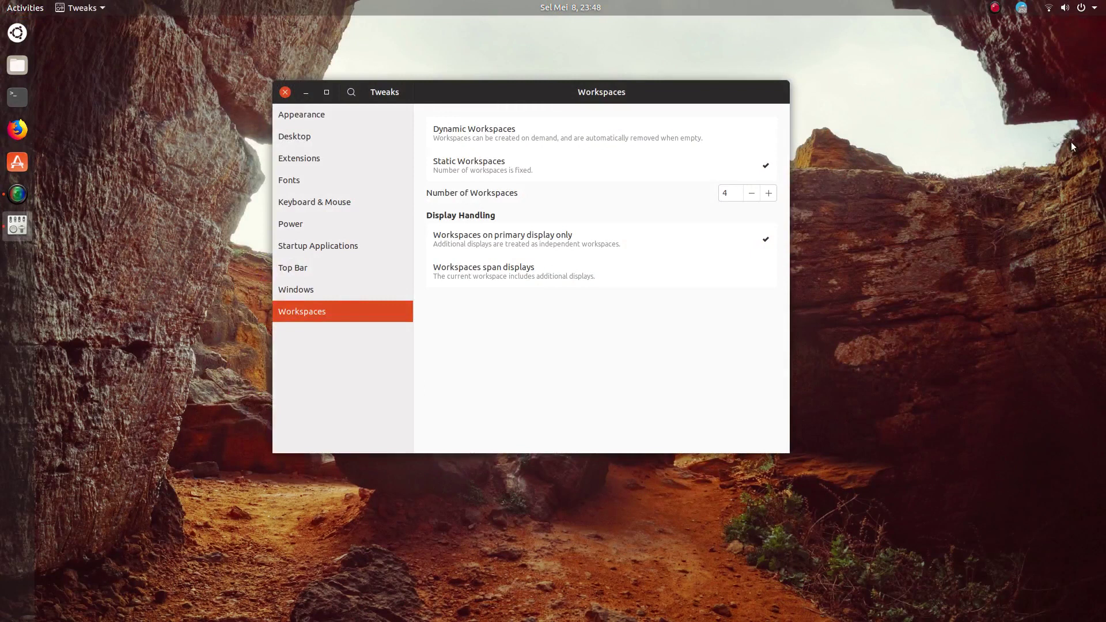
{"action": "left_click_drag", "start_coordinate": [674, 92], "coordinate": [603, 91]}
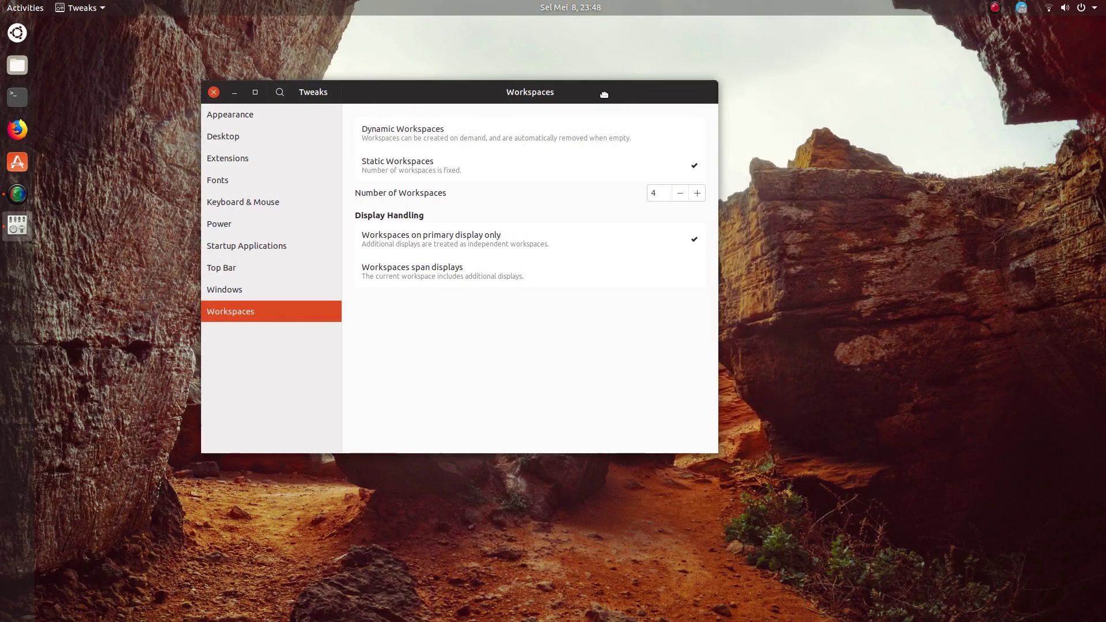
Switch to Files, restore its window from full size, and put the Tweaks window away
{"action": "left_click", "coordinate": [21, 68]}
{"action": "left_click_drag", "start_coordinate": [668, 105], "coordinate": [305, 6]}
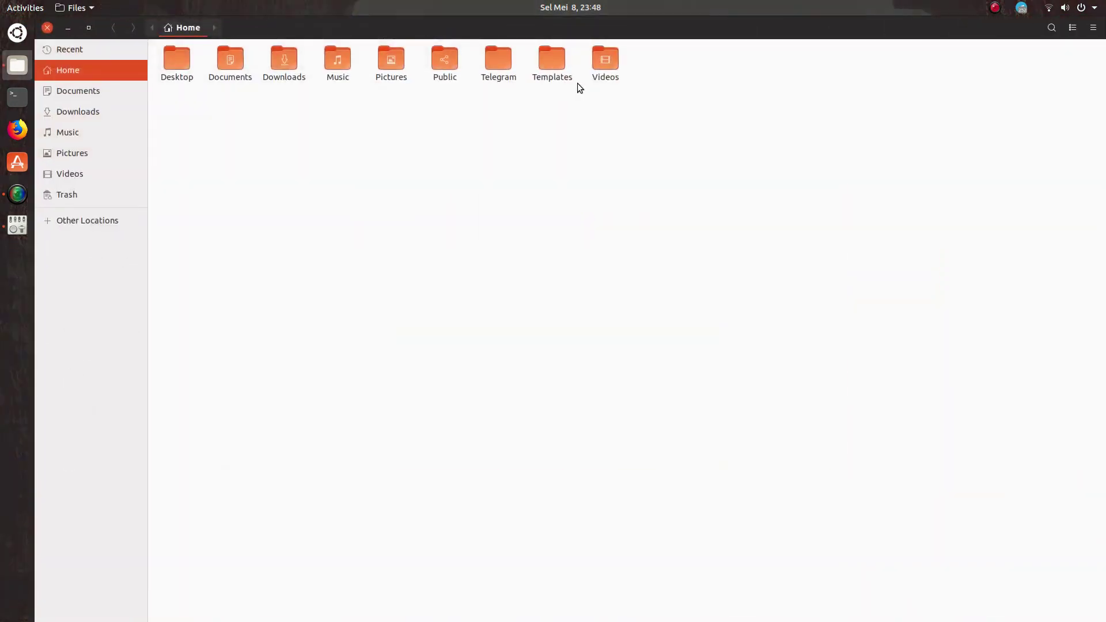
{"action": "left_click_drag", "start_coordinate": [576, 23], "coordinate": [388, 86]}
{"action": "left_click_drag", "start_coordinate": [650, 90], "coordinate": [834, 118]}
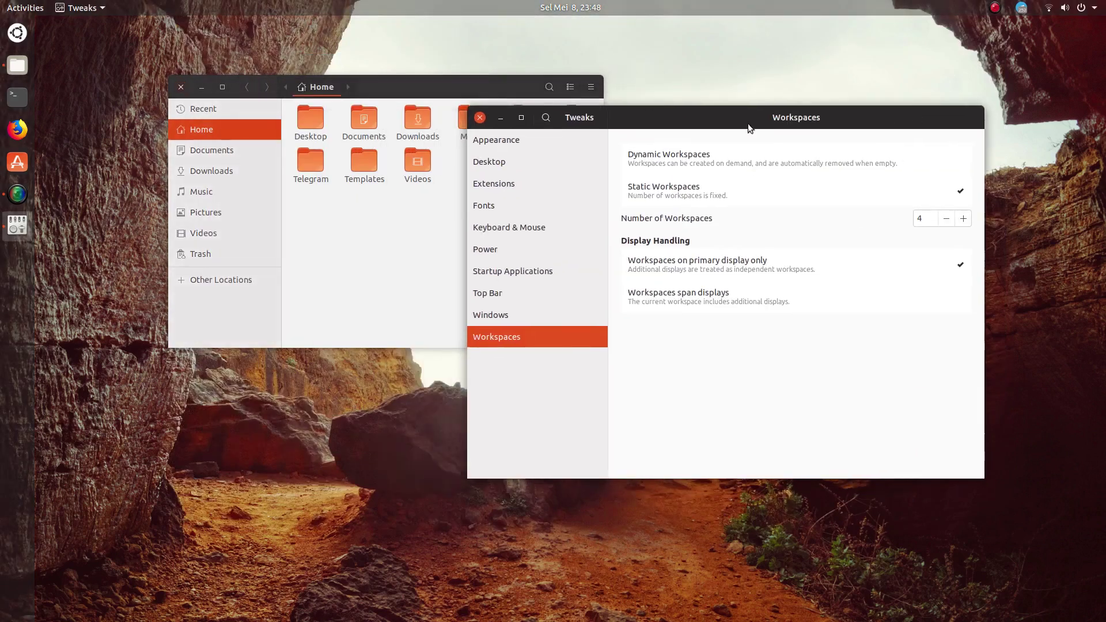
{"action": "left_click", "coordinate": [477, 118]}
Open the Desktop and Documents folders one after the other, returning to Home each time
{"action": "double_click", "coordinate": [336, 110]}
{"action": "left_click", "coordinate": [346, 77]}
{"action": "double_click", "coordinate": [390, 110]}
{"action": "left_click", "coordinate": [345, 76]}
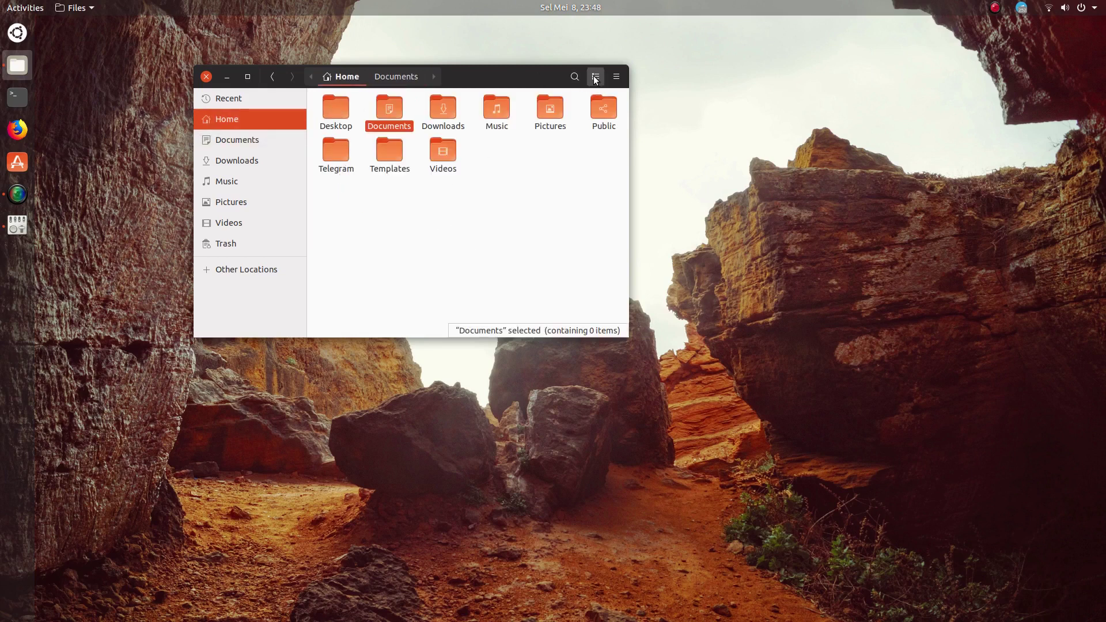
Enlarge the Files window and show the computer's root directory as a list
{"action": "left_click_drag", "start_coordinate": [627, 331], "coordinate": [799, 472]}
{"action": "left_click", "coordinate": [264, 271]}
{"action": "left_click", "coordinate": [403, 118]}
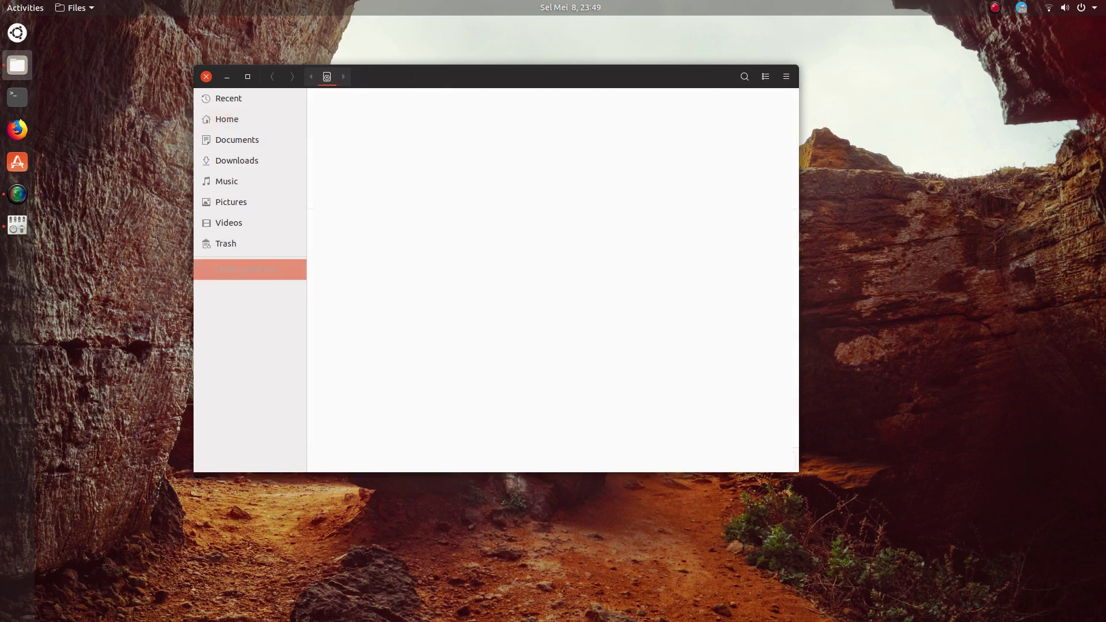
{"action": "left_click", "coordinate": [765, 77]}
Look through the root directory's folders, checking the boot folder's context options and selecting several other folders
{"action": "scroll", "coordinate": [585, 189], "scroll_direction": "down", "scroll_amount": 2}
{"action": "scroll", "coordinate": [585, 189], "scroll_direction": "up", "scroll_amount": 2}
{"action": "scroll", "coordinate": [582, 211], "scroll_direction": "down", "scroll_amount": 5}
{"action": "scroll", "coordinate": [565, 227], "scroll_direction": "up", "scroll_amount": 5}
{"action": "left_click", "coordinate": [397, 147]}
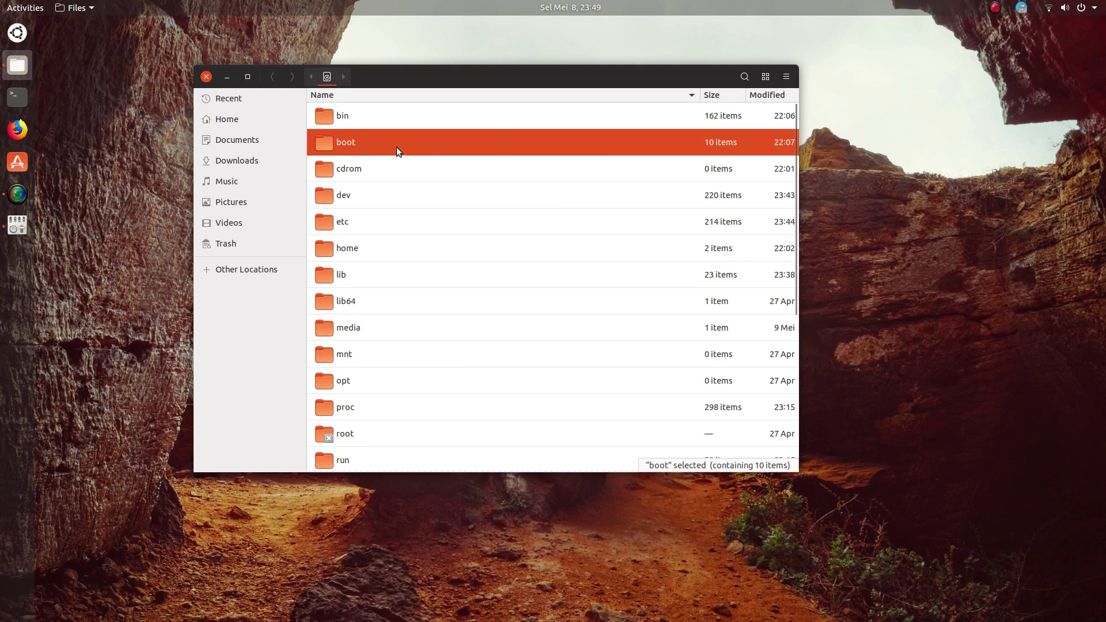
{"action": "right_click", "coordinate": [396, 147]}
{"action": "left_click", "coordinate": [447, 234]}
{"action": "left_click", "coordinate": [419, 199]}
{"action": "left_click", "coordinate": [422, 246]}
{"action": "left_click", "coordinate": [430, 278]}
{"action": "left_click", "coordinate": [440, 303]}
{"action": "left_click", "coordinate": [444, 282]}
Open the lib folder's properties, go through their sections, and close them
{"action": "right_click", "coordinate": [444, 283]}
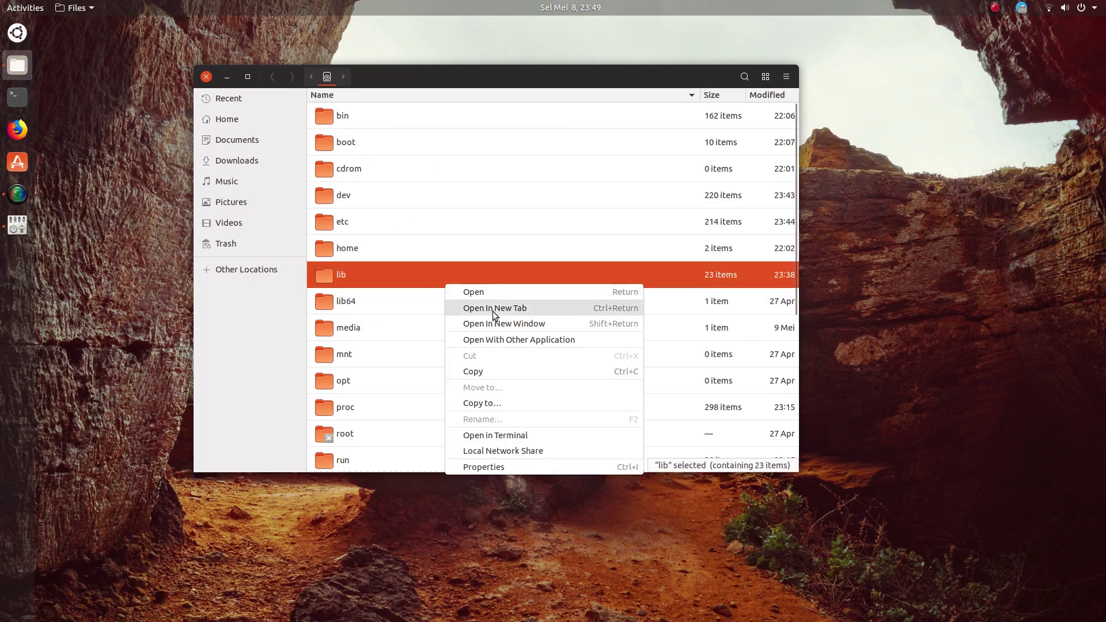
{"action": "left_click", "coordinate": [493, 463]}
{"action": "left_click", "coordinate": [473, 181]}
{"action": "left_click", "coordinate": [550, 183]}
{"action": "left_click", "coordinate": [461, 182]}
{"action": "left_click", "coordinate": [396, 180]}
{"action": "left_click", "coordinate": [380, 158]}
Open the usr folder in a new tab and switch to that tab
{"action": "scroll", "coordinate": [414, 288], "scroll_direction": "down", "scroll_amount": 3}
{"action": "scroll", "coordinate": [412, 286], "scroll_direction": "up", "scroll_amount": 3}
{"action": "scroll", "coordinate": [410, 274], "scroll_direction": "down", "scroll_amount": 9}
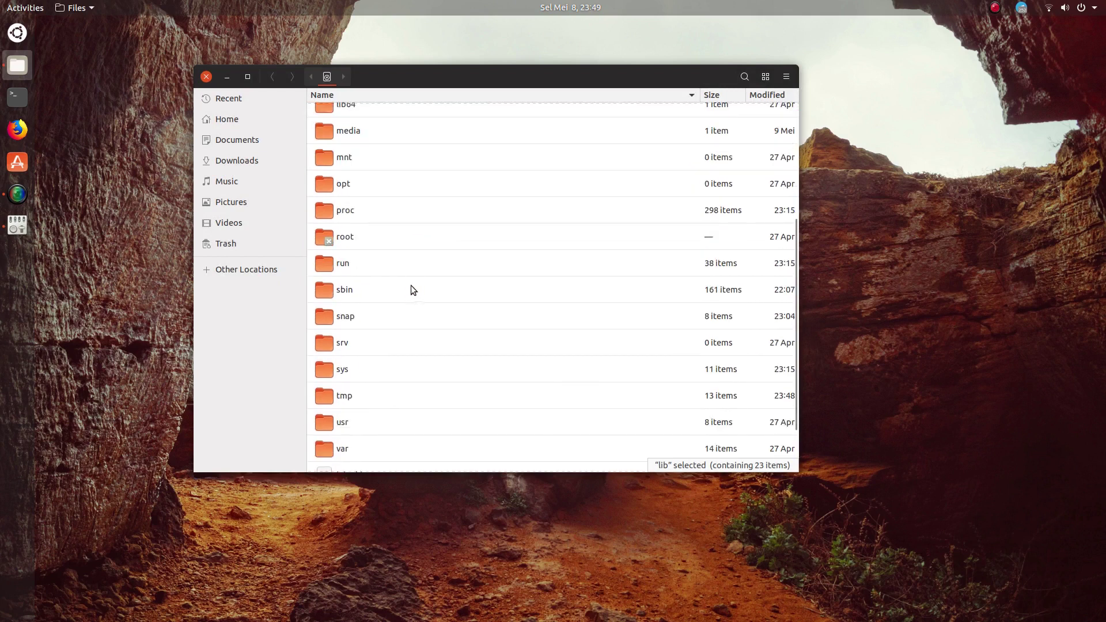
{"action": "right_click", "coordinate": [369, 353]}
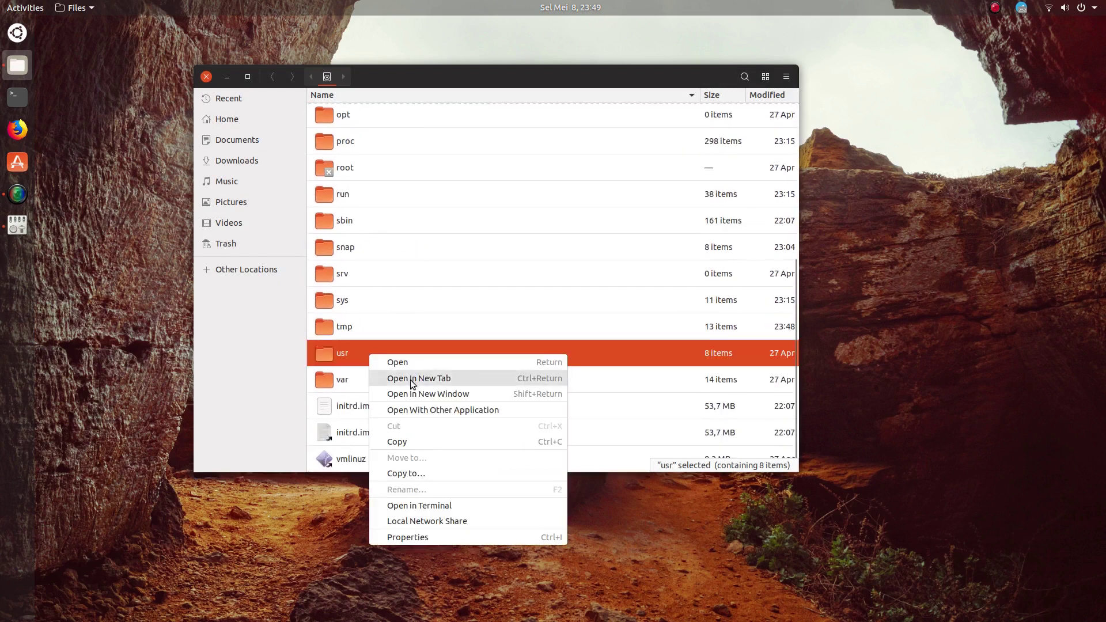
{"action": "left_click", "coordinate": [406, 378]}
{"action": "left_click", "coordinate": [598, 104]}
{"action": "left_click", "coordinate": [490, 101]}
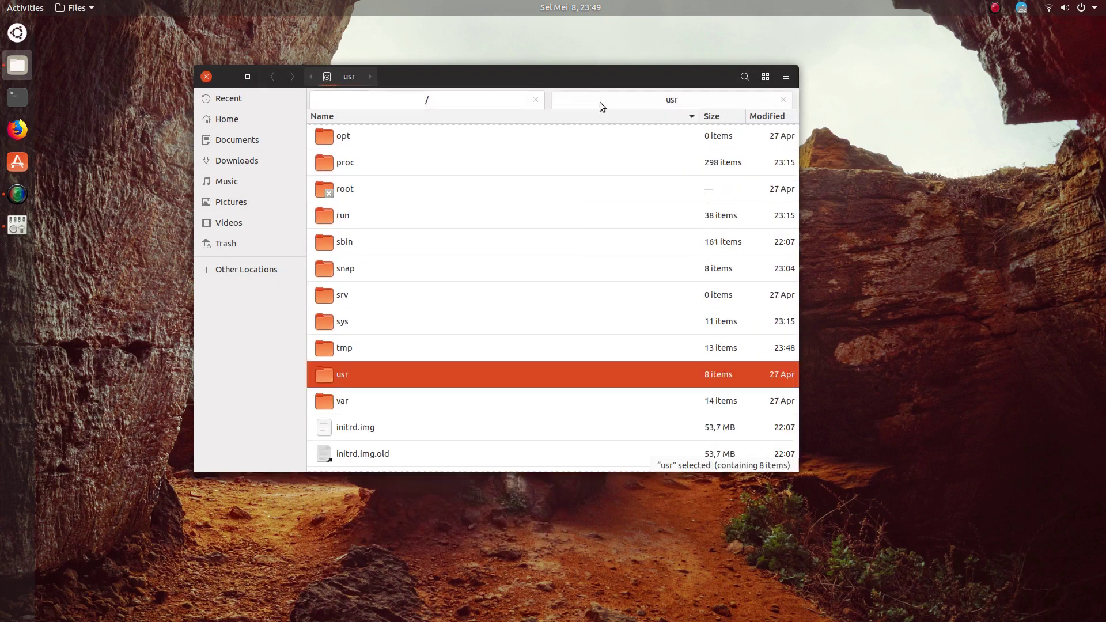
{"action": "left_click", "coordinate": [616, 100]}
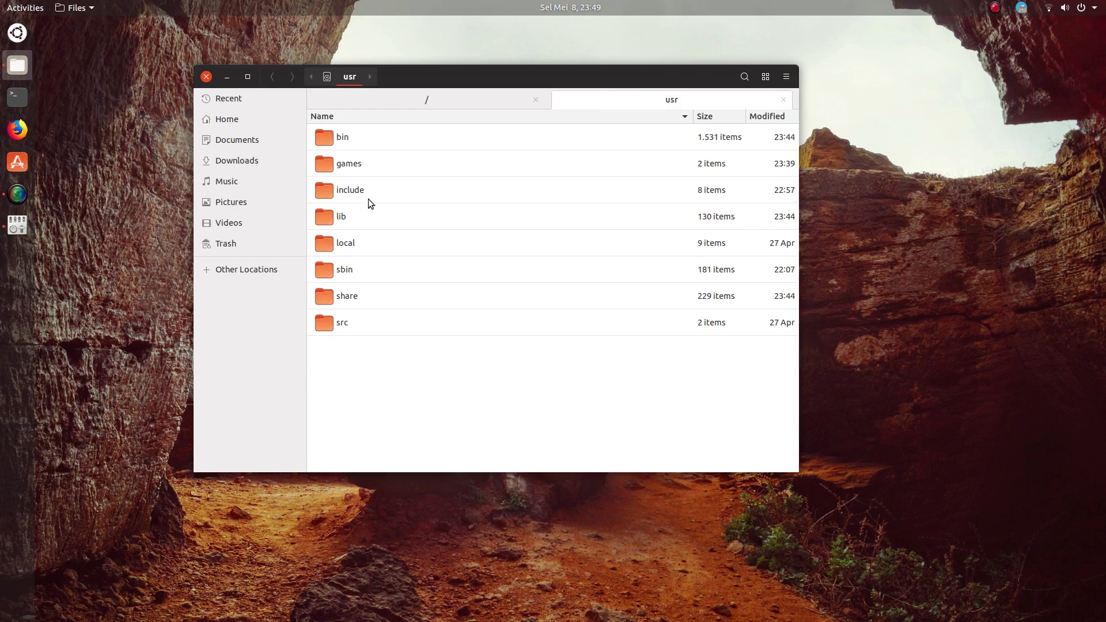
Open the share folder inside usr and display its contents as an icon grid
{"action": "double_click", "coordinate": [366, 294]}
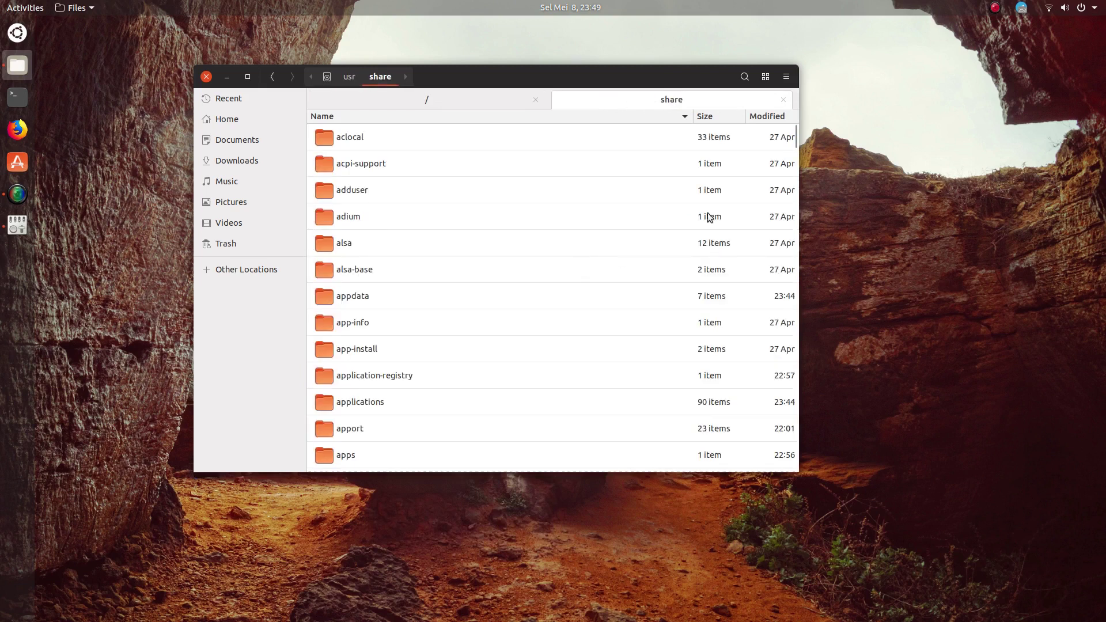
{"action": "left_click", "coordinate": [766, 77]}
{"action": "left_click", "coordinate": [490, 102]}
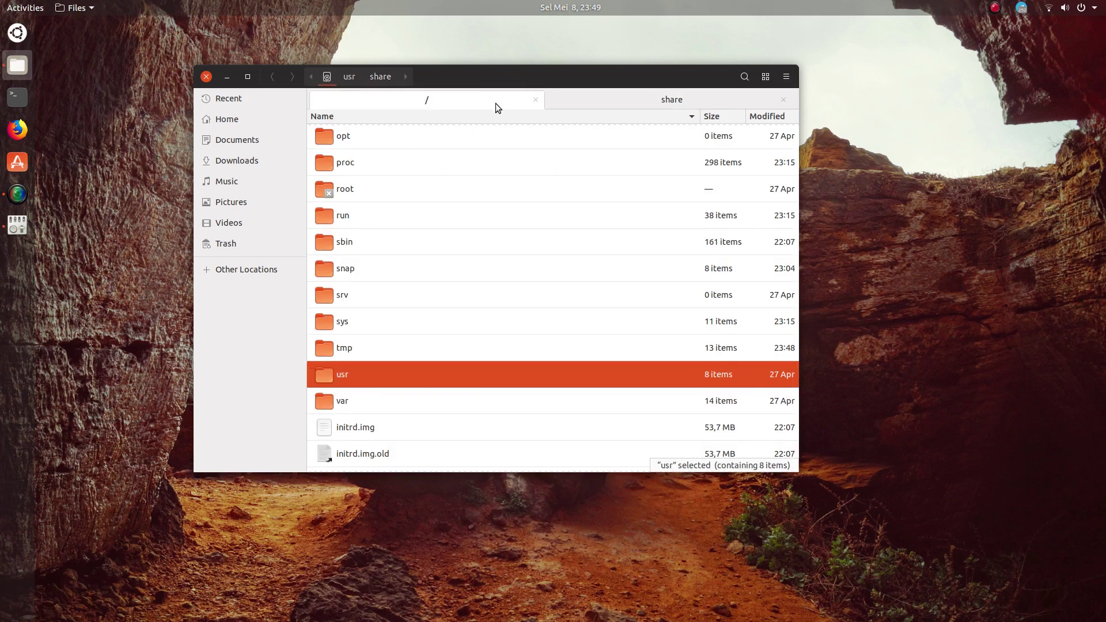
{"action": "left_click", "coordinate": [610, 104]}
{"action": "left_click", "coordinate": [764, 78]}
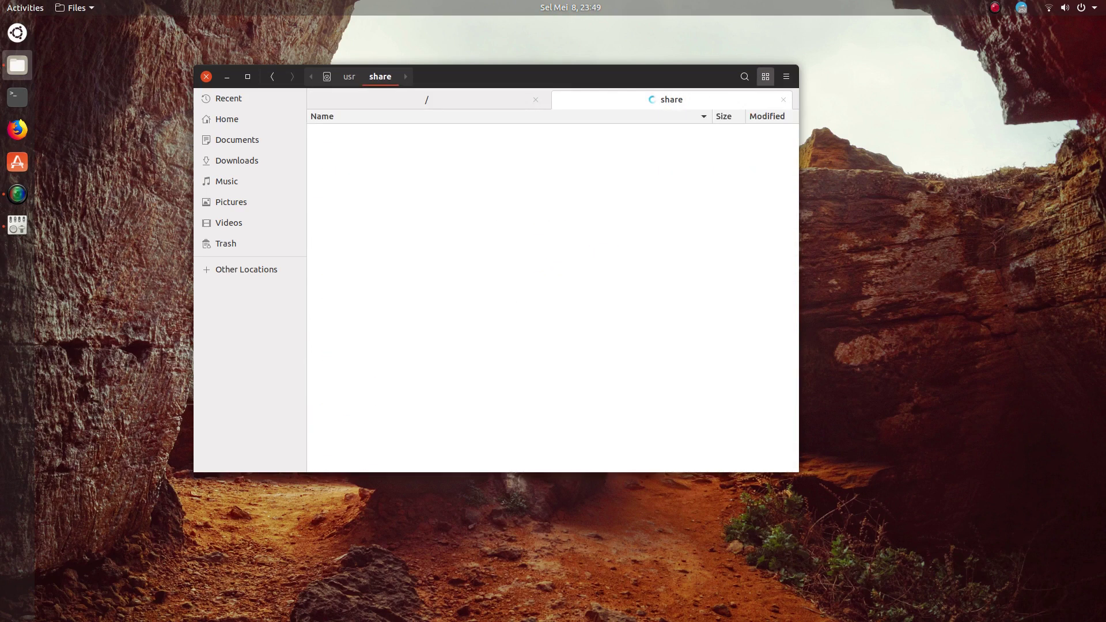
{"action": "left_click", "coordinate": [764, 77]}
Enlarge the folder icons to 133% and reduce them to 100%
{"action": "left_click", "coordinate": [786, 76]}
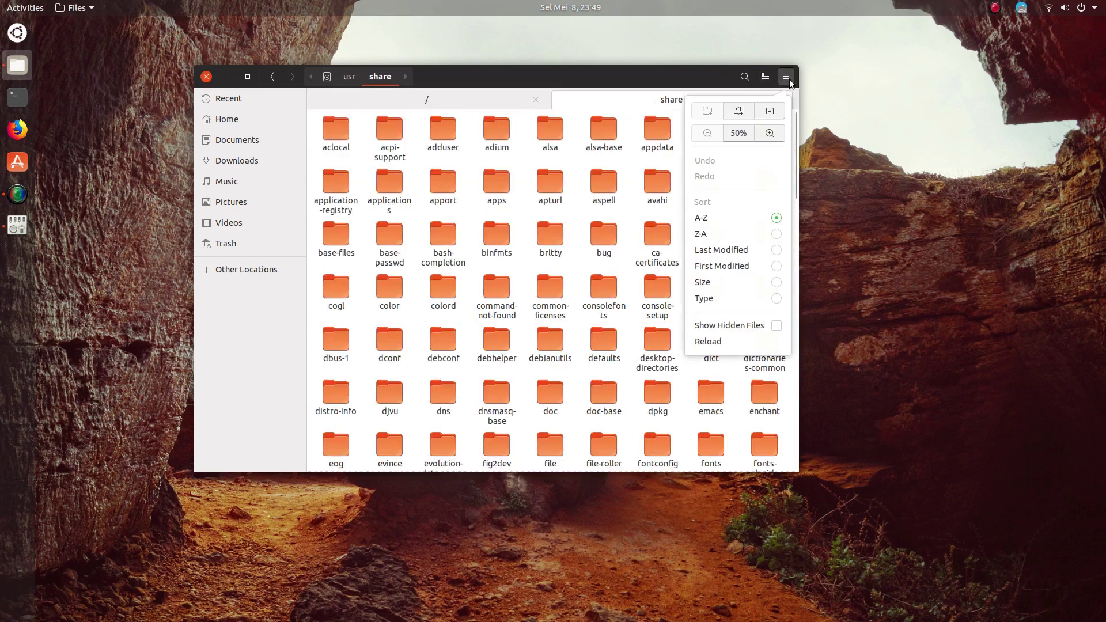
{"action": "left_click", "coordinate": [769, 133]}
{"action": "left_click", "coordinate": [769, 133]}
{"action": "left_click", "coordinate": [770, 133]}
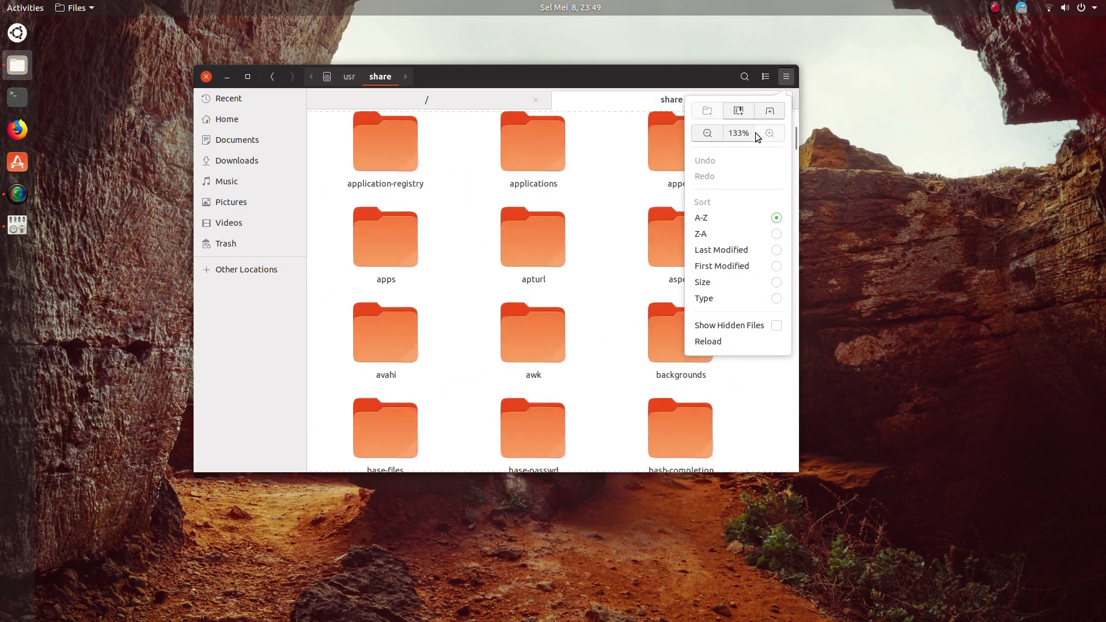
{"action": "left_click", "coordinate": [715, 133]}
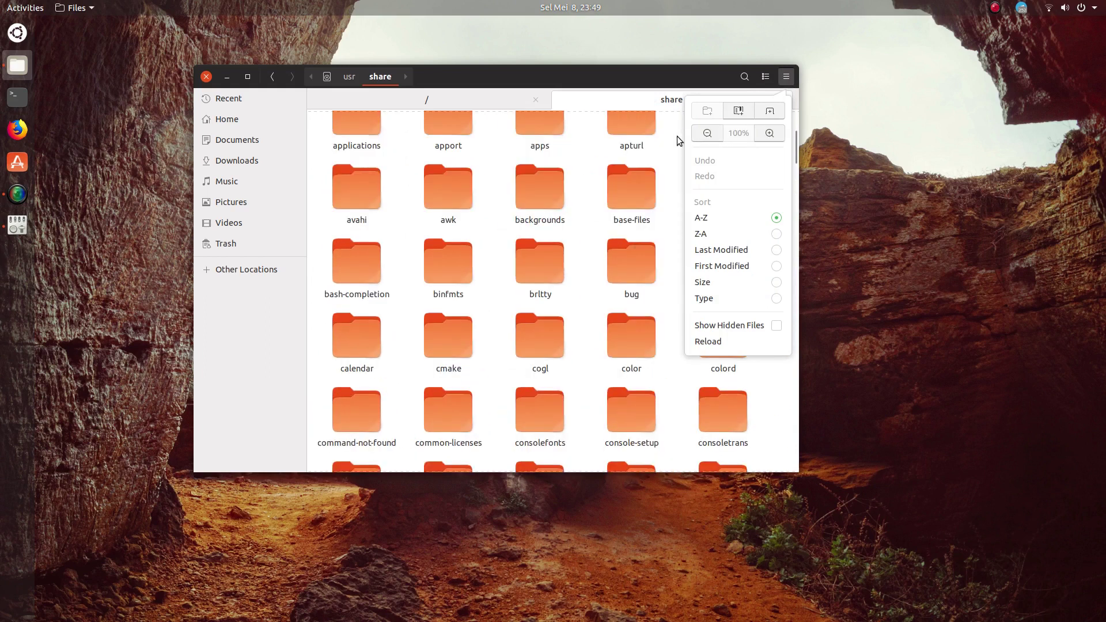
{"action": "left_click", "coordinate": [792, 230]}
Reduce the icon view's zoom level step by step to 50%
{"action": "left_click", "coordinate": [786, 77]}
{"action": "left_click", "coordinate": [708, 137]}
{"action": "left_click", "coordinate": [646, 173]}
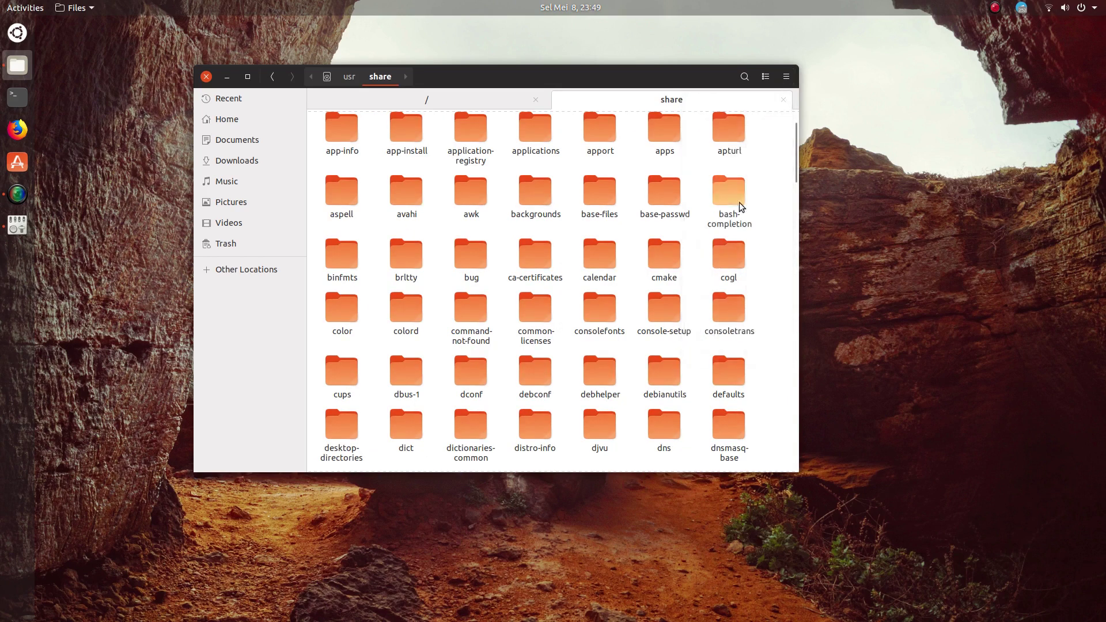
{"action": "left_click", "coordinate": [786, 77]}
{"action": "left_click", "coordinate": [706, 136]}
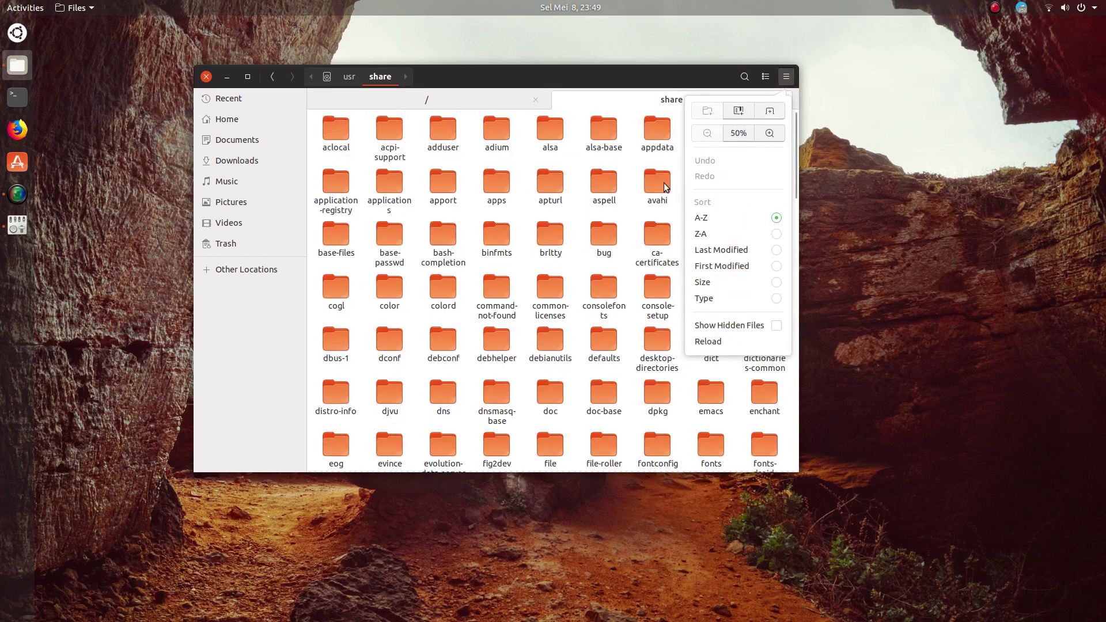
{"action": "left_click", "coordinate": [634, 164]}
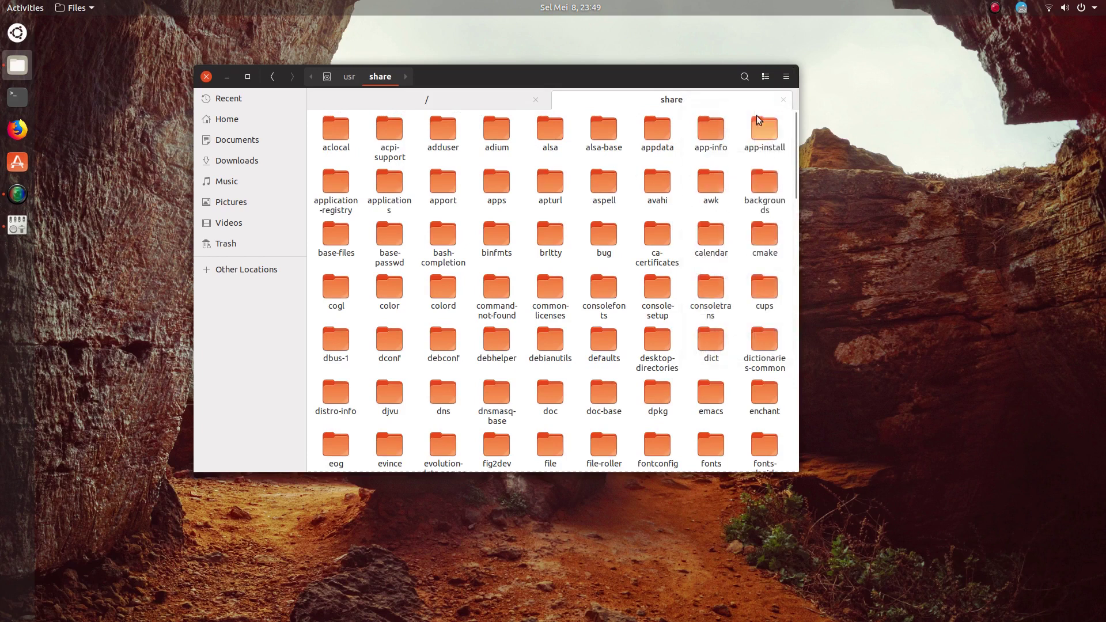
Show the share folder as a list, enlarge it to 200%, and reduce the list zoom to 50%
{"action": "left_click", "coordinate": [766, 76]}
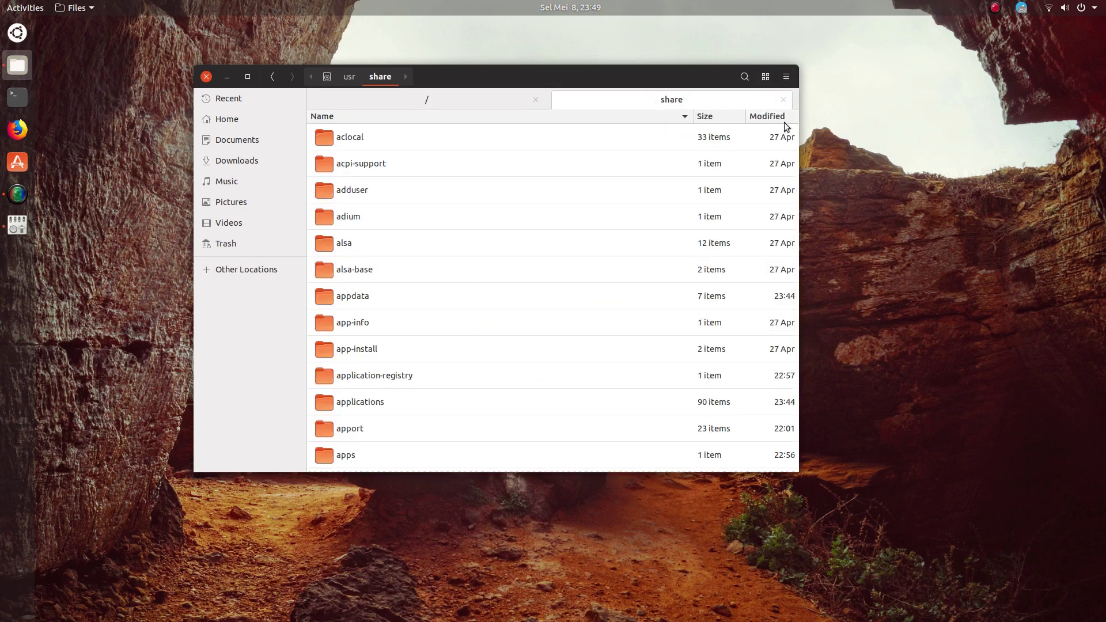
{"action": "left_click", "coordinate": [786, 76]}
{"action": "left_click", "coordinate": [770, 133]}
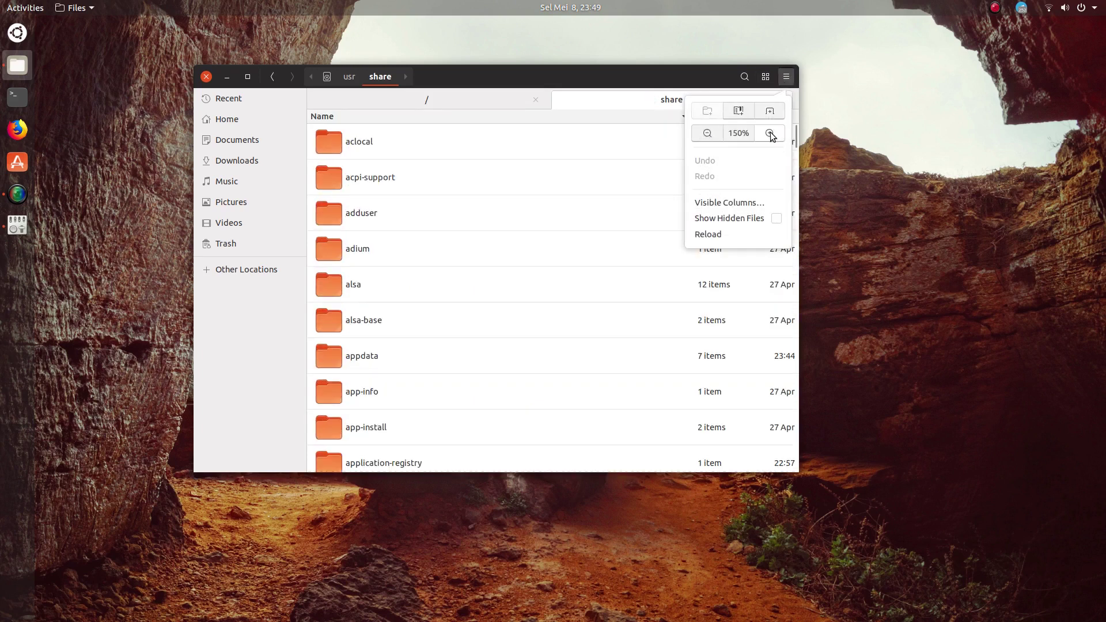
{"action": "left_click", "coordinate": [770, 133]}
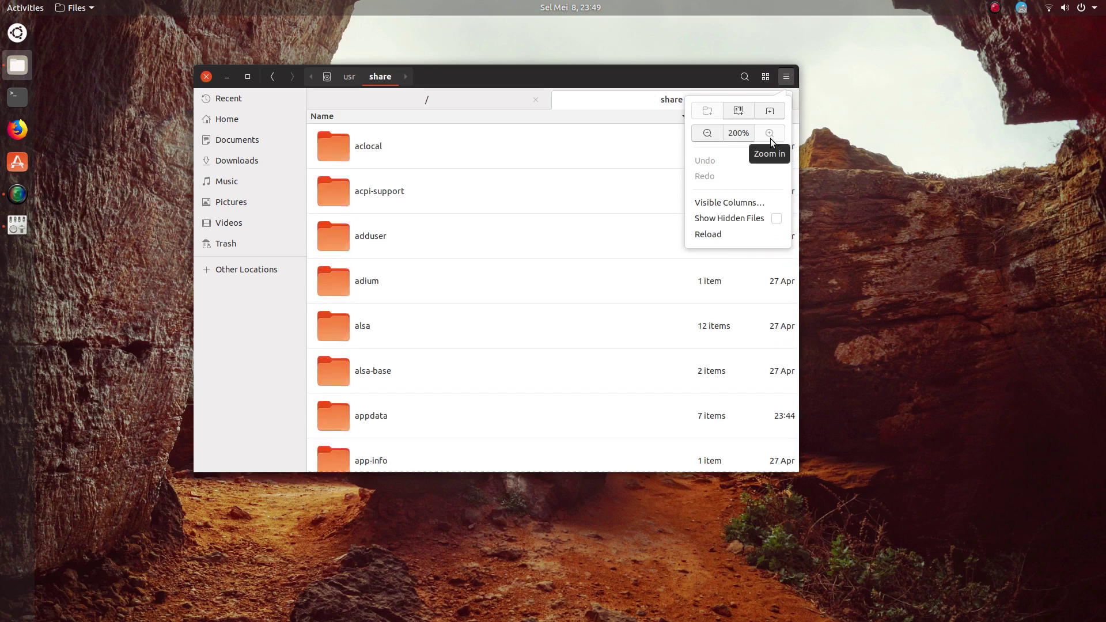
{"action": "left_click", "coordinate": [709, 134]}
{"action": "left_click", "coordinate": [710, 138]}
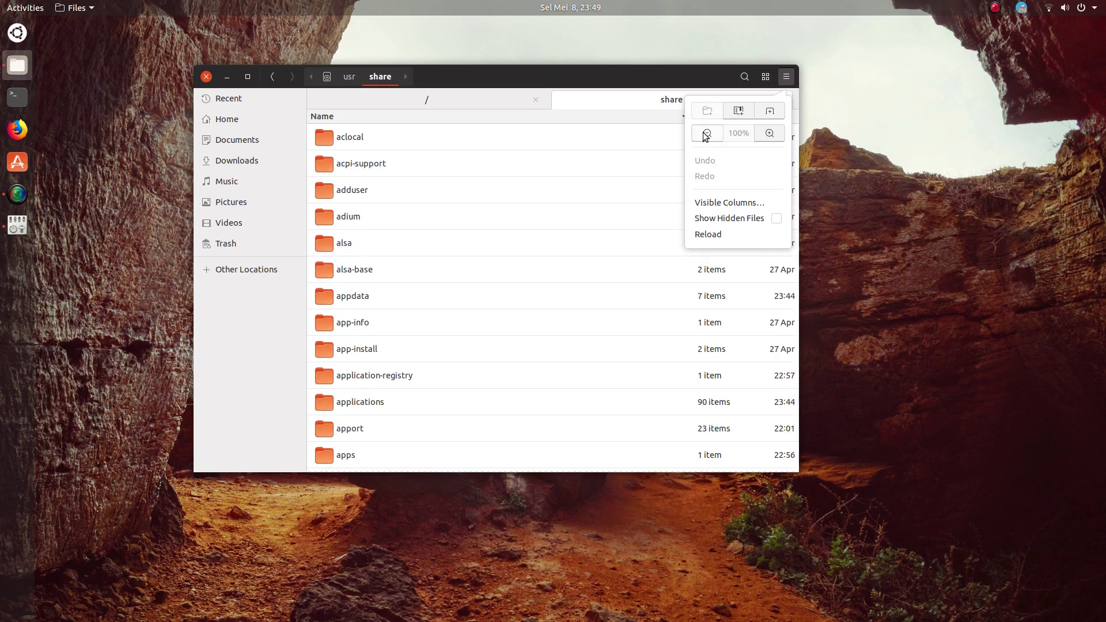
{"action": "left_click", "coordinate": [706, 134]}
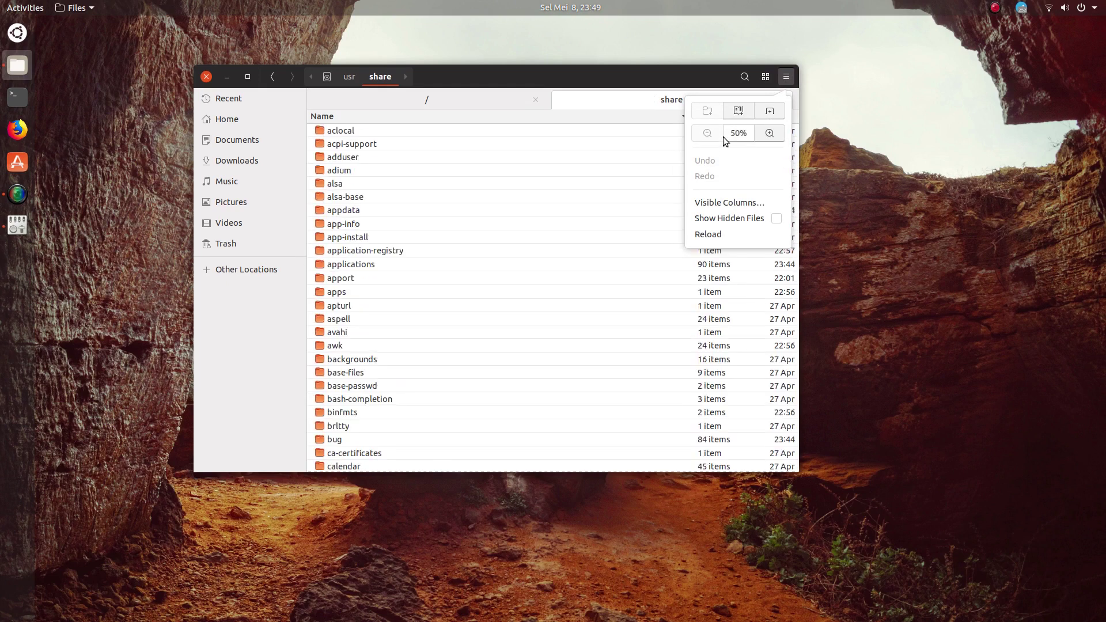
Return to the icon view and search the share folder for "theme"
{"action": "left_click", "coordinate": [765, 77]}
{"action": "left_click", "coordinate": [745, 77]}
{"action": "left_click", "coordinate": [745, 76]}
{"action": "type", "text": "theme"}
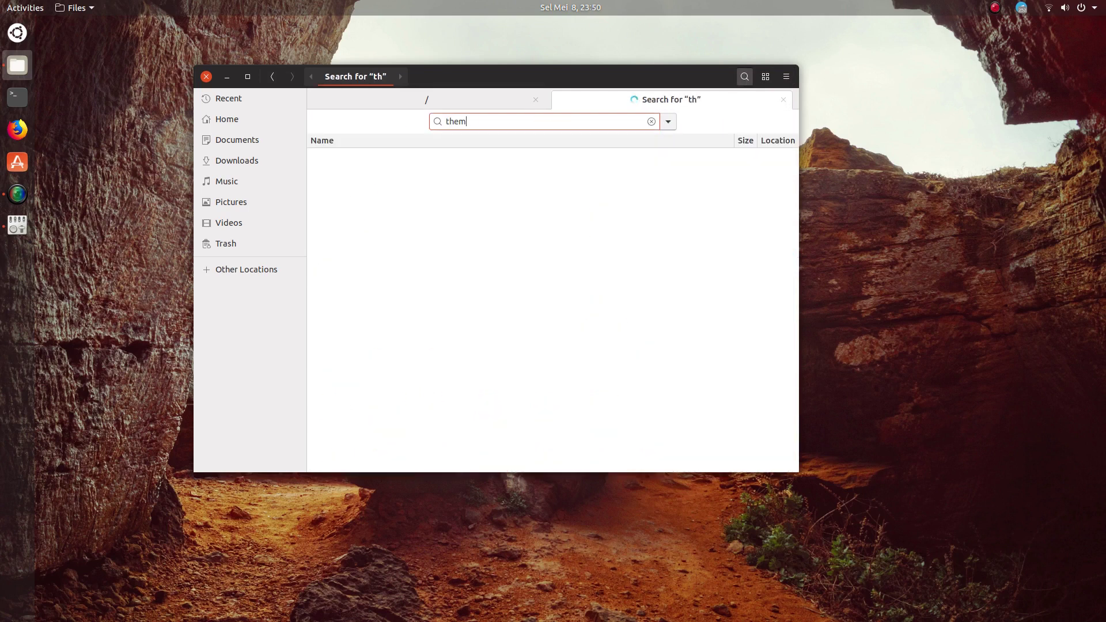
Open the theme folder located in gnome-shell from the search results
{"action": "left_click", "coordinate": [498, 168]}
{"action": "left_click", "coordinate": [498, 185]}
{"action": "left_click", "coordinate": [498, 168]}
{"action": "right_click", "coordinate": [498, 168]}
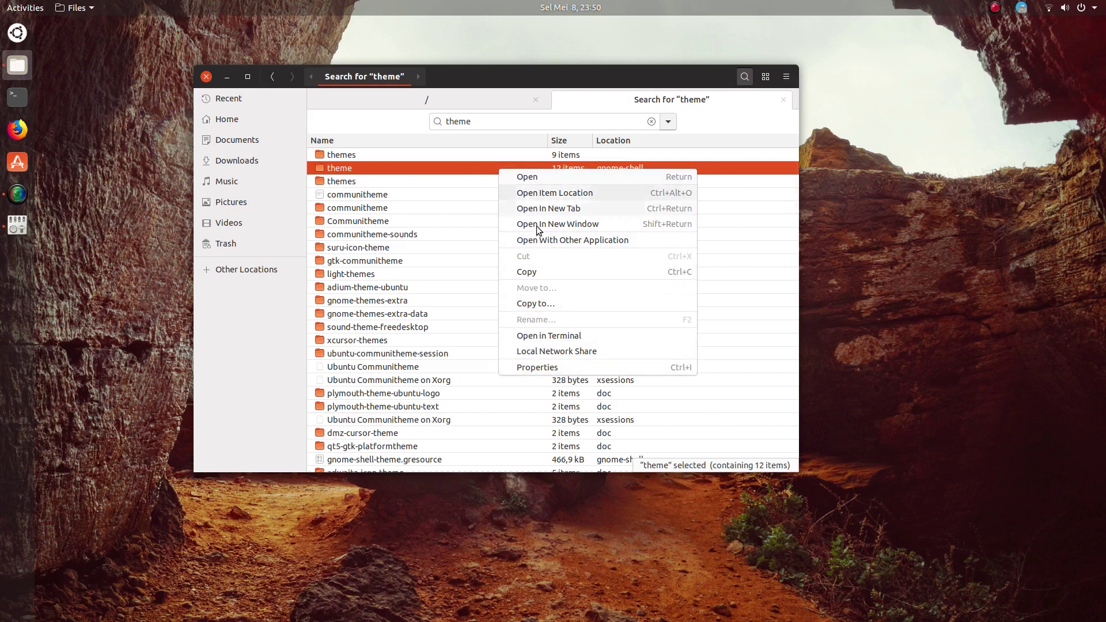
{"action": "left_click", "coordinate": [538, 178]}
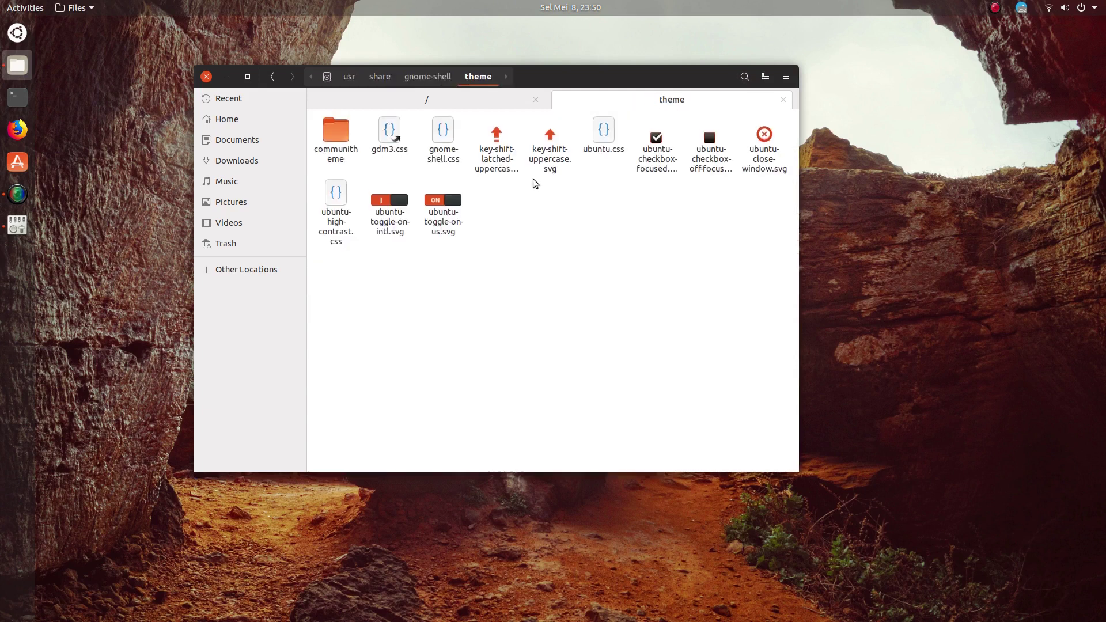
Leave the theme folder and go to the Home folder
{"action": "left_click", "coordinate": [447, 85]}
{"action": "key", "text": "Left"}
{"action": "key", "text": "Left"}
{"action": "left_click", "coordinate": [262, 122]}
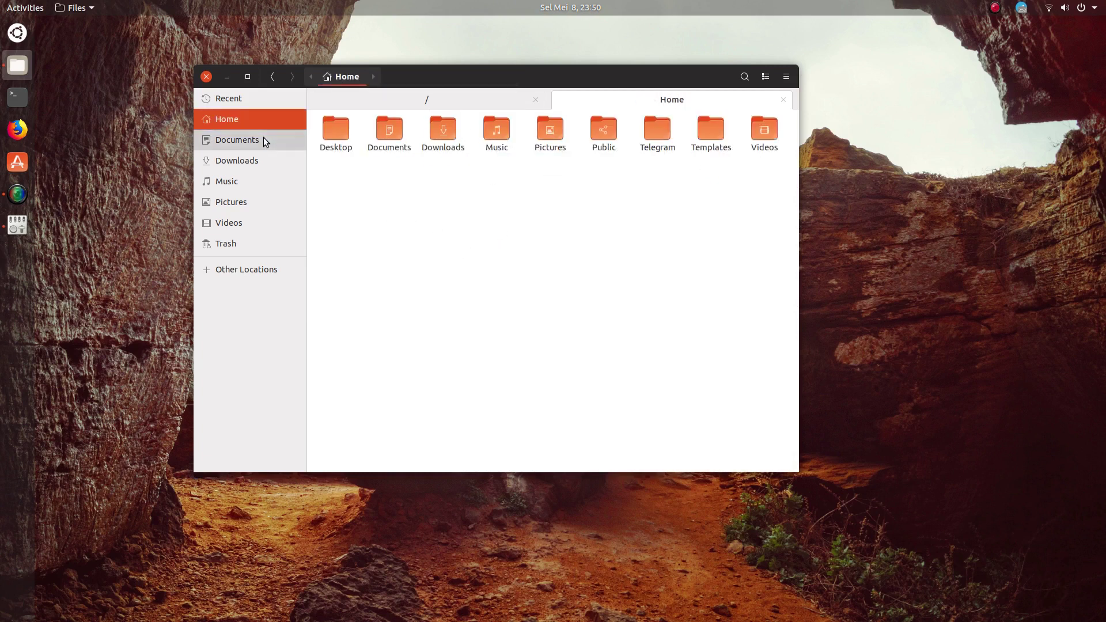
Browse the Documents, Downloads, Music, Pictures and Videos folders in turn, and return to the Downloads folder
{"action": "left_click", "coordinate": [263, 138]}
{"action": "left_click", "coordinate": [268, 160]}
{"action": "left_click", "coordinate": [270, 180]}
{"action": "left_click", "coordinate": [269, 200]}
{"action": "left_click", "coordinate": [266, 224]}
{"action": "left_click", "coordinate": [263, 202]}
{"action": "left_click", "coordinate": [260, 181]}
{"action": "left_click", "coordinate": [262, 158]}
View the Downloads folder's properties, including its permissions and local network sharing, and close them
{"action": "right_click", "coordinate": [261, 158]}
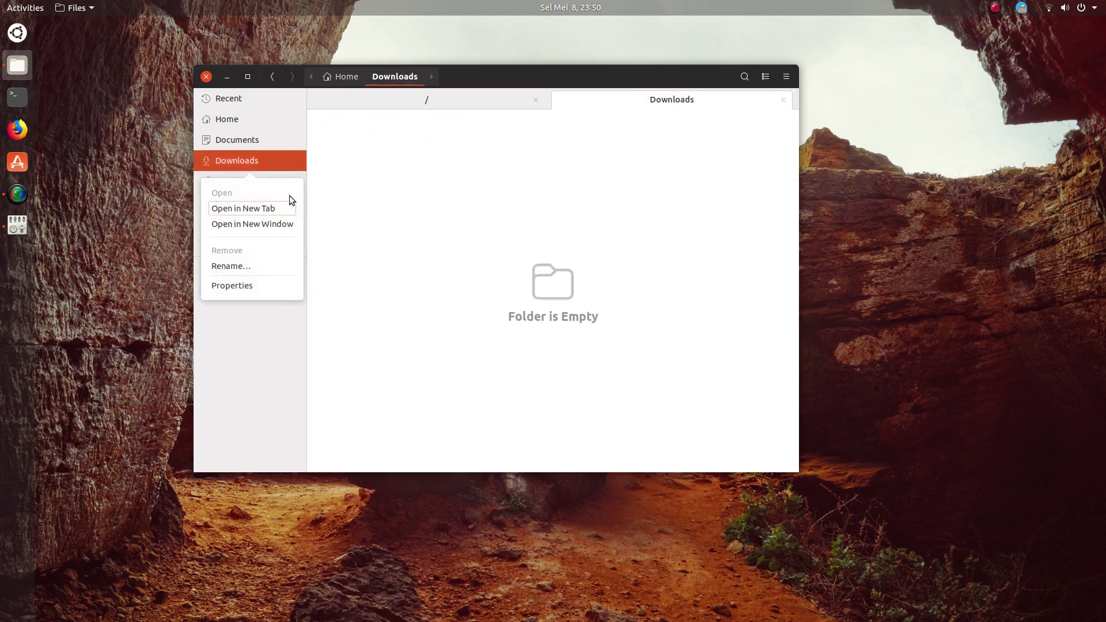
{"action": "left_click", "coordinate": [270, 286]}
{"action": "left_click", "coordinate": [478, 179]}
{"action": "left_click", "coordinate": [508, 184]}
{"action": "left_click", "coordinate": [400, 177]}
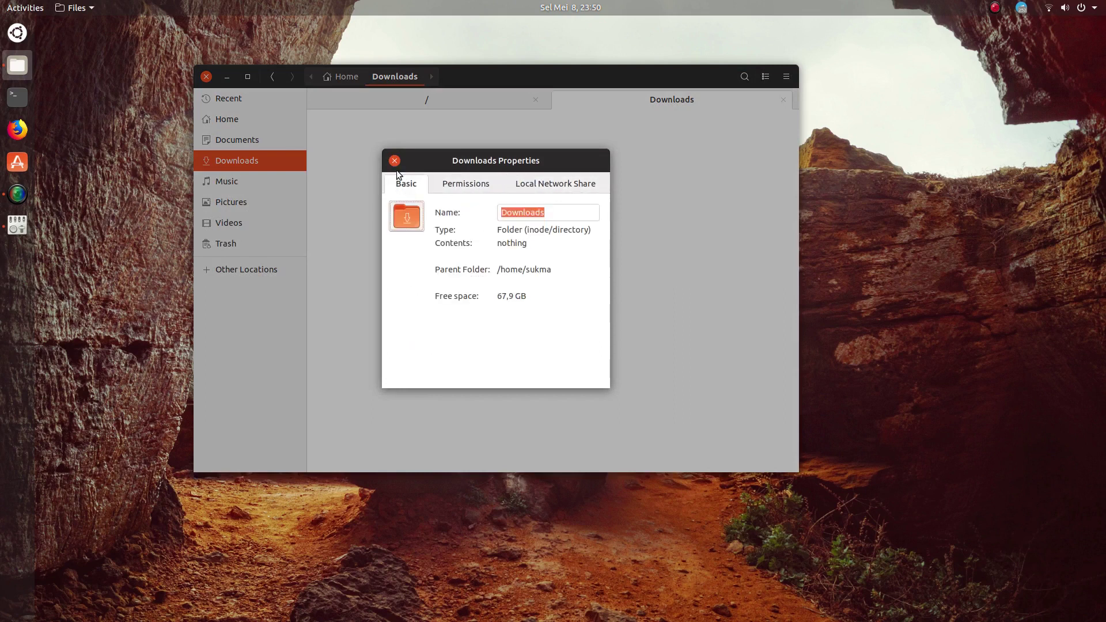
{"action": "left_click", "coordinate": [394, 161]}
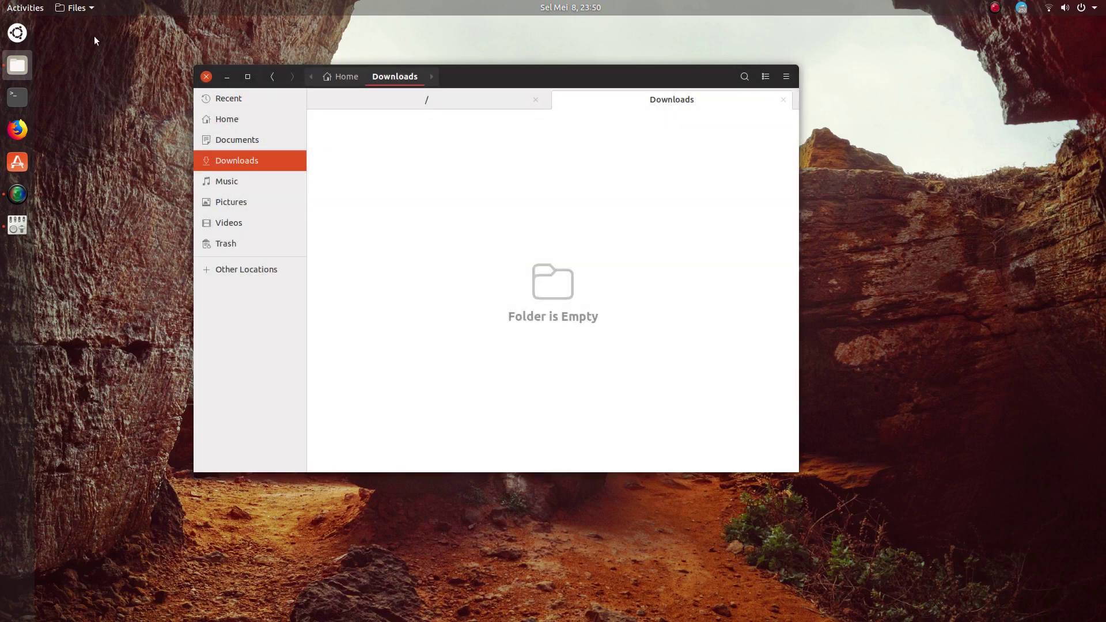
Read the about information and credits list of the Files app, and close the dialog
{"action": "left_click", "coordinate": [75, 8]}
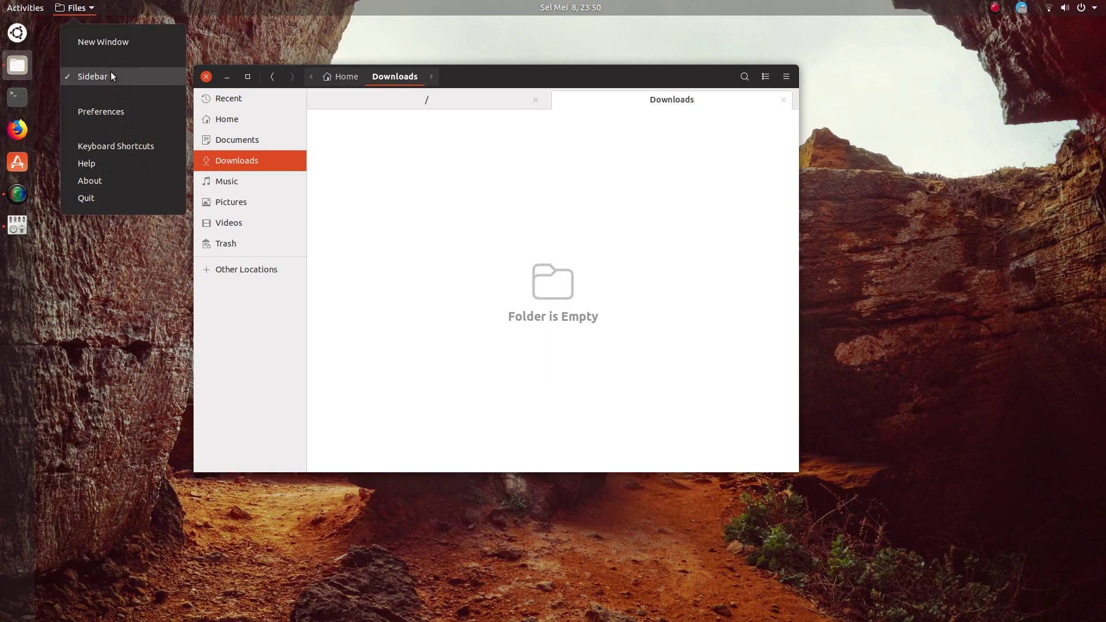
{"action": "left_click", "coordinate": [106, 179]}
{"action": "left_click", "coordinate": [528, 183]}
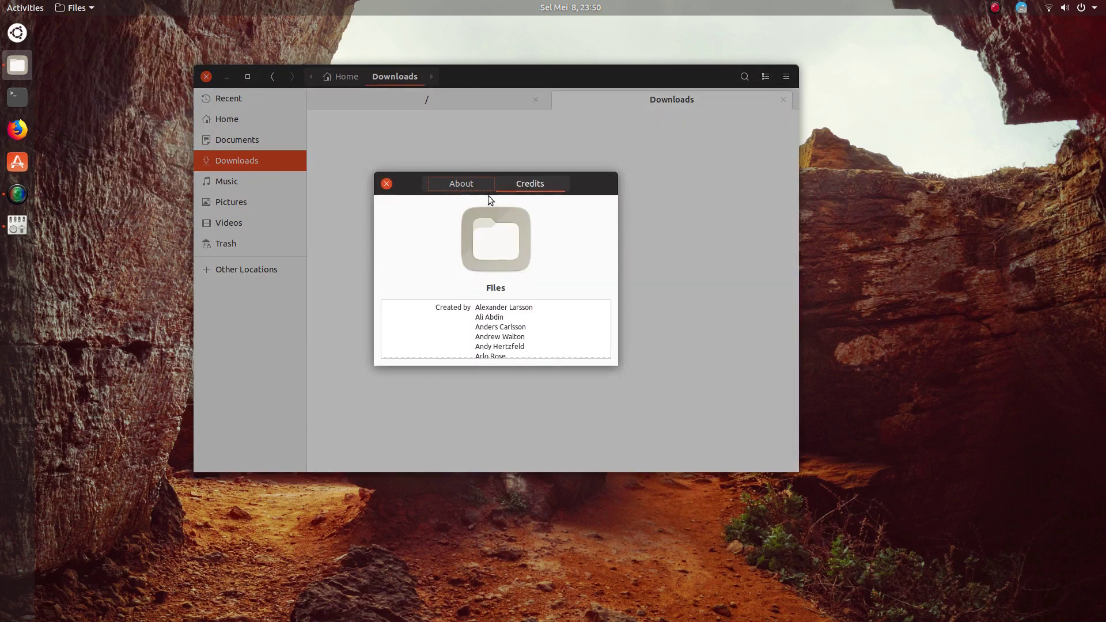
{"action": "left_click", "coordinate": [473, 184]}
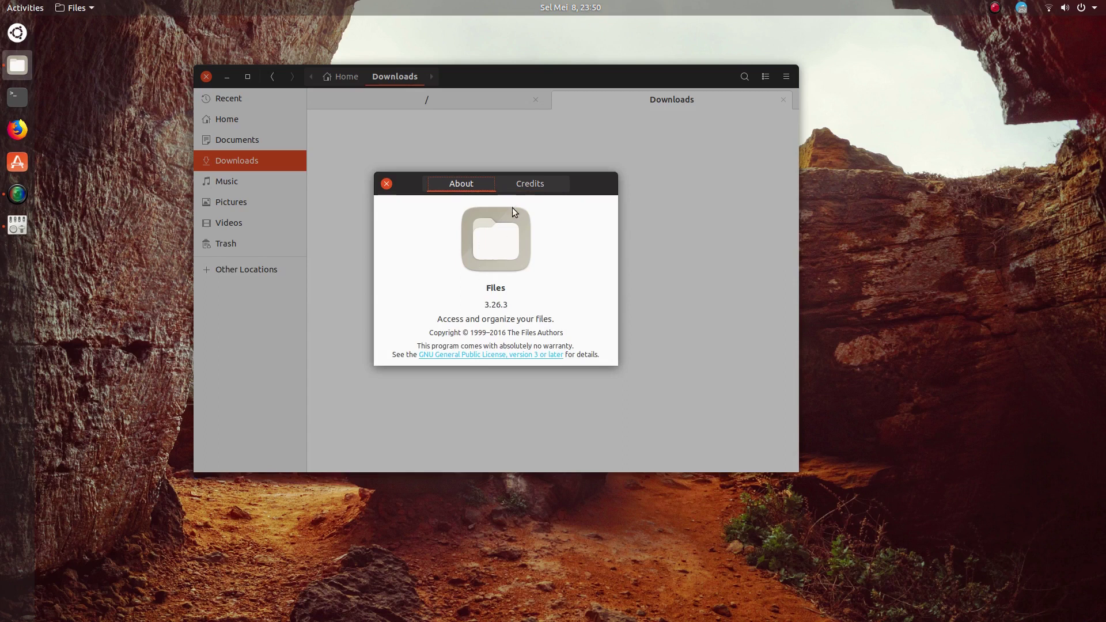
{"action": "left_click", "coordinate": [530, 184]}
{"action": "scroll", "coordinate": [522, 332], "scroll_direction": "down", "scroll_amount": 5}
{"action": "scroll", "coordinate": [512, 334], "scroll_direction": "down", "scroll_amount": 1}
{"action": "mouse_move", "coordinate": [479, 312]}
{"action": "left_mouse_down"}
{"action": "mouse_move", "coordinate": [483, 323]}
{"action": "mouse_move", "coordinate": [499, 315]}
{"action": "left_mouse_up"}
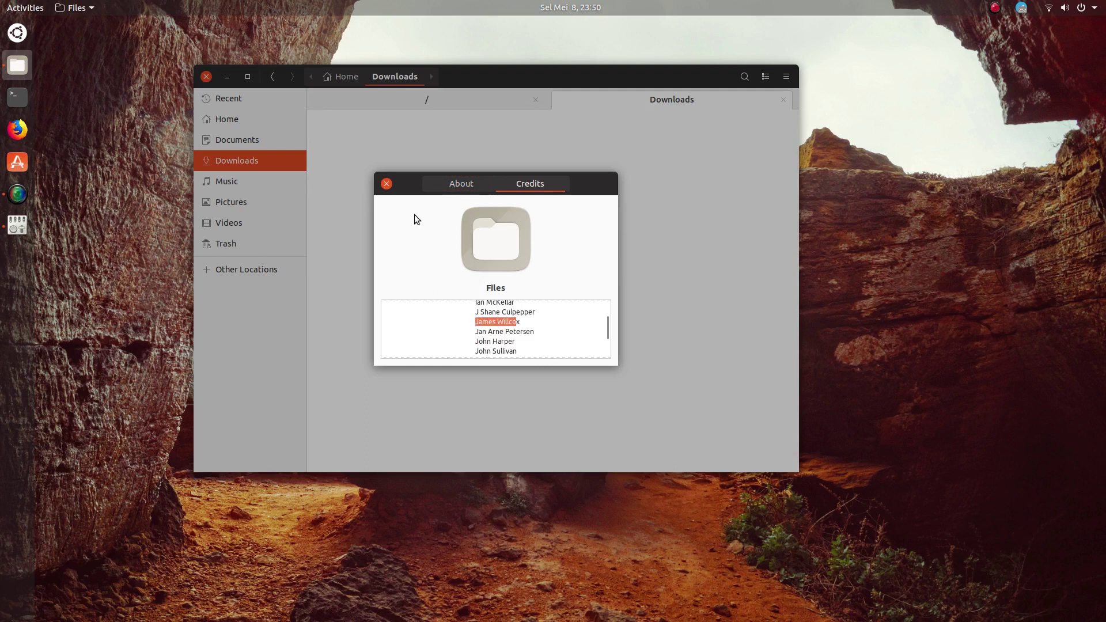
{"action": "left_click", "coordinate": [390, 186]}
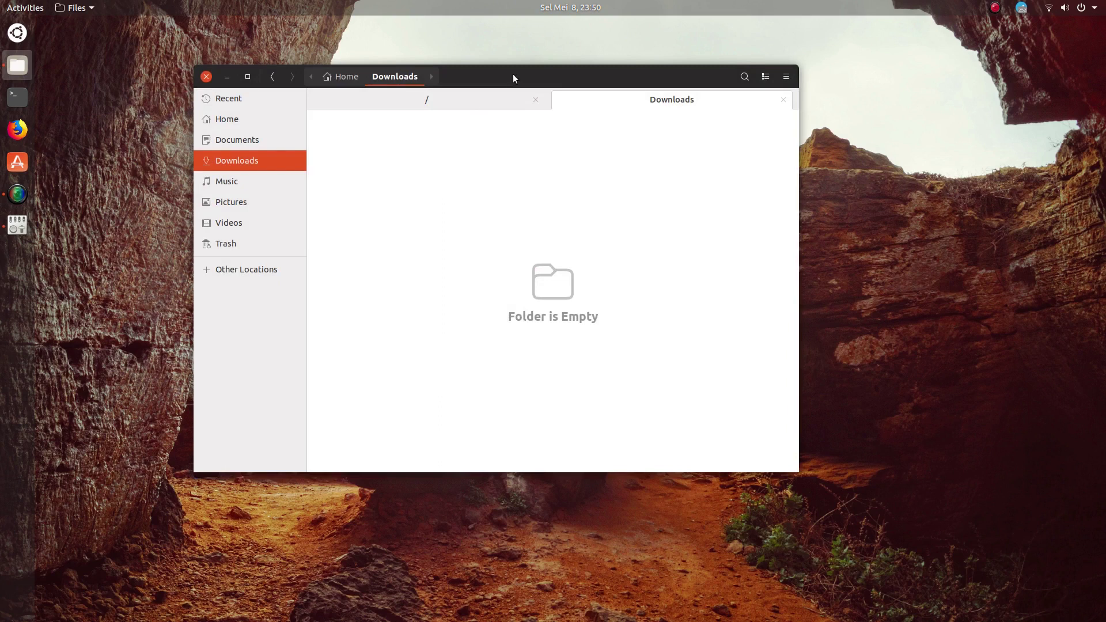
Shift the Files window slightly up and to the left, and launch the Software app
{"action": "left_click_drag", "start_coordinate": [512, 74], "coordinate": [475, 50]}
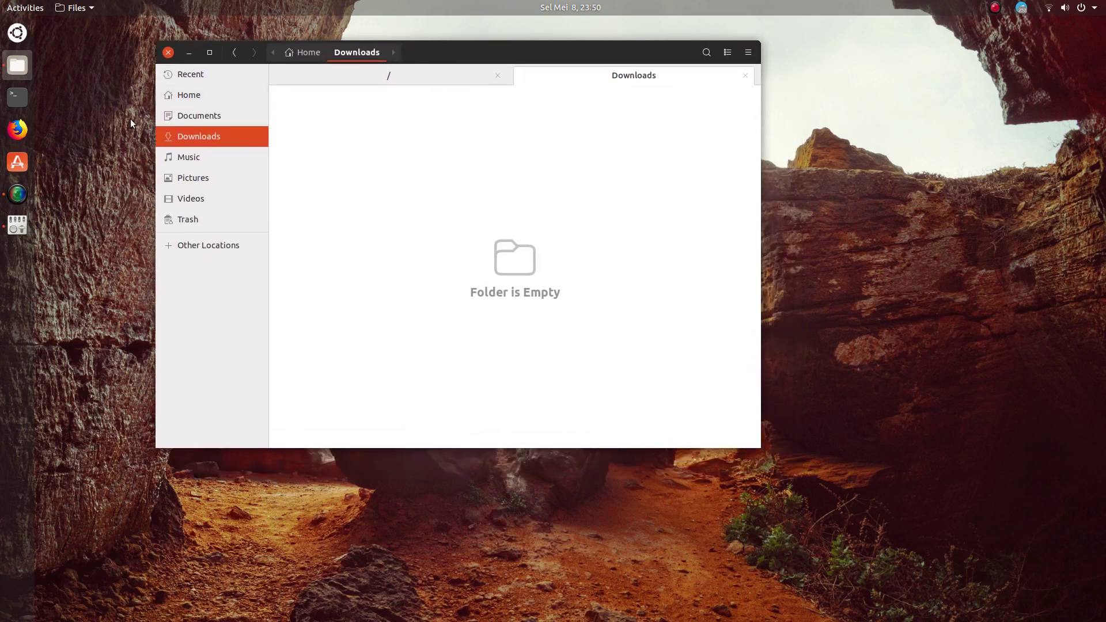
{"action": "left_click", "coordinate": [17, 162]}
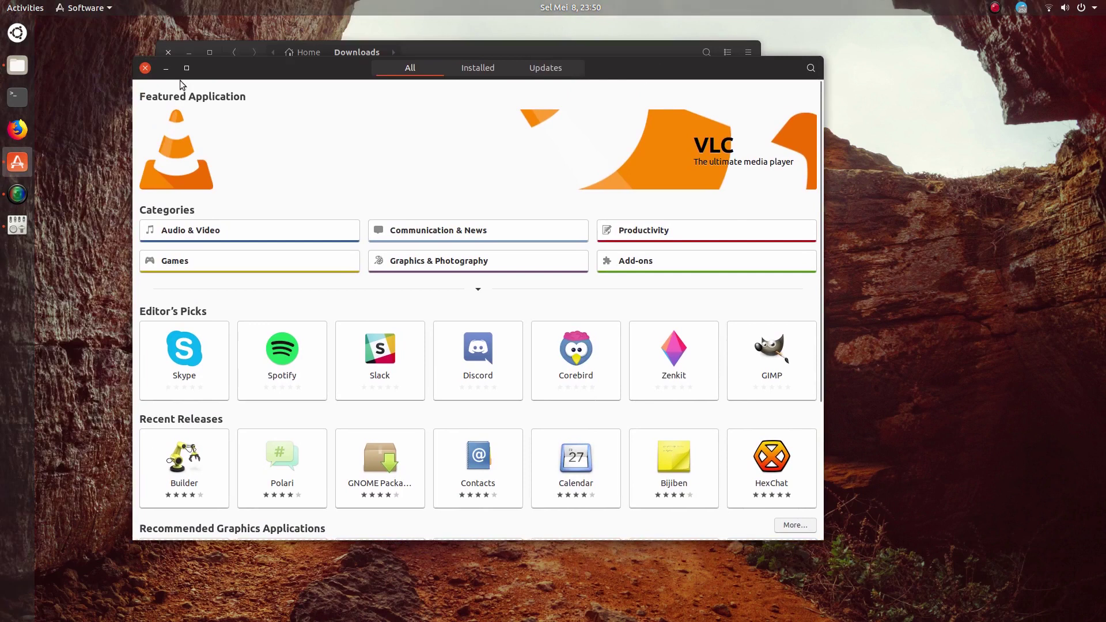
Switch to Tweaks from the application overview and show its Appearance settings
{"action": "left_click", "coordinate": [17, 33]}
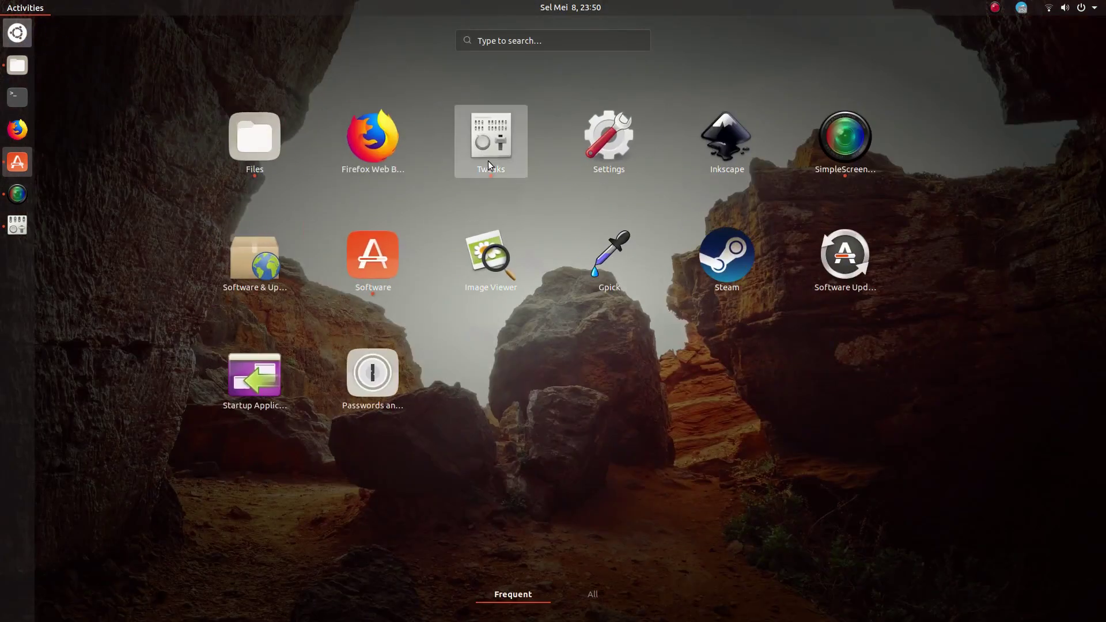
{"action": "left_click", "coordinate": [488, 161]}
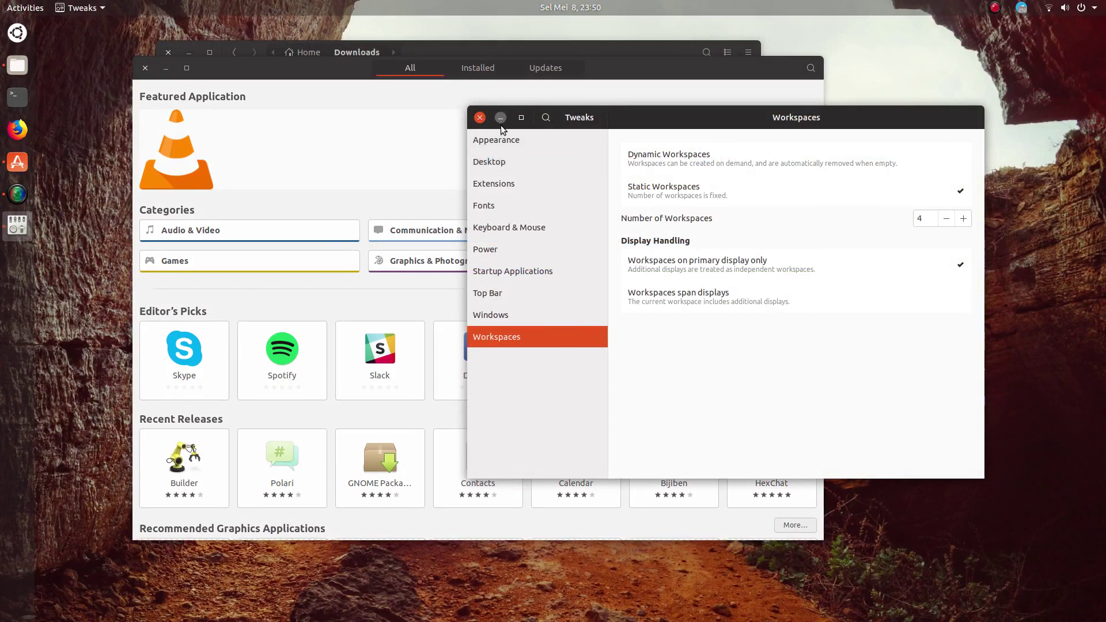
{"action": "left_click", "coordinate": [500, 136]}
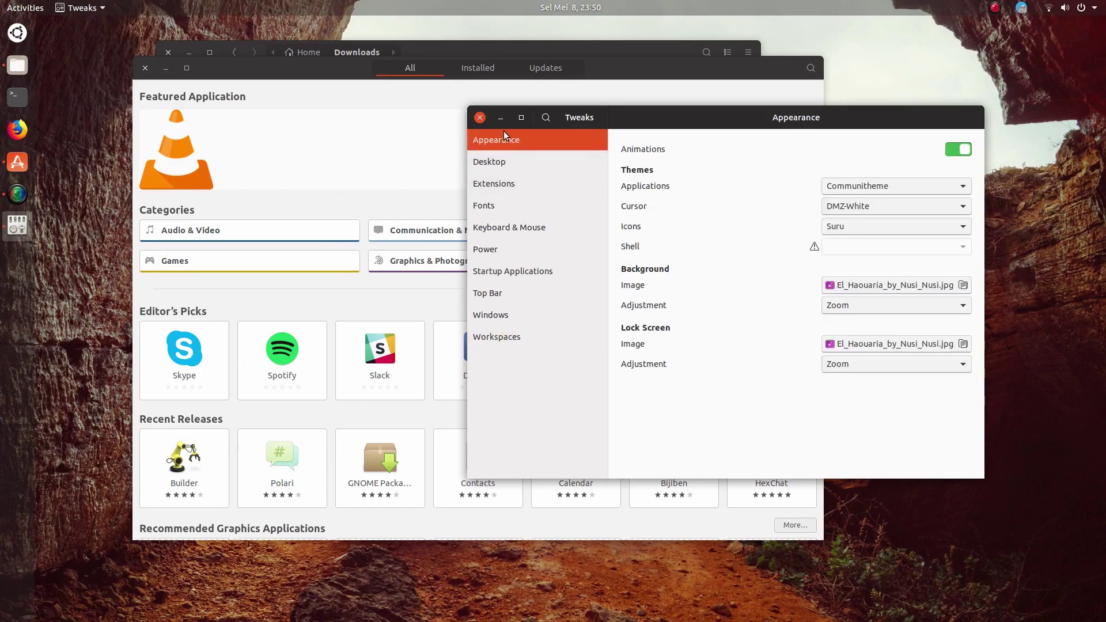
Show all installed applications and look through the contents of the Utilities folder
{"action": "left_click", "coordinate": [35, 37]}
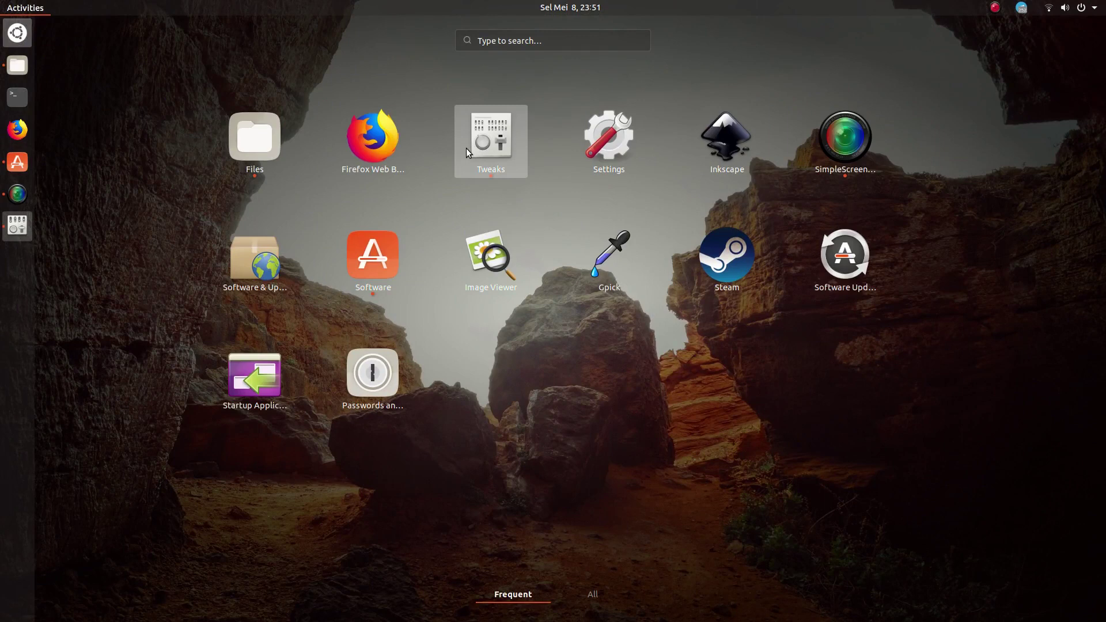
{"action": "left_click", "coordinate": [595, 601]}
{"action": "left_click", "coordinate": [381, 499]}
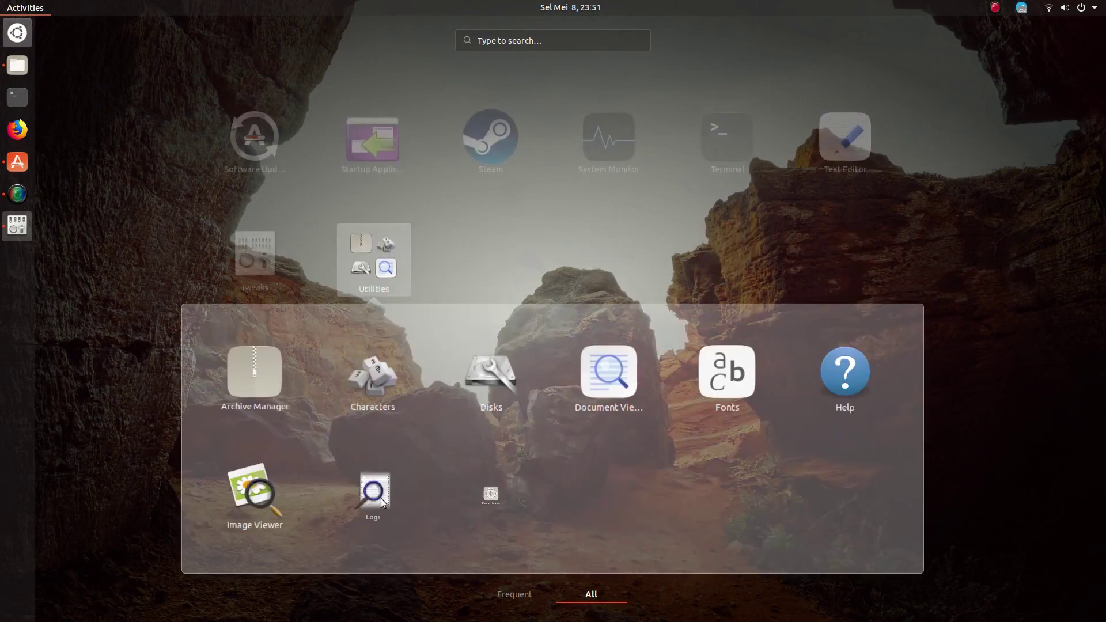
{"action": "left_click", "coordinate": [404, 261]}
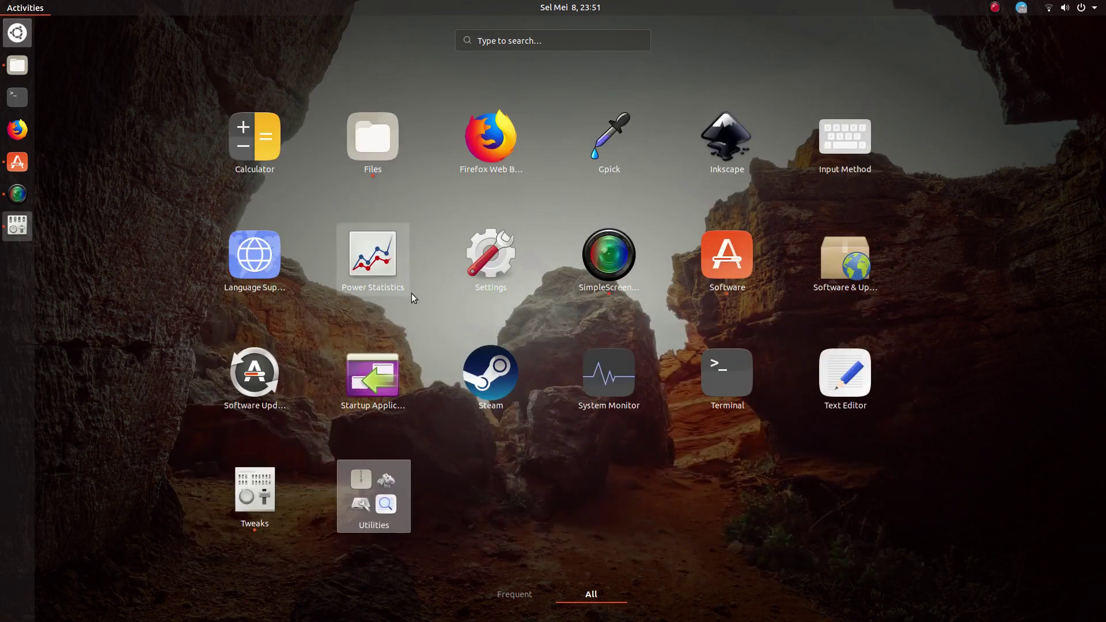
{"action": "left_click", "coordinate": [389, 465]}
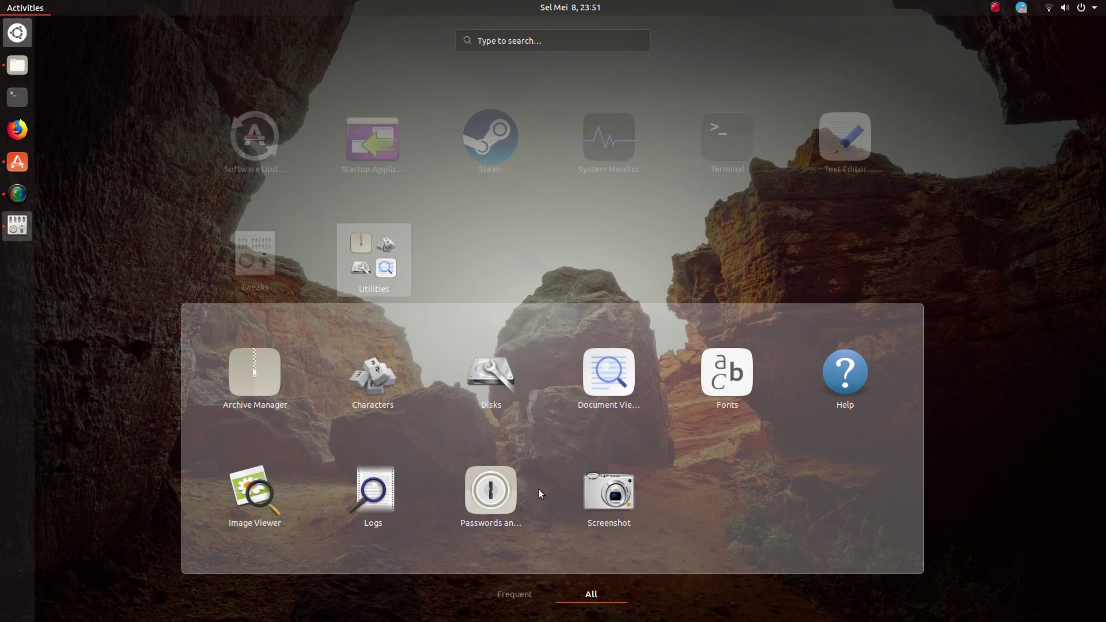
{"action": "left_click", "coordinate": [515, 232]}
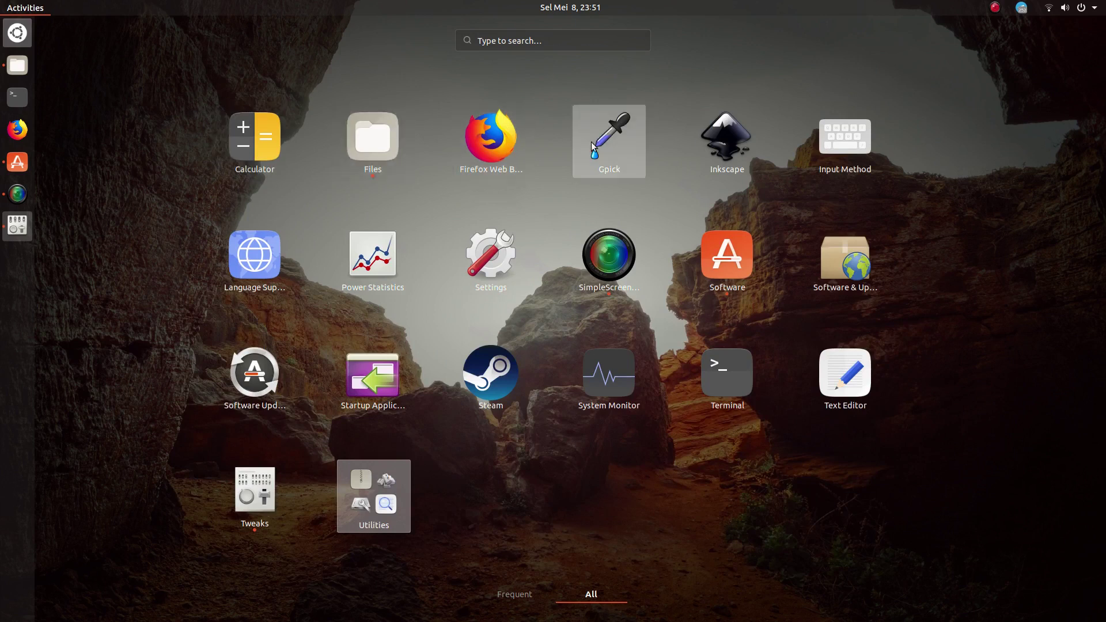
Open Text Editor, reposition its window, and write "Test!!!!" and "The new ubuntu community theme" on two lines
{"action": "left_click", "coordinate": [849, 377]}
{"action": "left_click_drag", "start_coordinate": [424, 18], "coordinate": [609, 168]}
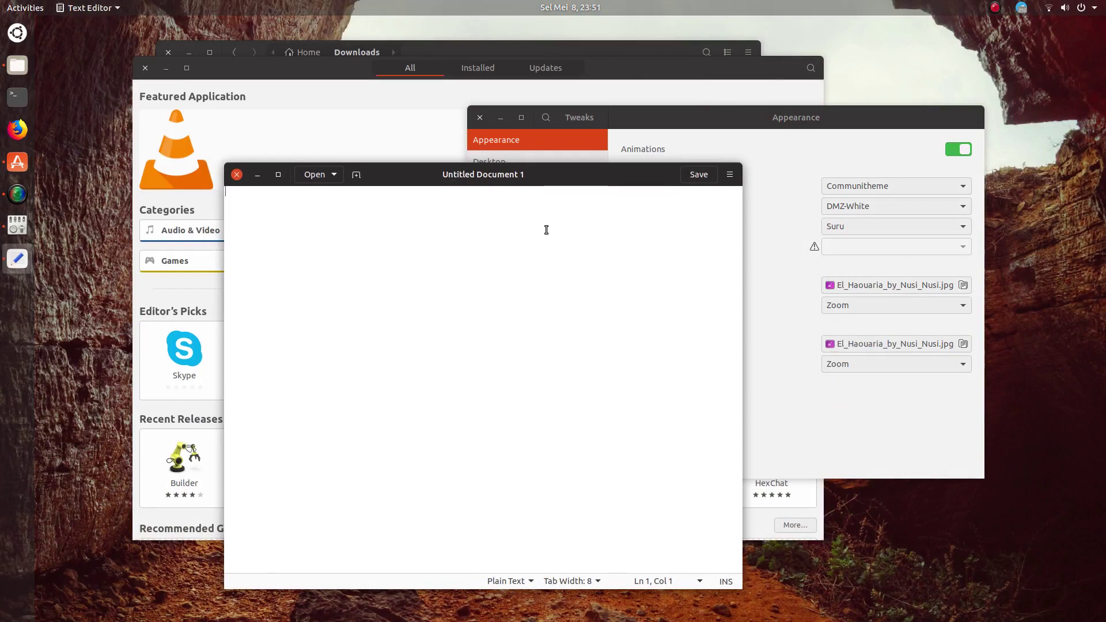
{"action": "type", "text": "Test!!!!"}
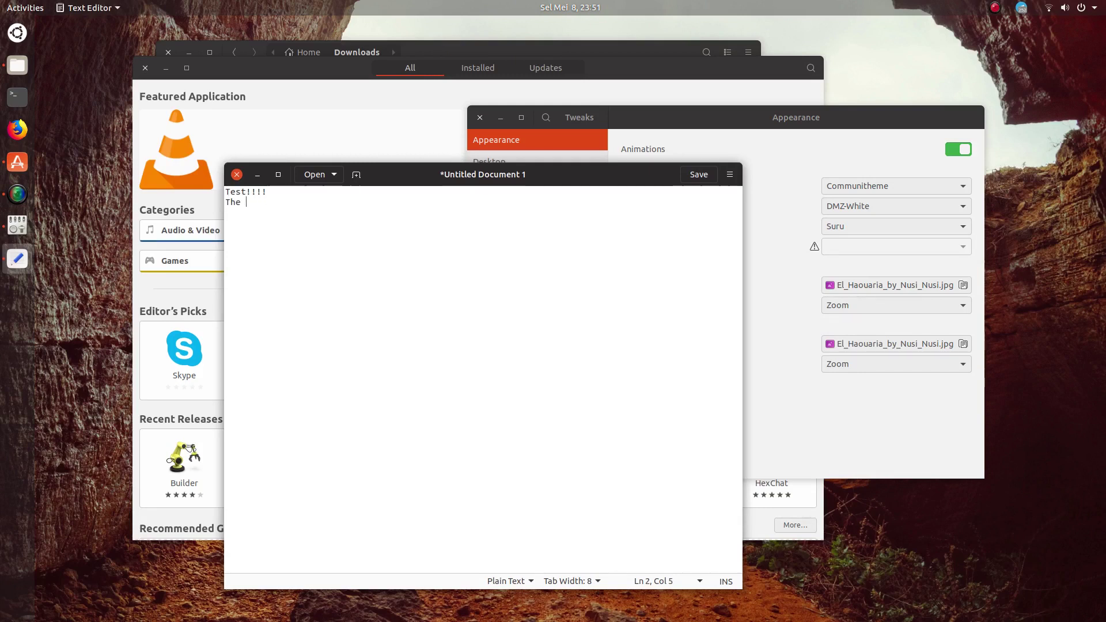
{"action": "type", "text": "tu community theme"}
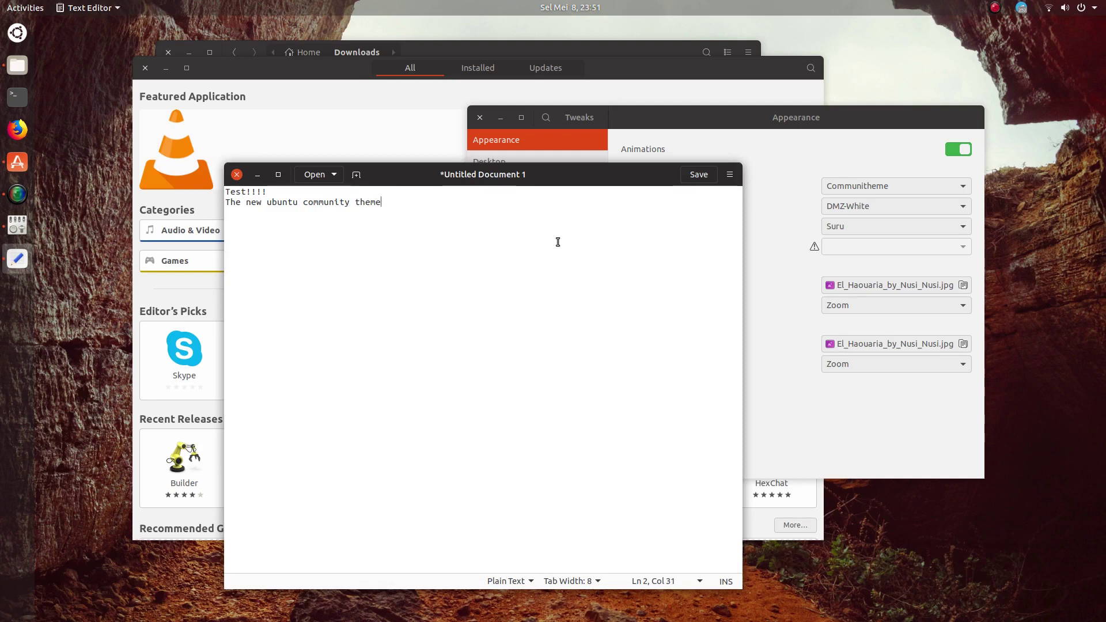
Select both lines of text, view their context options and the editor's main options, and clear the selection
{"action": "left_click_drag", "start_coordinate": [388, 211], "coordinate": [236, 186]}
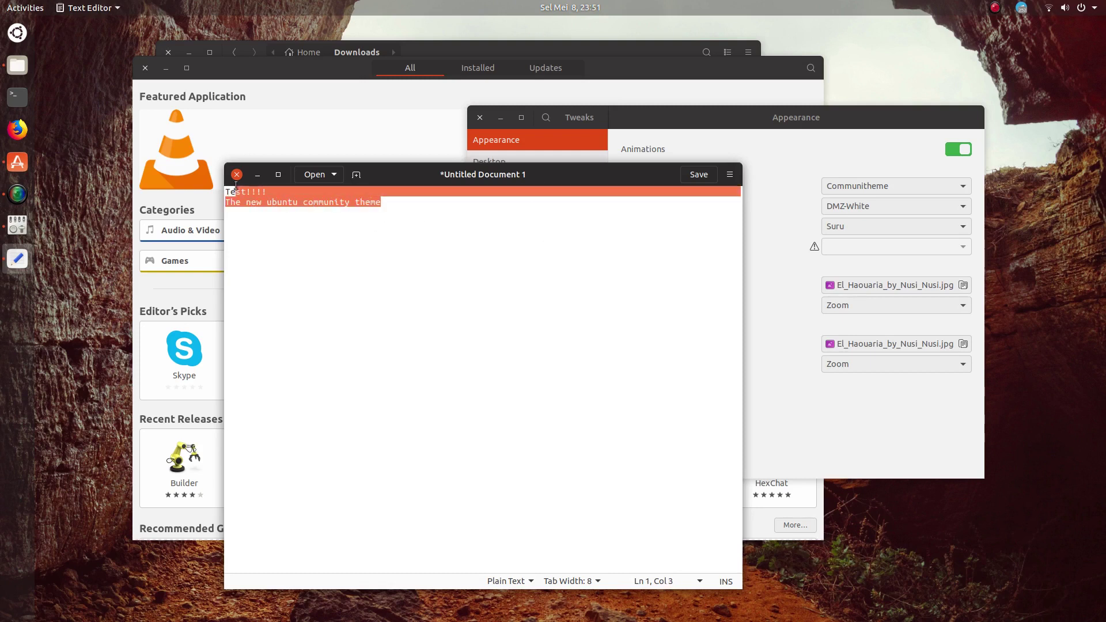
{"action": "right_click", "coordinate": [277, 204]}
{"action": "left_click", "coordinate": [492, 261]}
{"action": "left_click_drag", "start_coordinate": [722, 184], "coordinate": [723, 176]}
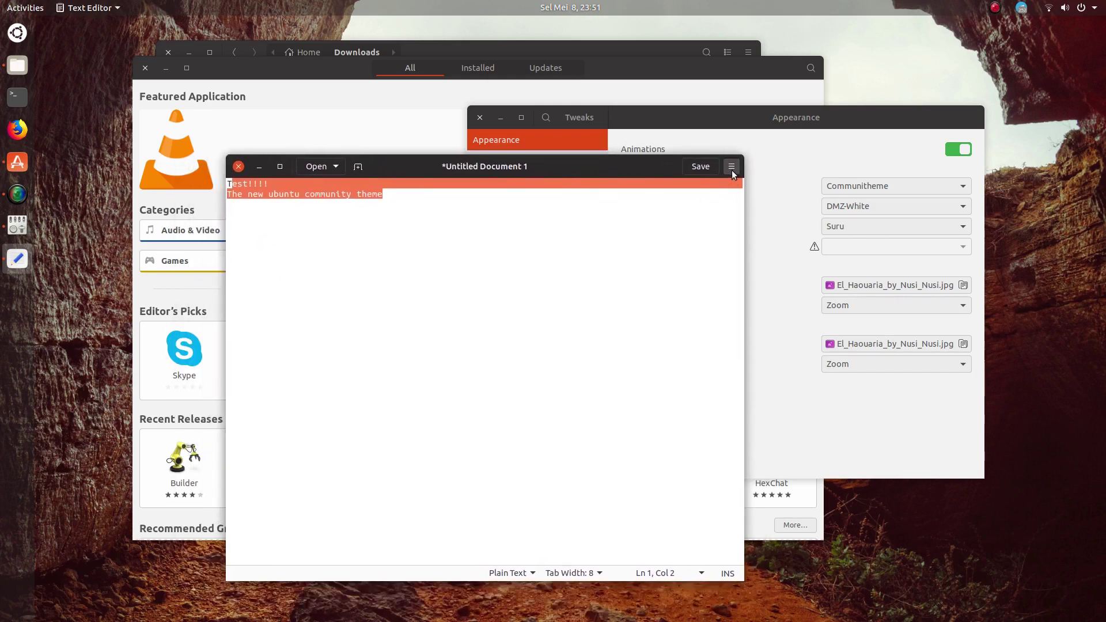
{"action": "left_click", "coordinate": [731, 168]}
{"action": "left_click", "coordinate": [506, 246]}
{"action": "left_click", "coordinate": [425, 224]}
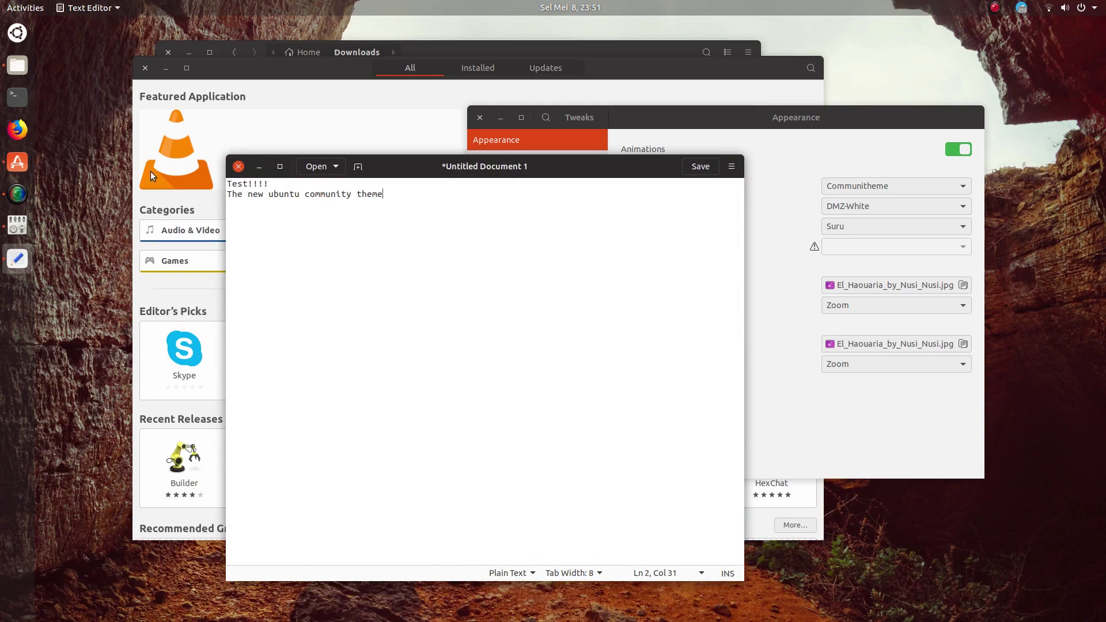
View the dock options for the Software app and dismiss them
{"action": "right_click", "coordinate": [18, 162]}
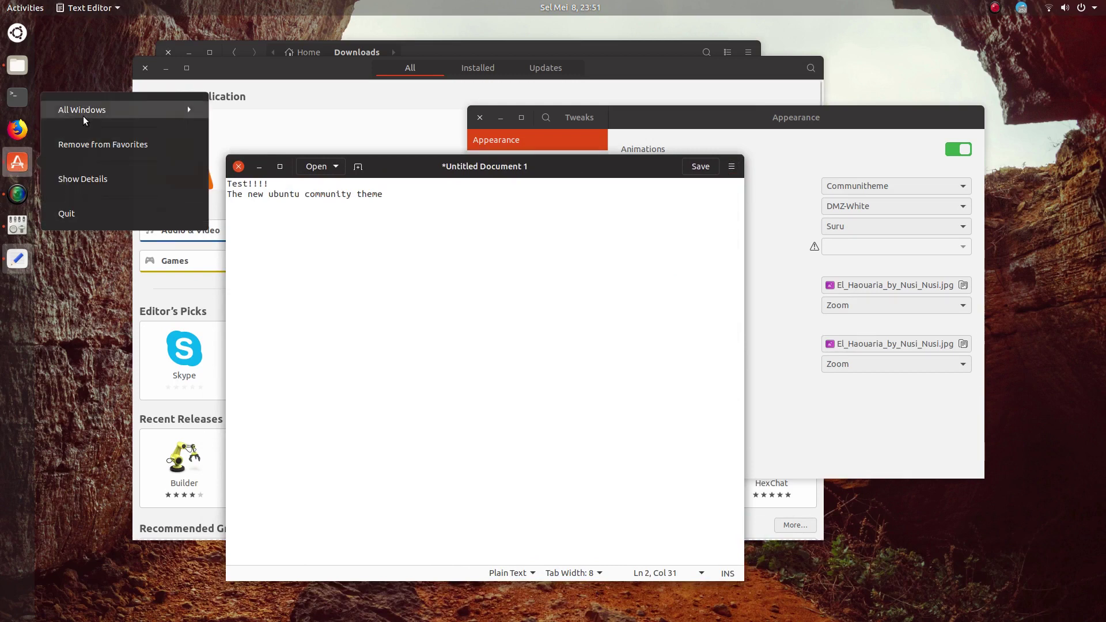
{"action": "key", "text": "Escape"}
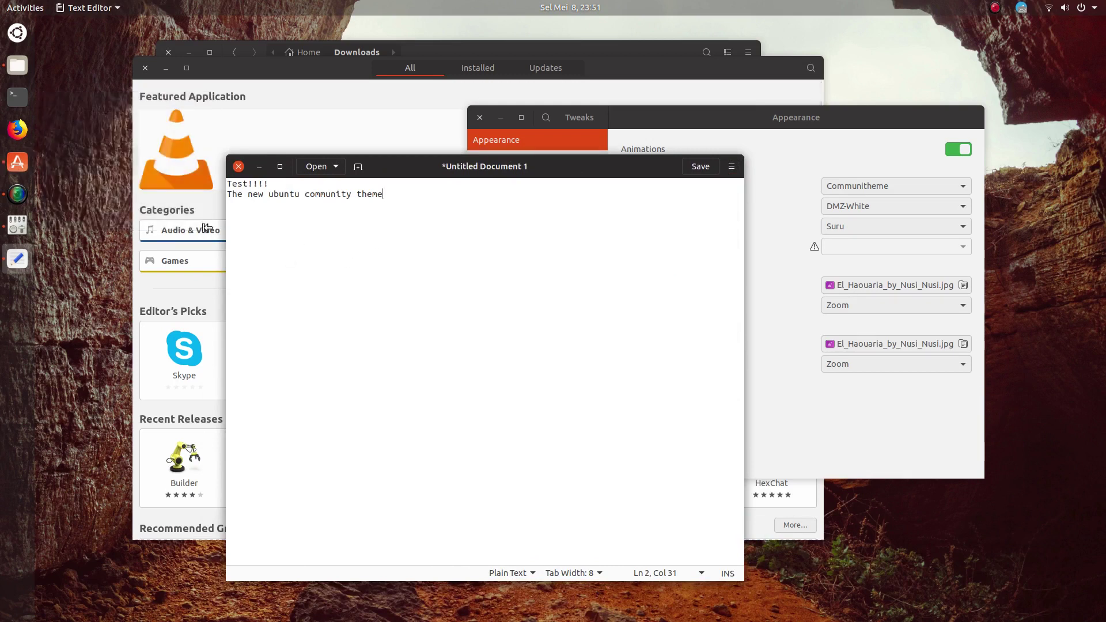
Open two Terminal windows, preview them from the dock, and close both from their previews
{"action": "left_click", "coordinate": [17, 97]}
{"action": "key", "text": "ctrl+shift+n"}
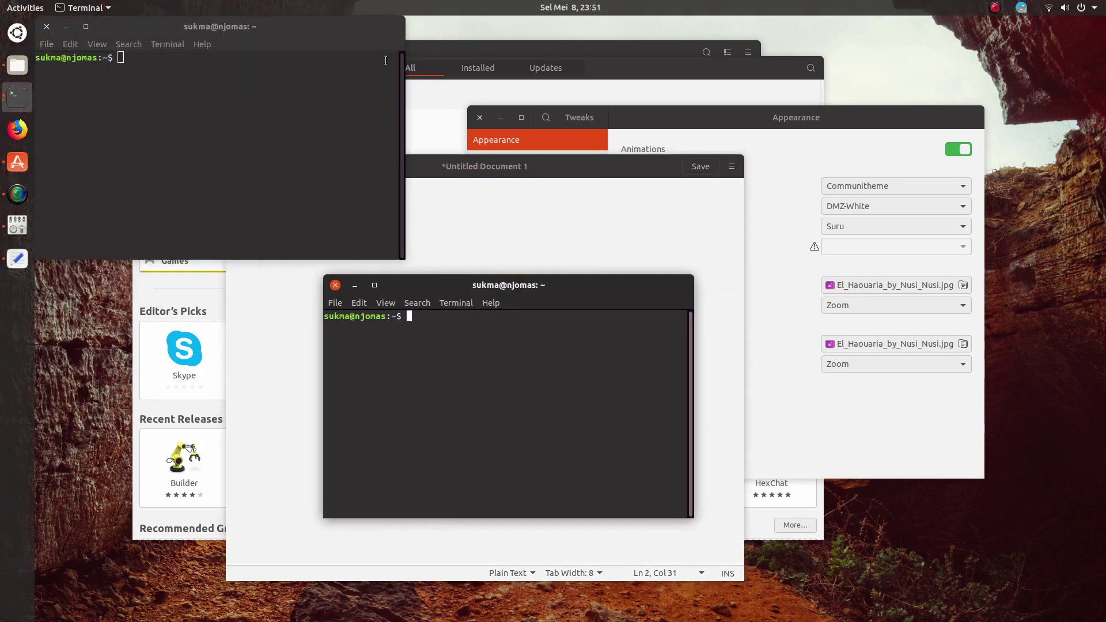
{"action": "left_click", "coordinate": [12, 107]}
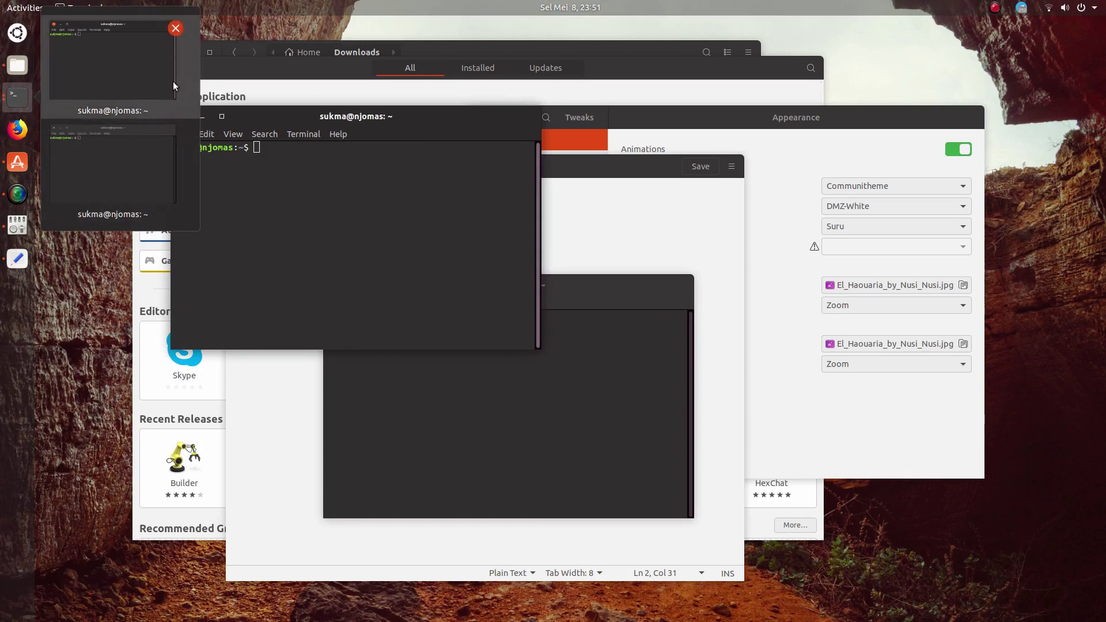
{"action": "left_click", "coordinate": [175, 130]}
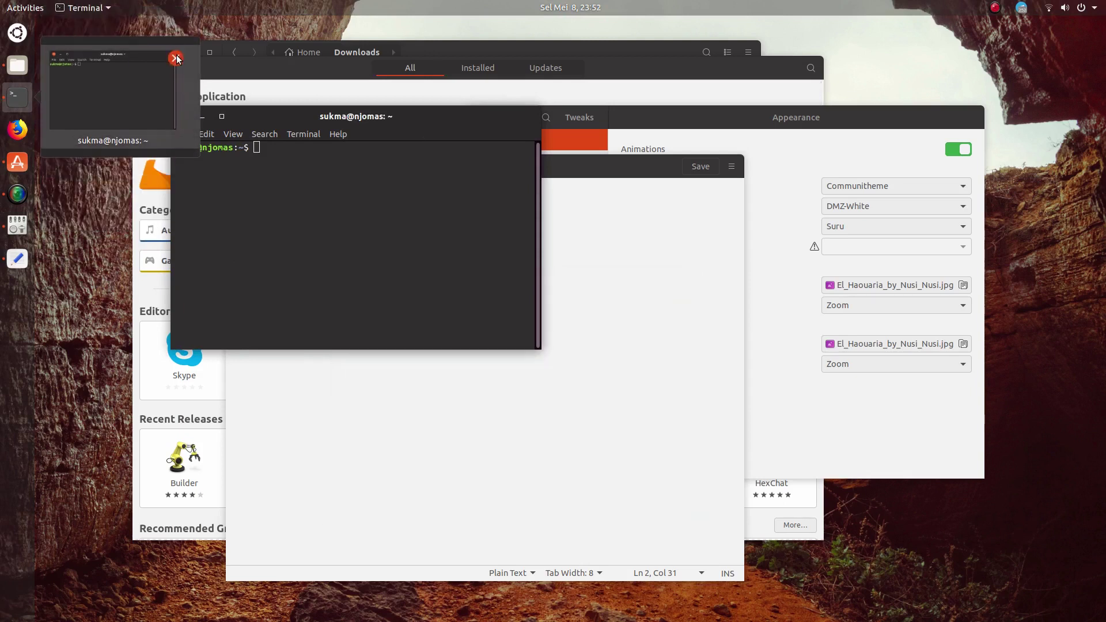
{"action": "left_click", "coordinate": [175, 59]}
Show the overview of open windows and bring the Tweaks window to the front
{"action": "key", "text": "super"}
{"action": "left_click_drag", "start_coordinate": [571, 209], "coordinate": [622, 224]}
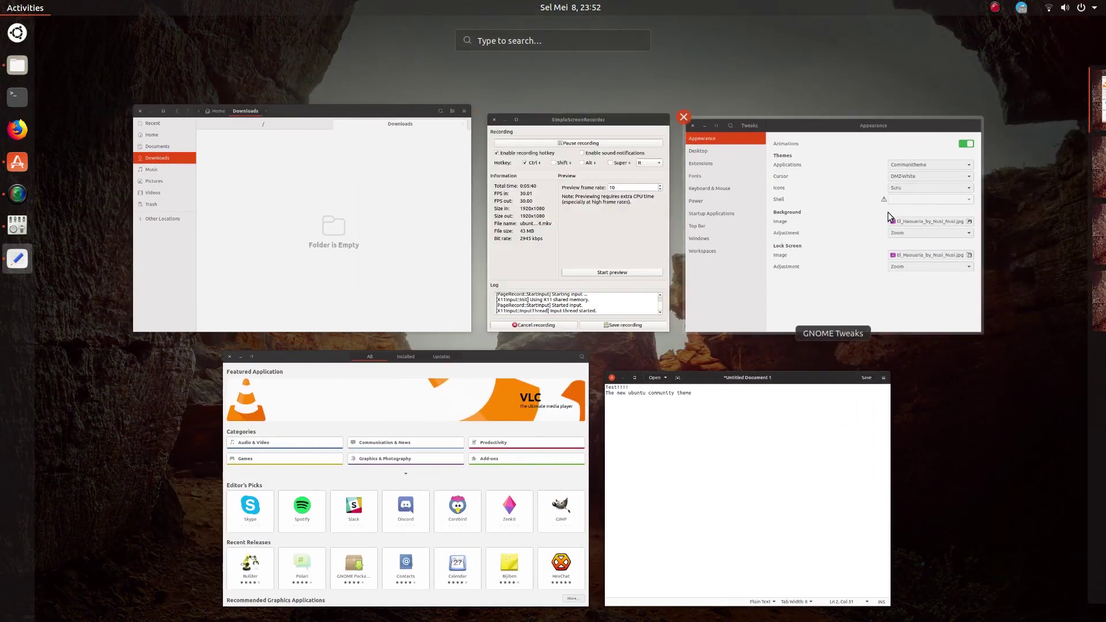
{"action": "left_click", "coordinate": [887, 212]}
Distribute the open windows across workspaces, with the text document on the active second workspace and Tweaks on the third
{"action": "key", "text": "super"}
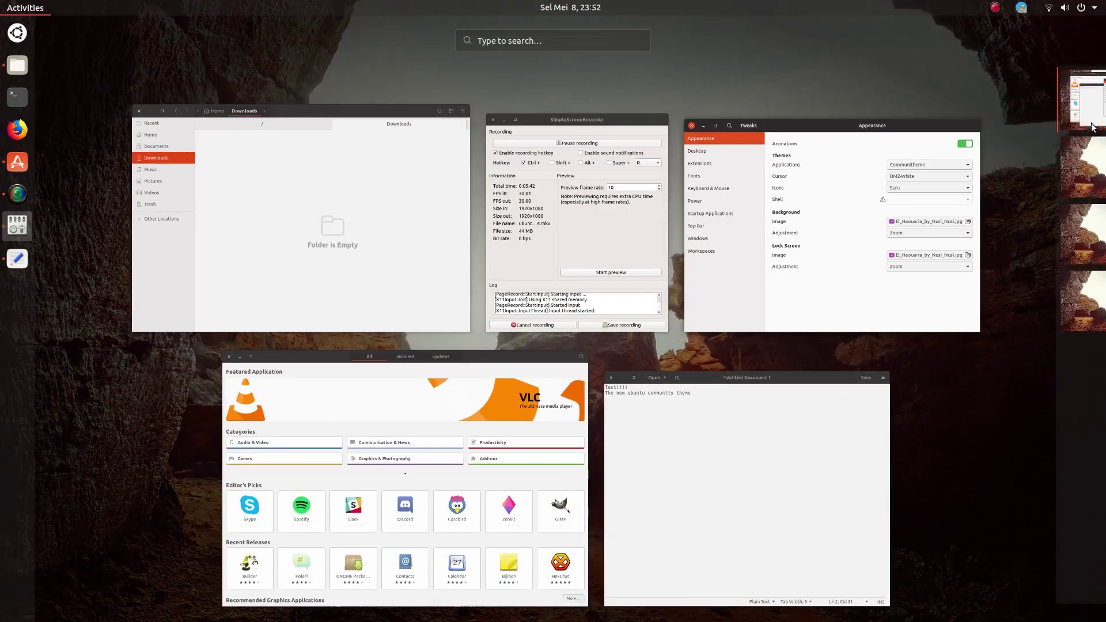
{"action": "left_click_drag", "start_coordinate": [1053, 186], "coordinate": [1054, 183]}
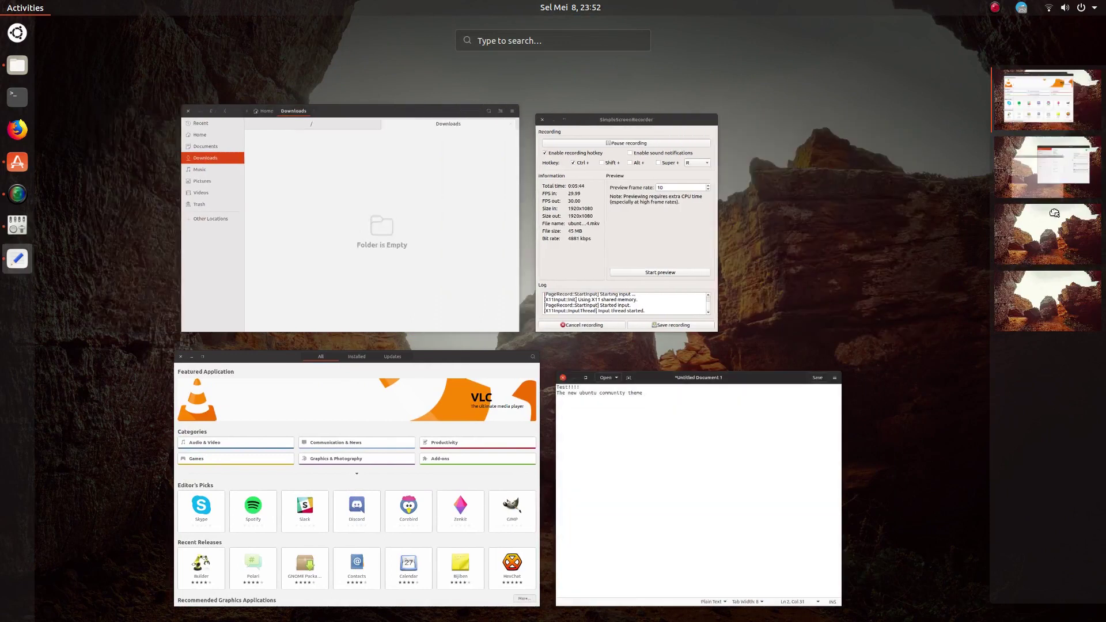
{"action": "left_click_drag", "start_coordinate": [698, 461], "coordinate": [1051, 244]}
{"action": "left_click_drag", "start_coordinate": [210, 343], "coordinate": [1054, 118]}
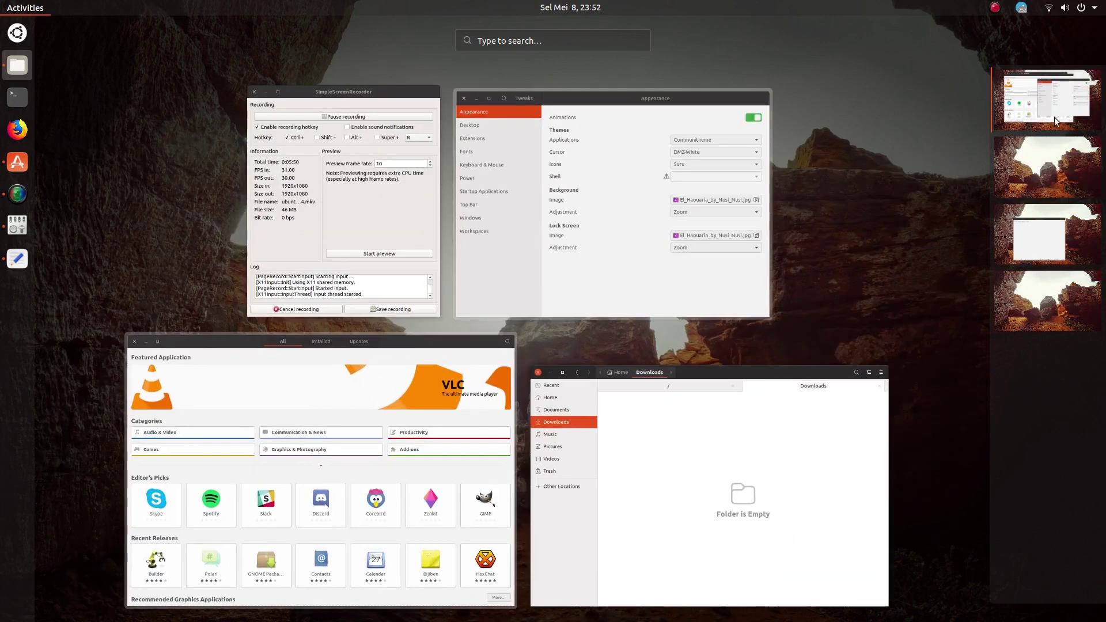
{"action": "left_click_drag", "start_coordinate": [1036, 227], "coordinate": [1061, 196]}
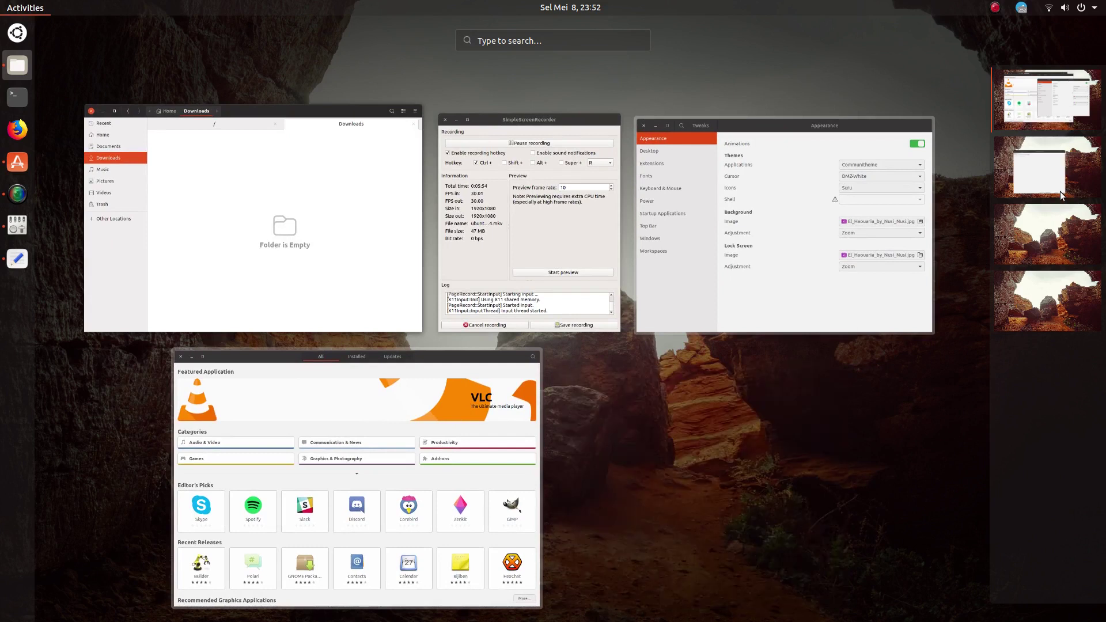
{"action": "left_click", "coordinate": [1066, 167]}
{"action": "left_click_drag", "start_coordinate": [1069, 103], "coordinate": [1059, 250]}
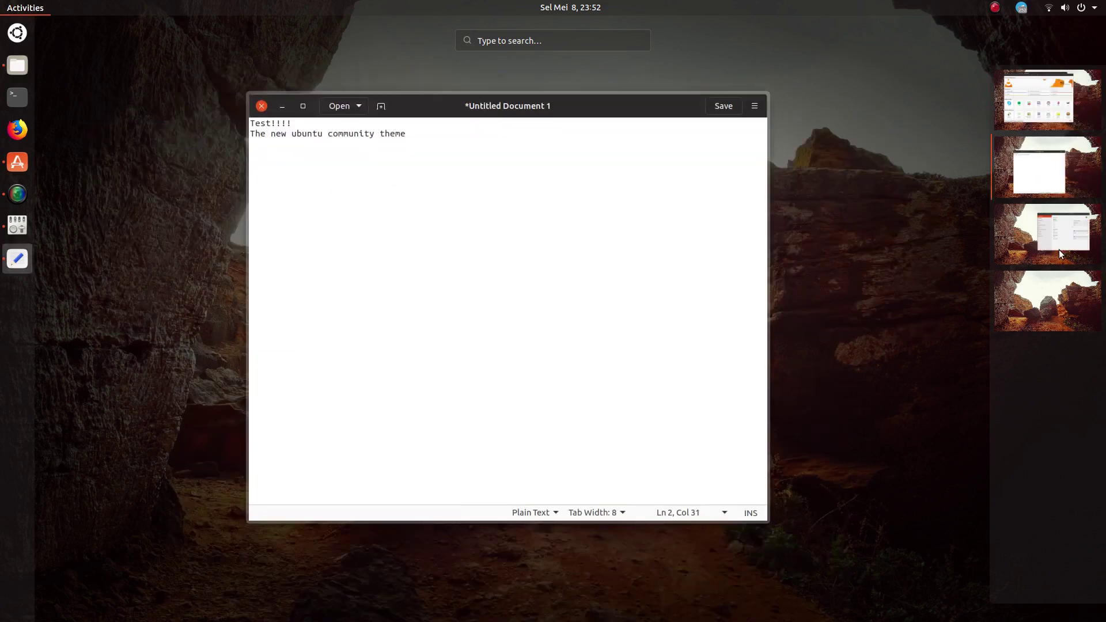
Gather the open windows on the first workspace and close the Tweaks and Files windows from the overview
{"action": "mouse_move", "coordinate": [1053, 170]}
{"action": "left_mouse_down"}
{"action": "mouse_move", "coordinate": [1036, 251]}
{"action": "mouse_move", "coordinate": [1051, 93]}
{"action": "left_mouse_up"}
{"action": "left_click", "coordinate": [1049, 120]}
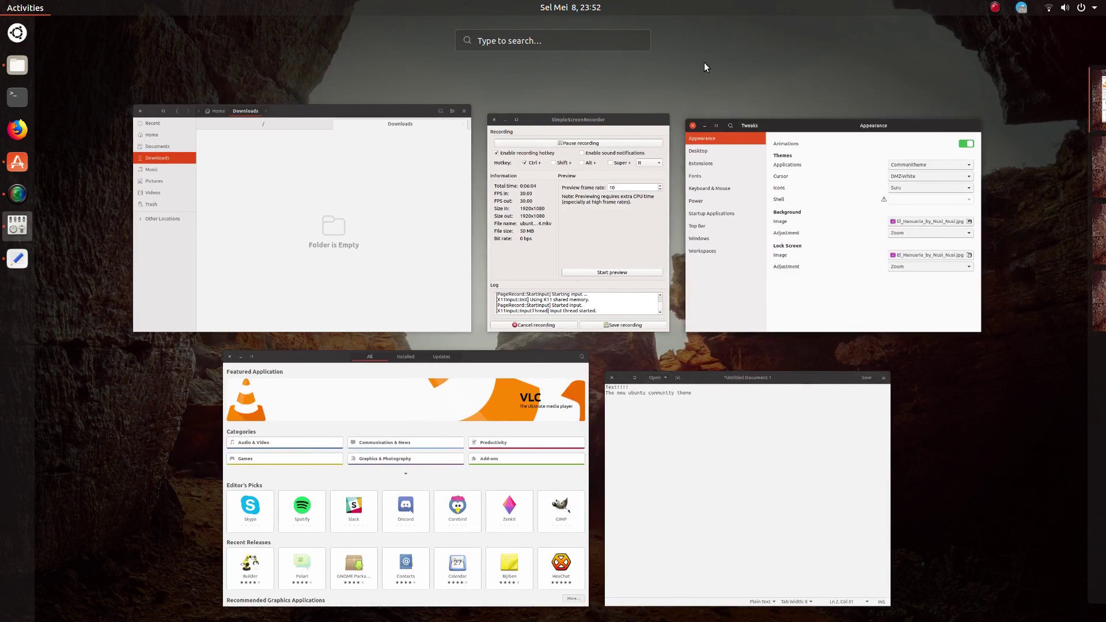
{"action": "left_click", "coordinate": [687, 121]}
{"action": "left_click", "coordinate": [131, 104]}
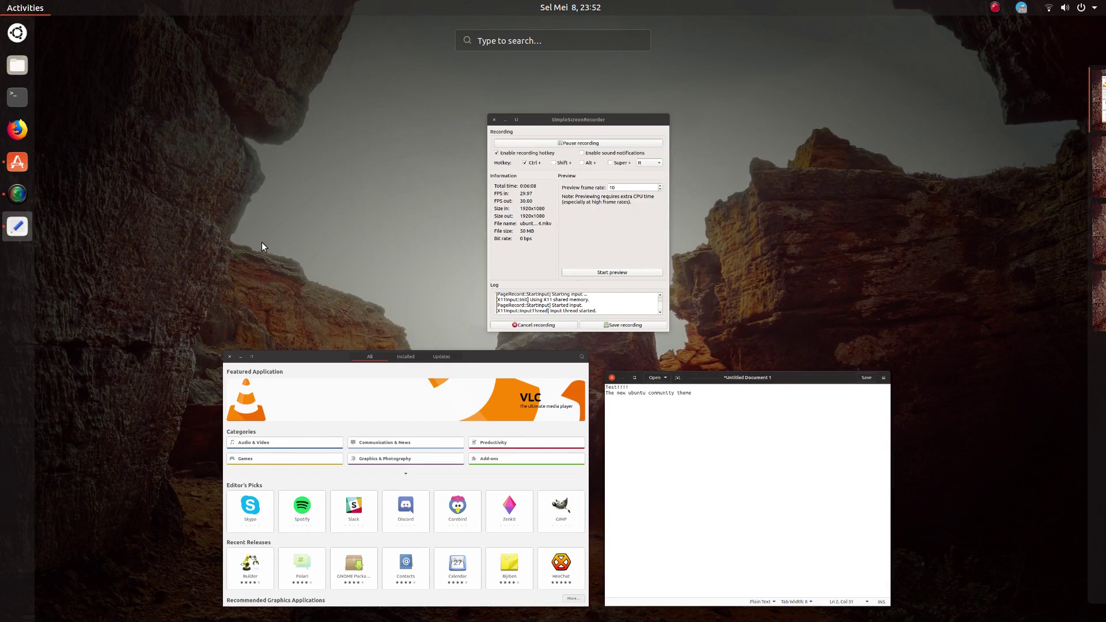
Bring the Software window to the front, view its Installed and Updates pages, and return to All
{"action": "left_click", "coordinate": [261, 380]}
{"action": "left_click", "coordinate": [486, 68]}
{"action": "left_click", "coordinate": [544, 68]}
{"action": "left_click", "coordinate": [433, 68]}
Maximise and restore the Software window, snap it to each half of the desktop, and leave it floating
{"action": "left_click_drag", "start_coordinate": [315, 82], "coordinate": [365, 38]}
{"action": "double_click", "coordinate": [368, 24]}
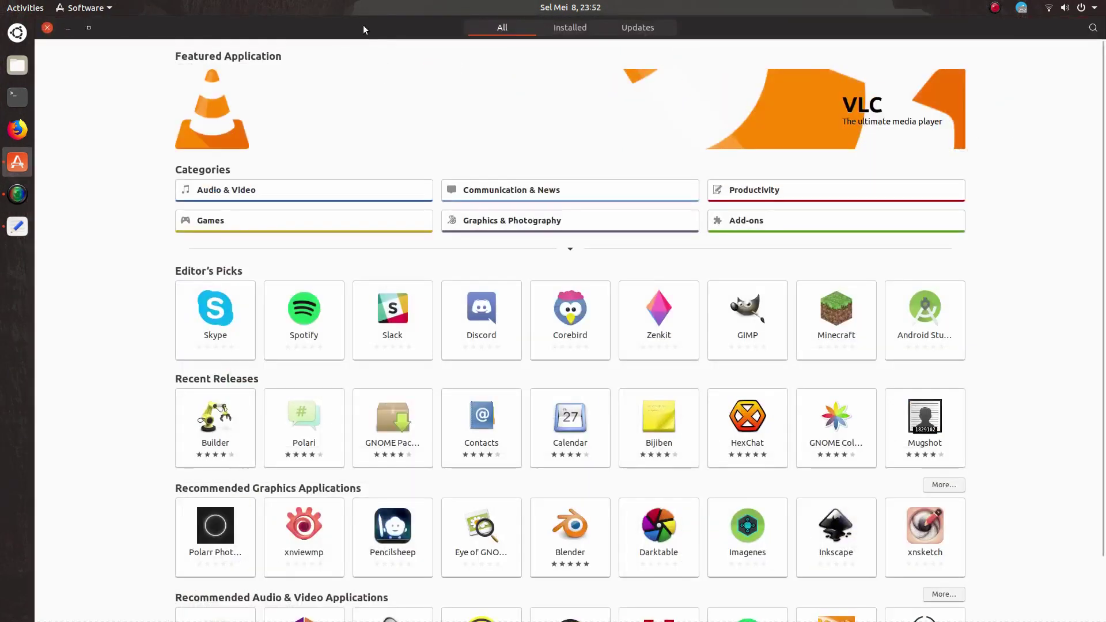
{"action": "double_click", "coordinate": [363, 25]}
{"action": "left_click_drag", "start_coordinate": [362, 99], "coordinate": [1103, 23]}
{"action": "left_click_drag", "start_coordinate": [710, 23], "coordinate": [3, 24]}
{"action": "left_click_drag", "start_coordinate": [137, 25], "coordinate": [433, 61]}
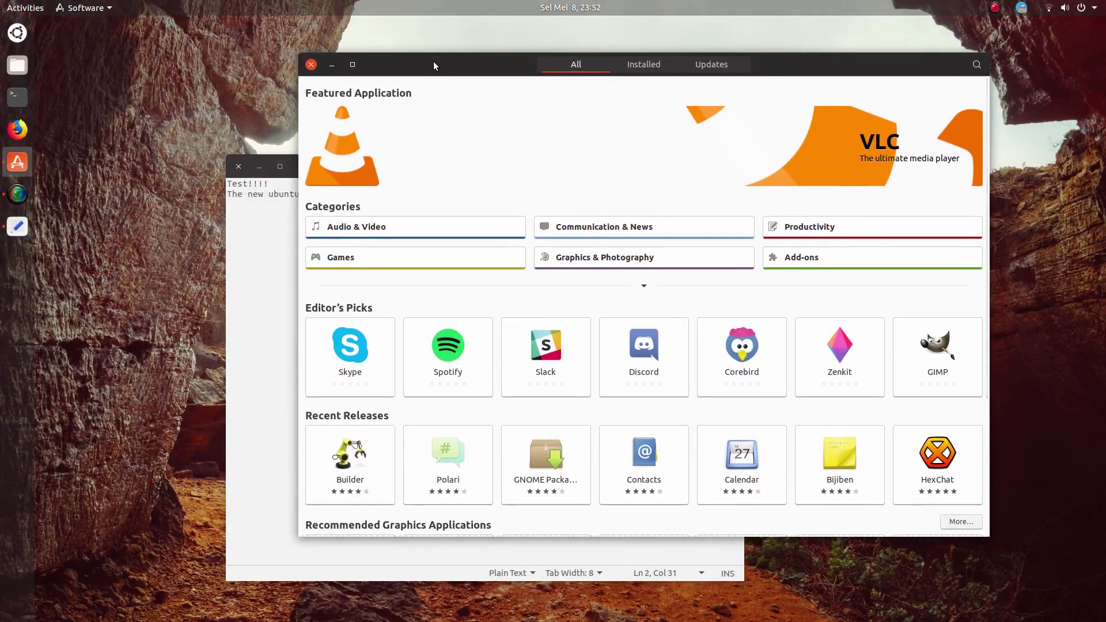
Search the applications for Settings and open it
{"action": "key", "text": "super+a"}
{"action": "type", "text": "settl"}
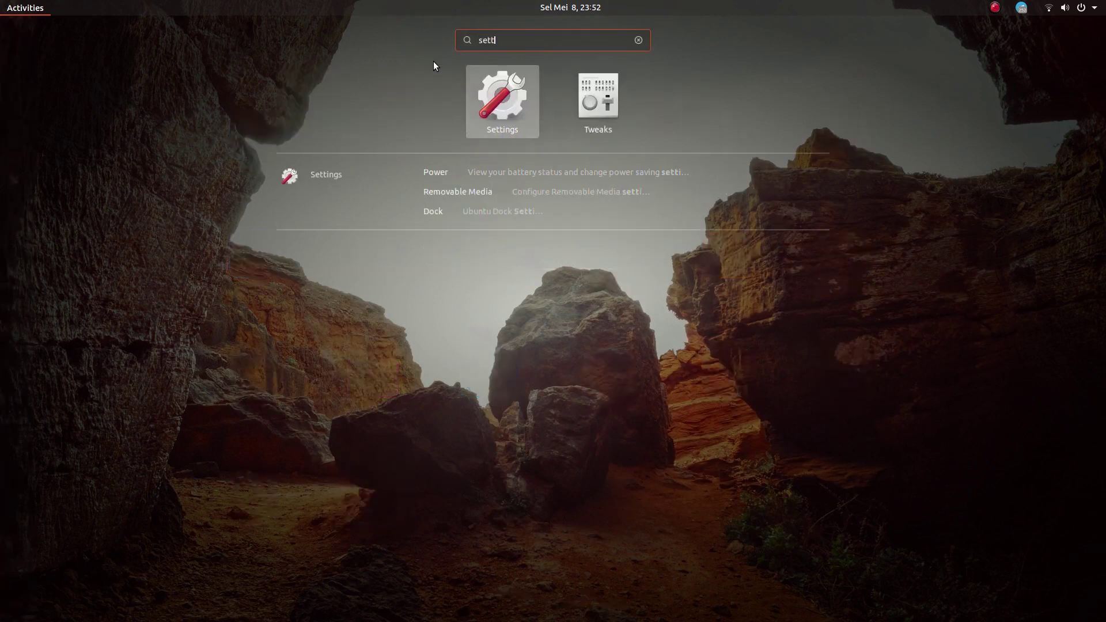
{"action": "key", "text": "Return"}
Minimise the Software and text document windows and move the Settings window higher on the desktop
{"action": "left_click", "coordinate": [371, 62]}
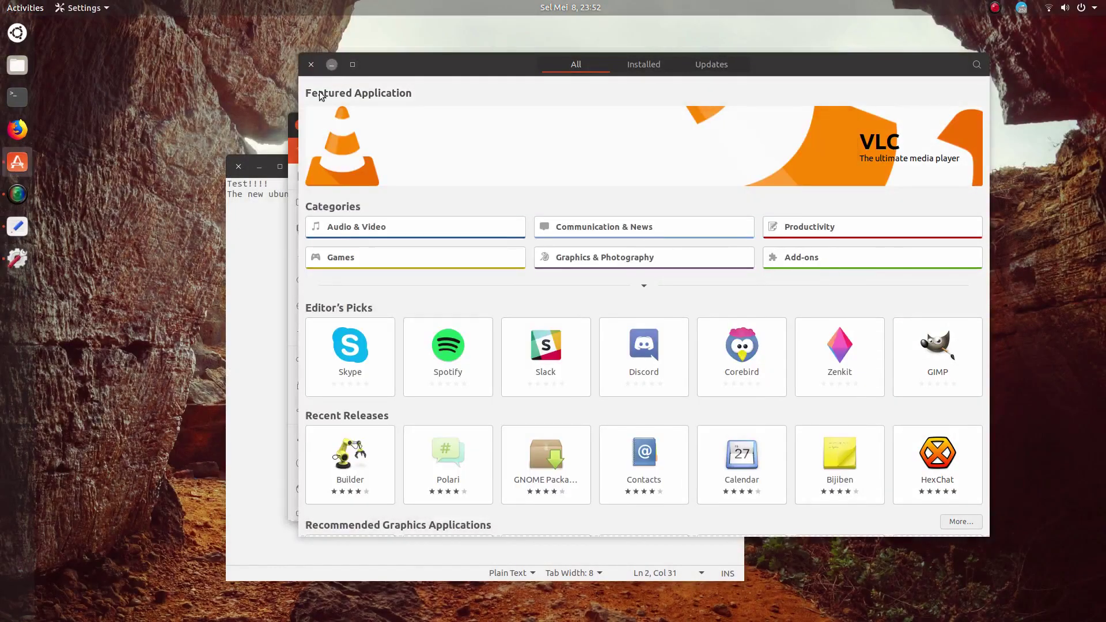
{"action": "left_click", "coordinate": [332, 64]}
{"action": "left_click", "coordinate": [271, 166]}
{"action": "left_click", "coordinate": [259, 166]}
{"action": "left_click_drag", "start_coordinate": [458, 123], "coordinate": [400, 70]}
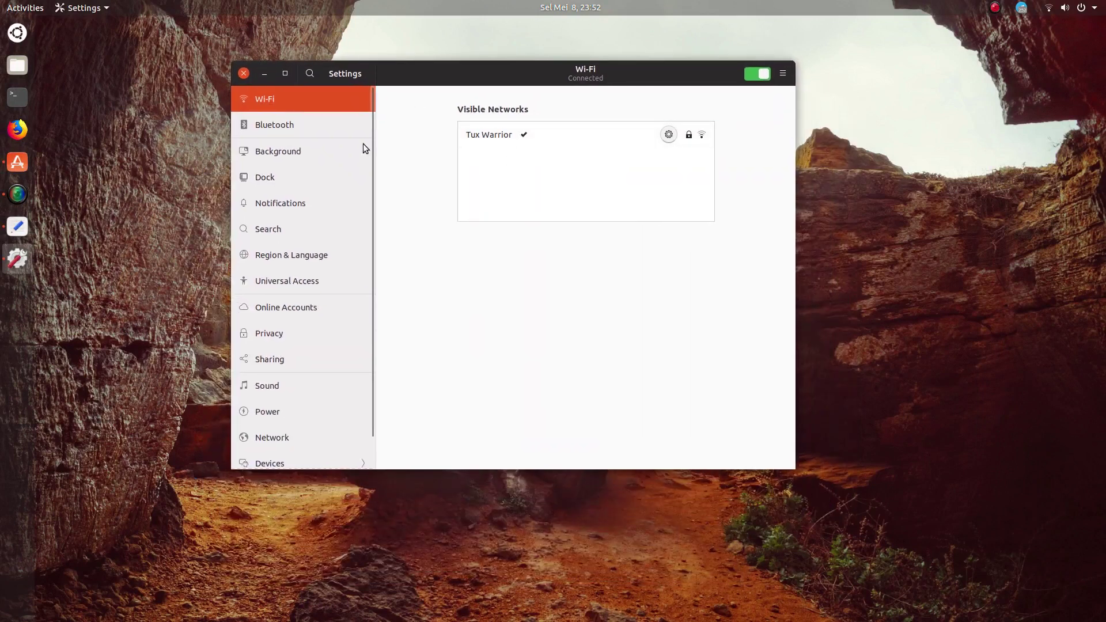
View the Bluetooth settings and return to the Wi-Fi settings
{"action": "left_click", "coordinate": [337, 127]}
{"action": "left_click", "coordinate": [334, 158]}
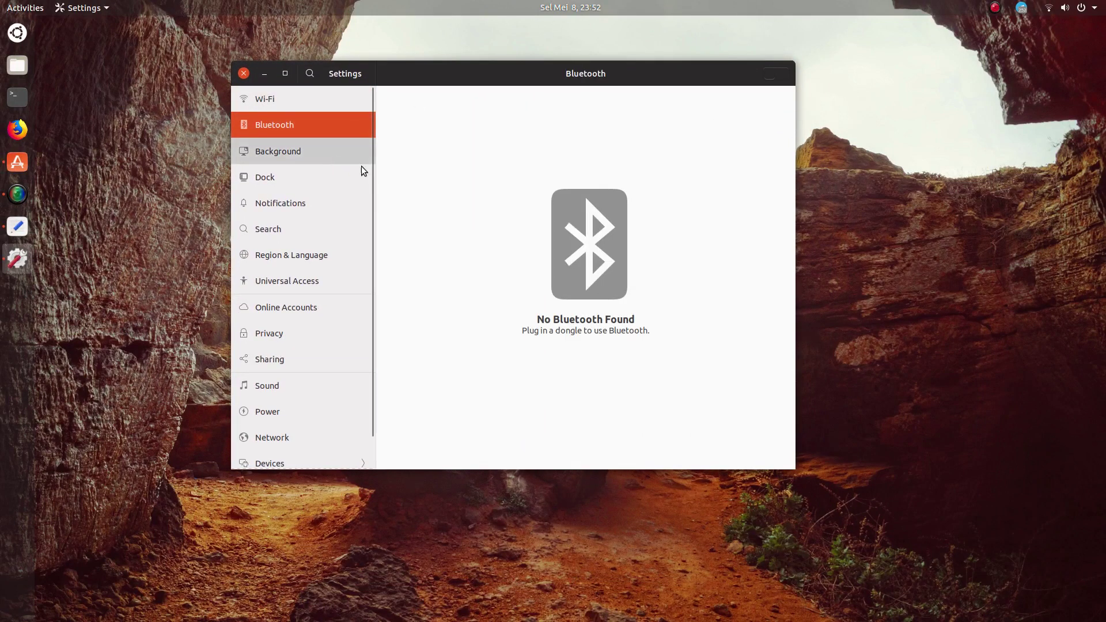
{"action": "left_click", "coordinate": [323, 100]}
View the connection and Wi-Fi security options for connecting to a hidden network, and cancel the dialog
{"action": "left_click", "coordinate": [793, 75]}
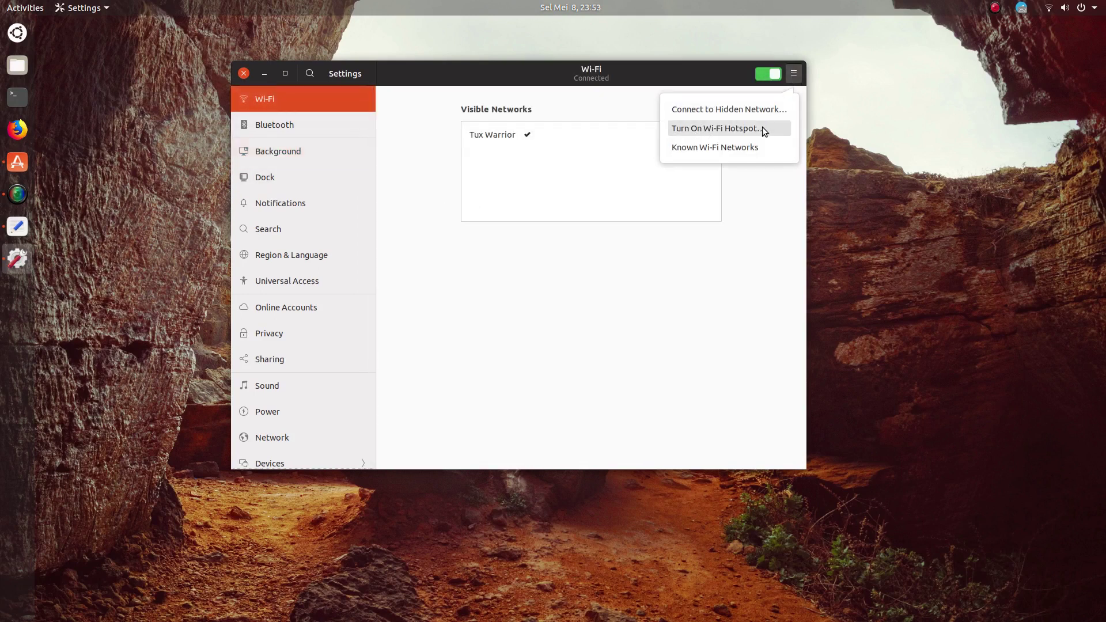
{"action": "left_click", "coordinate": [763, 109]}
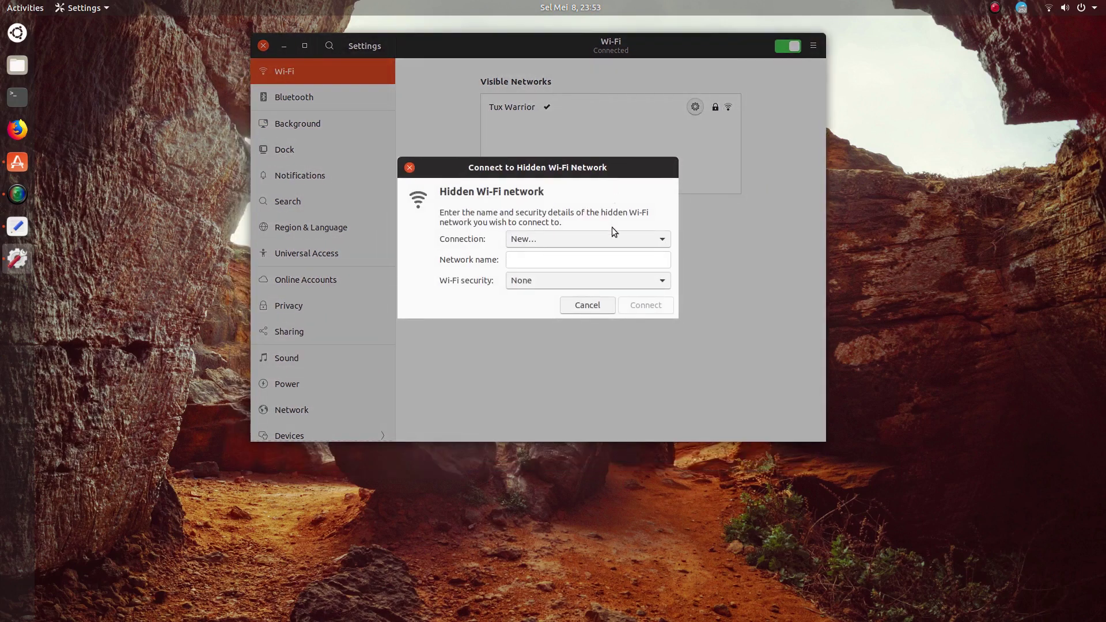
{"action": "left_click", "coordinate": [614, 234]}
{"action": "left_click", "coordinate": [530, 285]}
{"action": "left_click", "coordinate": [530, 285]}
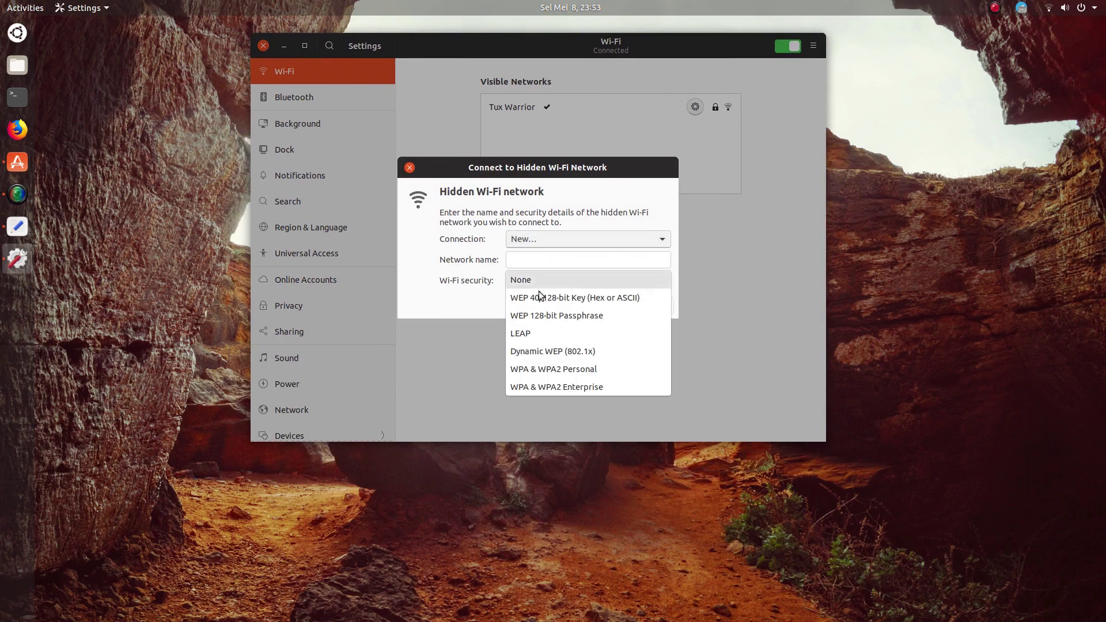
{"action": "left_click", "coordinate": [441, 305]}
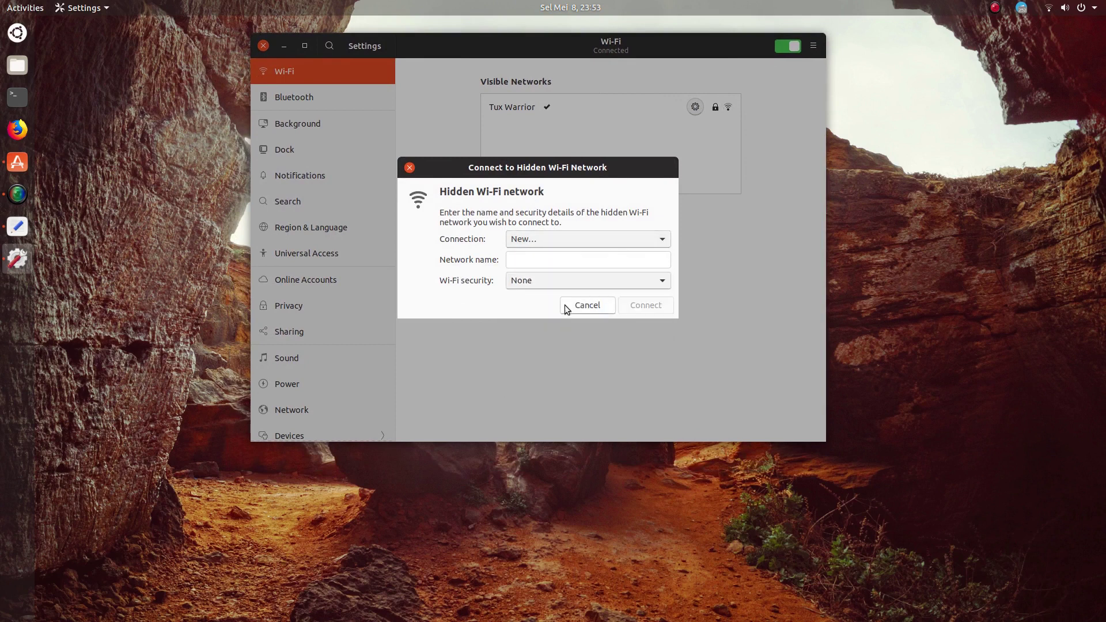
{"action": "left_click", "coordinate": [567, 306]}
Turn Wi-Fi off and on again, and view the Bluetooth settings
{"action": "left_click", "coordinate": [786, 47]}
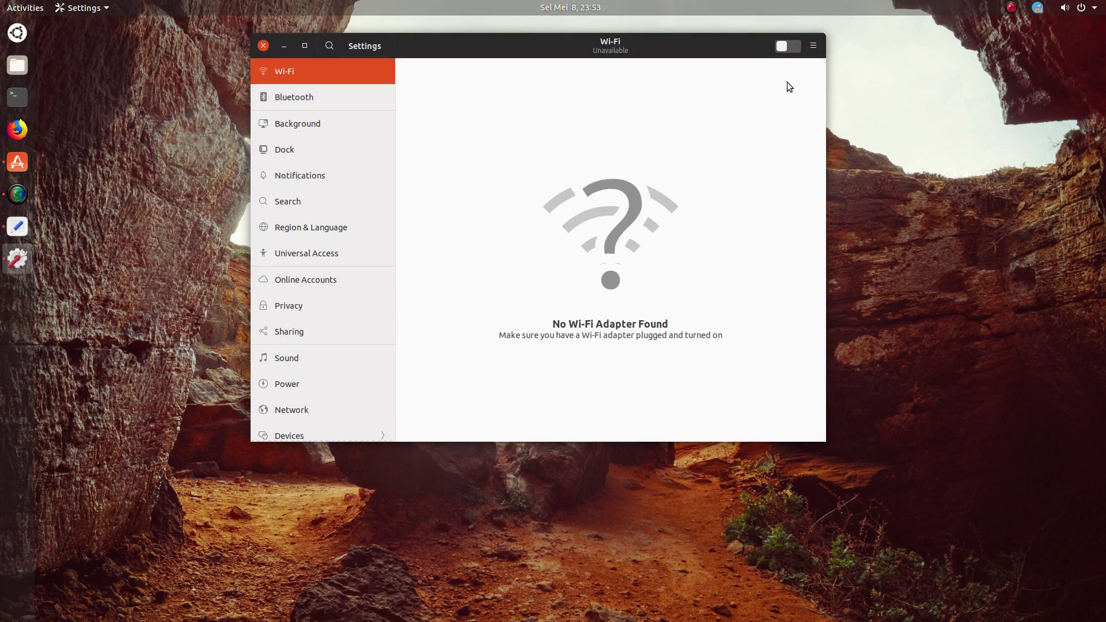
{"action": "left_click", "coordinate": [789, 44]}
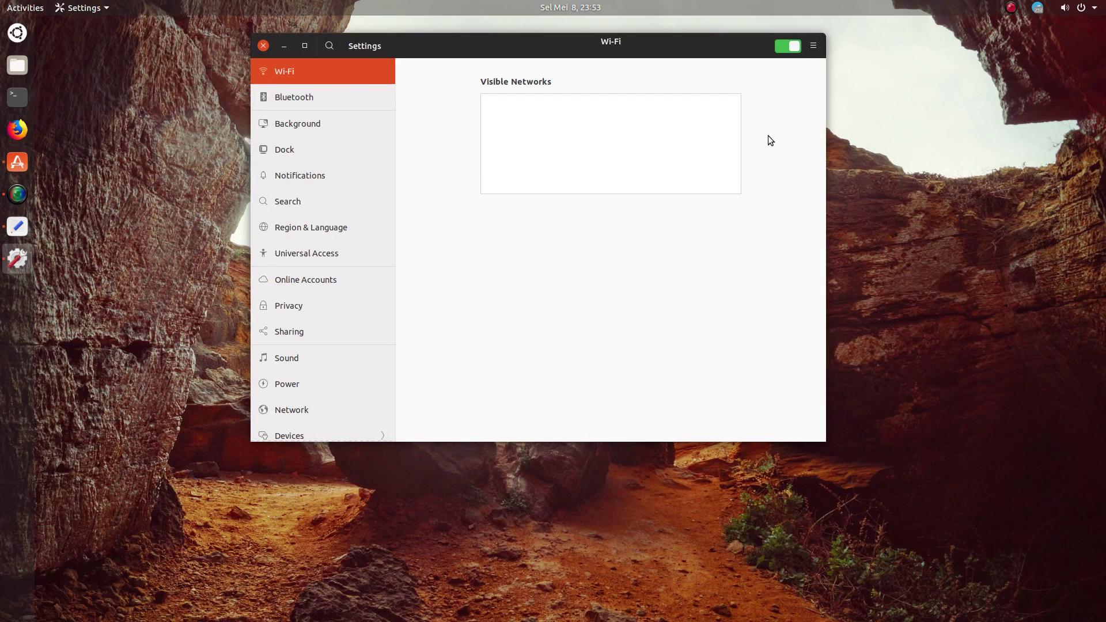
{"action": "left_click", "coordinate": [321, 108]}
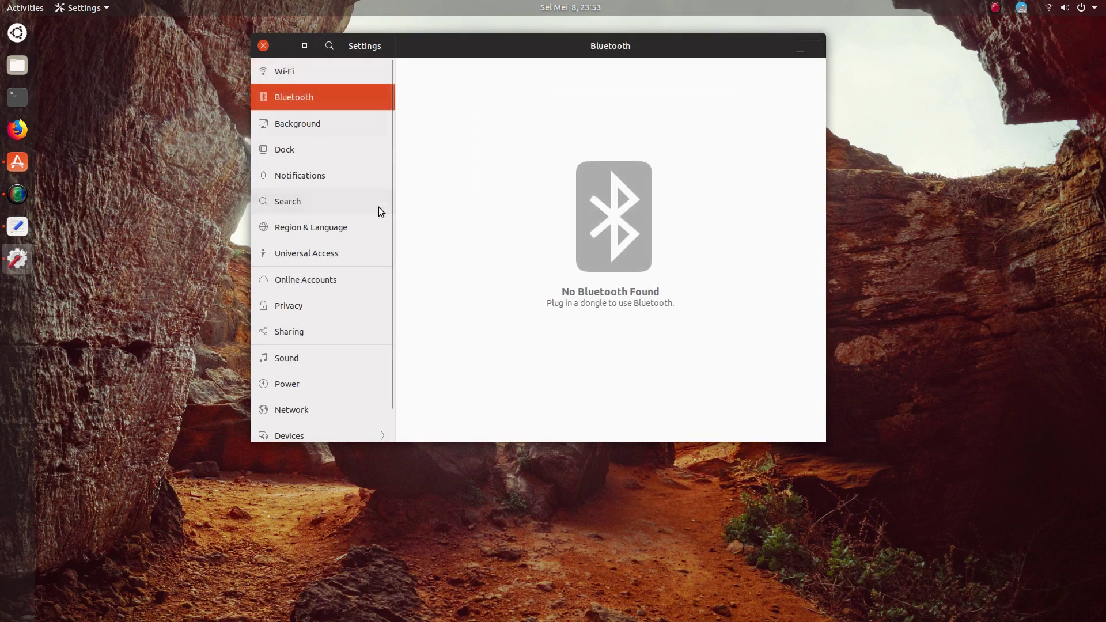
Browse the wallpapers and set the green mountain ridge picture as the desktop background
{"action": "left_click", "coordinate": [342, 130]}
{"action": "left_click", "coordinate": [522, 252]}
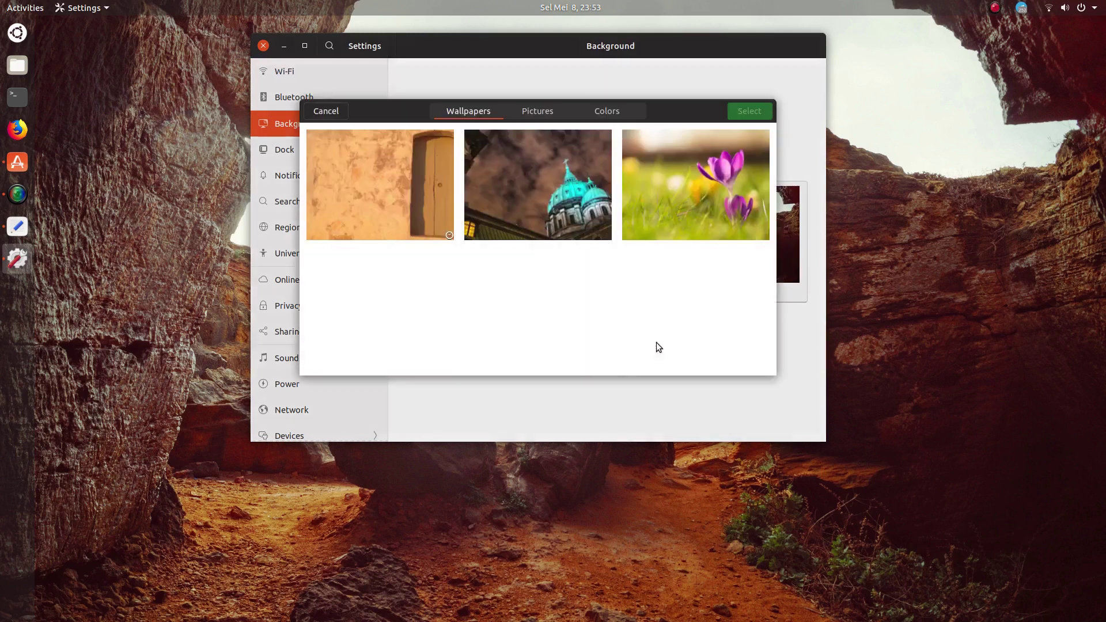
{"action": "scroll", "coordinate": [654, 226], "scroll_direction": "down", "scroll_amount": 10}
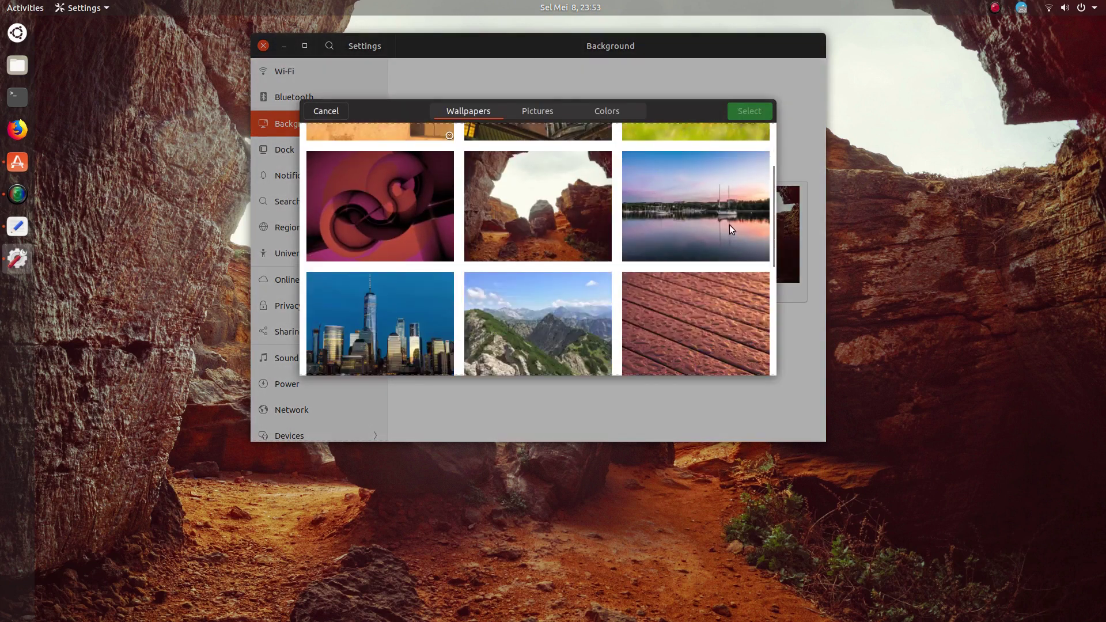
{"action": "scroll", "coordinate": [696, 250], "scroll_direction": "up", "scroll_amount": 6}
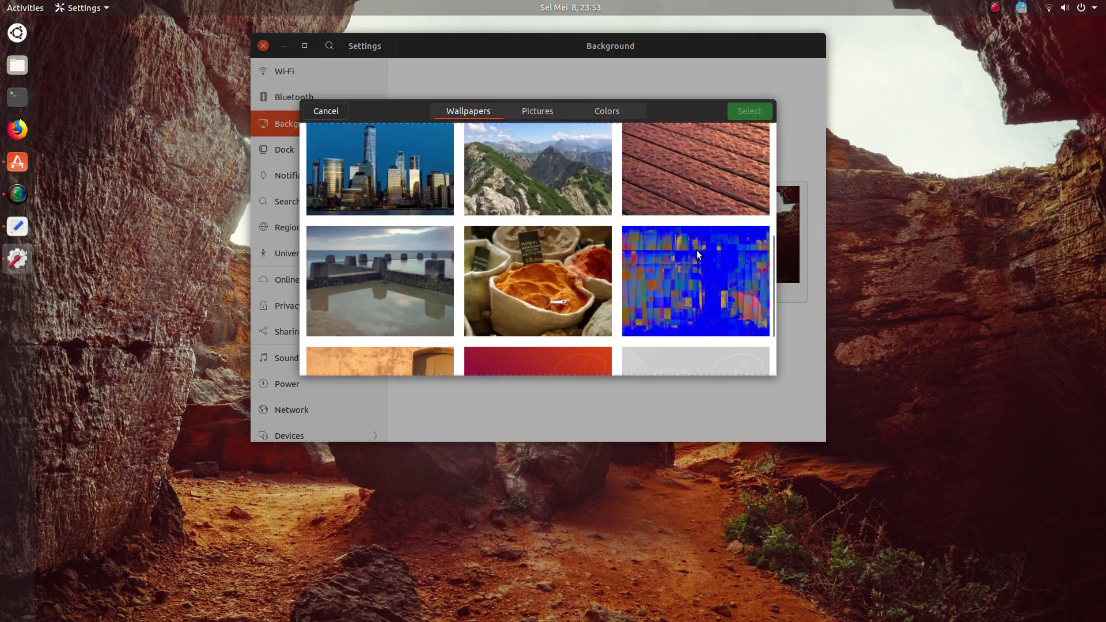
{"action": "left_click", "coordinate": [606, 202]}
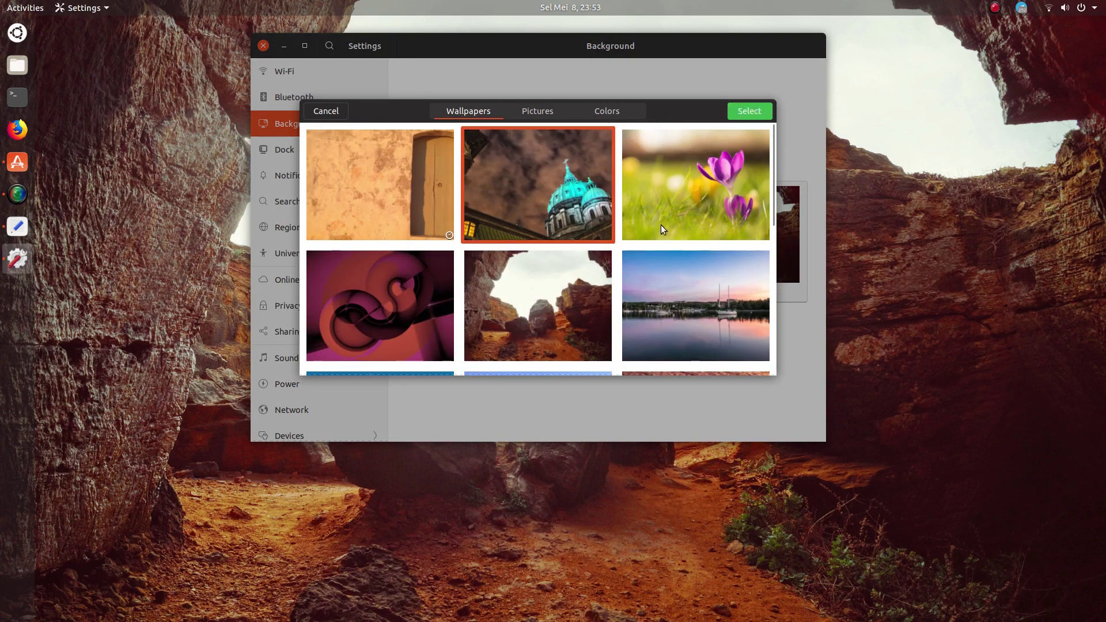
{"action": "left_click", "coordinate": [703, 212]}
{"action": "left_click", "coordinate": [682, 312]}
{"action": "scroll", "coordinate": [682, 312], "scroll_direction": "down", "scroll_amount": 3}
{"action": "double_click", "coordinate": [590, 257]}
{"action": "left_click_drag", "start_coordinate": [682, 44], "coordinate": [673, 77]}
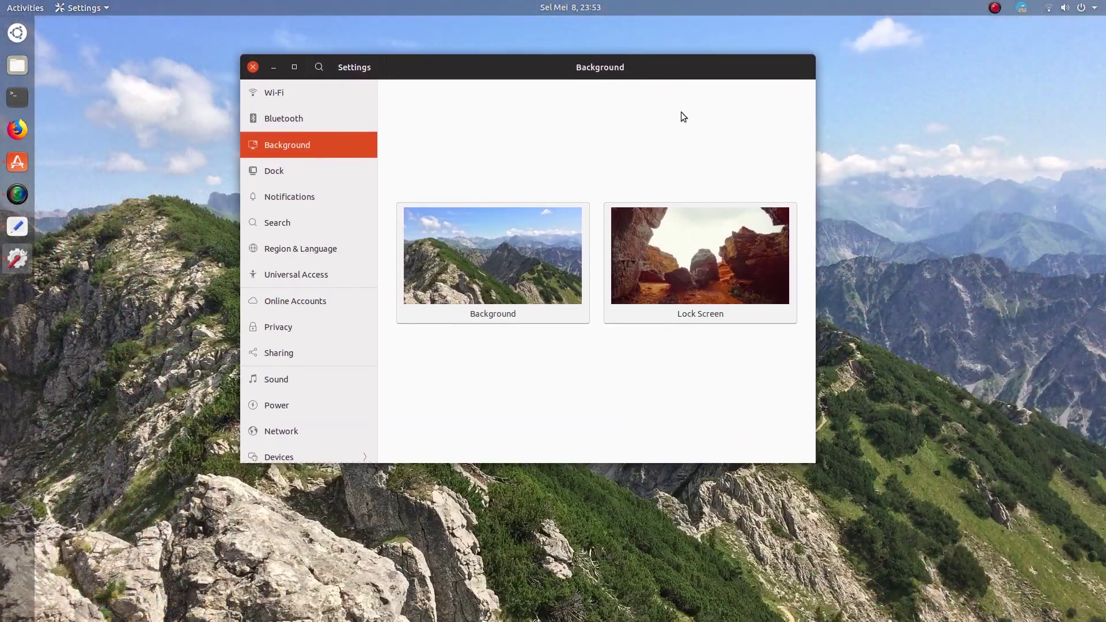
Set the green mountain ridge wallpaper as the lock screen picture
{"action": "left_click", "coordinate": [713, 266]}
{"action": "scroll", "coordinate": [606, 257], "scroll_direction": "down", "scroll_amount": 1}
{"action": "scroll", "coordinate": [559, 306], "scroll_direction": "down", "scroll_amount": 5}
{"action": "scroll", "coordinate": [554, 303], "scroll_direction": "up", "scroll_amount": 3}
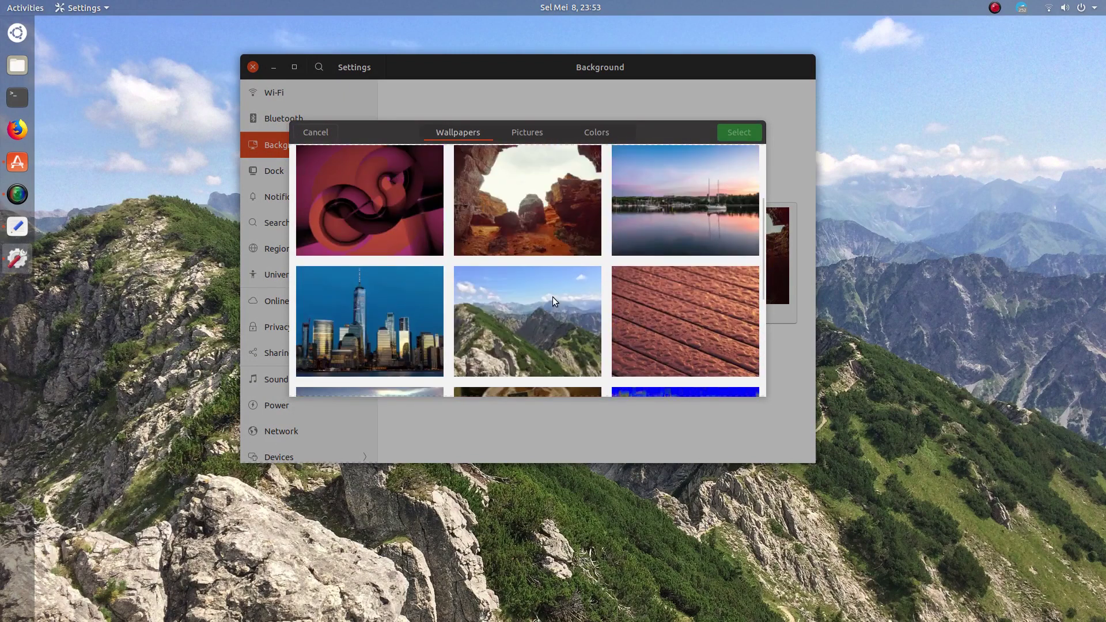
{"action": "double_click", "coordinate": [552, 296]}
Set the dock's icon size to 48
{"action": "left_click", "coordinate": [333, 171]}
{"action": "left_click_drag", "start_coordinate": [660, 152], "coordinate": [692, 156]}
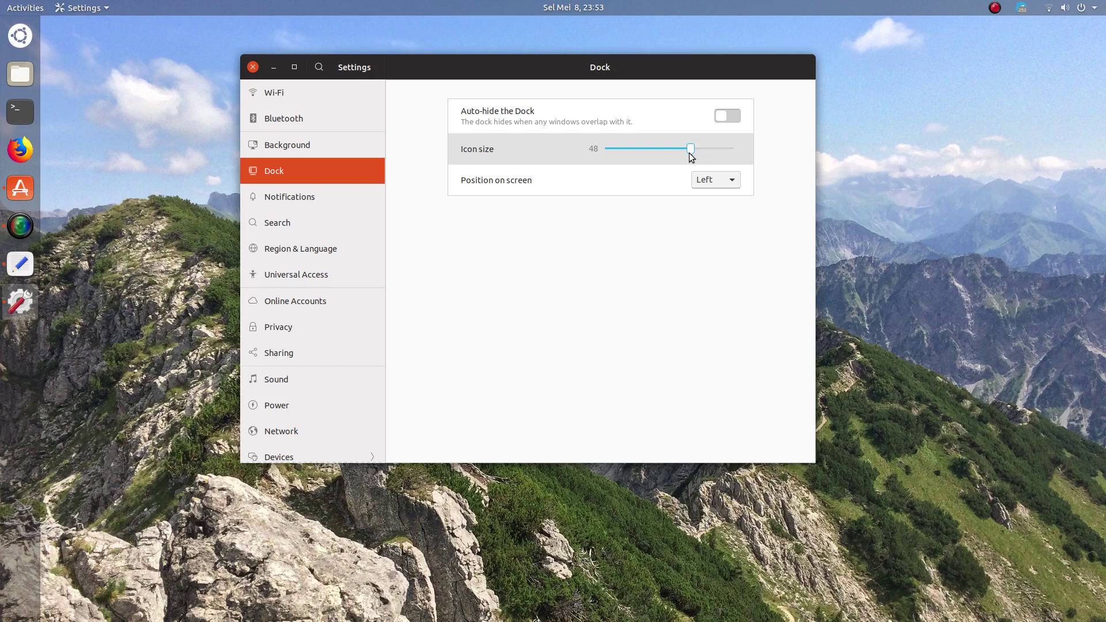
{"action": "mouse_move", "coordinate": [692, 157]}
{"action": "left_mouse_down"}
{"action": "mouse_move", "coordinate": [676, 157]}
{"action": "mouse_move", "coordinate": [691, 158]}
{"action": "left_mouse_up"}
Try the dock's Bottom and Right screen positions and set it back to Left
{"action": "left_click", "coordinate": [723, 180]}
{"action": "left_click", "coordinate": [717, 195]}
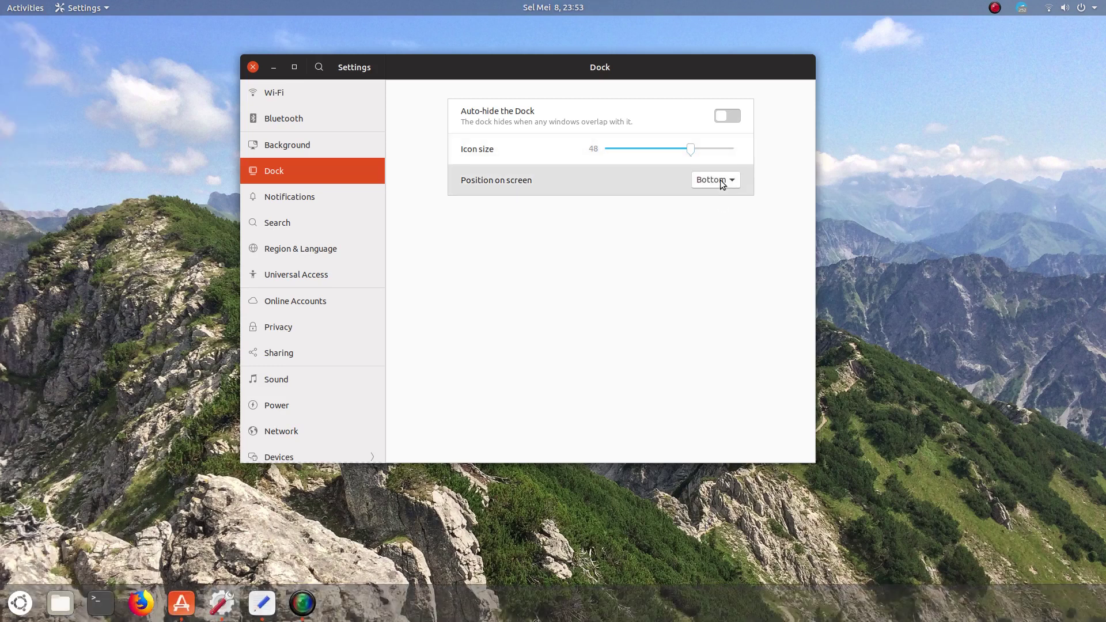
{"action": "left_click", "coordinate": [722, 183]}
{"action": "left_click", "coordinate": [719, 200]}
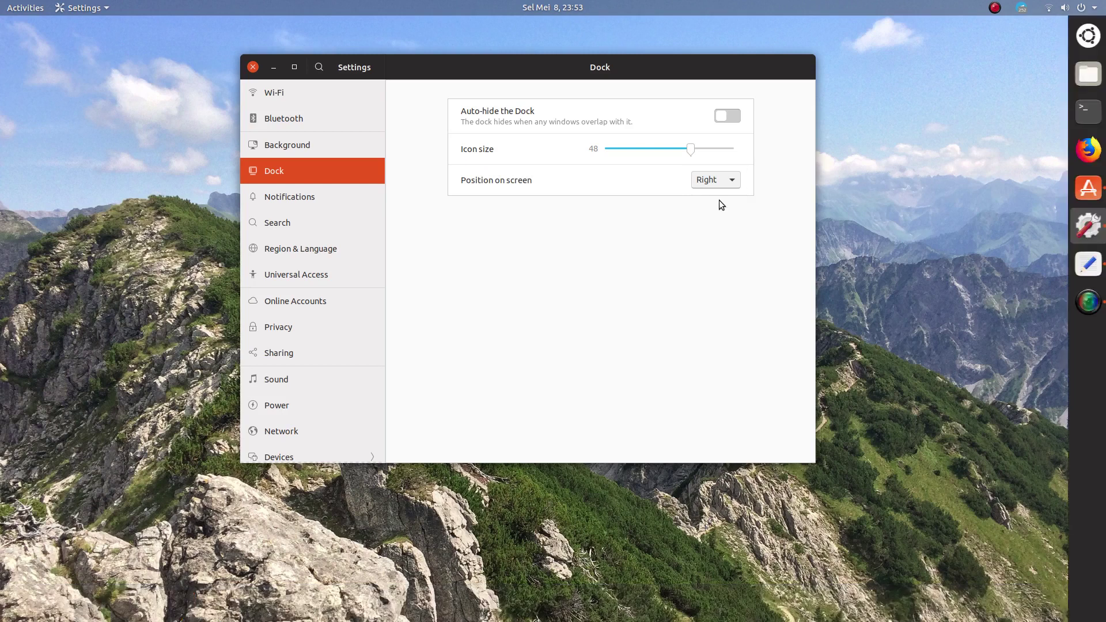
{"action": "left_click", "coordinate": [717, 181]}
{"action": "left_click", "coordinate": [714, 161]}
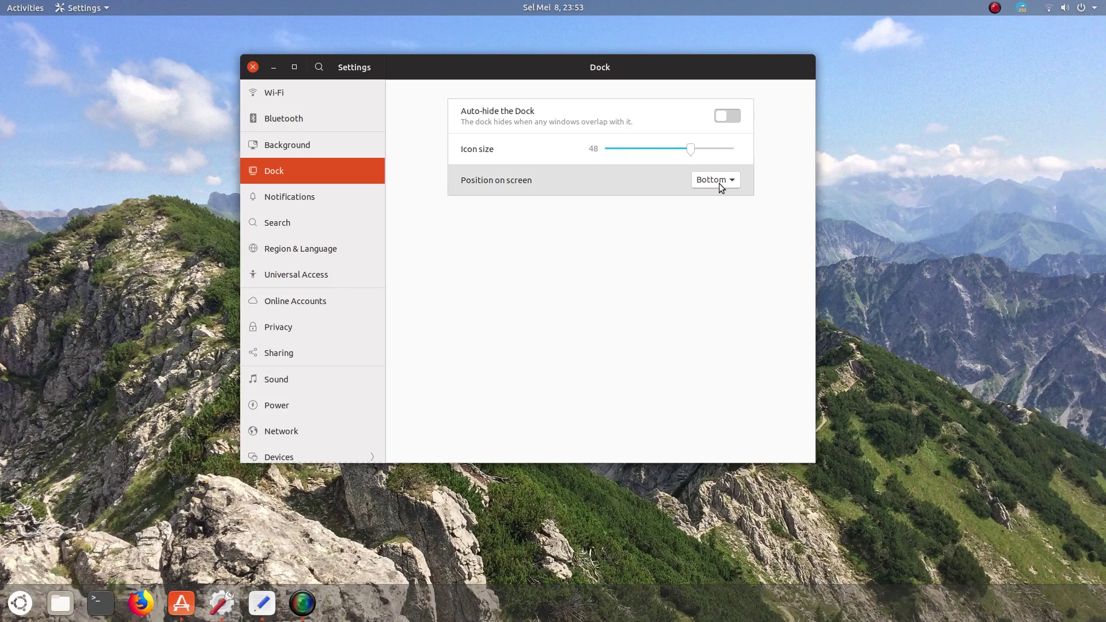
{"action": "left_click", "coordinate": [719, 183]}
{"action": "left_click", "coordinate": [719, 162]}
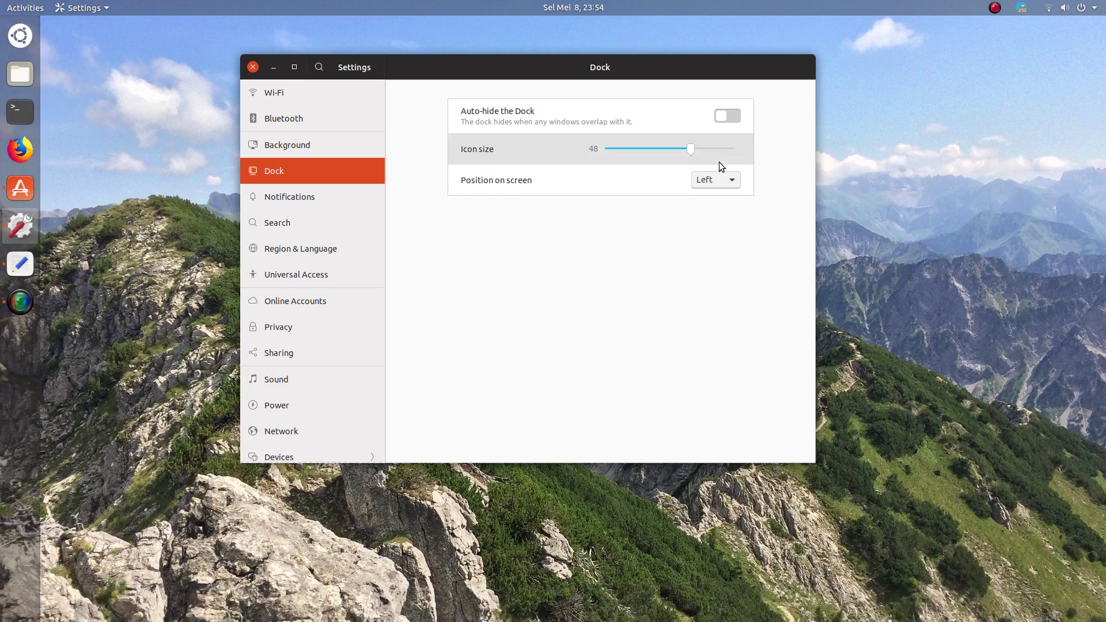
Switch Notification Popups and Lock Screen Notifications off and on again in the notification settings
{"action": "left_click", "coordinate": [336, 194]}
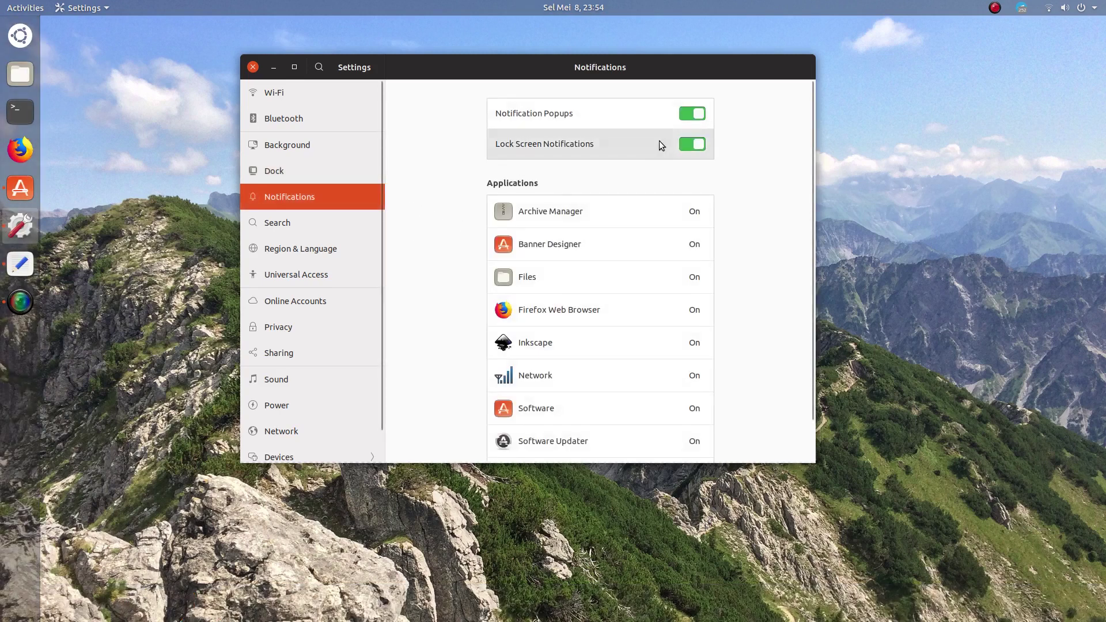
{"action": "left_click", "coordinate": [689, 116]}
{"action": "left_click", "coordinate": [689, 116]}
{"action": "left_click", "coordinate": [686, 145]}
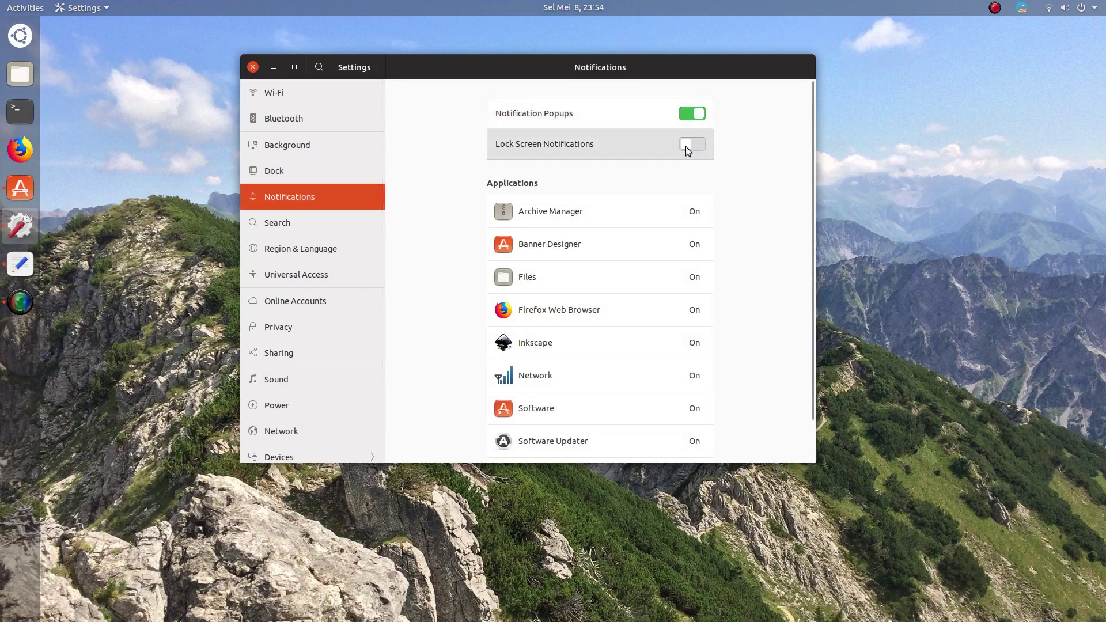
{"action": "left_click", "coordinate": [686, 147]}
Open the Firefox Web Browser notification options, toggle its Notification Popups off and back on, and close the dialog
{"action": "scroll", "coordinate": [646, 219], "scroll_direction": "down", "scroll_amount": 1}
{"action": "left_click", "coordinate": [599, 271]}
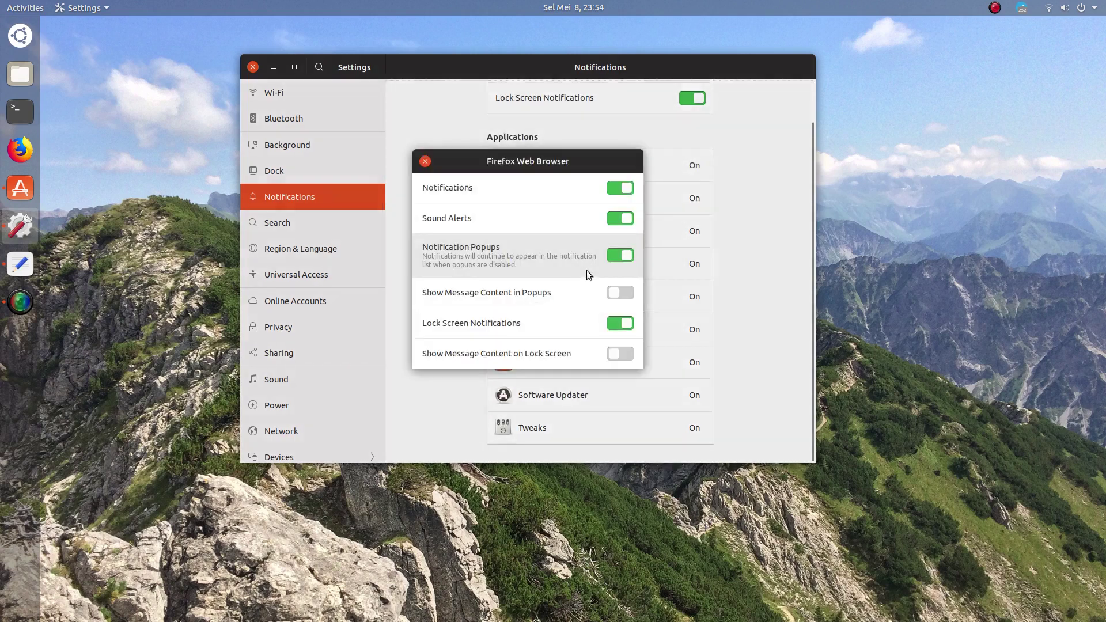
{"action": "left_click_drag", "start_coordinate": [476, 156], "coordinate": [516, 155]}
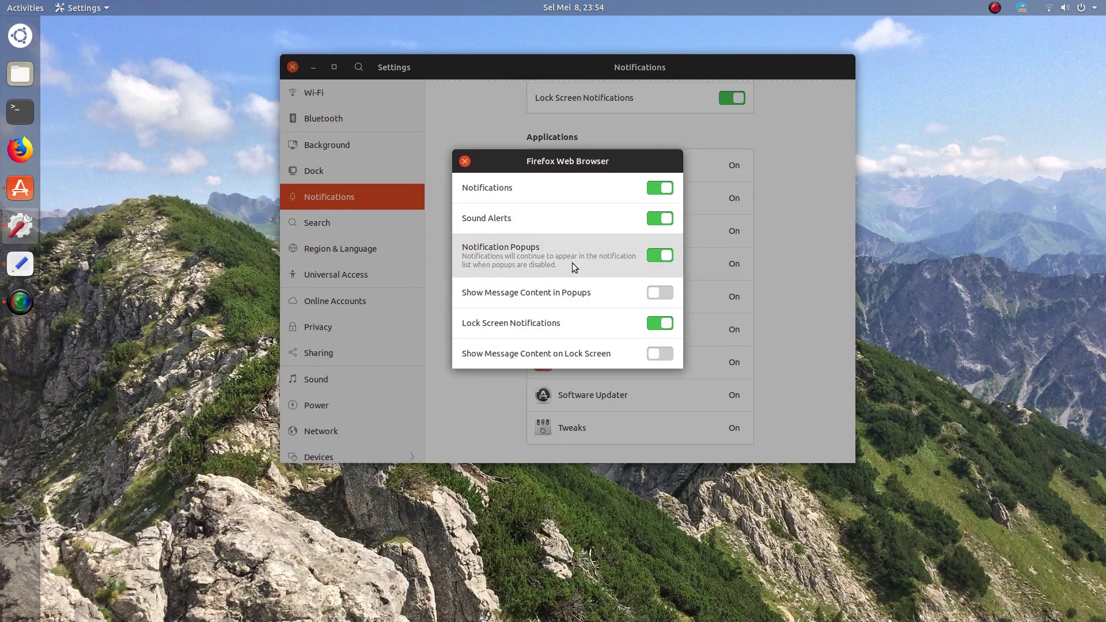
{"action": "left_click", "coordinate": [652, 255]}
{"action": "left_click", "coordinate": [653, 254]}
{"action": "left_click", "coordinate": [654, 255]}
{"action": "left_click", "coordinate": [653, 254]}
{"action": "left_click", "coordinate": [465, 162]}
View the Search settings, search all settings for "dock", and dismiss the search
{"action": "left_click", "coordinate": [400, 218]}
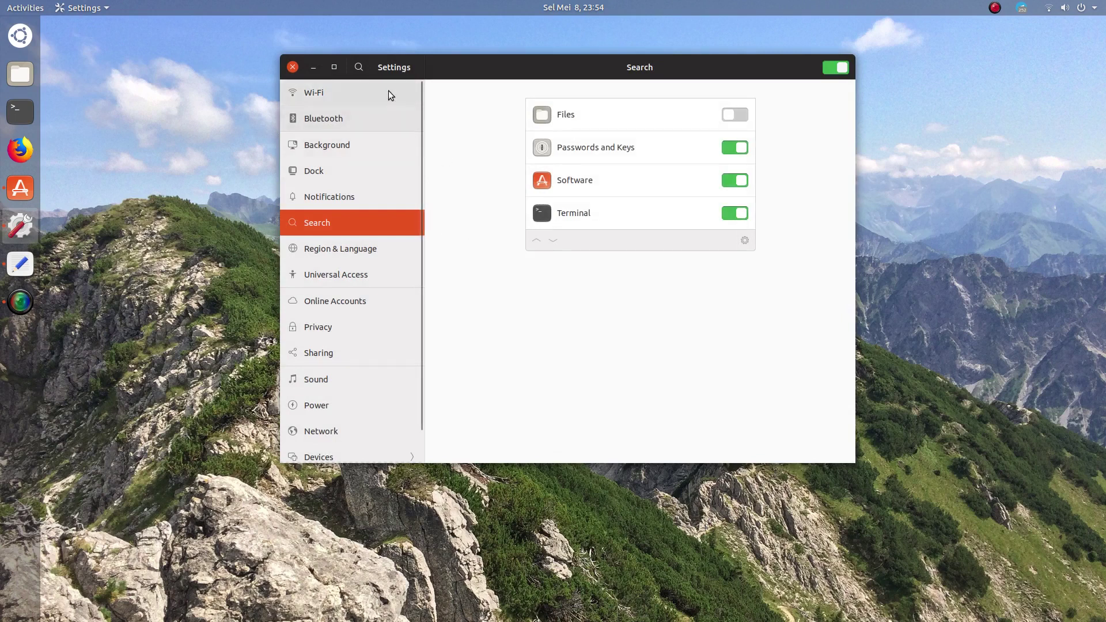
{"action": "left_click", "coordinate": [359, 68]}
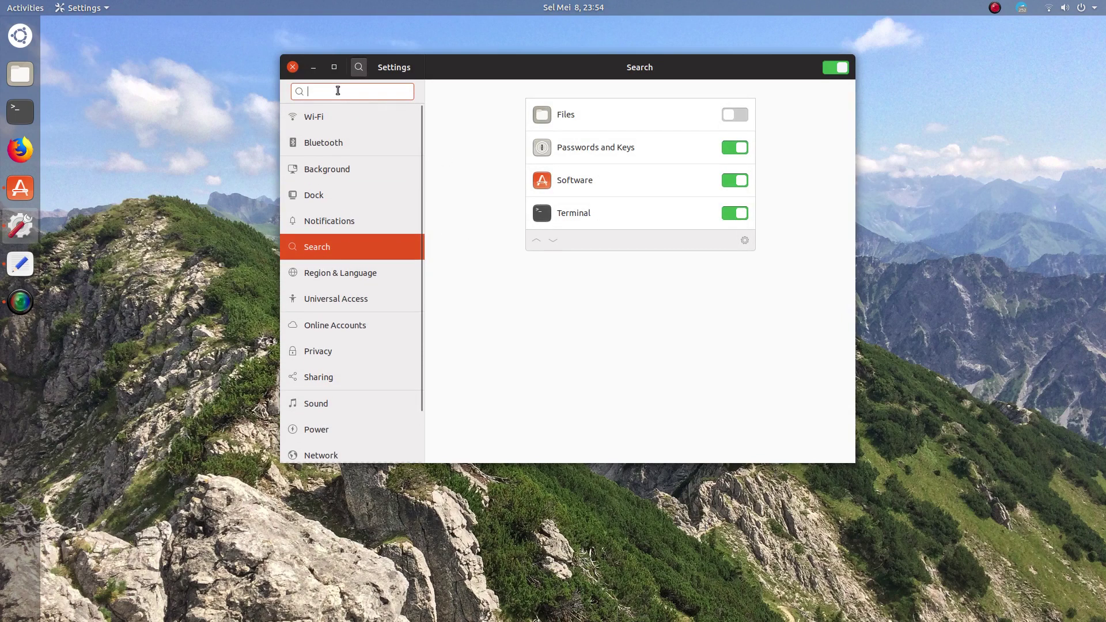
{"action": "type", "text": "dock"}
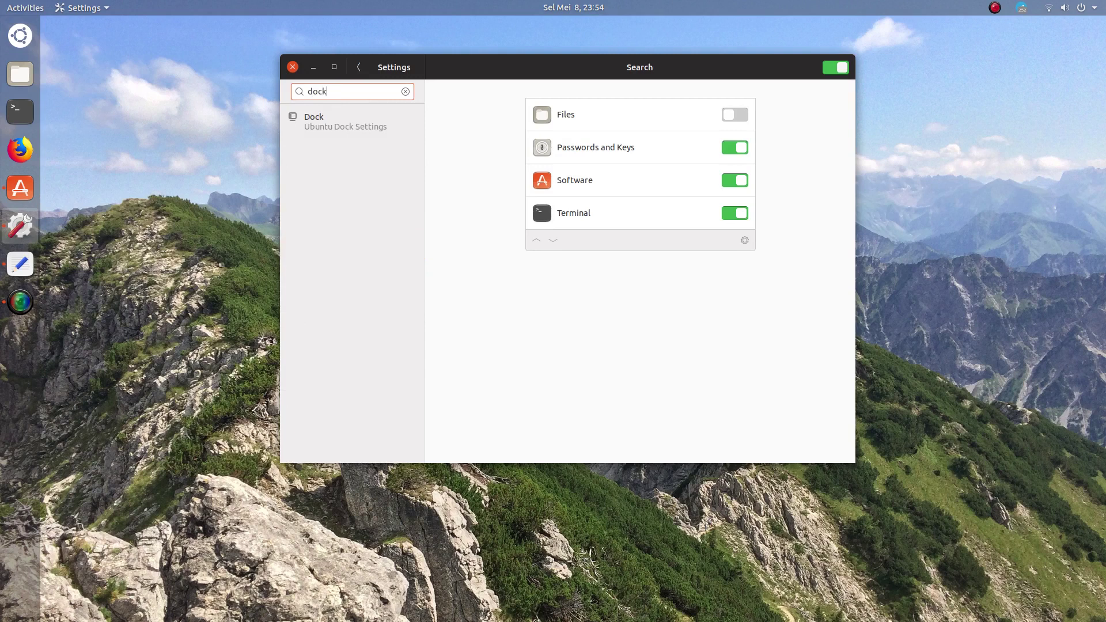
{"action": "key", "text": "Escape"}
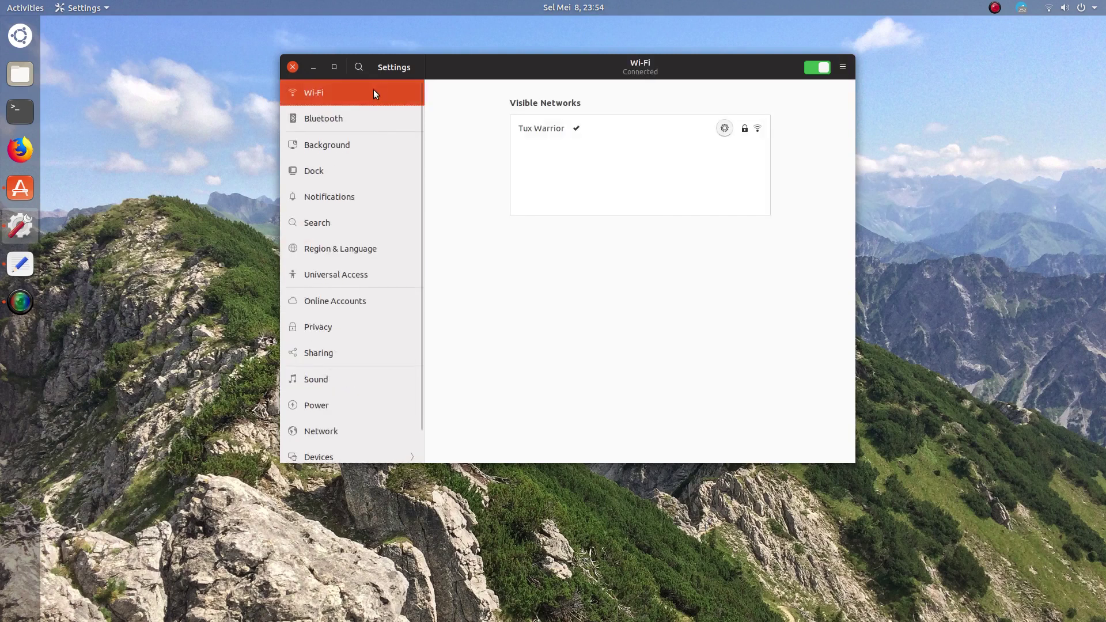
View the Region & Language settings and return to the Search settings
{"action": "left_click", "coordinate": [348, 222]}
{"action": "left_click", "coordinate": [381, 248]}
{"action": "left_click", "coordinate": [376, 223]}
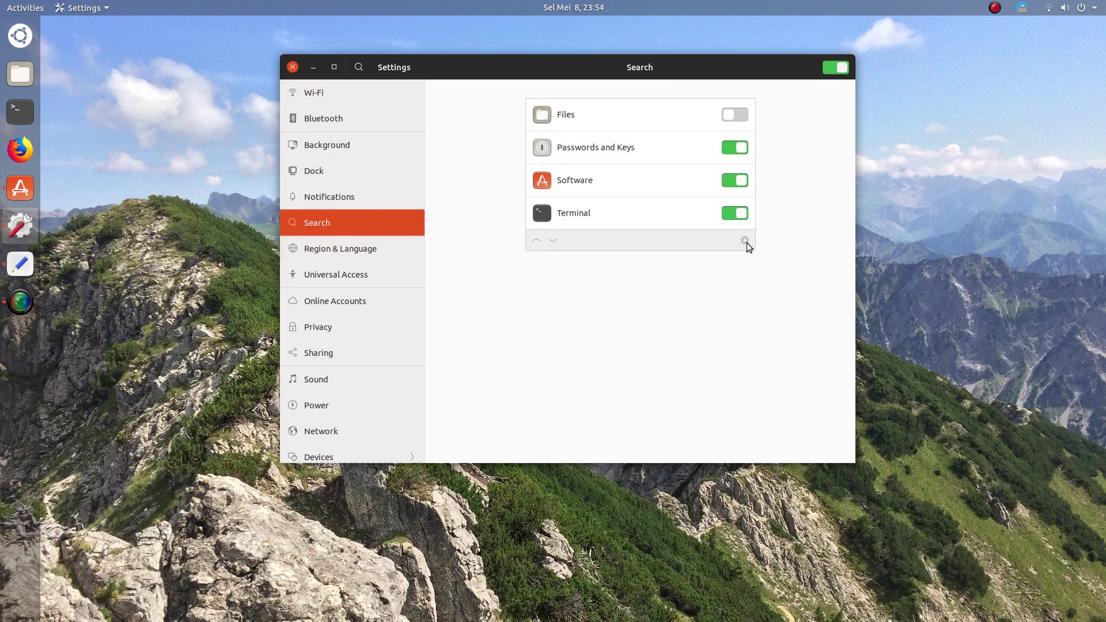
Switch the Terminal and Software search sources and the overall Search setting off and on again
{"action": "left_click", "coordinate": [735, 214]}
{"action": "left_click", "coordinate": [736, 212]}
{"action": "left_click", "coordinate": [734, 181]}
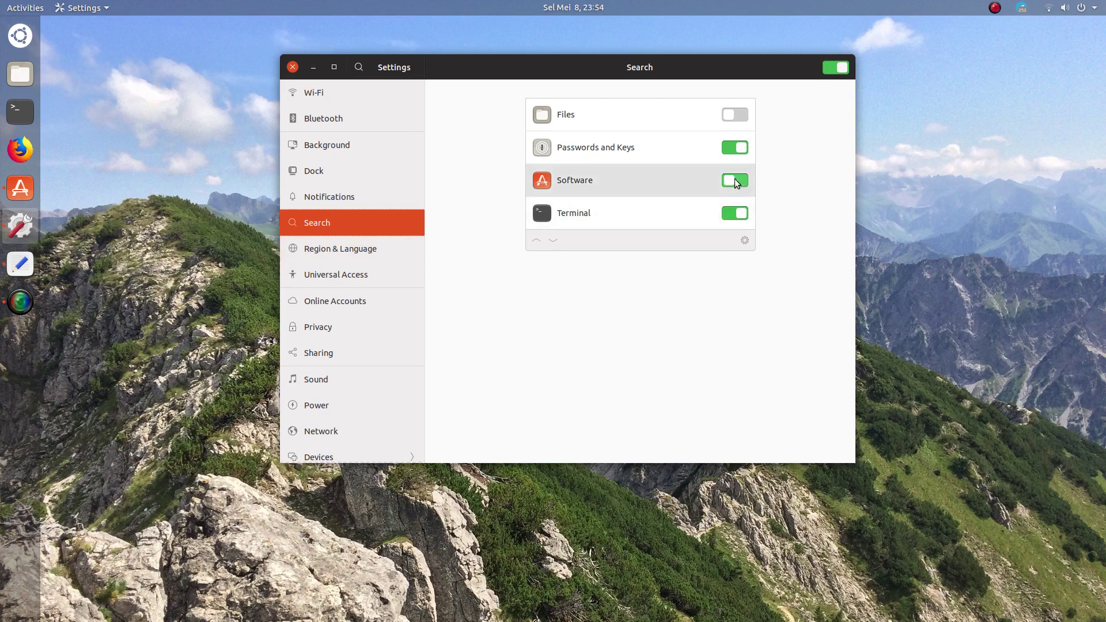
{"action": "left_click", "coordinate": [828, 68]}
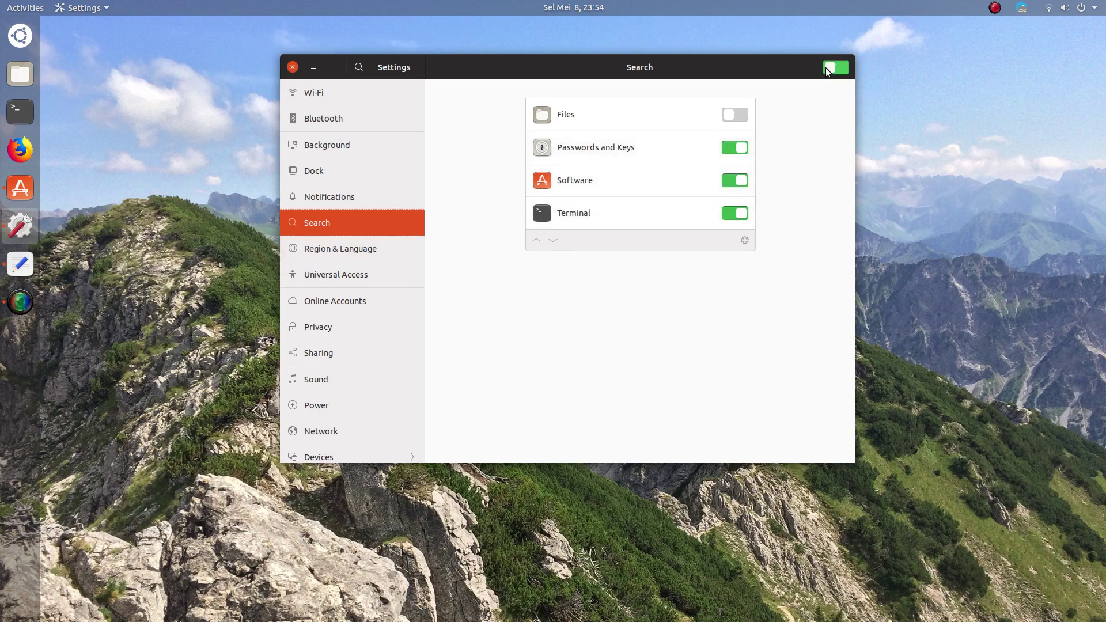
{"action": "left_click", "coordinate": [827, 68]}
View Region & Language, and in Universal Access switch High Contrast and Large Text on and off again
{"action": "left_click", "coordinate": [341, 260]}
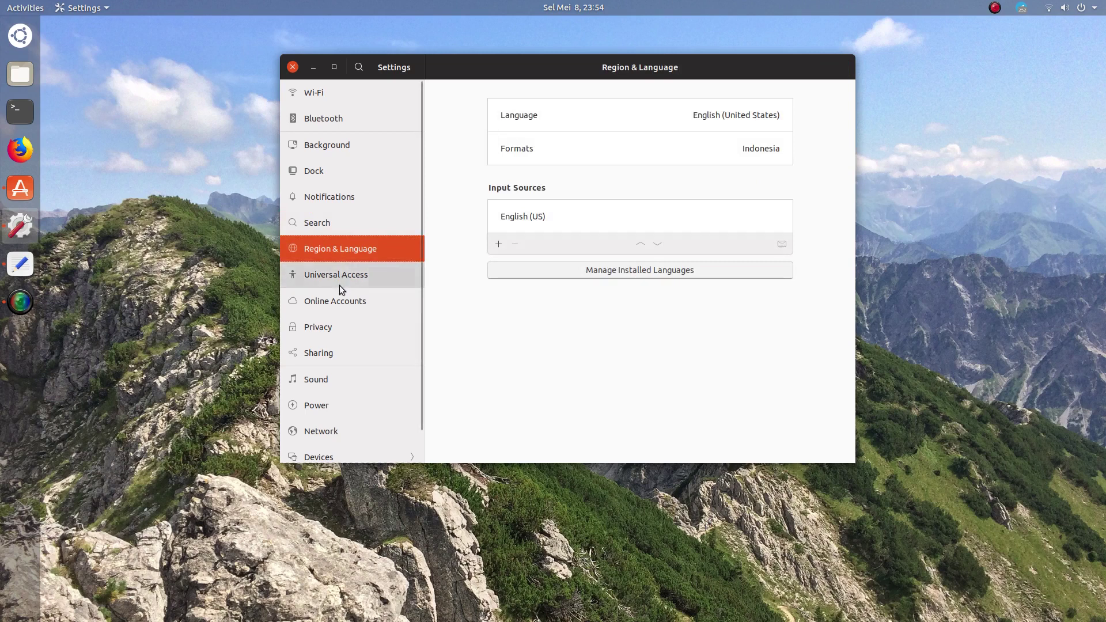
{"action": "left_click", "coordinate": [340, 285]}
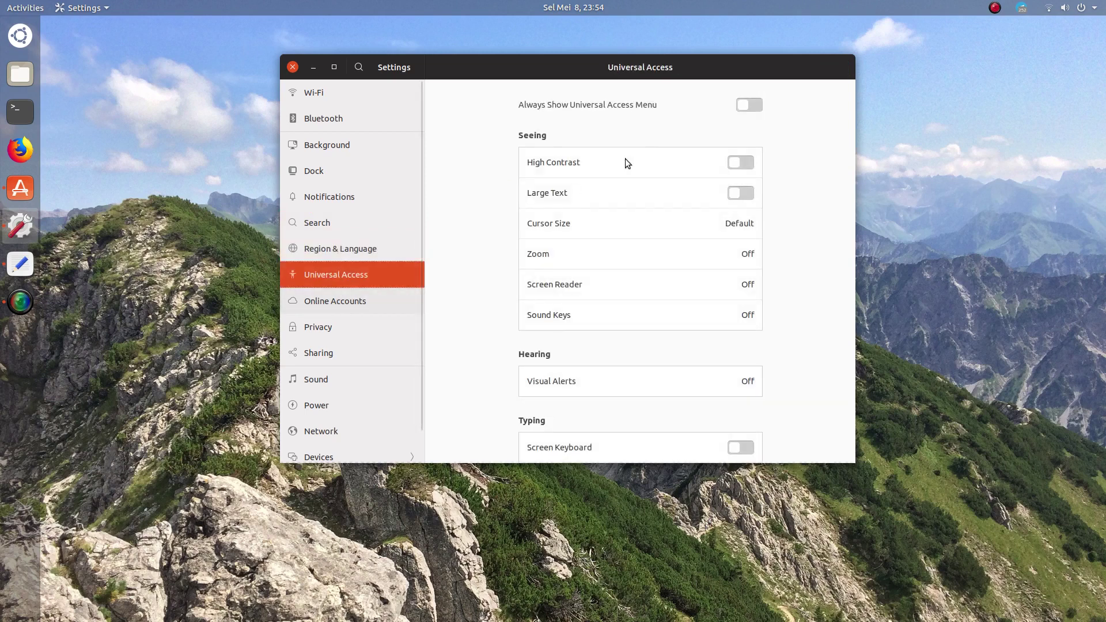
{"action": "left_click", "coordinate": [742, 163]}
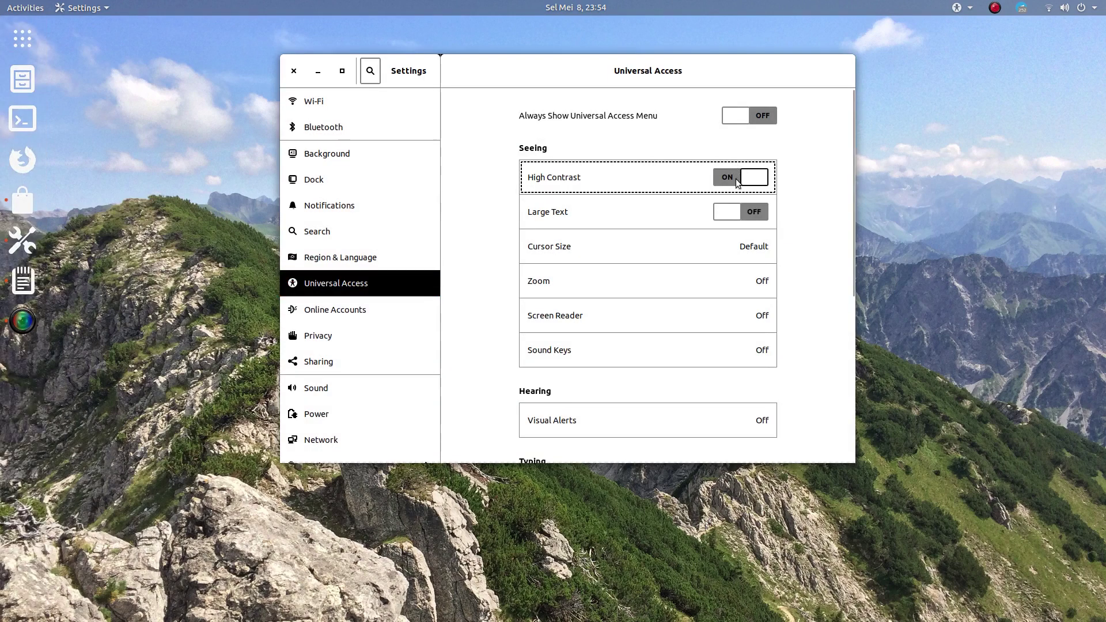
{"action": "left_click", "coordinate": [721, 180]}
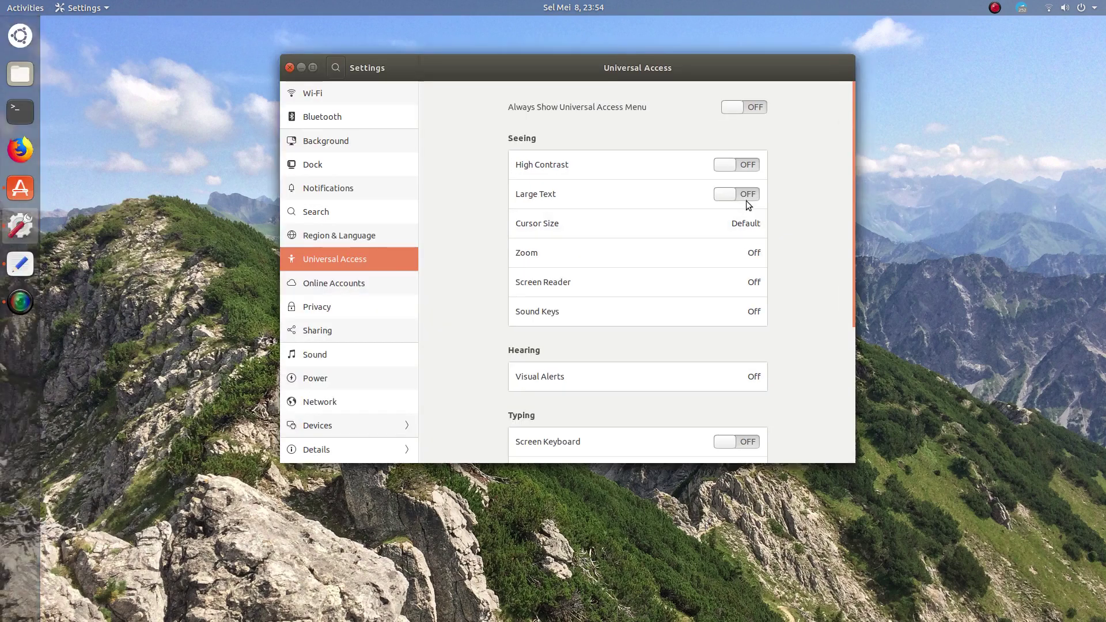
{"action": "left_click", "coordinate": [745, 199]}
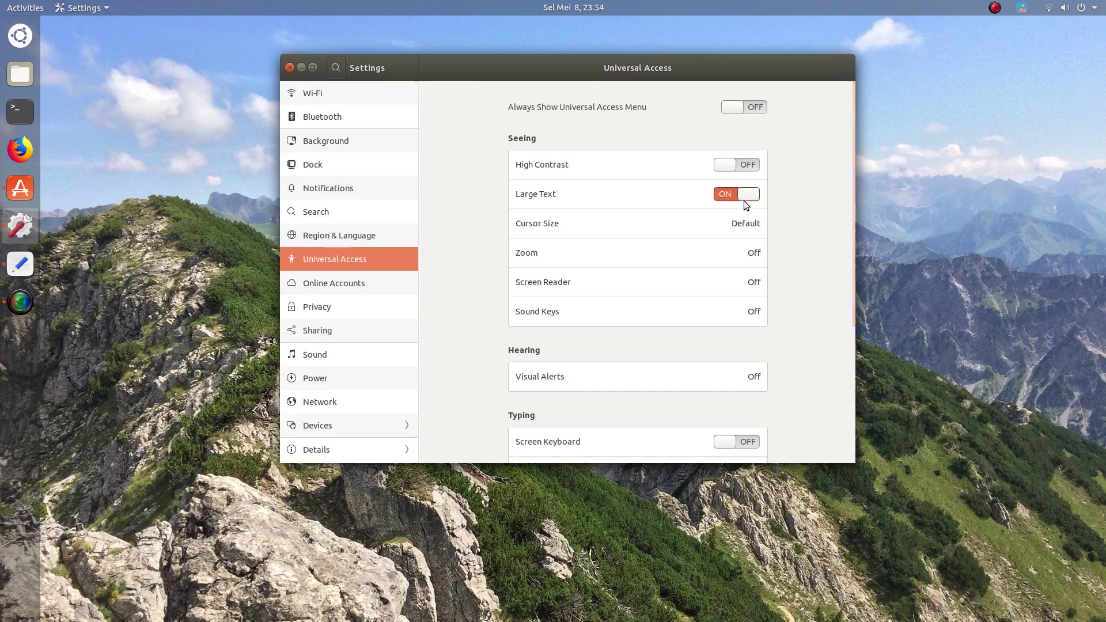
{"action": "left_click", "coordinate": [738, 196]}
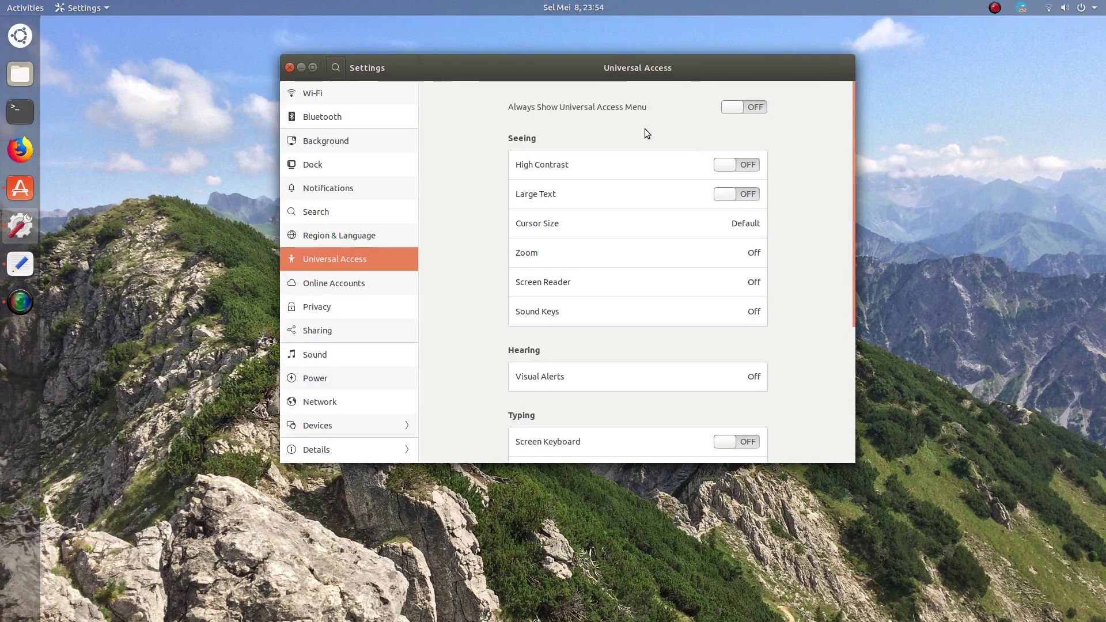
View the Dock and Background settings and launch the Tweaks app with a search for "tweak"
{"action": "left_click", "coordinate": [332, 165]}
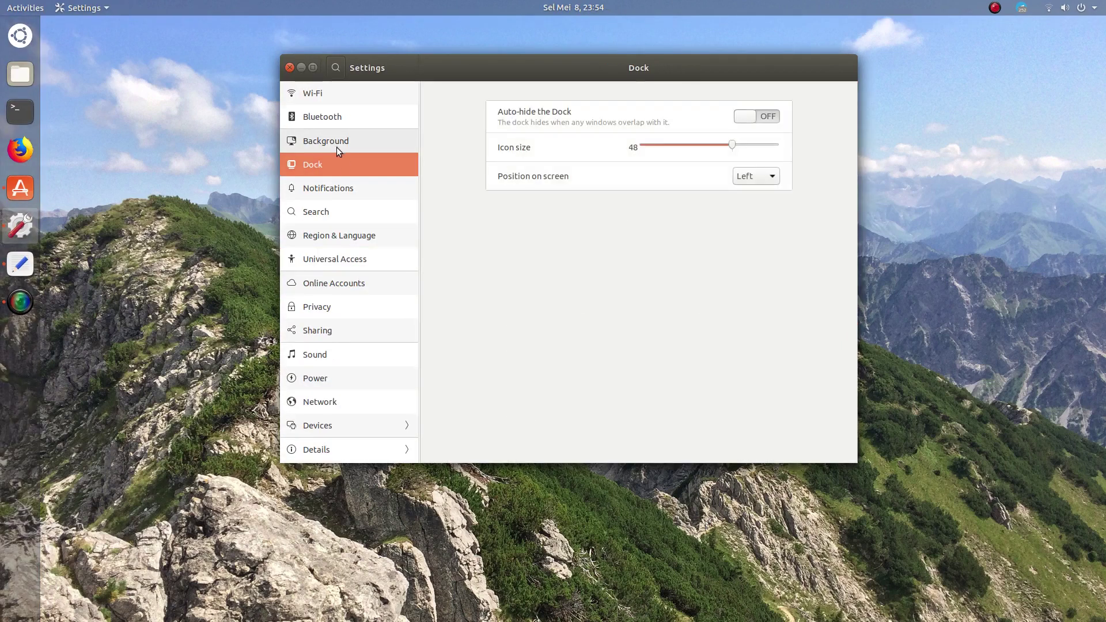
{"action": "left_click", "coordinate": [336, 144]}
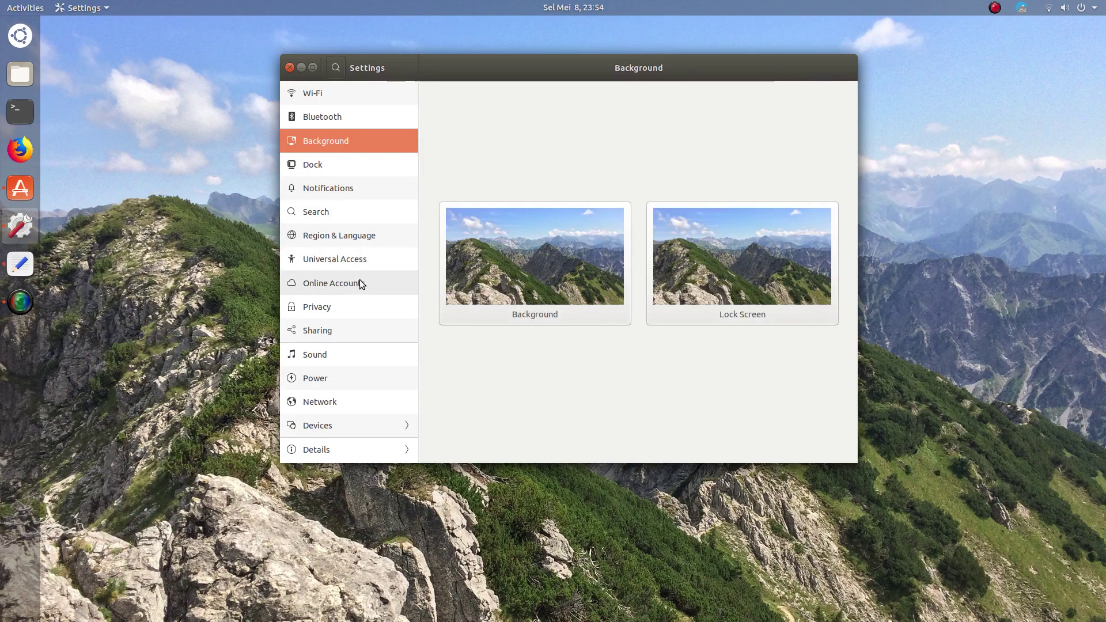
{"action": "key", "text": "super"}
{"action": "type", "text": "tweak"}
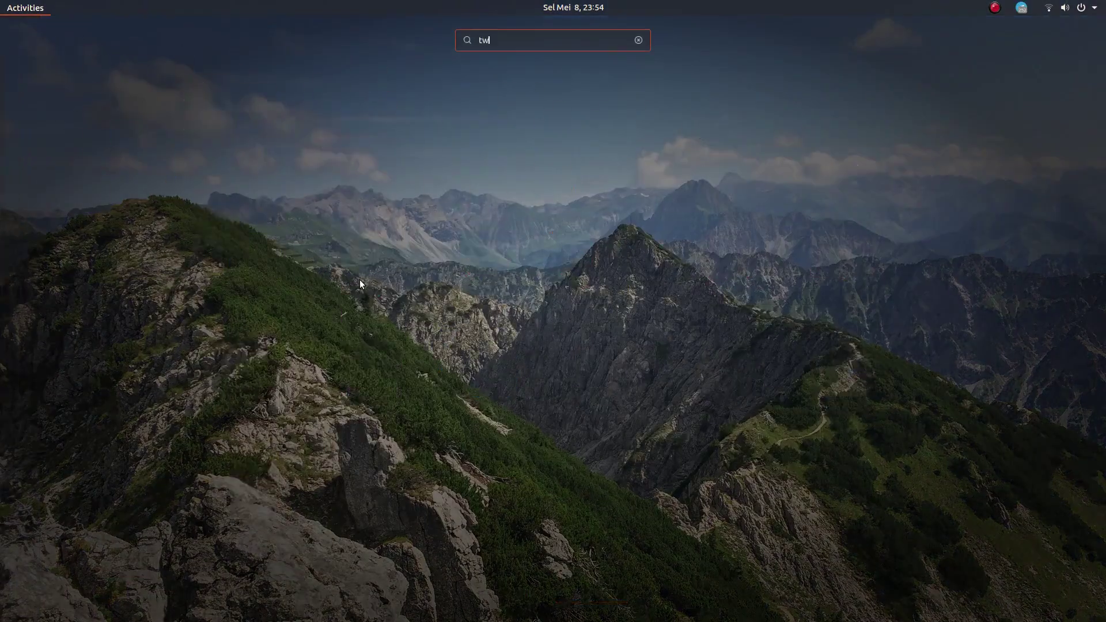
{"action": "key", "text": "Return"}
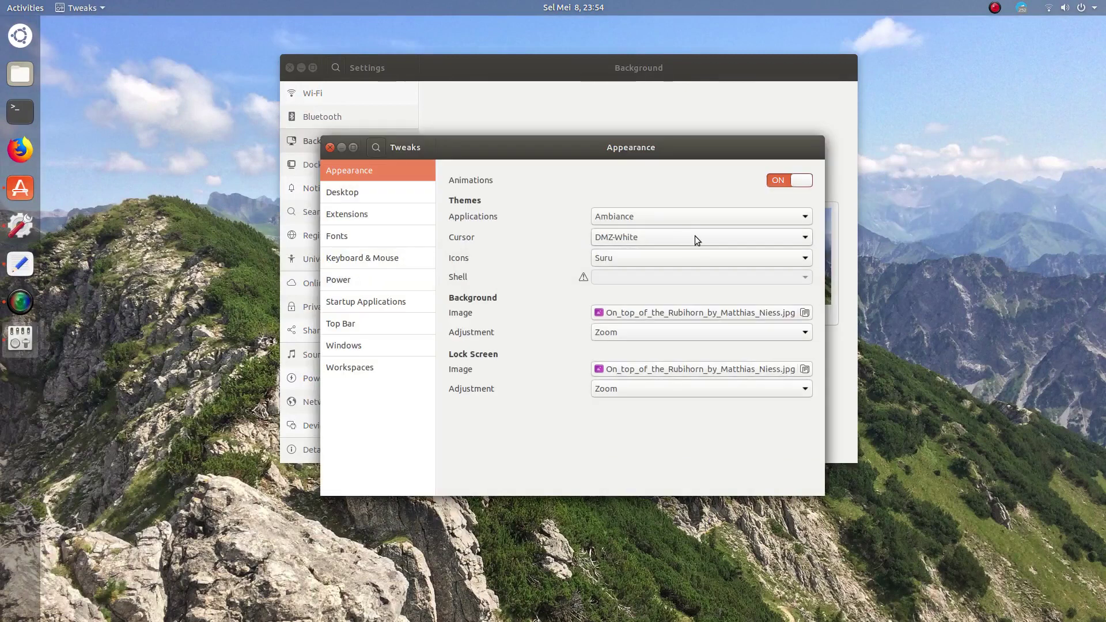
Set the Applications theme in Tweaks back to the community theme and bring the Settings window to the front
{"action": "left_click", "coordinate": [699, 217]}
{"action": "left_click", "coordinate": [698, 229]}
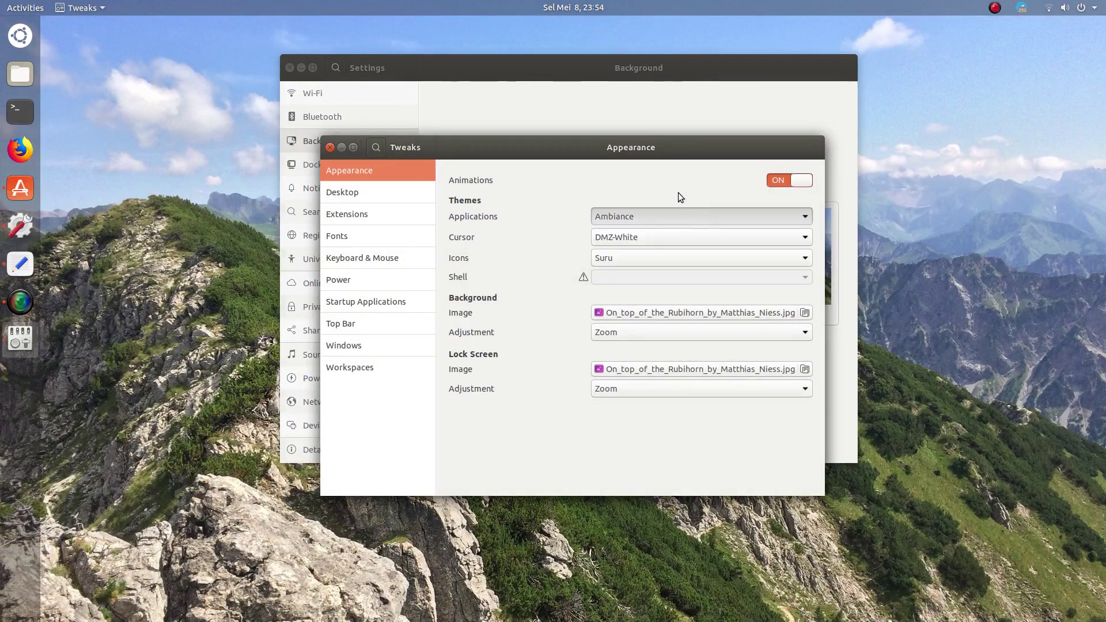
{"action": "left_click_drag", "start_coordinate": [584, 149], "coordinate": [774, 132]}
{"action": "left_click", "coordinate": [544, 129]}
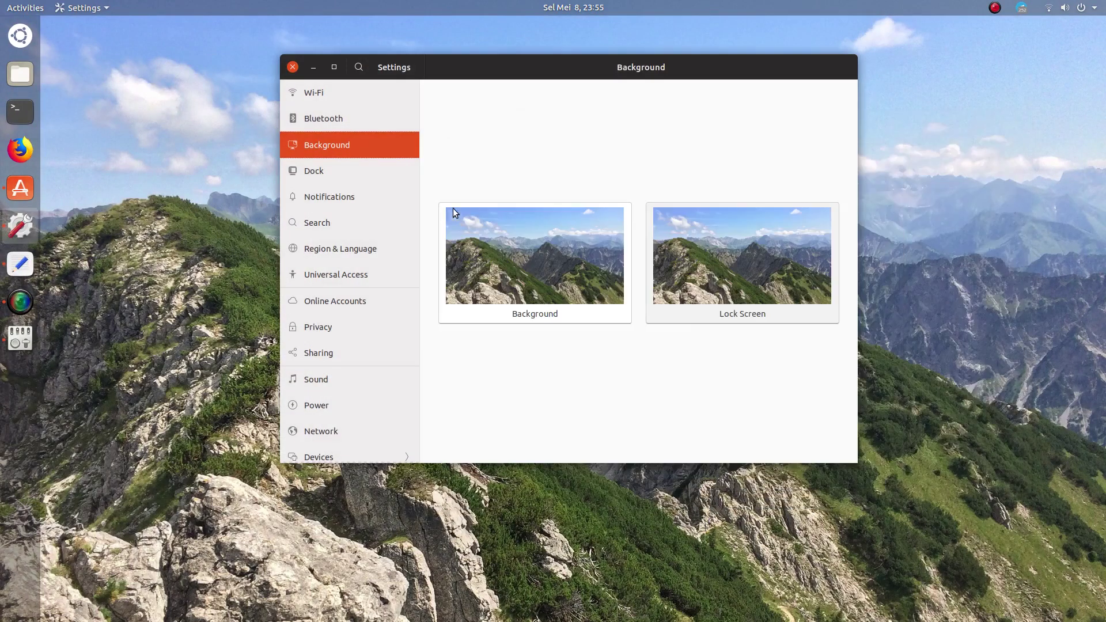
View the Search and Region & Language settings, and examine all the Universal Access options down to Pointing & Clicking
{"action": "left_click", "coordinate": [354, 224]}
{"action": "left_click", "coordinate": [364, 250]}
{"action": "left_click", "coordinate": [364, 282]}
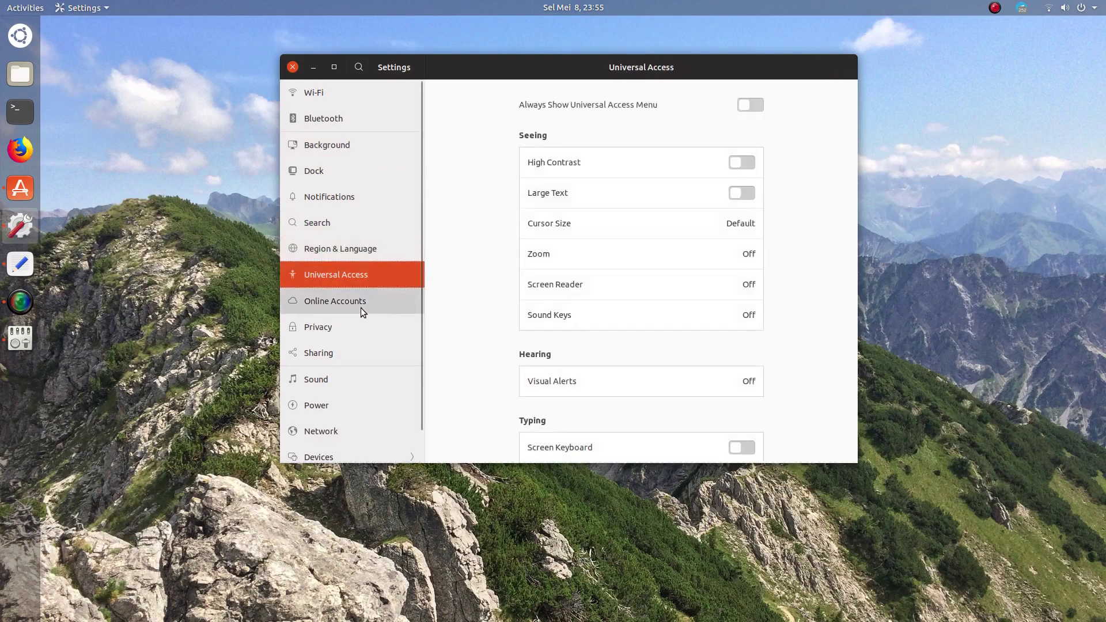
{"action": "left_click", "coordinate": [360, 308]}
{"action": "left_click", "coordinate": [361, 284]}
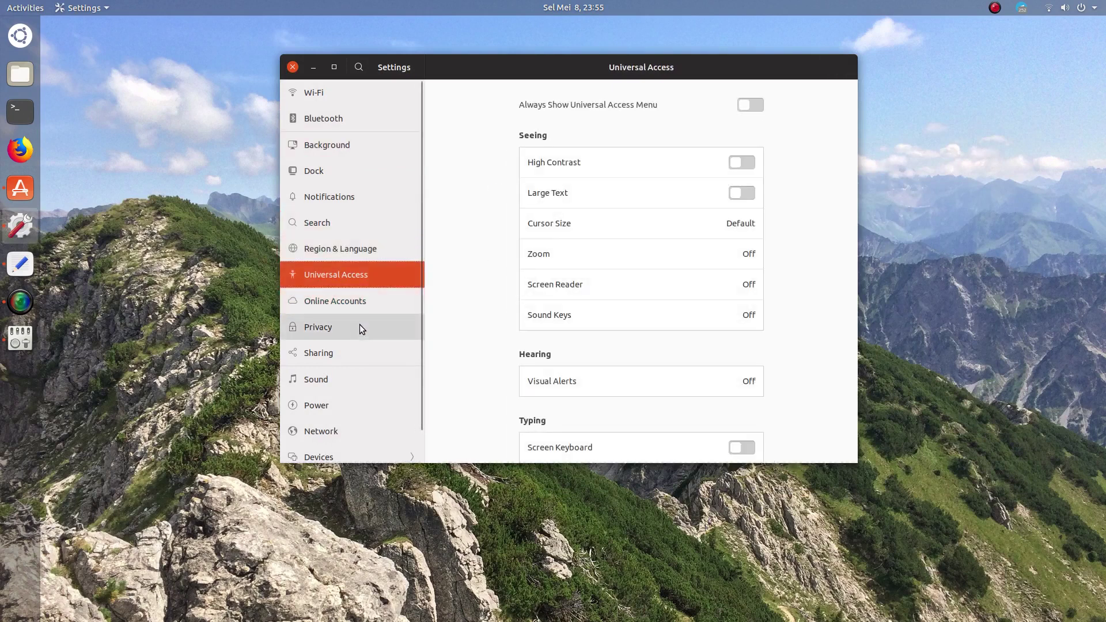
{"action": "scroll", "coordinate": [815, 256], "scroll_direction": "down", "scroll_amount": 5}
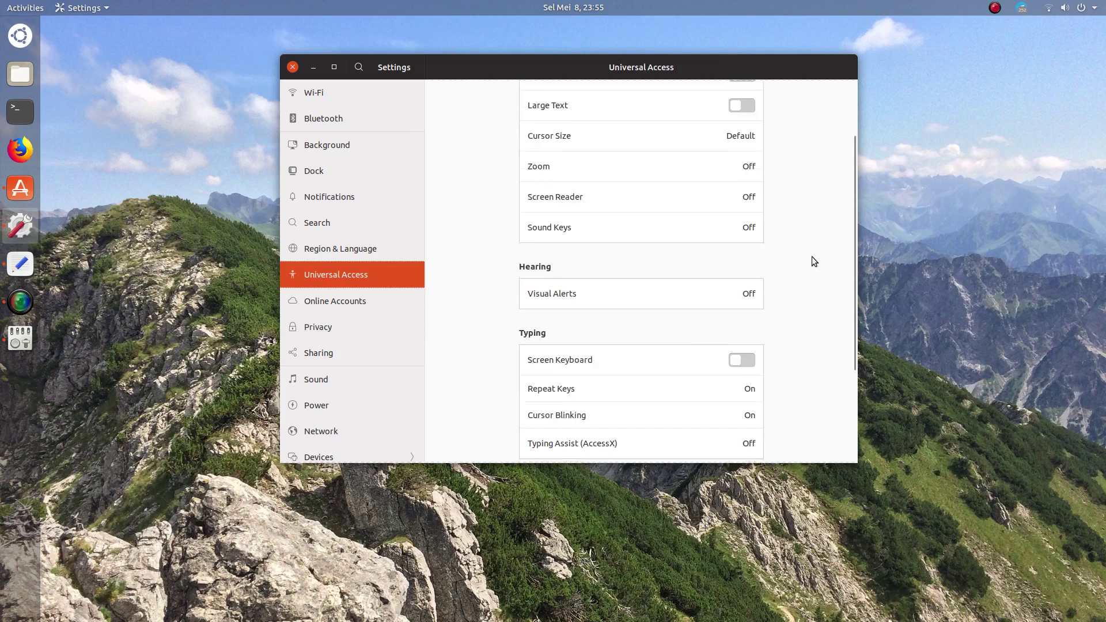
{"action": "scroll", "coordinate": [814, 263], "scroll_direction": "down", "scroll_amount": 2}
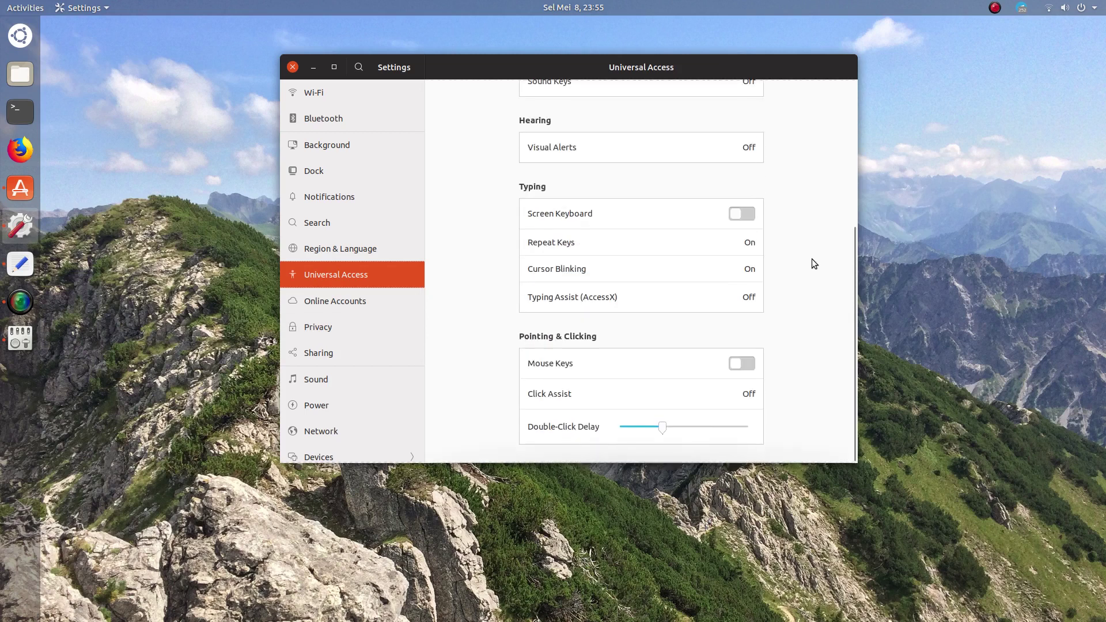
Examine the Online Accounts providers and view the Privacy and Sharing settings
{"action": "left_click", "coordinate": [366, 302]}
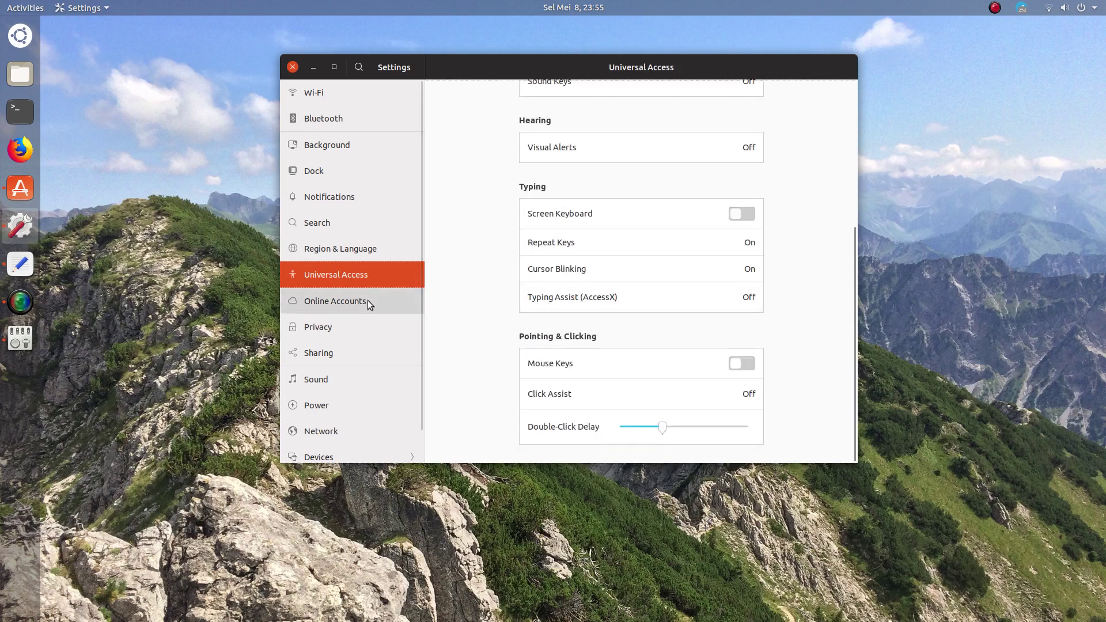
{"action": "scroll", "coordinate": [518, 311], "scroll_direction": "down", "scroll_amount": 3}
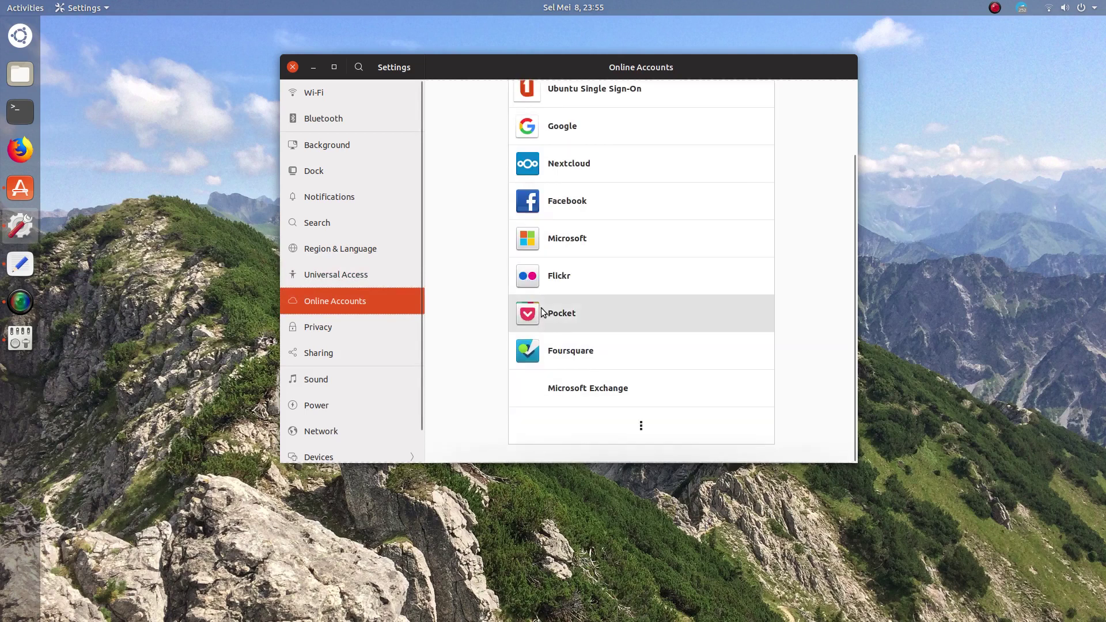
{"action": "left_click", "coordinate": [420, 327]}
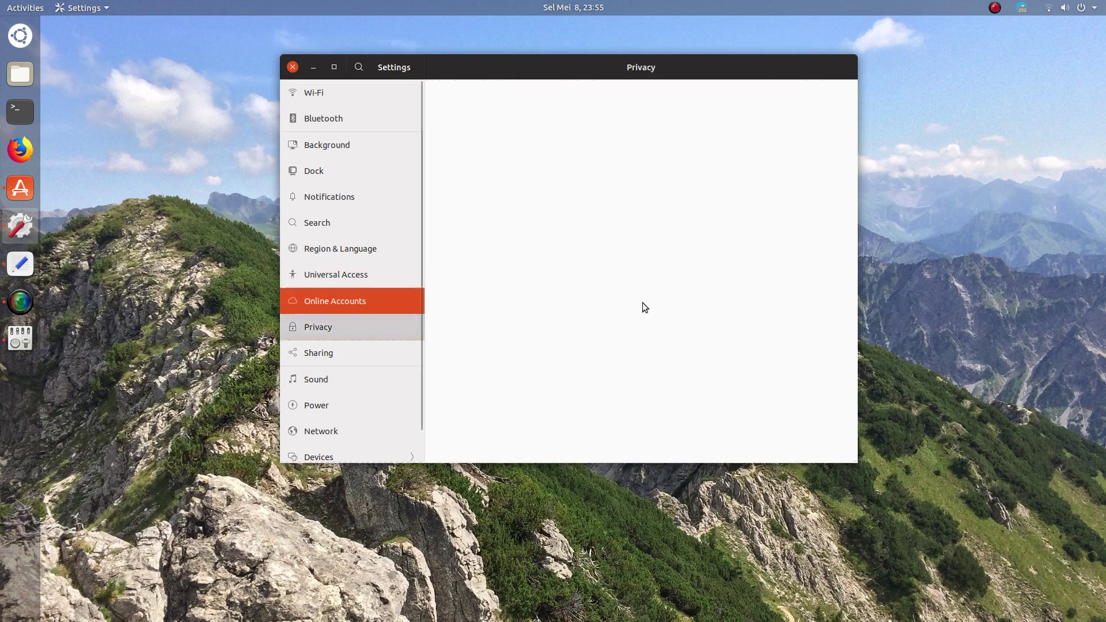
{"action": "left_click", "coordinate": [395, 352]}
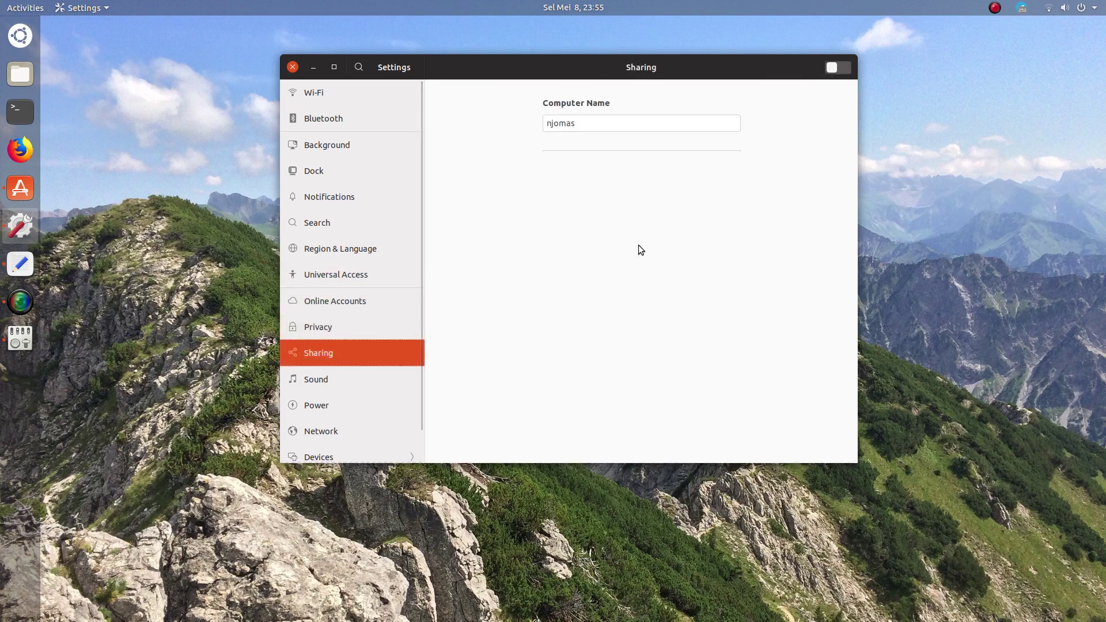
View the Input, Sound Effects, Applications and Output sections of the Sound settings, and switch the output volume off and on again
{"action": "left_click", "coordinate": [410, 378]}
{"action": "left_click", "coordinate": [501, 209]}
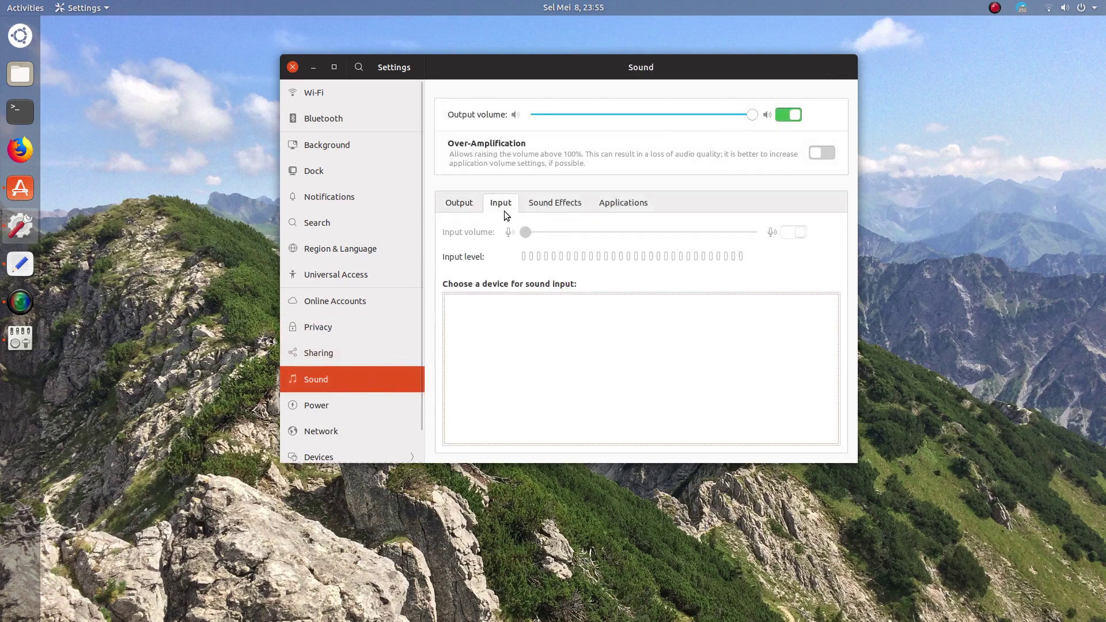
{"action": "left_click", "coordinate": [565, 210]}
{"action": "left_click", "coordinate": [614, 213]}
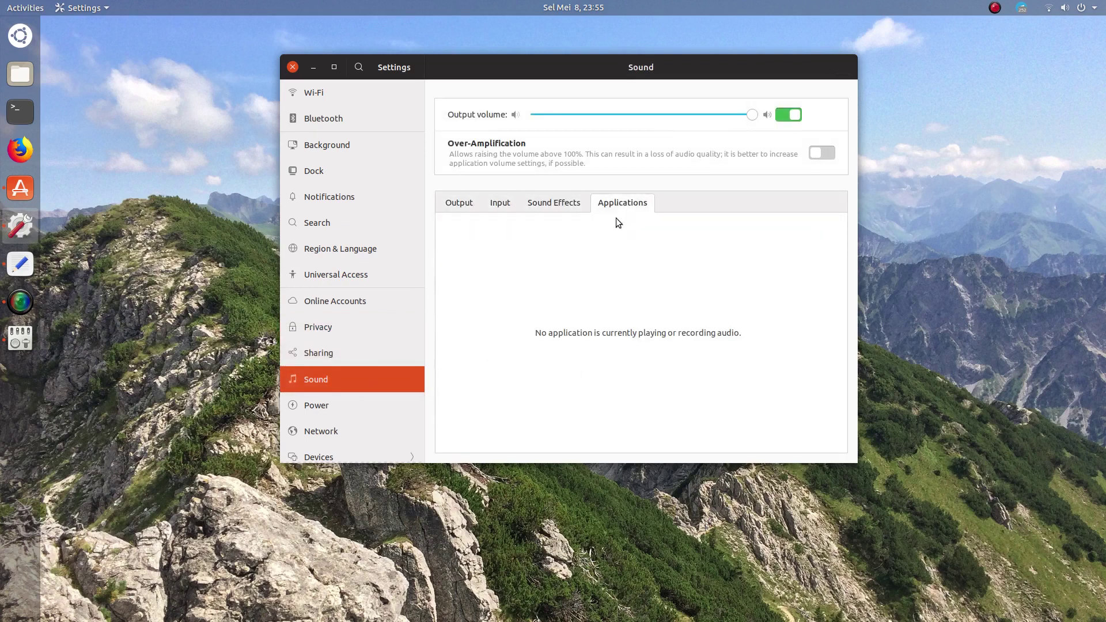
{"action": "left_click", "coordinate": [460, 206]}
{"action": "left_click", "coordinate": [783, 113]}
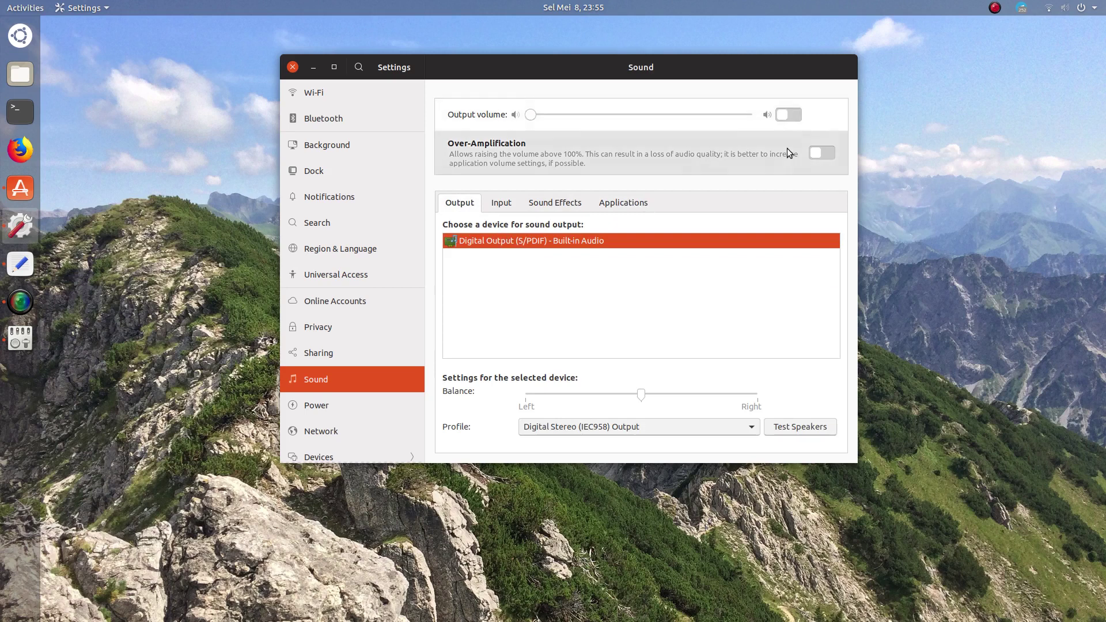
{"action": "left_click", "coordinate": [789, 117]}
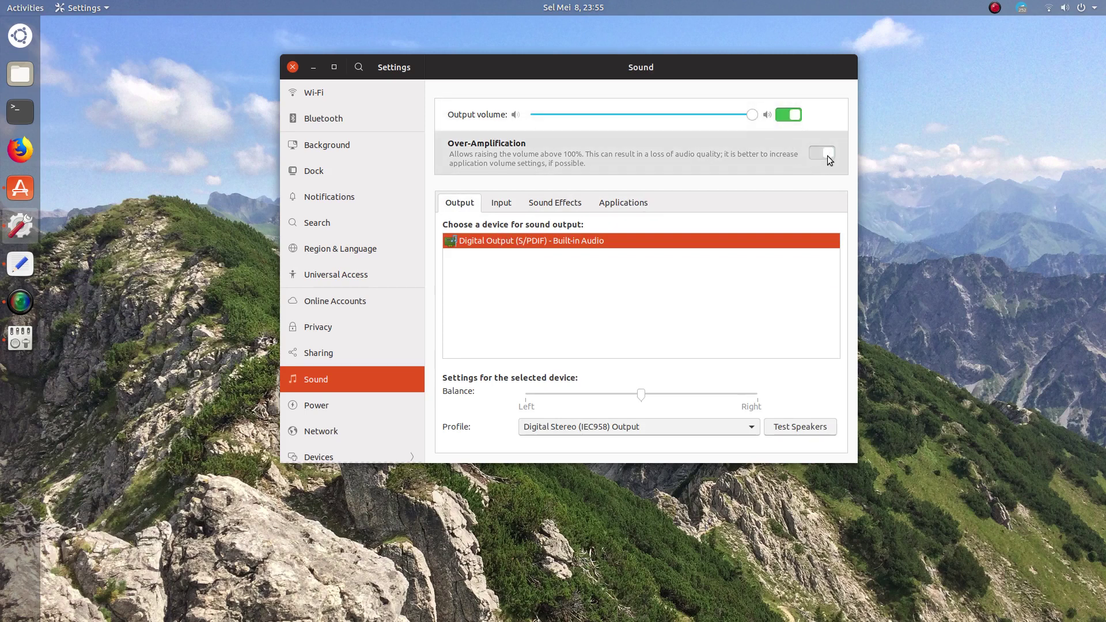
View the Power settings and the Network settings
{"action": "left_click", "coordinate": [375, 403]}
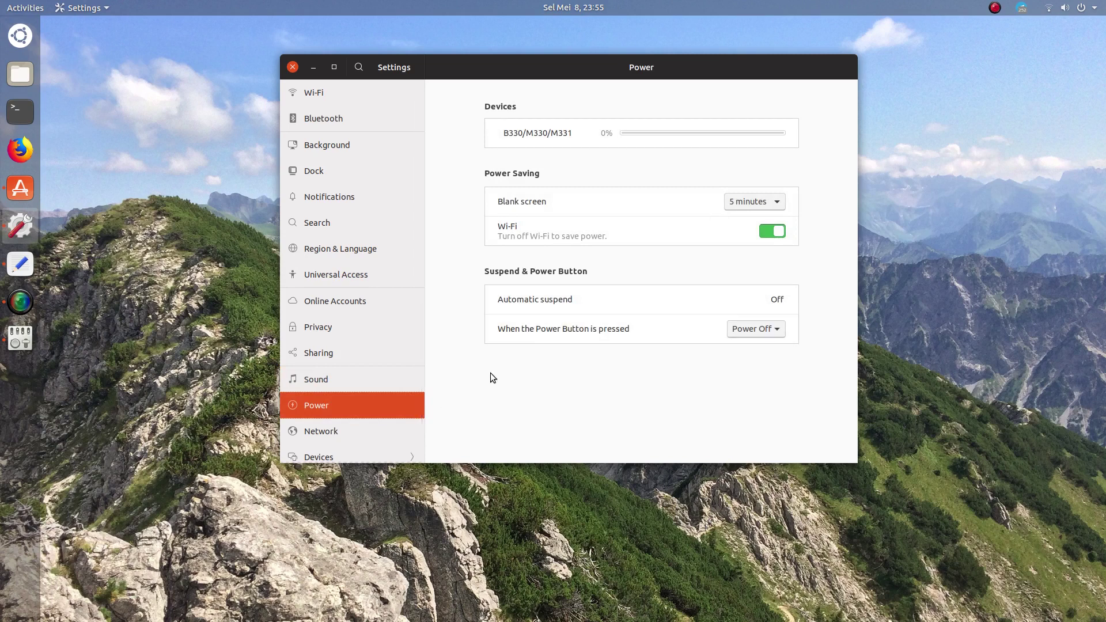
{"action": "scroll", "coordinate": [397, 372], "scroll_direction": "down", "scroll_amount": 2}
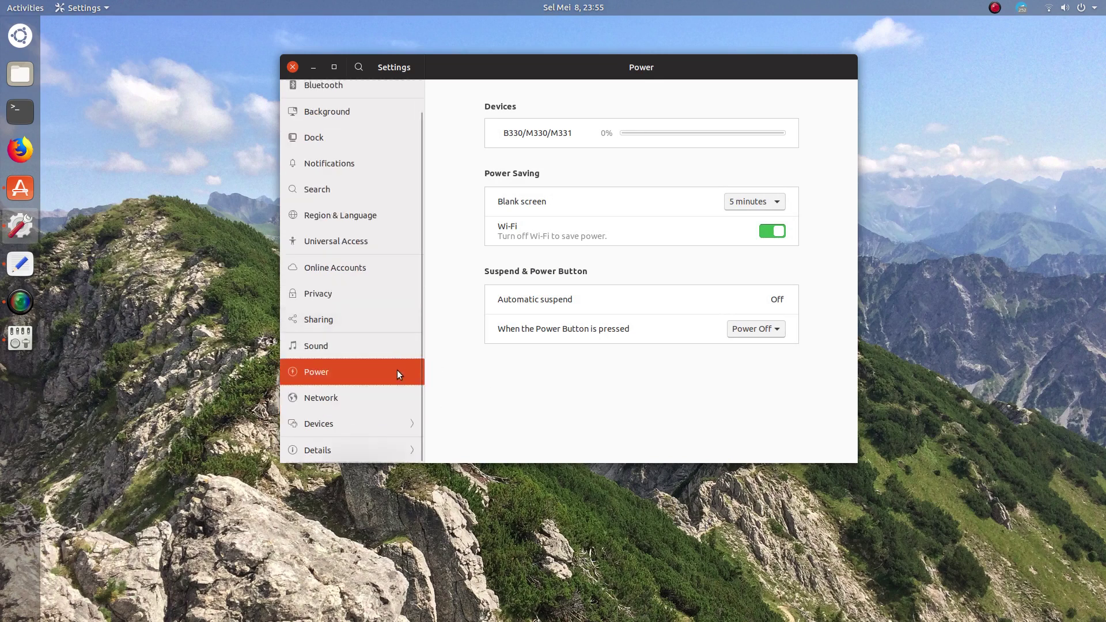
{"action": "left_click", "coordinate": [391, 403]}
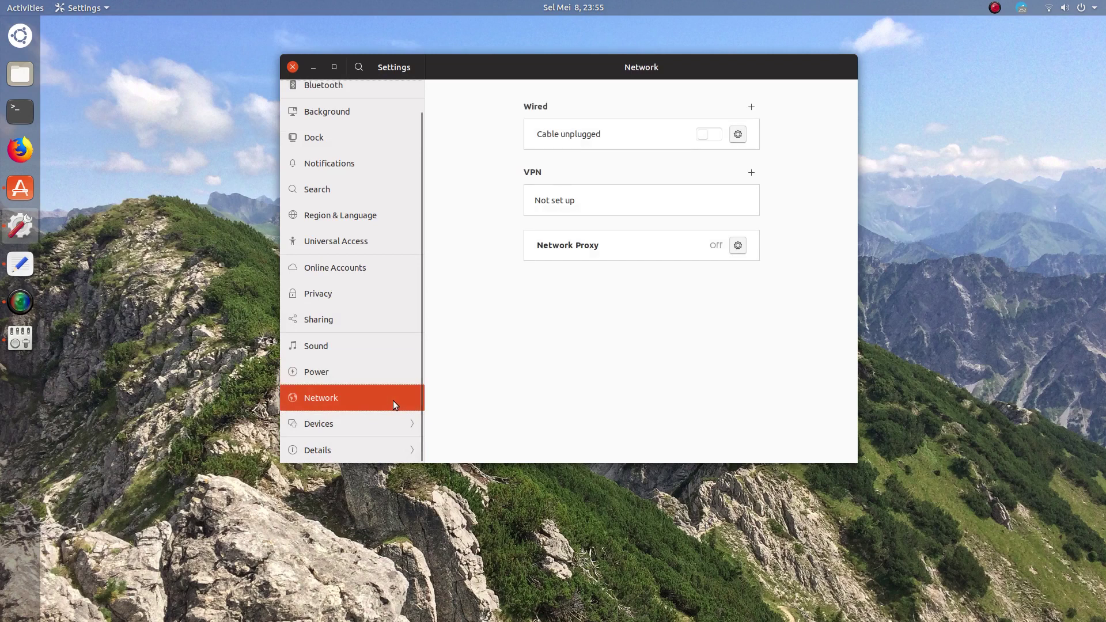
Open the display settings under Devices and look through the Orientation and Resolution options without changing them
{"action": "left_click", "coordinate": [389, 420]}
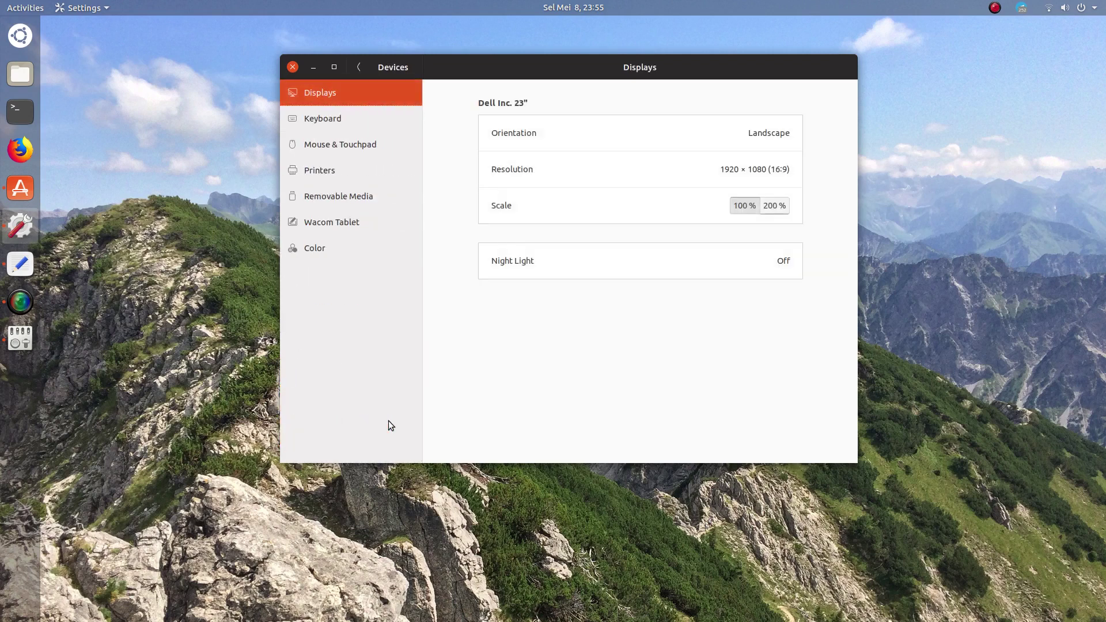
{"action": "left_click", "coordinate": [769, 143]}
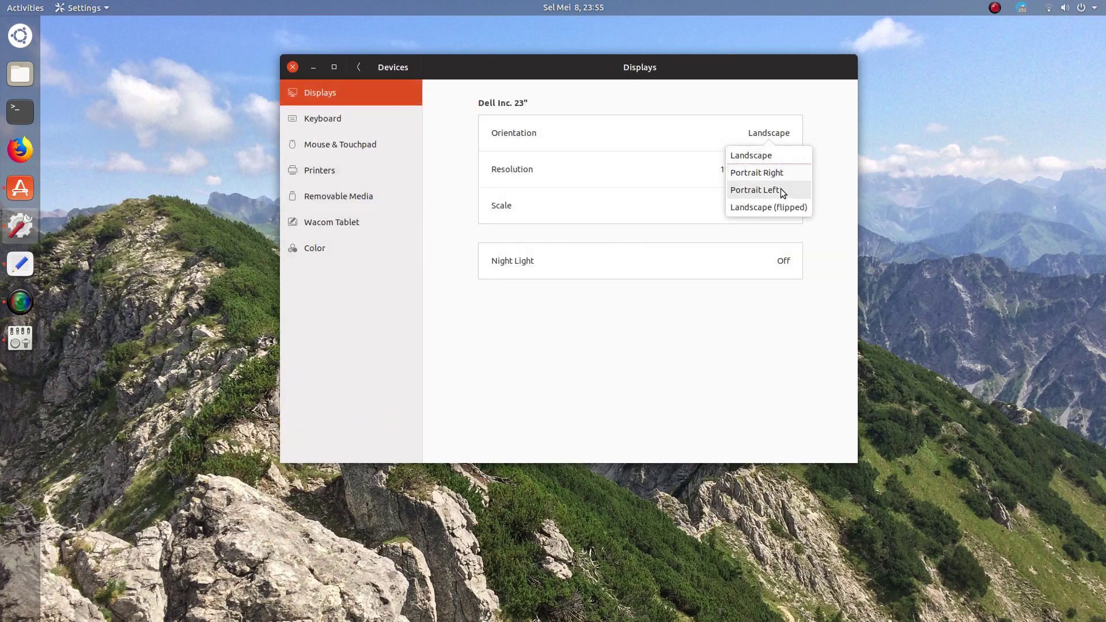
{"action": "left_click", "coordinate": [824, 134]}
{"action": "left_click", "coordinate": [760, 169]}
{"action": "left_click", "coordinate": [789, 182]}
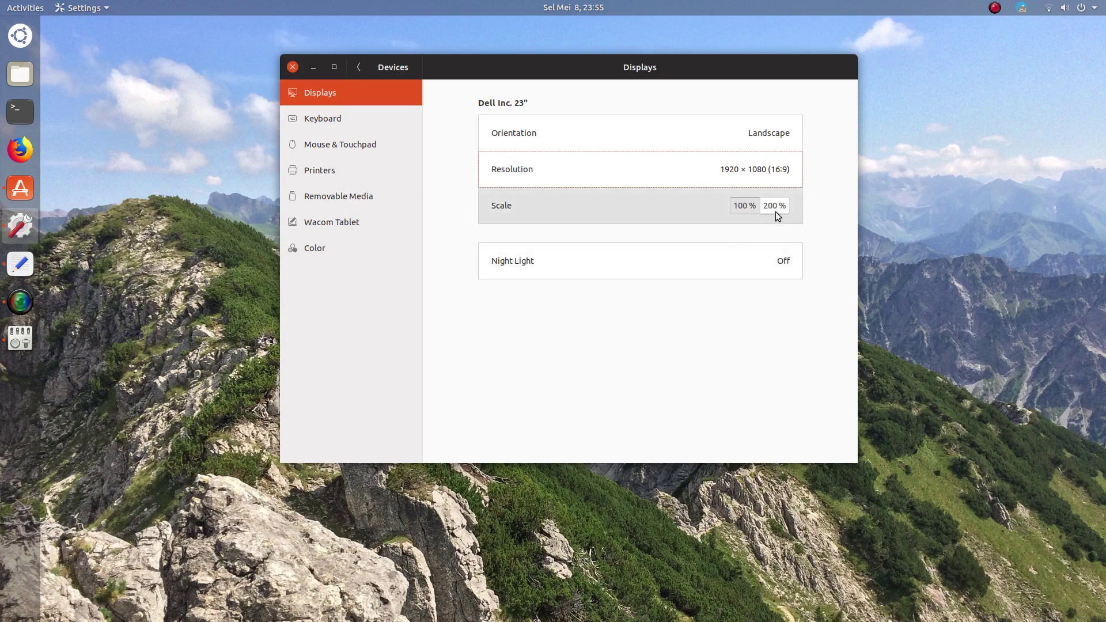
Try the 200 % display scale and revert the display settings
{"action": "left_click", "coordinate": [775, 211]}
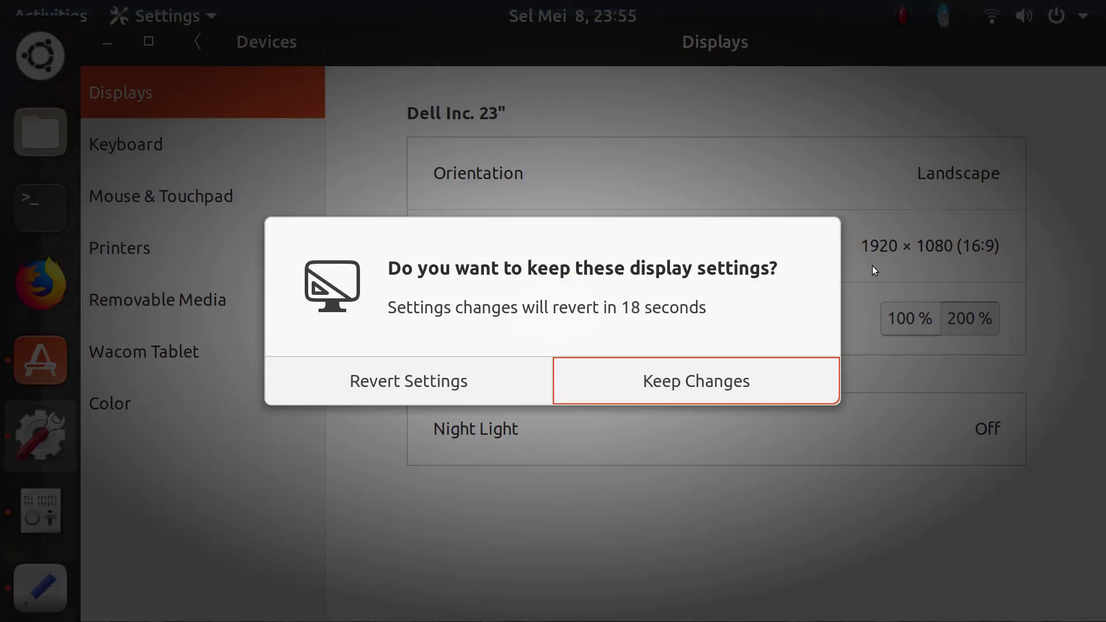
{"action": "left_click", "coordinate": [441, 391]}
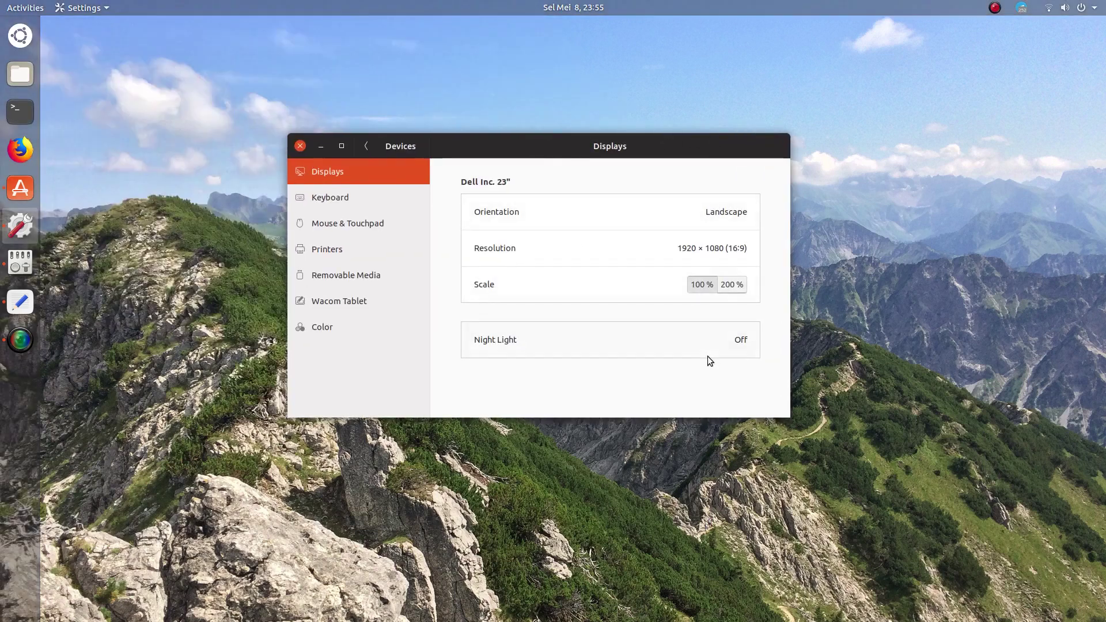
Try Night Light with the Manual and Sunset to Sunrise schedules, switch it off again and leave its settings
{"action": "left_click", "coordinate": [710, 351]}
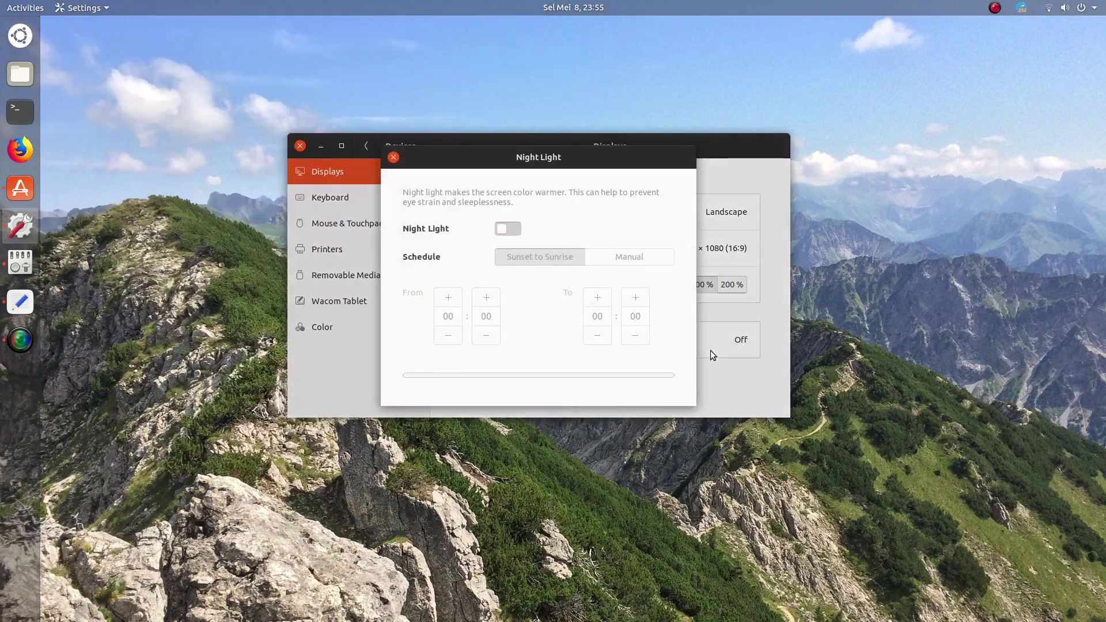
{"action": "left_click", "coordinate": [512, 229]}
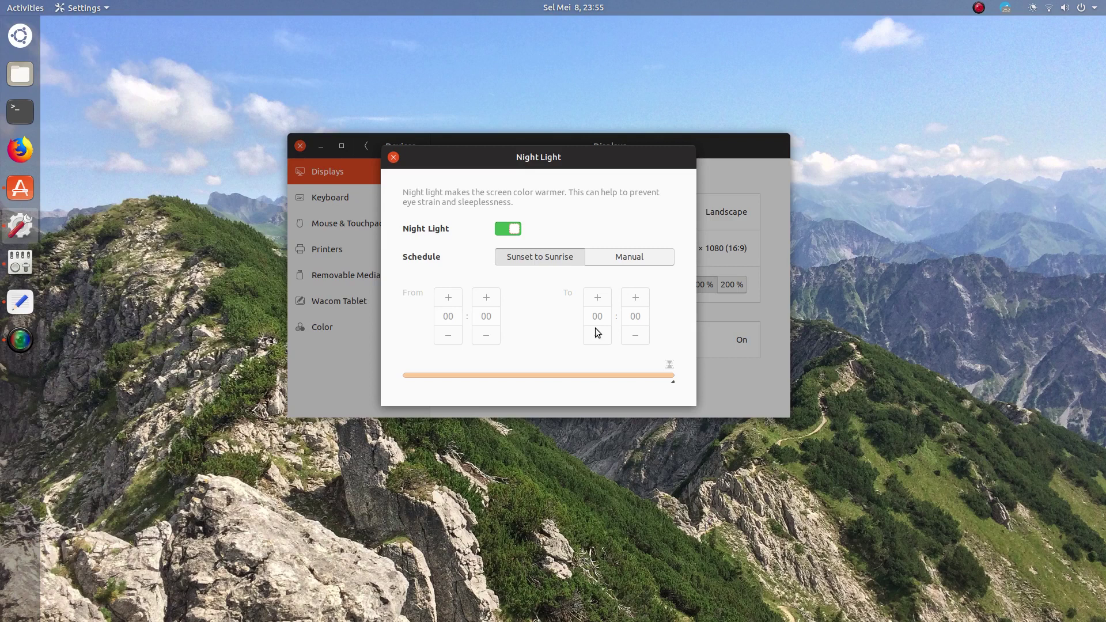
{"action": "left_click", "coordinate": [622, 259]}
{"action": "left_click", "coordinate": [568, 261]}
{"action": "left_click", "coordinate": [609, 257]}
{"action": "left_click", "coordinate": [525, 259]}
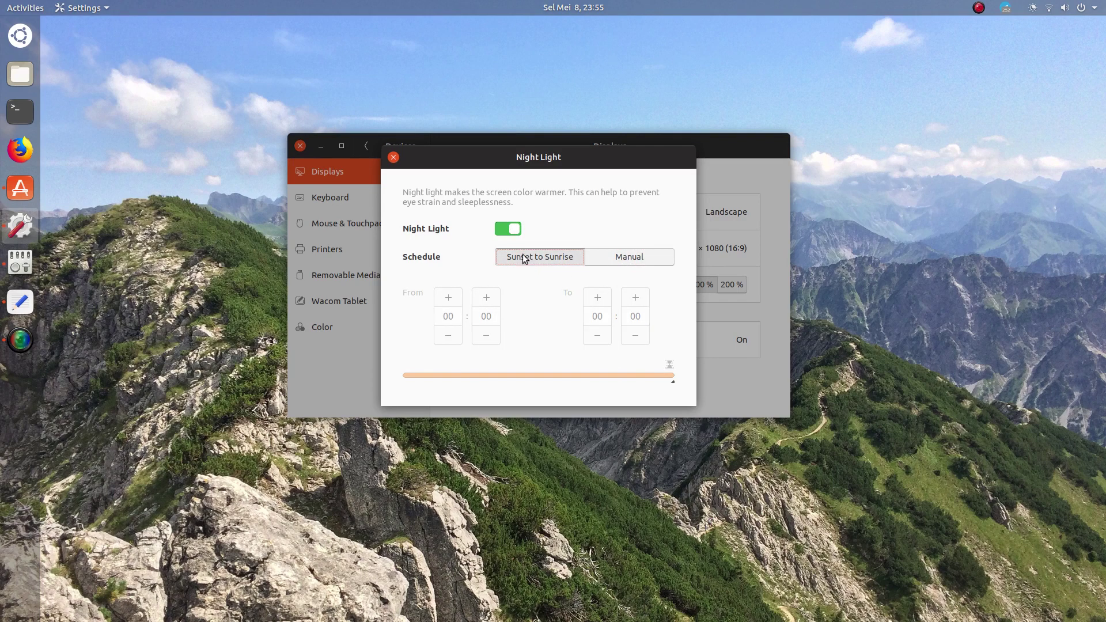
{"action": "left_click", "coordinate": [505, 231]}
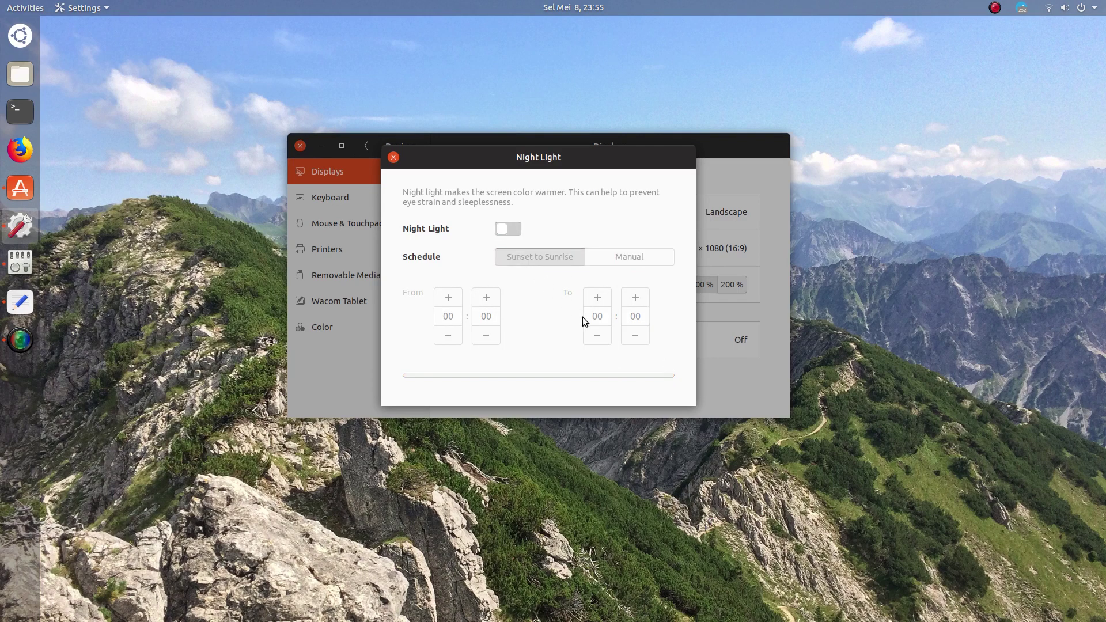
{"action": "left_click", "coordinate": [393, 157]}
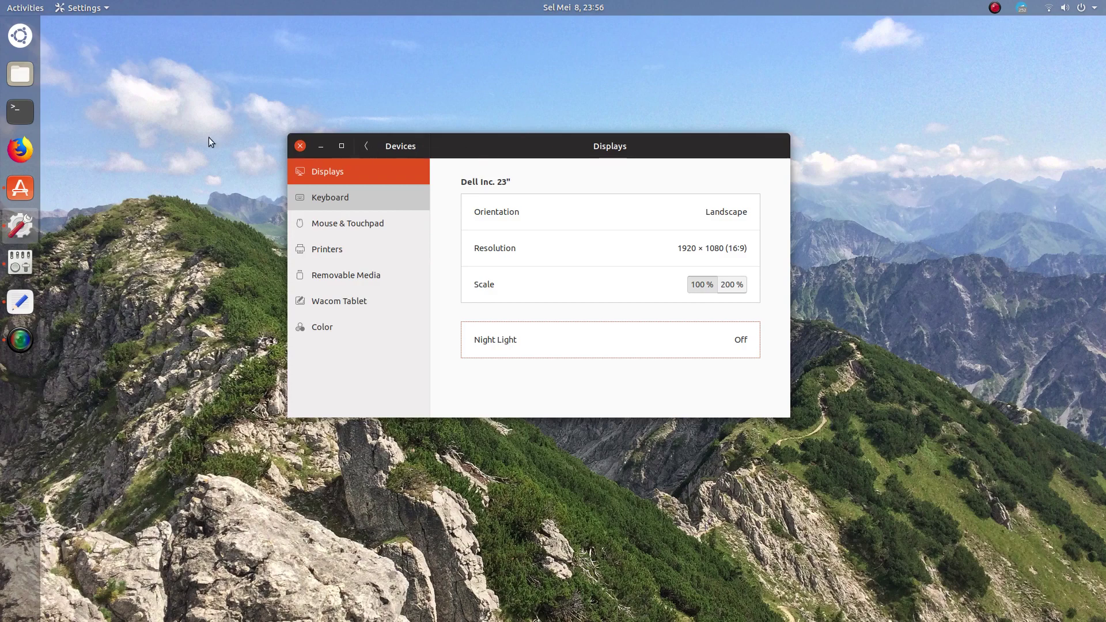
Switch to Firefox from the application overview and maximize its window
{"action": "key", "text": "super+a"}
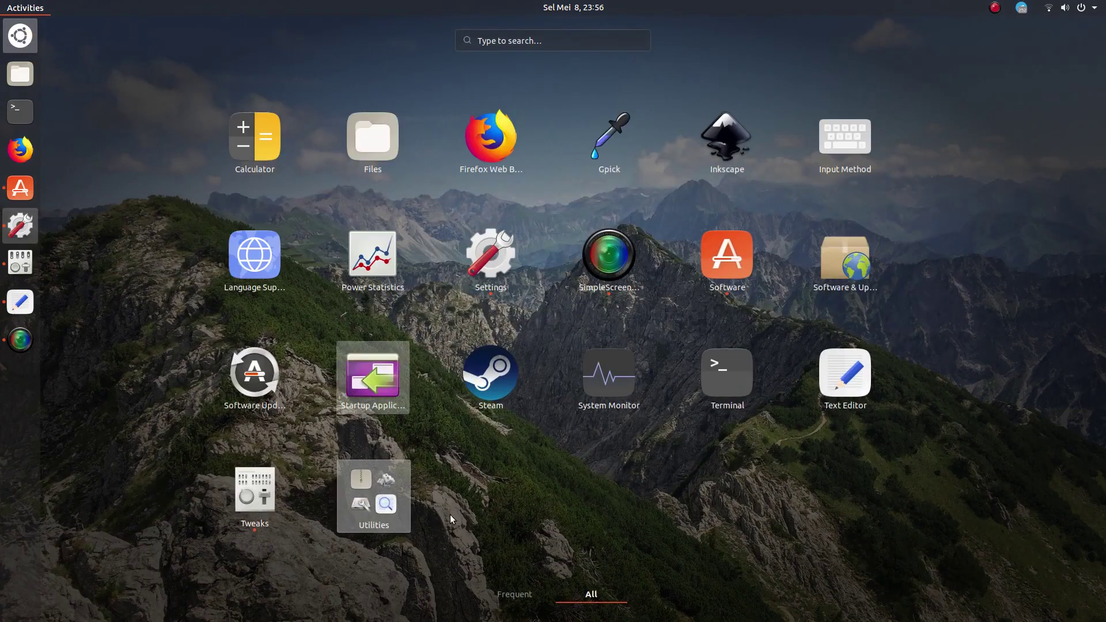
{"action": "left_click", "coordinate": [458, 157]}
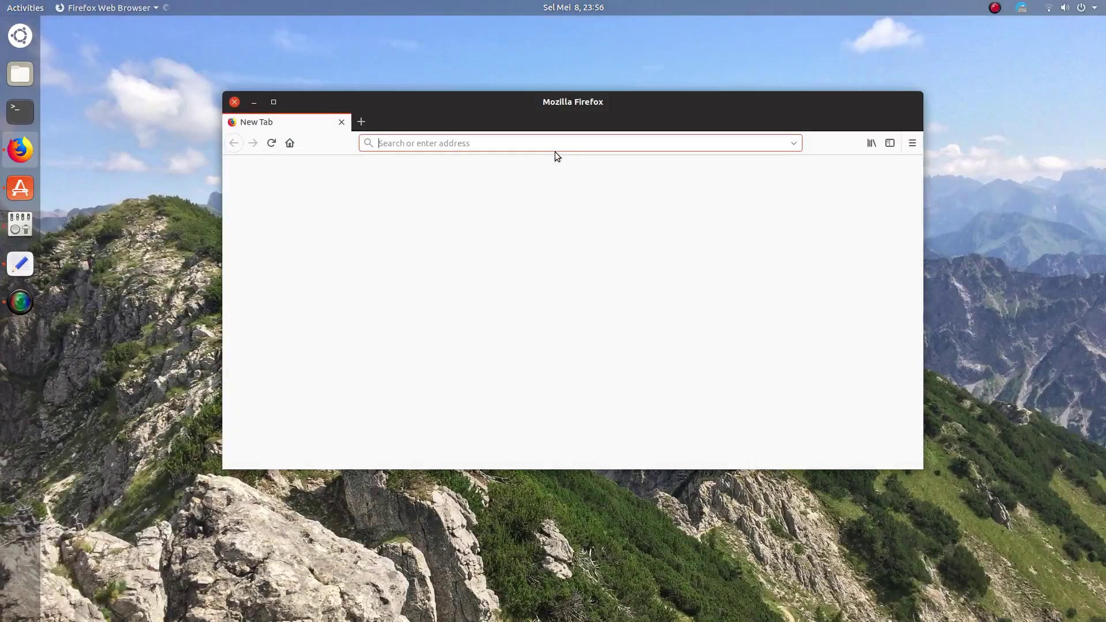
{"action": "left_click_drag", "start_coordinate": [528, 92], "coordinate": [537, 9]}
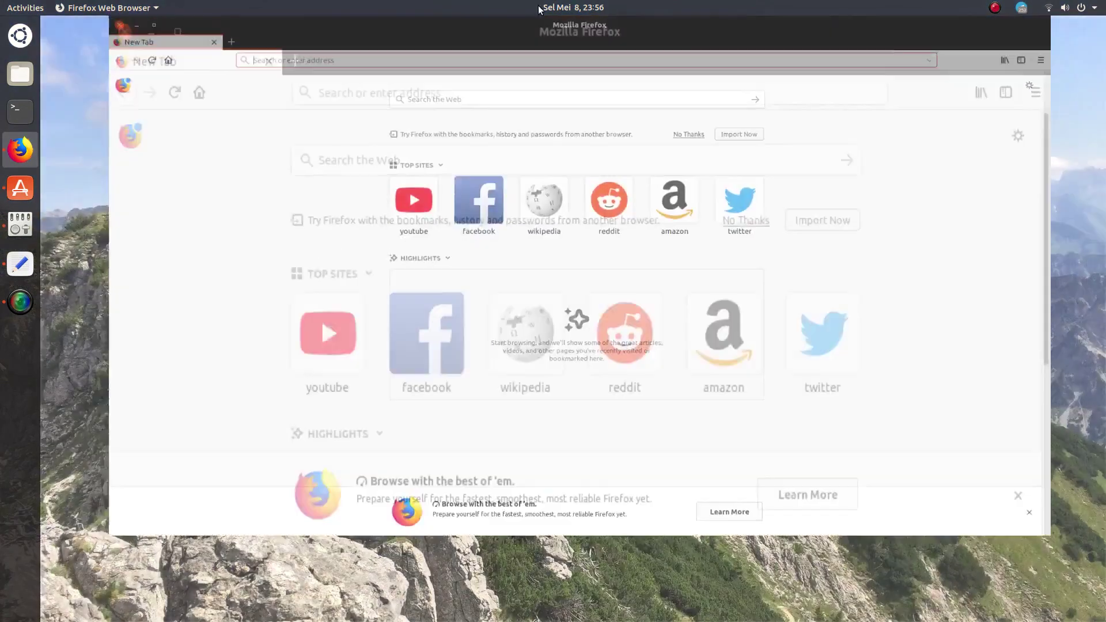
Search the web for linuxslaves and open the Linuxslaves website
{"action": "type", "text": "linuxslae"}
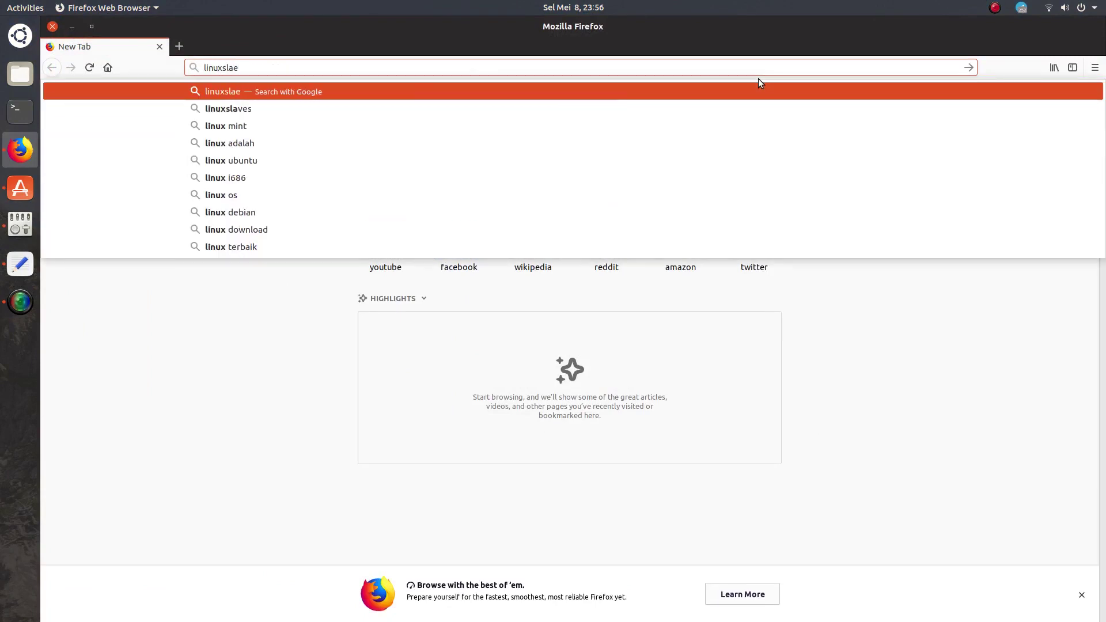
{"action": "key", "text": "BackSpace"}
{"action": "type", "text": "fes"}
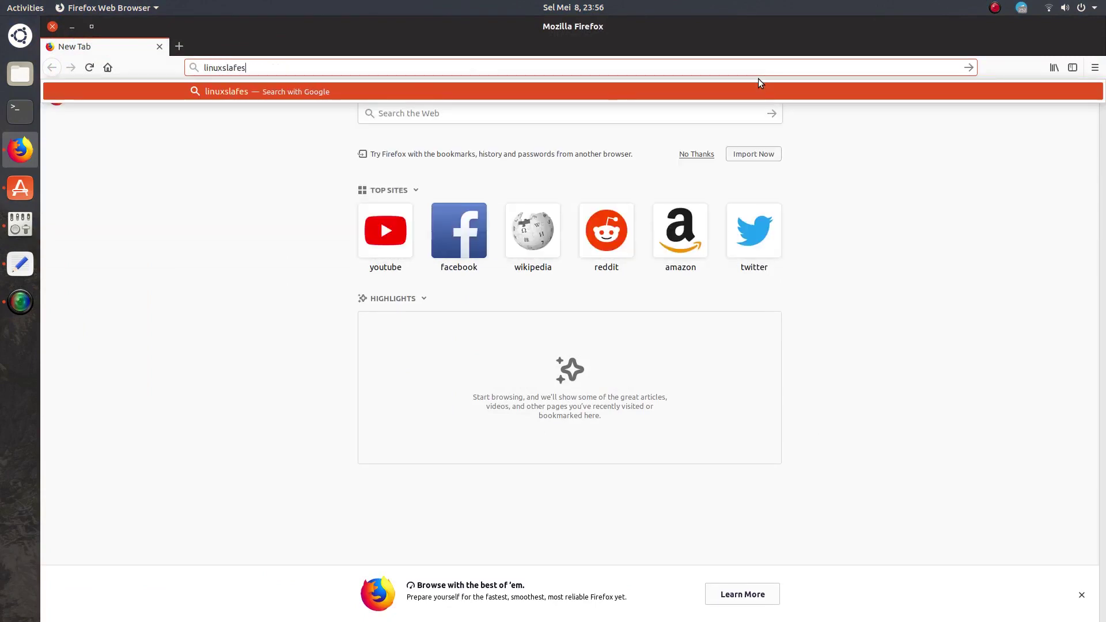
{"action": "key", "text": "BackSpace"}
{"action": "key", "text": "BackSpace"}
{"action": "key", "text": "BackSpace"}
{"action": "type", "text": "ves"}
{"action": "key", "text": "Return"}
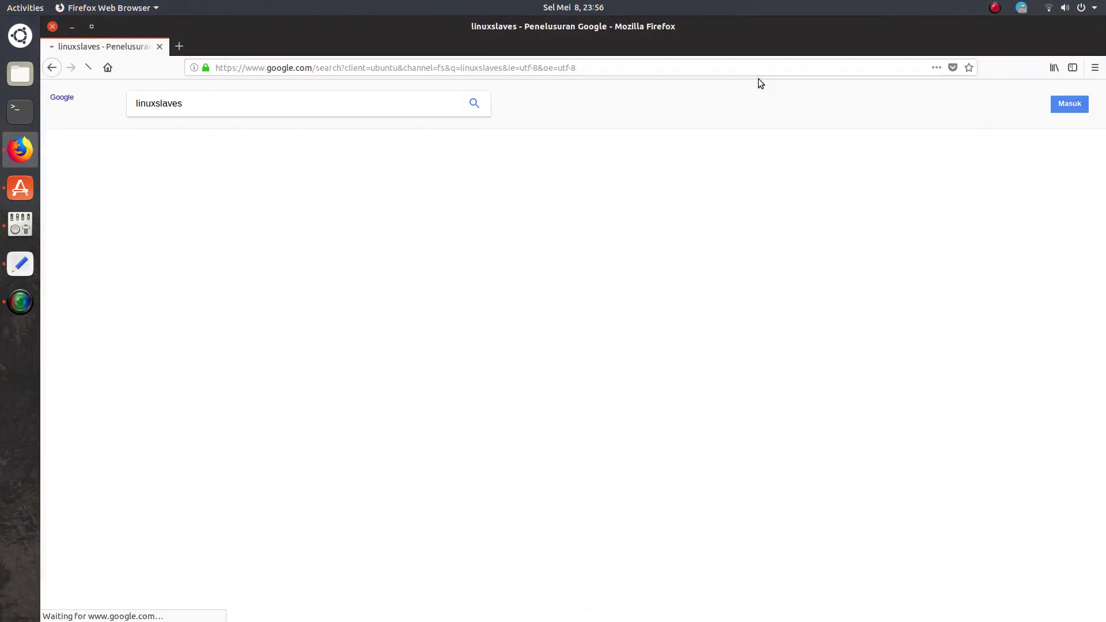
{"action": "left_click", "coordinate": [172, 185]}
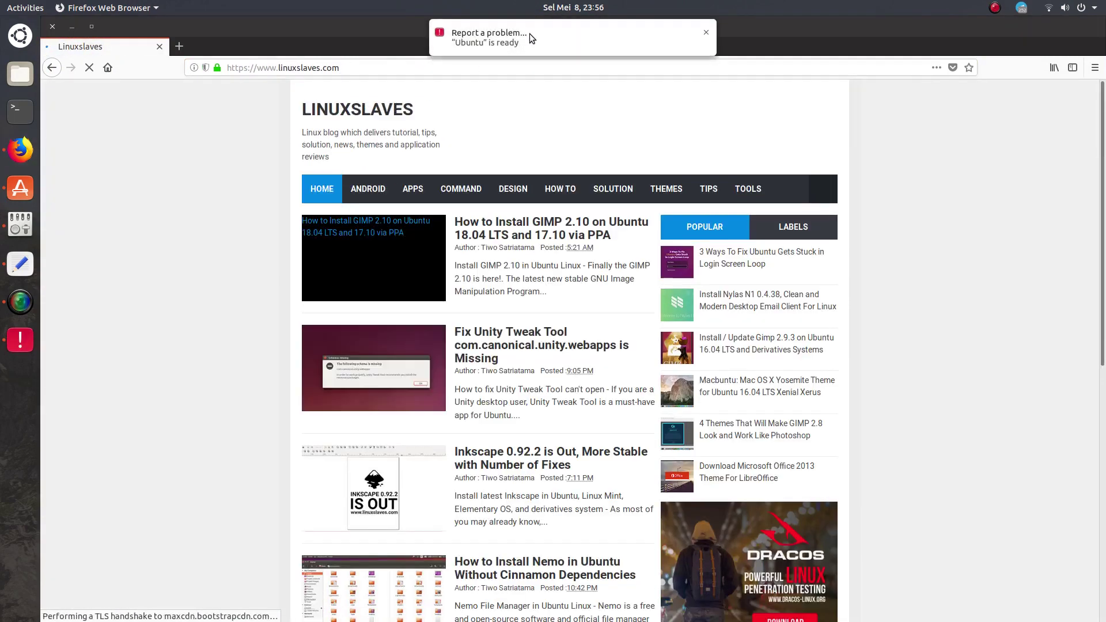
Open the reported Ubuntu problem, show its details beside the web page, and continue with sending the error report
{"action": "left_click", "coordinate": [530, 33]}
{"action": "left_click_drag", "start_coordinate": [544, 285], "coordinate": [956, 131]}
{"action": "left_click", "coordinate": [429, 285]}
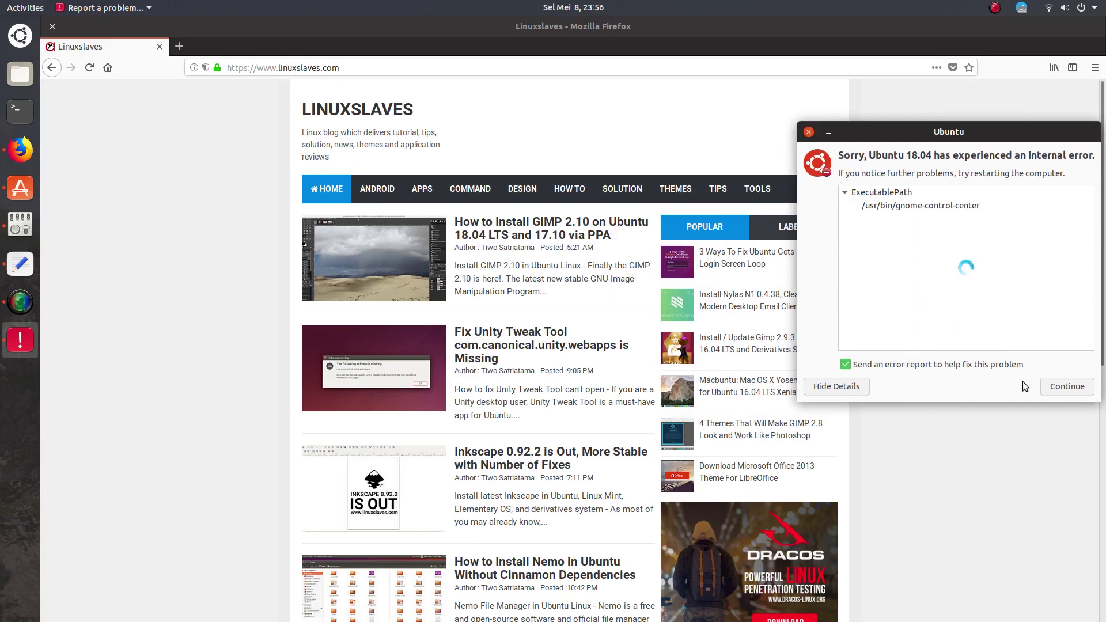
{"action": "left_click", "coordinate": [1067, 386]}
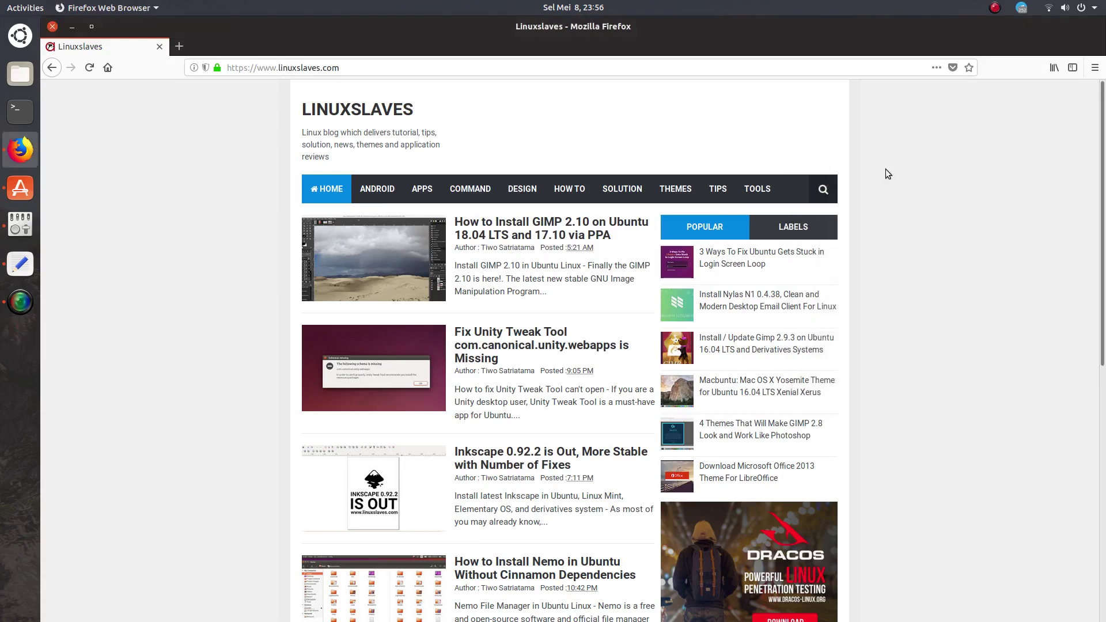
Restore and re-maximize the browser window, minimize it, and bring it back with the window switcher
{"action": "left_click", "coordinate": [93, 27]}
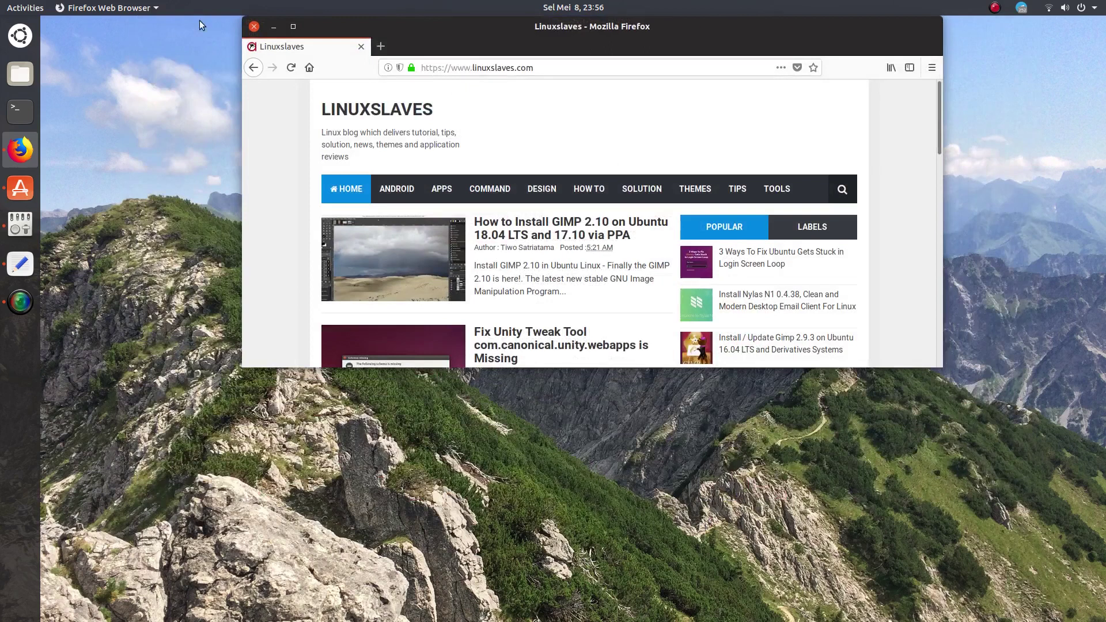
{"action": "left_click", "coordinate": [295, 26]}
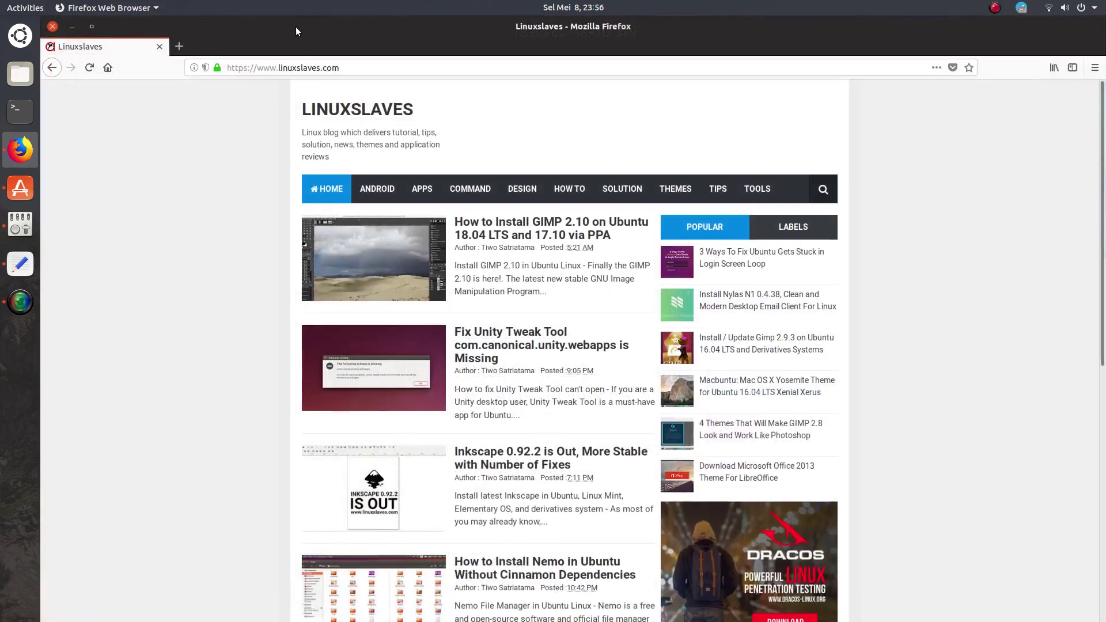
{"action": "left_click", "coordinate": [73, 28]}
{"action": "key", "text": "alt+Tab"}
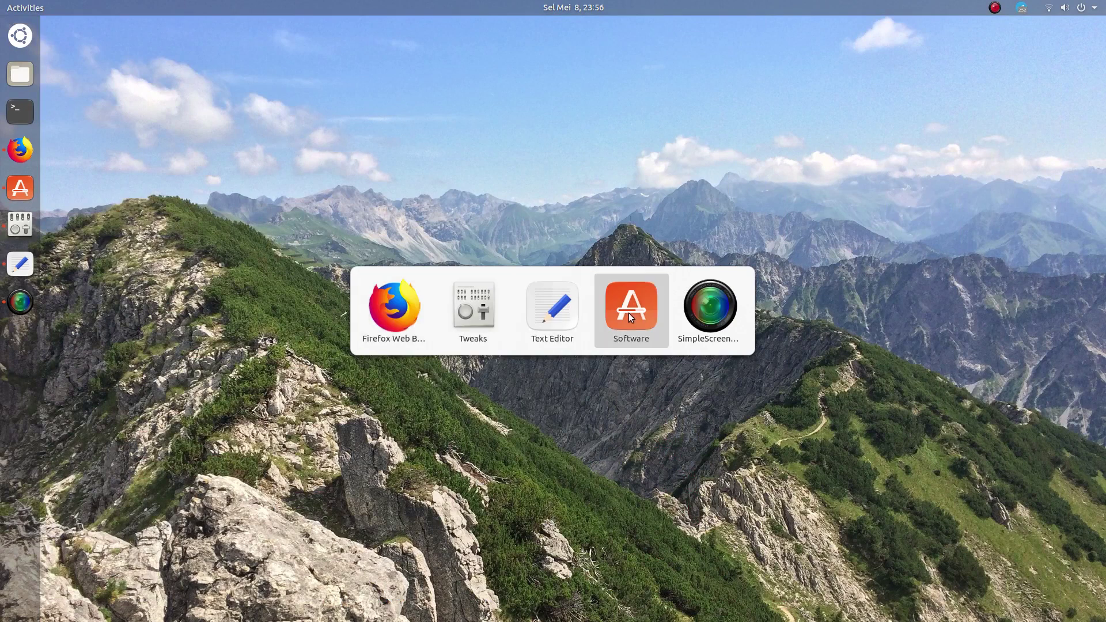
{"action": "left_click", "coordinate": [412, 321]}
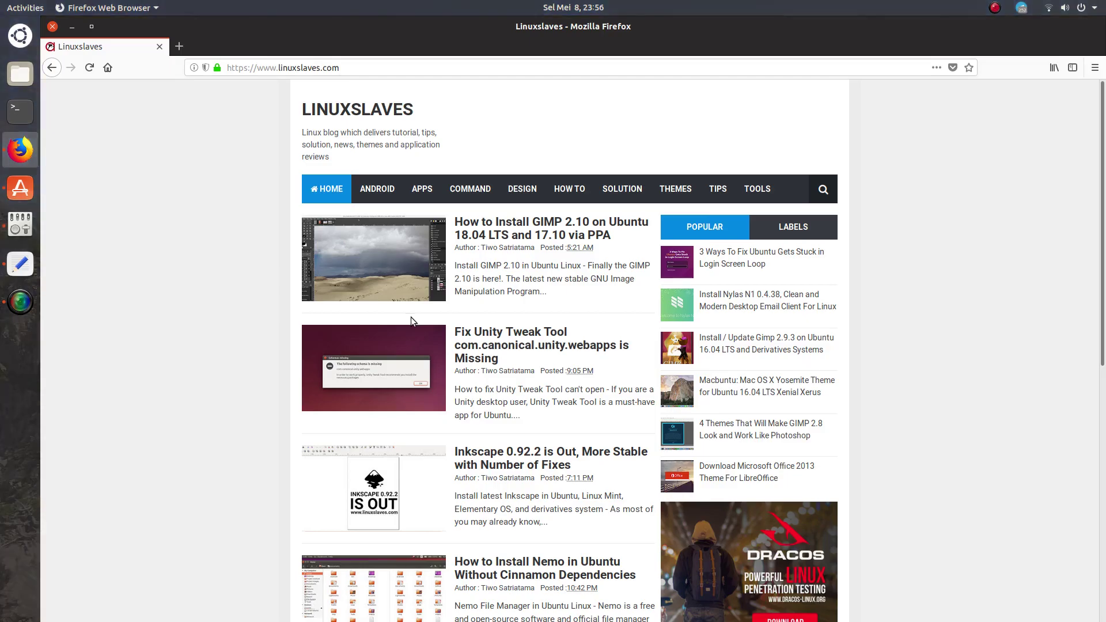
View the browser's main menu and the context menu of its title bar
{"action": "left_click", "coordinate": [1093, 68]}
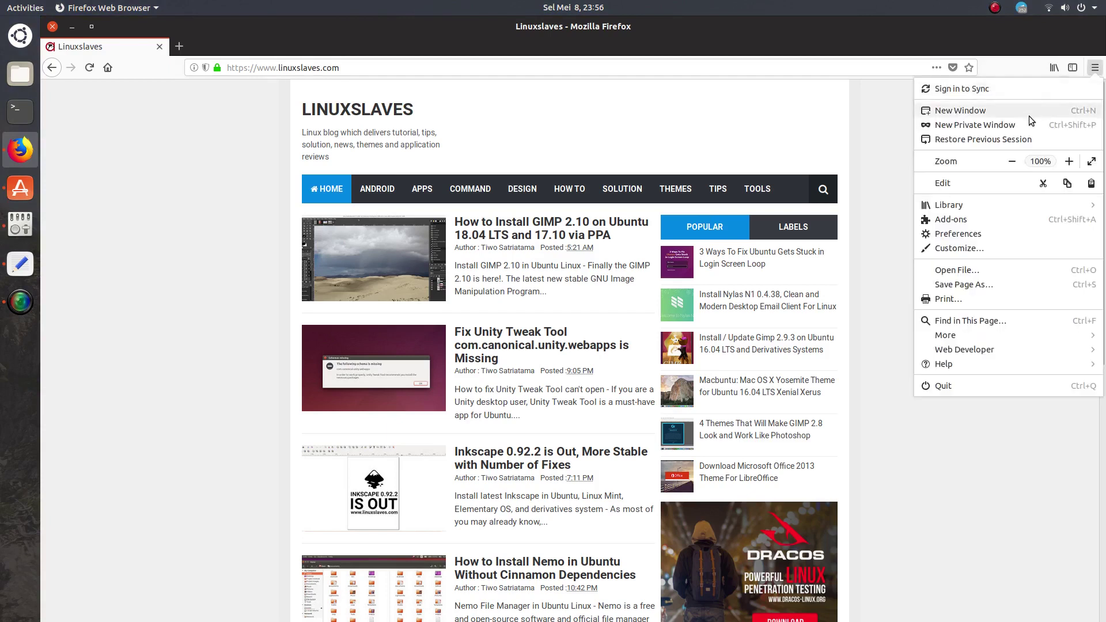
{"action": "left_click", "coordinate": [958, 431]}
{"action": "right_click", "coordinate": [423, 27]}
{"action": "left_click", "coordinate": [252, 210]}
{"action": "left_click_drag", "start_coordinate": [274, 237], "coordinate": [760, 438]}
{"action": "left_click", "coordinate": [936, 264]}
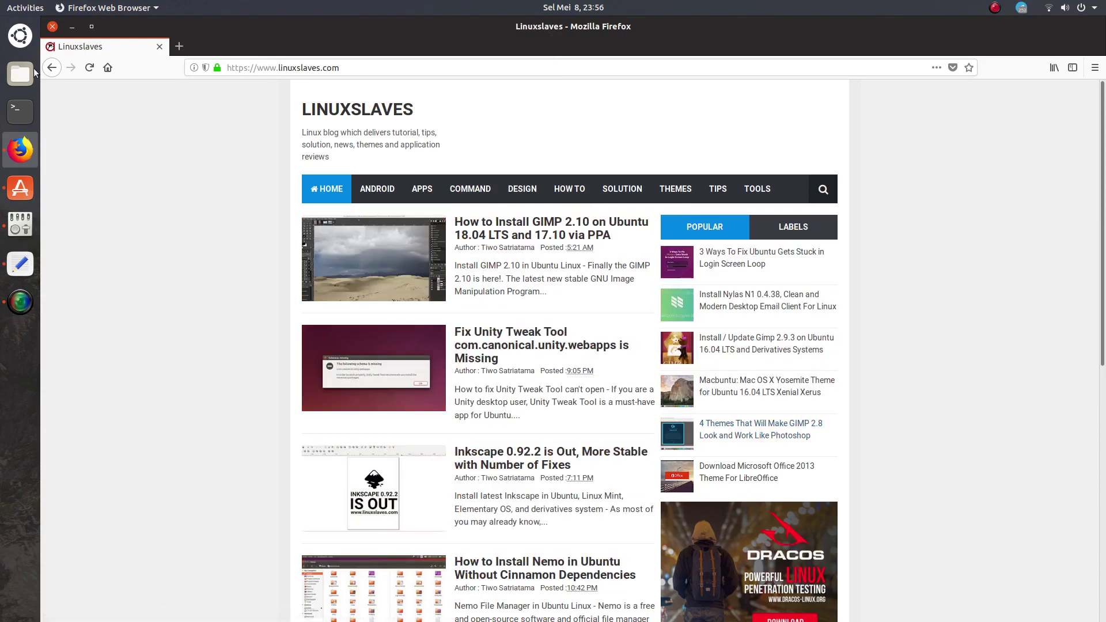
Minimize the browser and compare the Frequent and All views of the application overview, closing the overview at the end
{"action": "left_click", "coordinate": [70, 27]}
{"action": "left_click", "coordinate": [19, 36]}
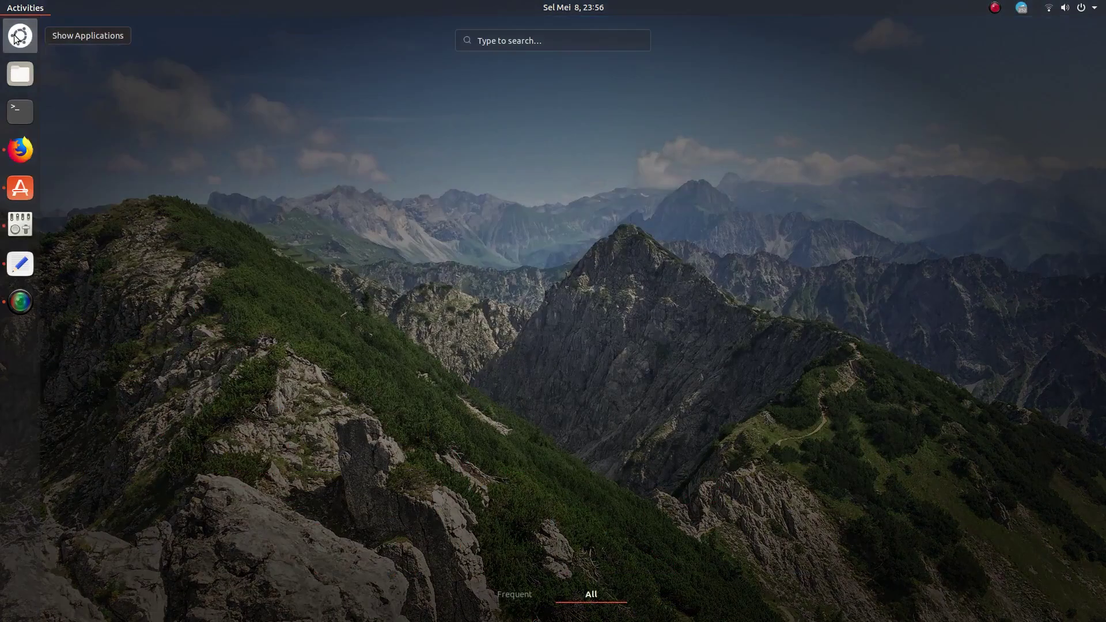
{"action": "left_click", "coordinate": [542, 597]}
{"action": "left_click", "coordinate": [590, 599]}
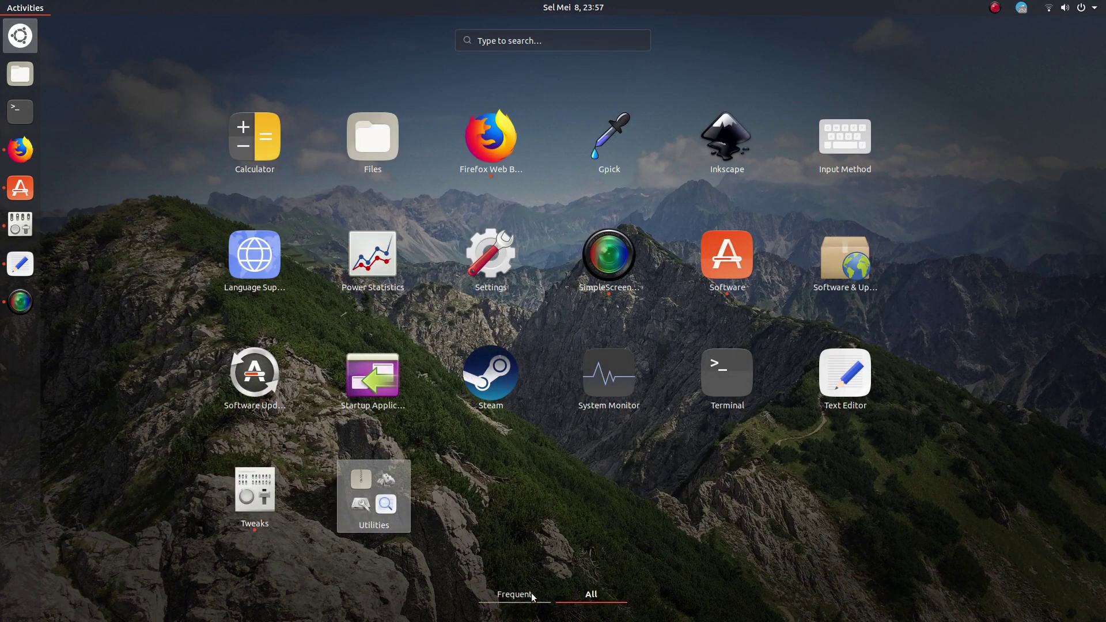
{"action": "left_click", "coordinate": [510, 595]}
{"action": "left_click", "coordinate": [599, 598]}
{"action": "left_click", "coordinate": [547, 597]}
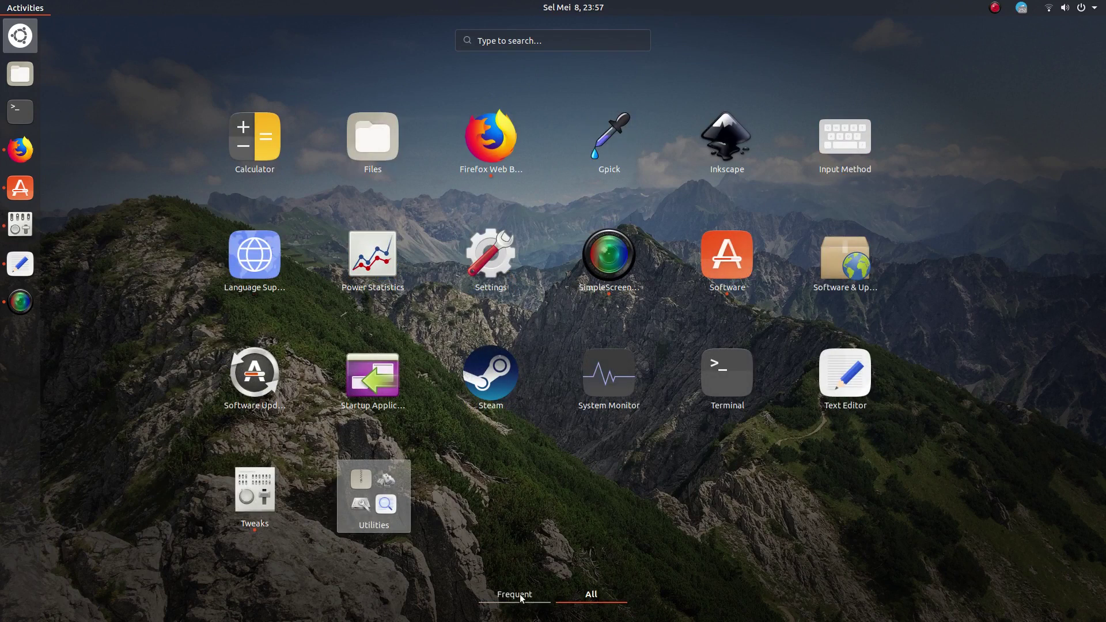
{"action": "left_click", "coordinate": [600, 597]}
{"action": "left_click", "coordinate": [29, 38]}
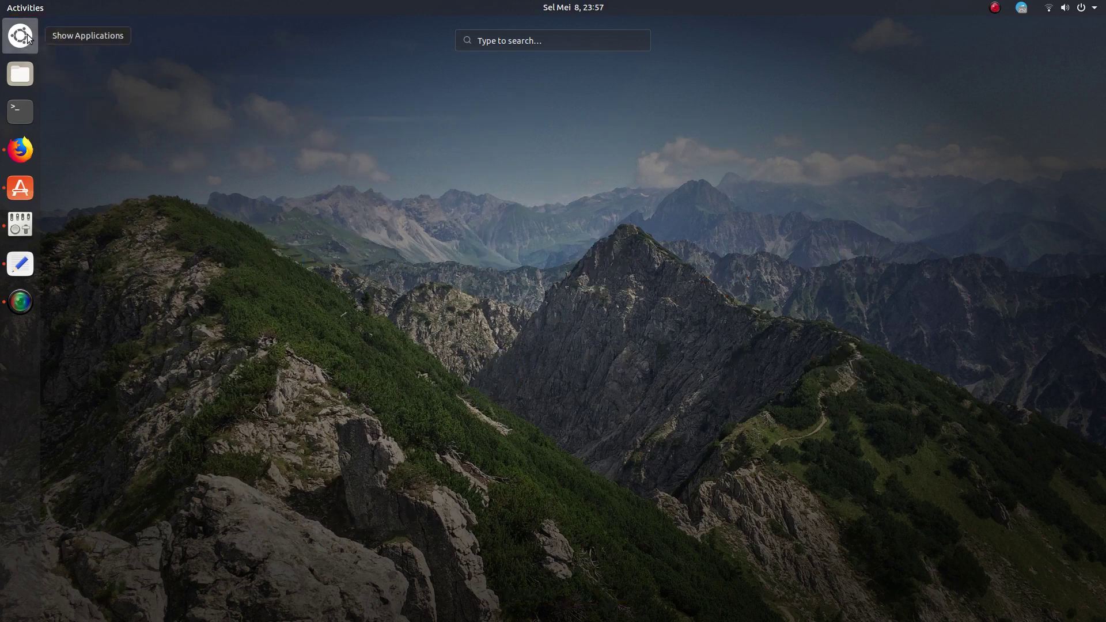
Open the Background settings from the desktop and view the desktop's context menu and the Settings application menu
{"action": "right_click", "coordinate": [254, 344]}
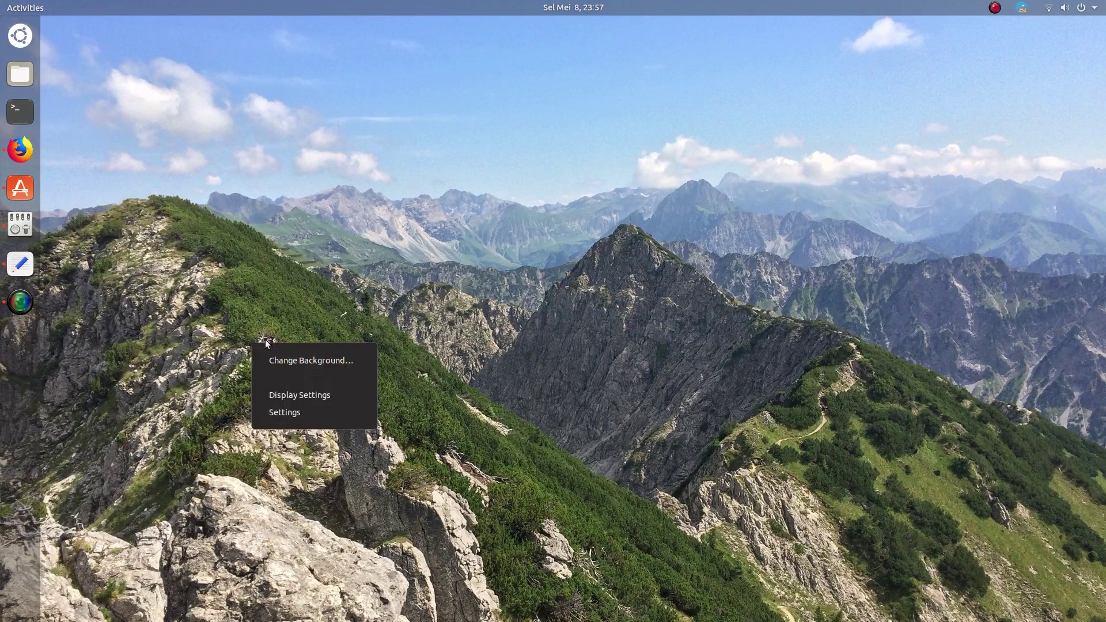
{"action": "left_click", "coordinate": [311, 360]}
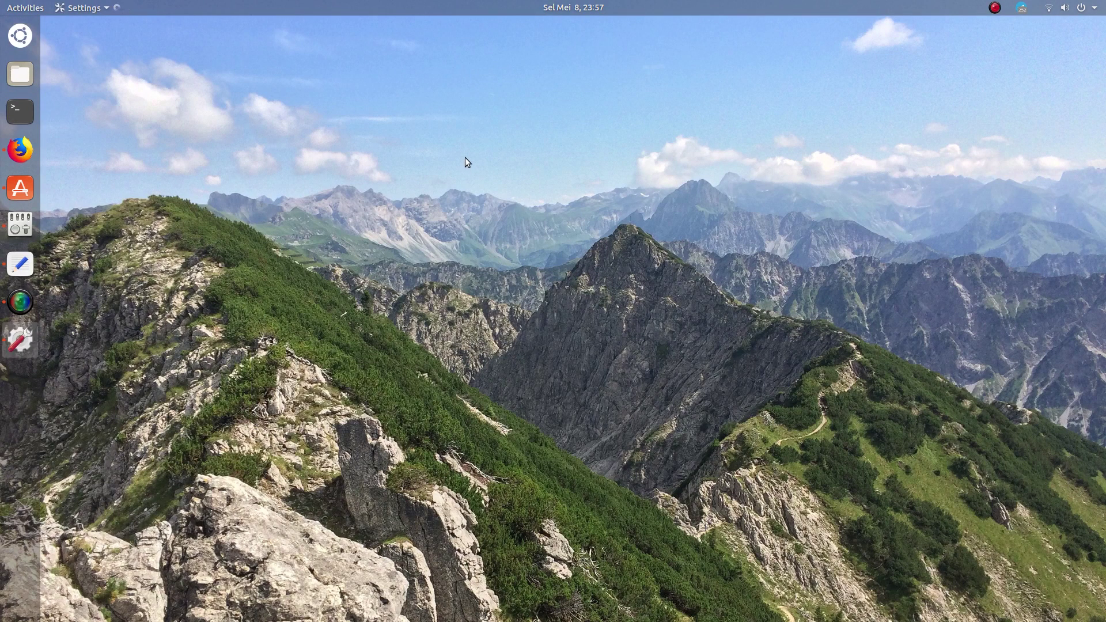
{"action": "right_click", "coordinate": [829, 223]}
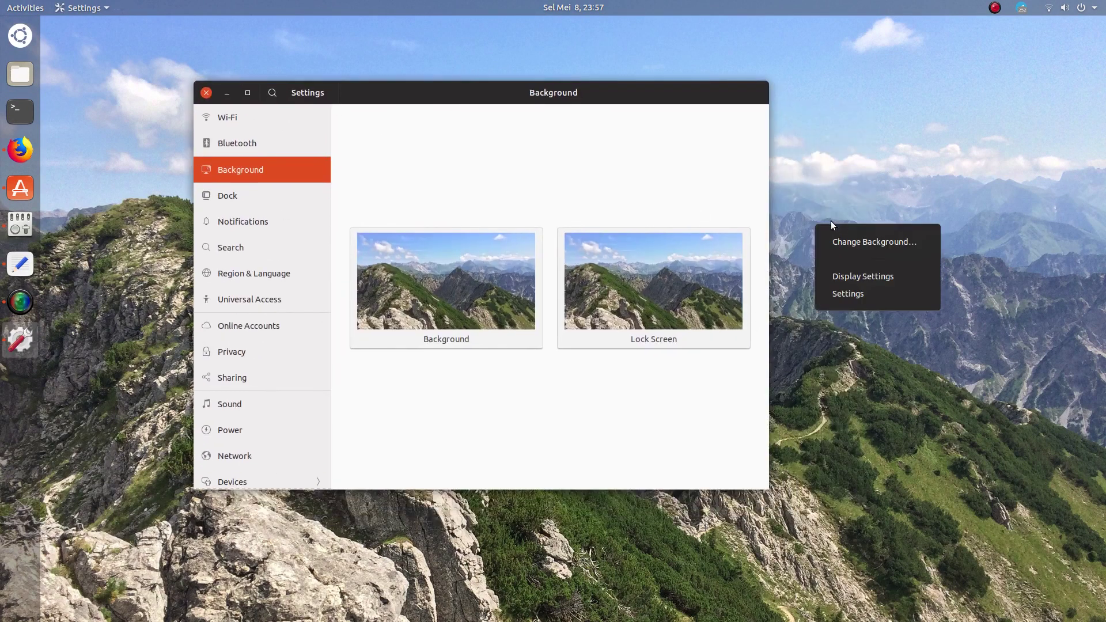
{"action": "left_click", "coordinate": [863, 292]}
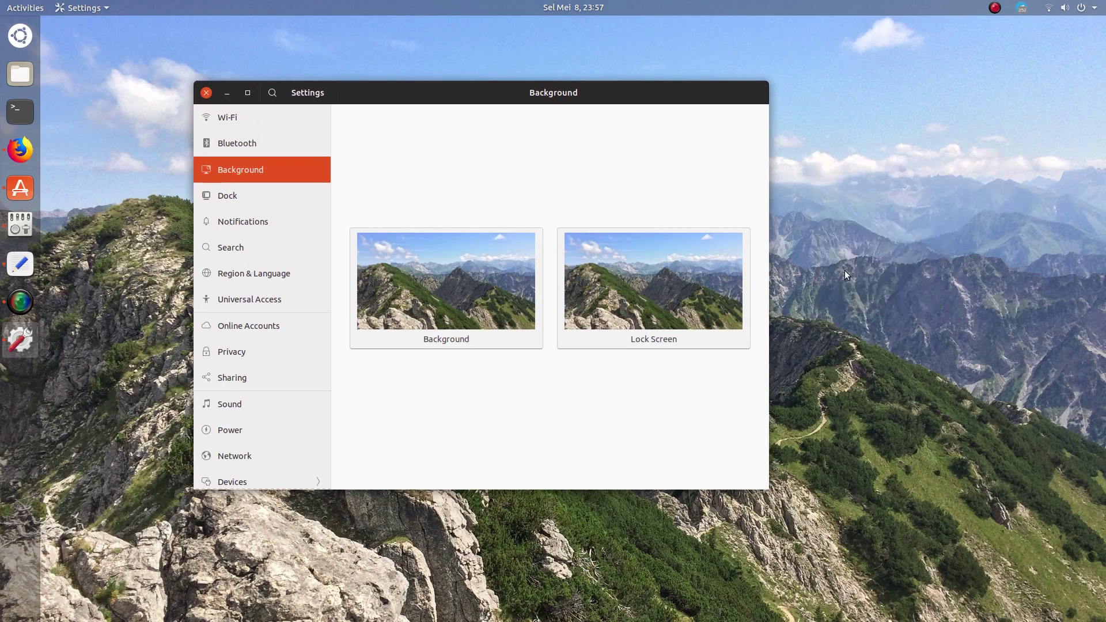
{"action": "left_click", "coordinate": [99, 10]}
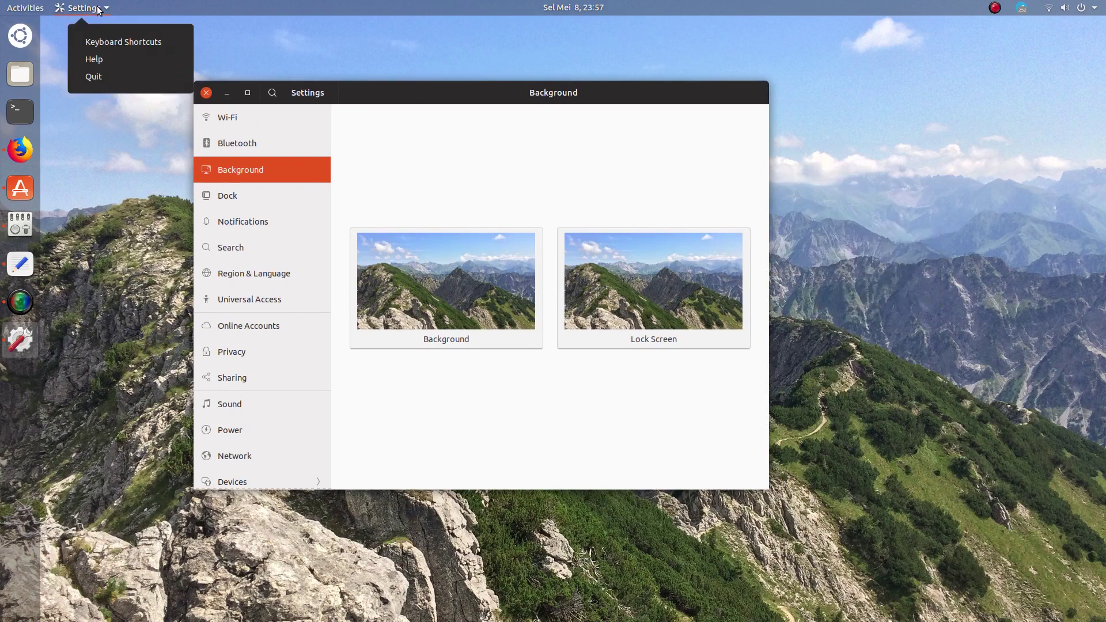
{"action": "left_click", "coordinate": [296, 47]}
Open the Home folder in Files, view its application menu, and move the window partly clear of the Settings window
{"action": "key", "text": "super+e"}
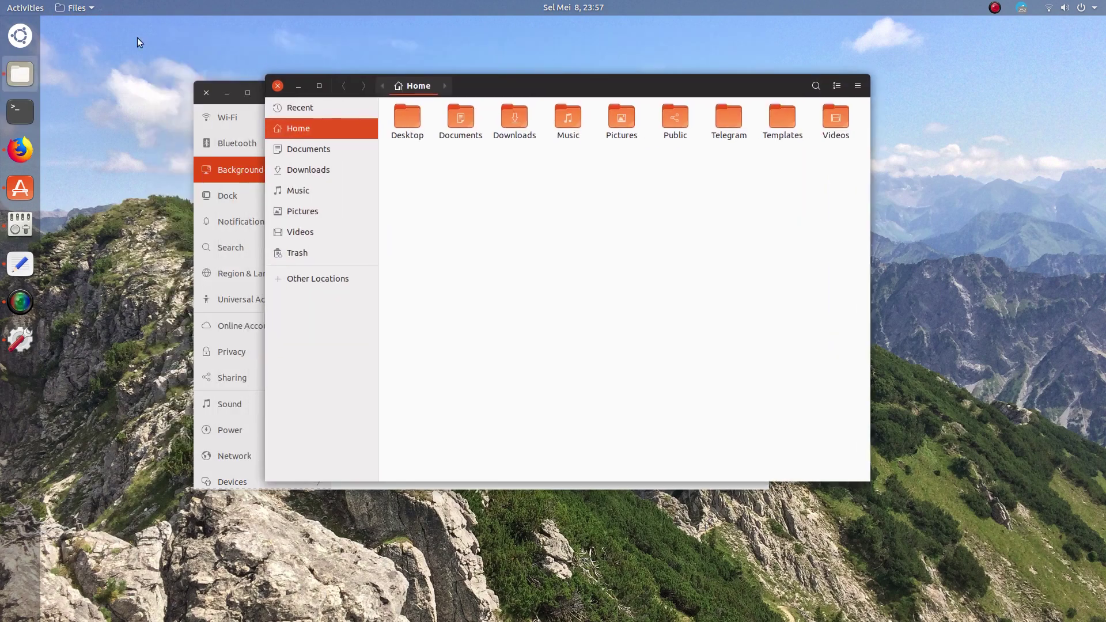
{"action": "left_click", "coordinate": [77, 8]}
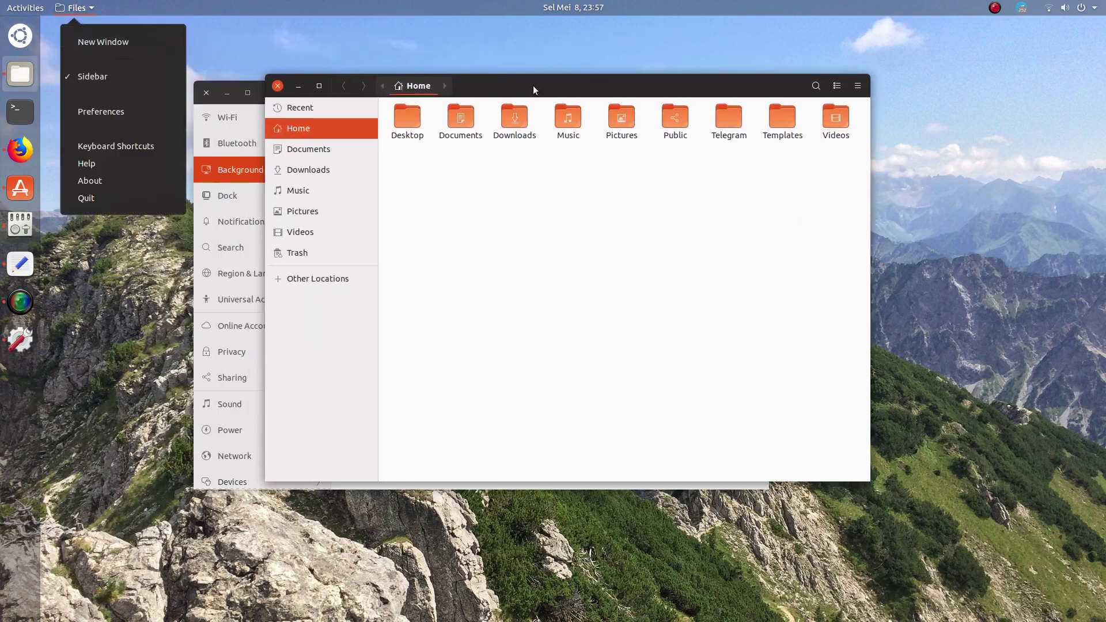
{"action": "left_click", "coordinate": [533, 85]}
{"action": "left_click_drag", "start_coordinate": [571, 97], "coordinate": [704, 171]}
Switch between the Settings and Files windows to compare their application menus
{"action": "left_click", "coordinate": [355, 81]}
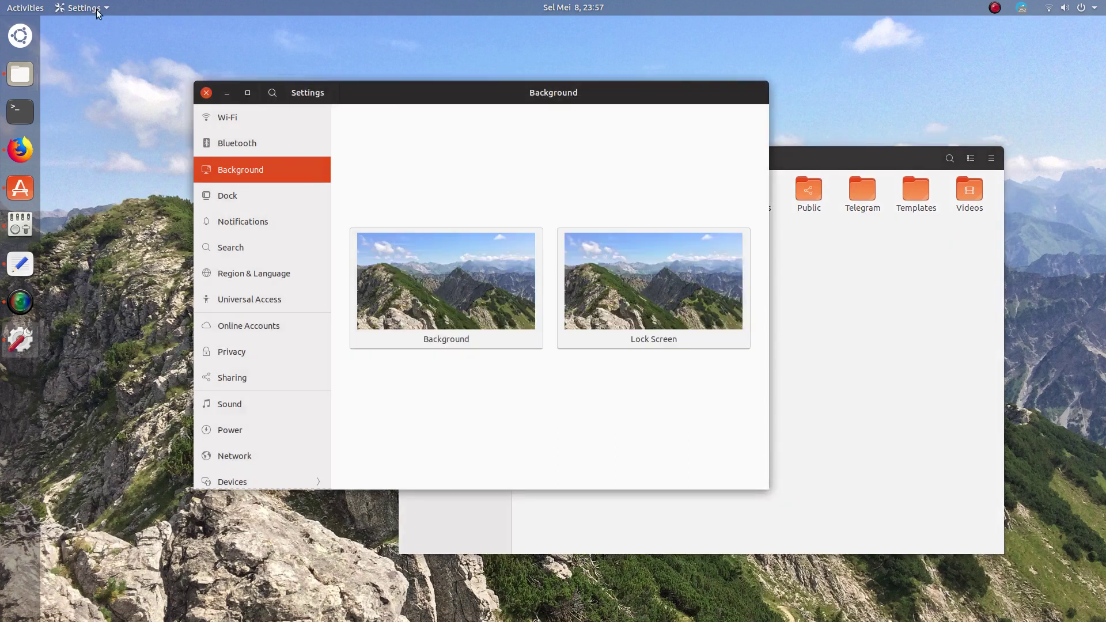
{"action": "left_click", "coordinate": [83, 8]}
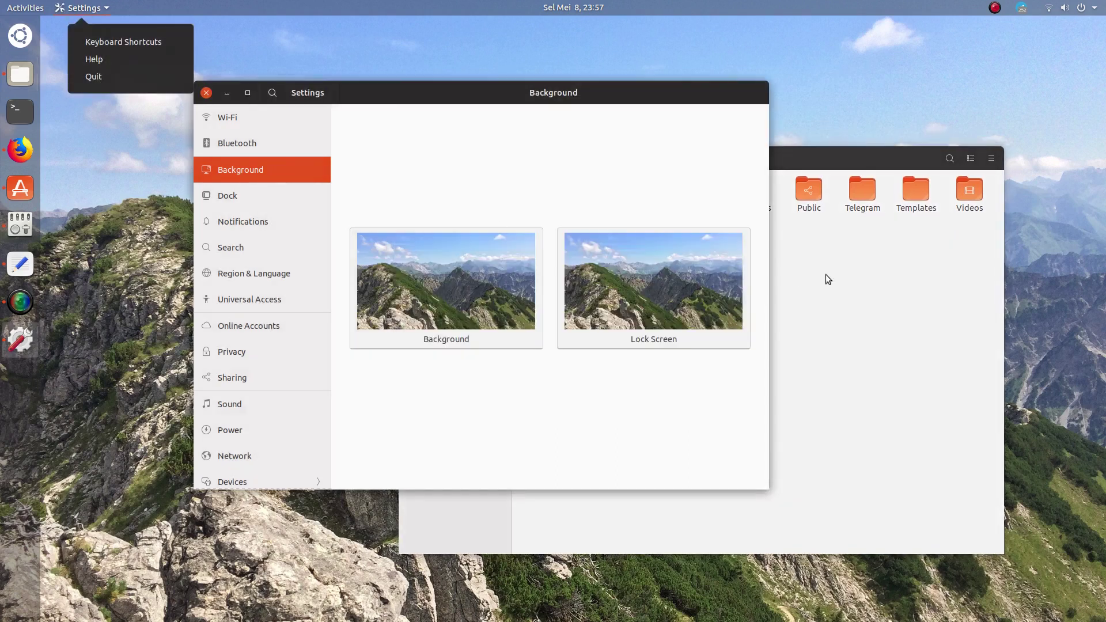
{"action": "left_click", "coordinate": [828, 278]}
{"action": "left_click", "coordinate": [862, 259]}
{"action": "left_click", "coordinate": [93, 7]}
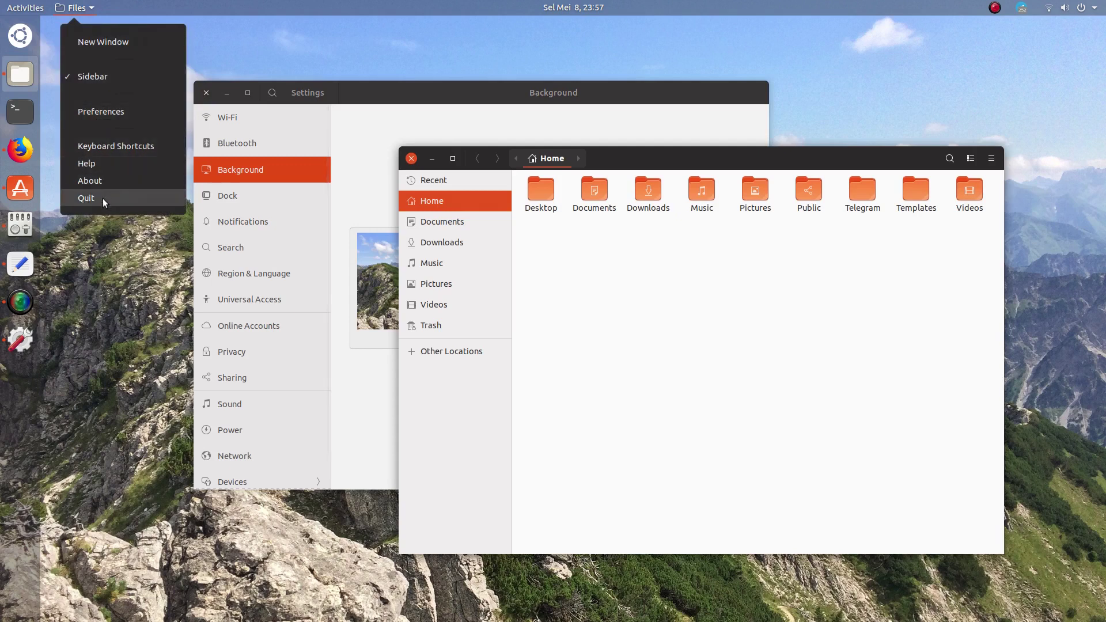
{"action": "left_click", "coordinate": [575, 260]}
Search the Home folder for "tets", return to Home, and compare its list and icon views
{"action": "left_click", "coordinate": [950, 160]}
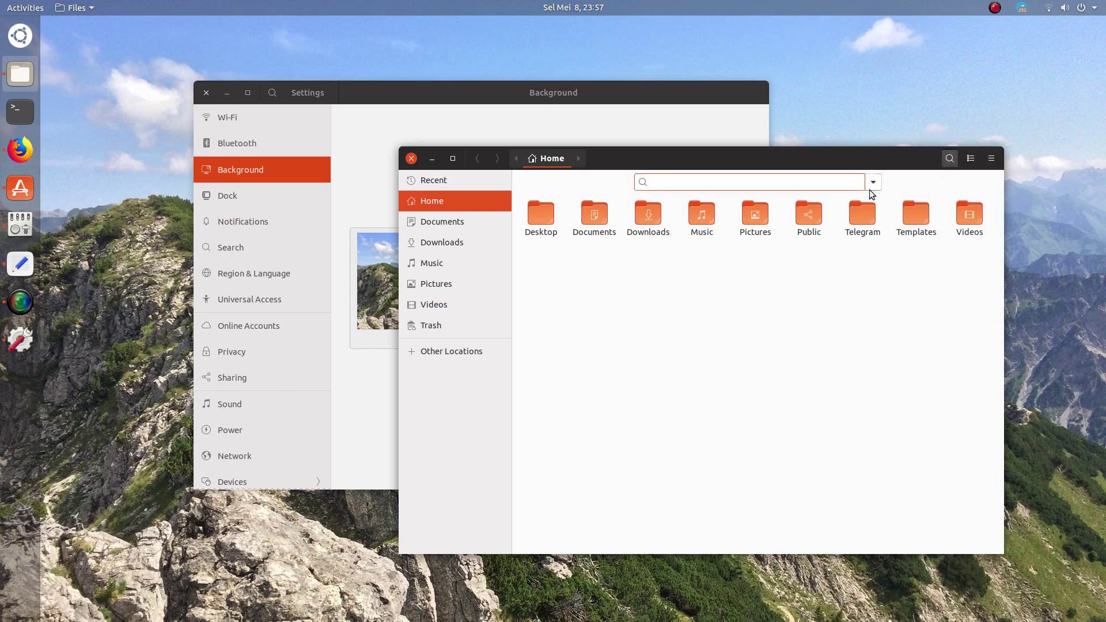
{"action": "type", "text": "tets"}
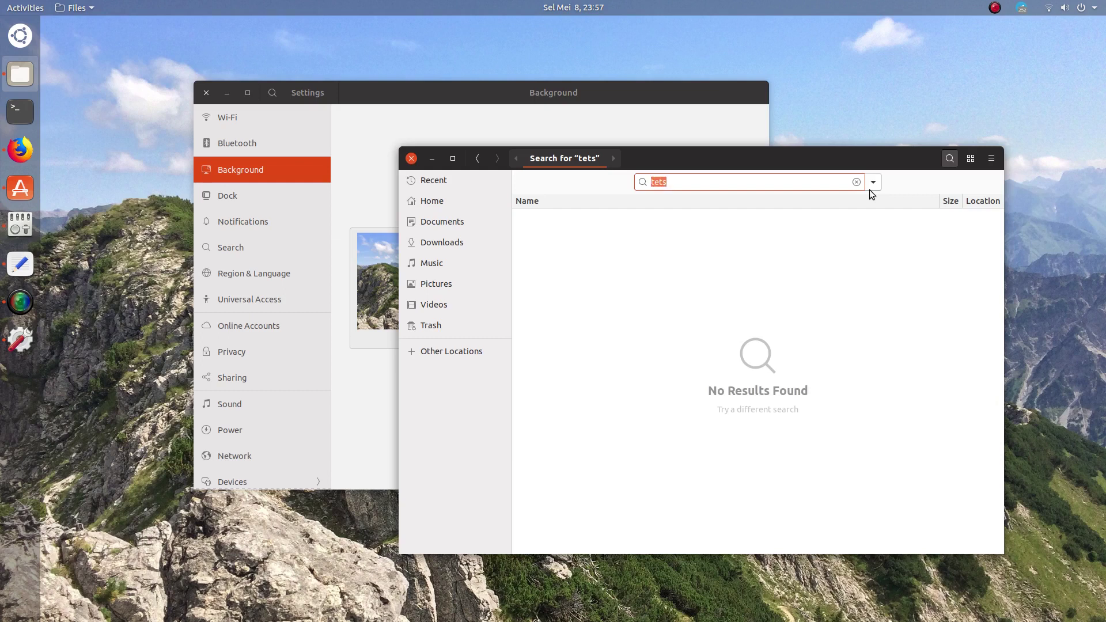
{"action": "key", "text": "Escape"}
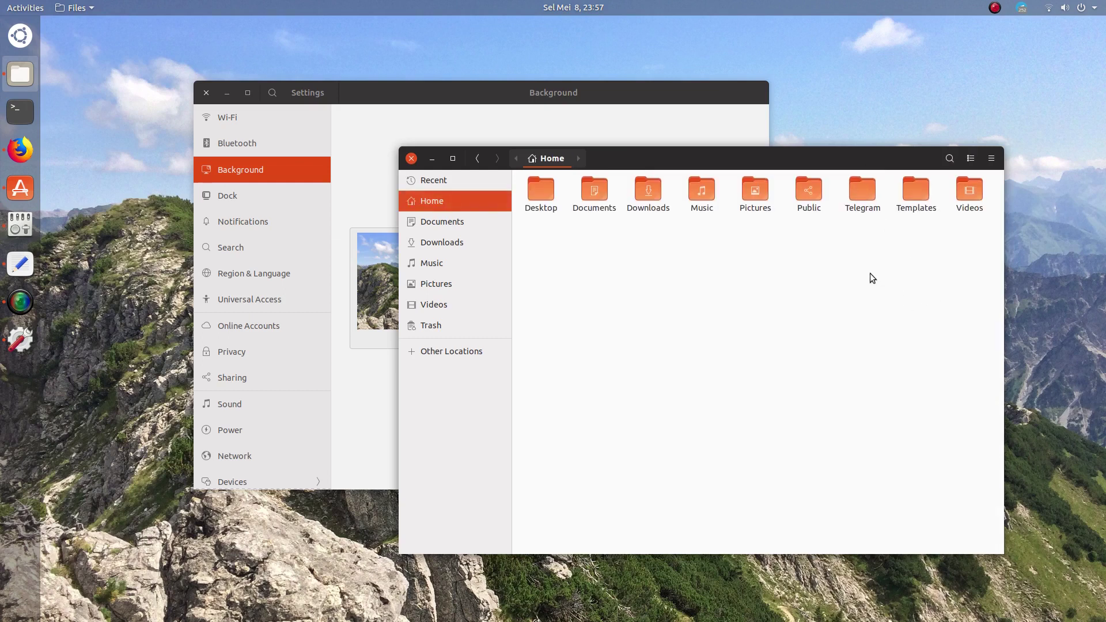
{"action": "left_click", "coordinate": [475, 159]}
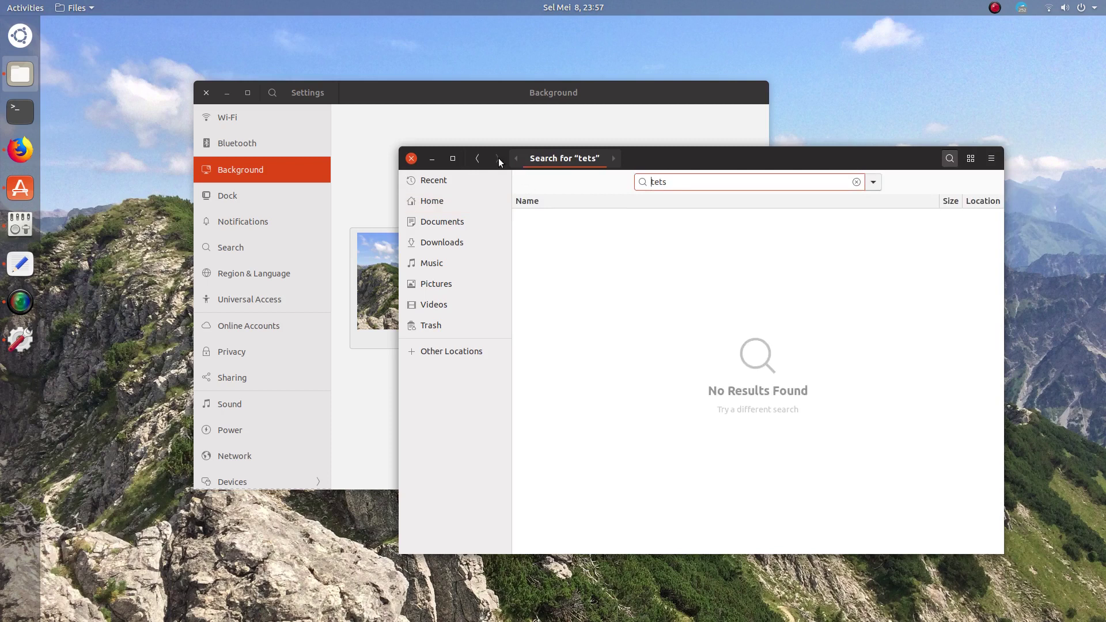
{"action": "left_click", "coordinate": [486, 199]}
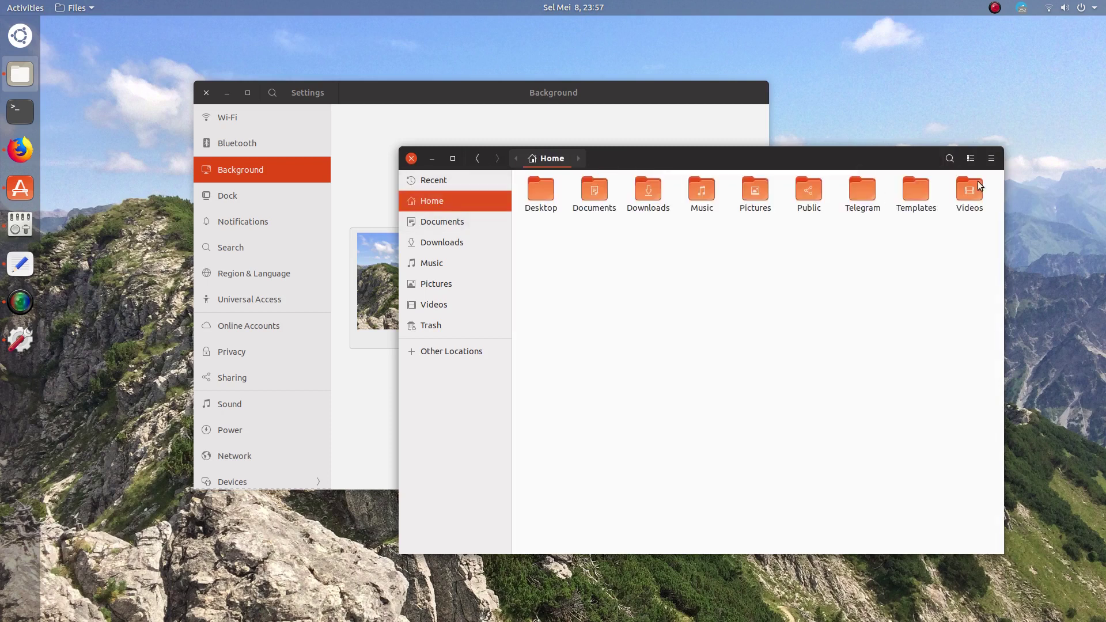
{"action": "left_click", "coordinate": [969, 161]}
{"action": "left_click", "coordinate": [971, 162]}
Maximize and restore the Files window using its window options, and move it over the Settings window
{"action": "right_click", "coordinate": [882, 154]}
{"action": "left_click", "coordinate": [911, 197]}
{"action": "right_click", "coordinate": [891, 30]}
{"action": "left_click", "coordinate": [910, 74]}
{"action": "right_click", "coordinate": [891, 154]}
{"action": "left_click", "coordinate": [931, 218]}
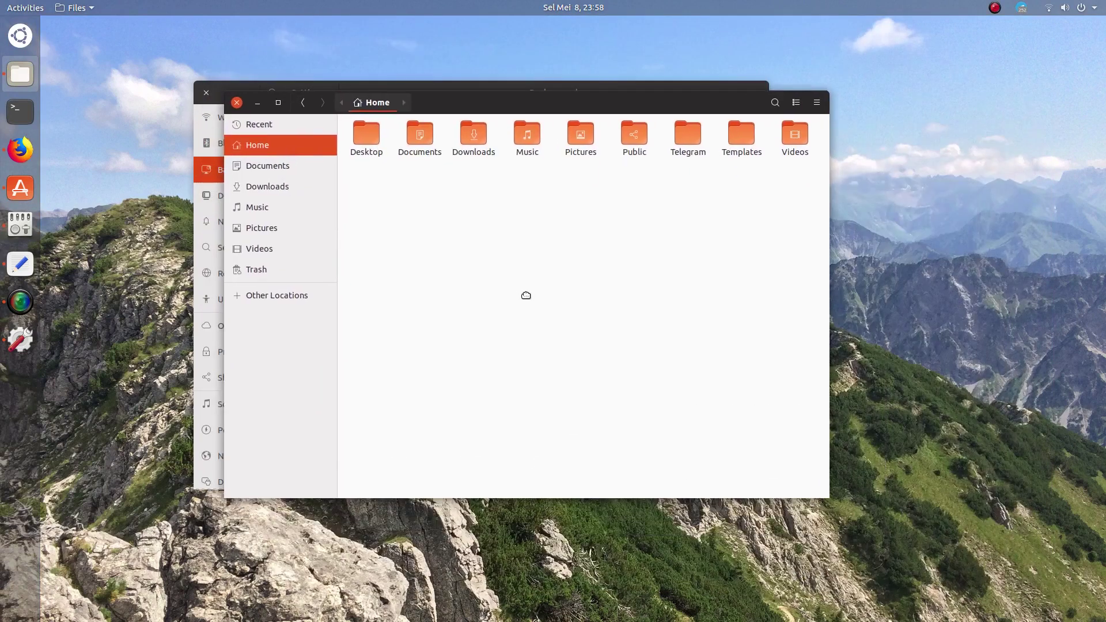
Try Always on Top for the Files window by focusing Settings behind it, and turn the option off again
{"action": "right_click", "coordinate": [709, 104]}
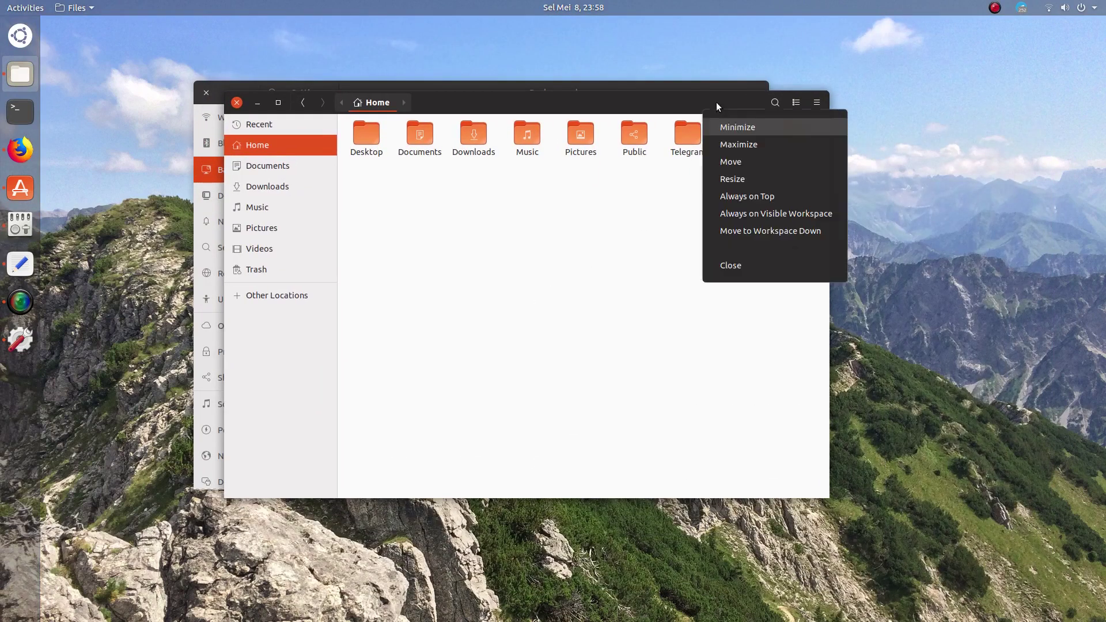
{"action": "left_click", "coordinate": [761, 197]}
{"action": "key", "text": "Escape"}
{"action": "left_click", "coordinate": [477, 82]}
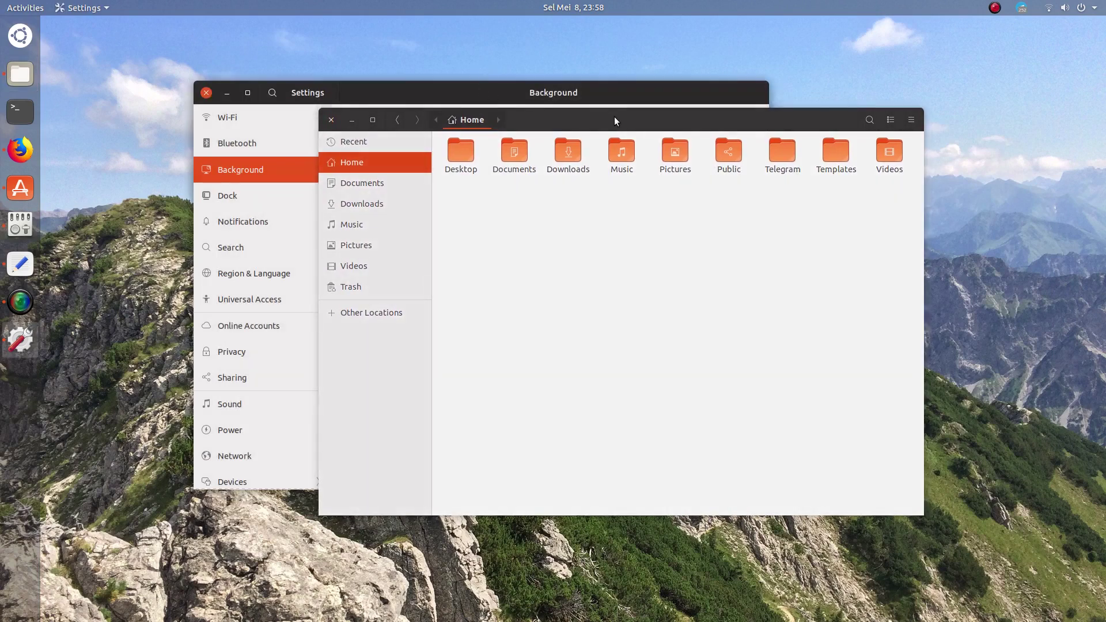
{"action": "right_click", "coordinate": [655, 125]}
{"action": "left_click", "coordinate": [686, 213]}
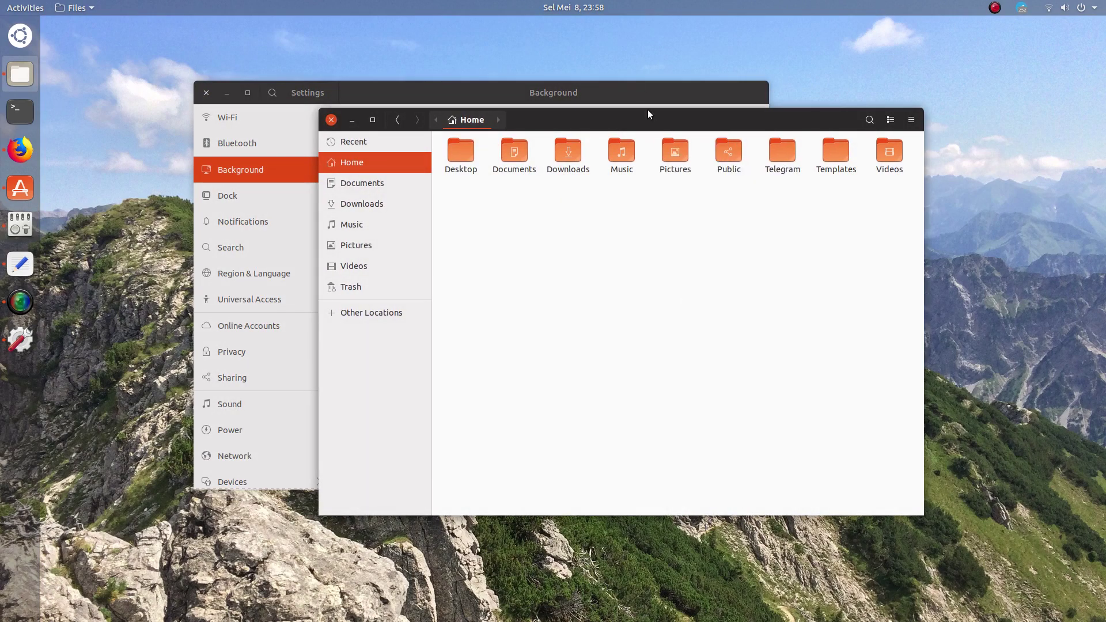
{"action": "left_click", "coordinate": [647, 103]}
{"action": "left_click", "coordinate": [783, 123]}
Turn Always on Visible Workspace on and off again for the Files window
{"action": "right_click", "coordinate": [755, 126]}
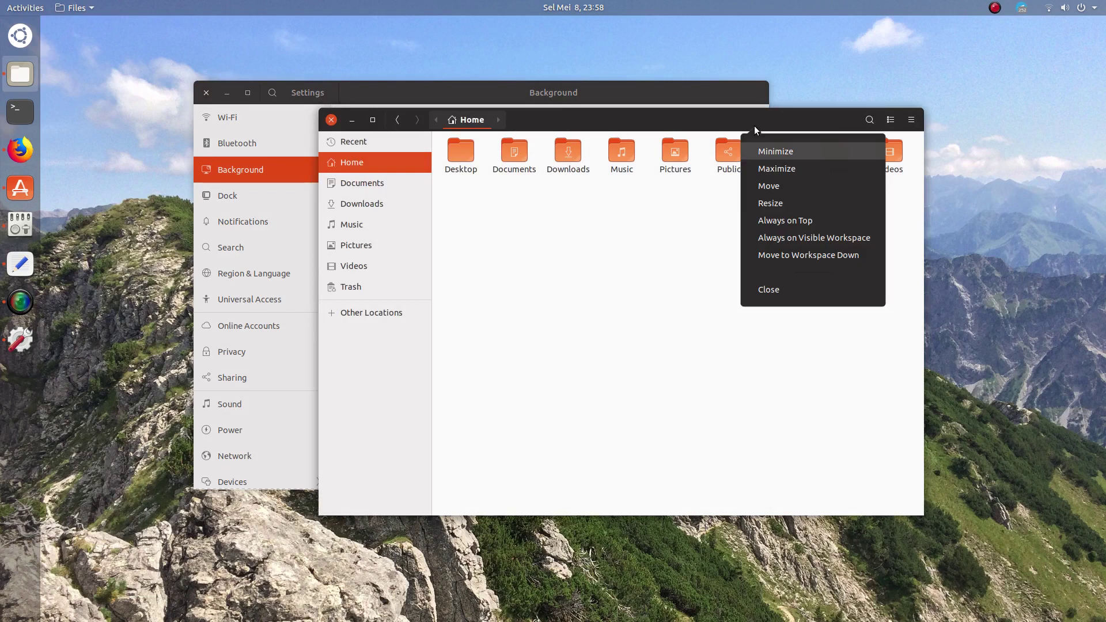
{"action": "left_click", "coordinate": [841, 242]}
{"action": "right_click", "coordinate": [814, 118]}
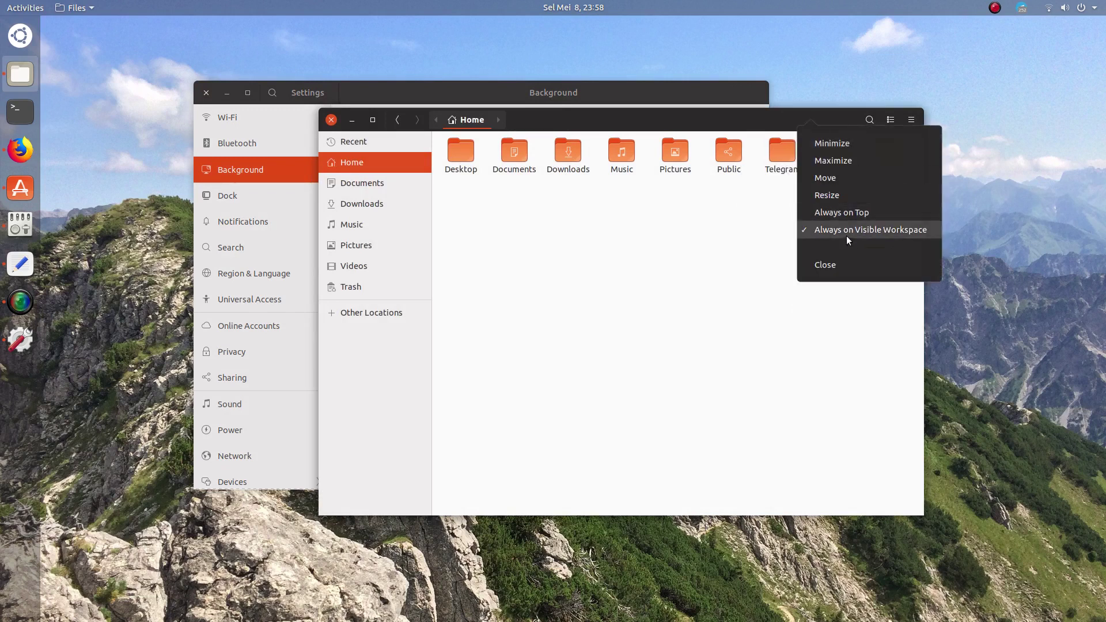
{"action": "left_click", "coordinate": [844, 230]}
Send the Files window to the workspace below, move it back to the first one from the overview, and enter the empty second workspace
{"action": "right_click", "coordinate": [808, 110]}
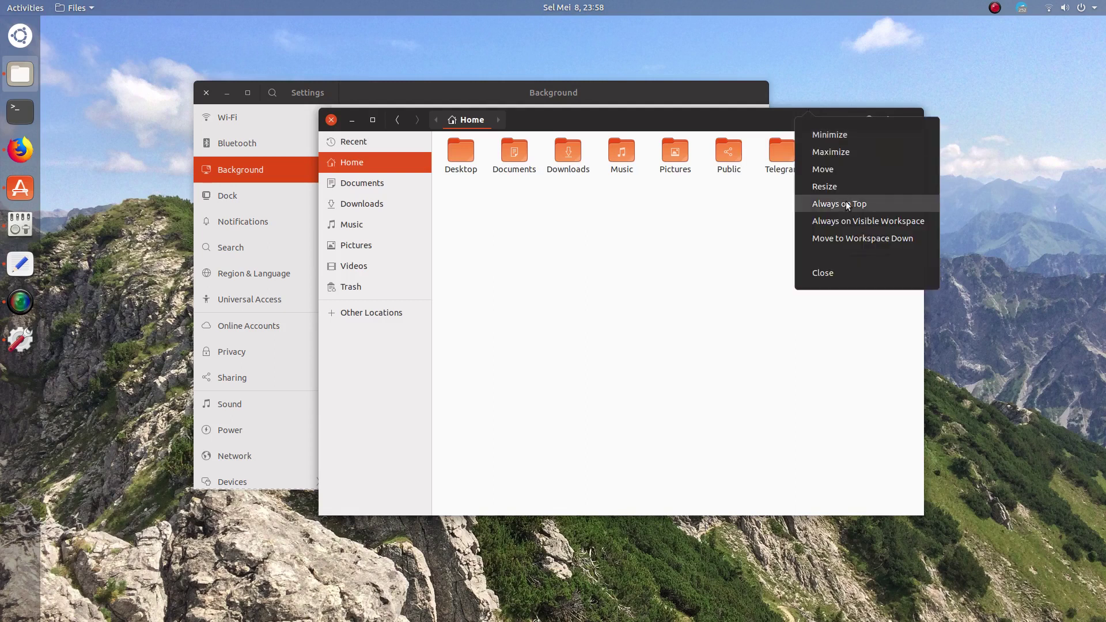
{"action": "left_click", "coordinate": [847, 239]}
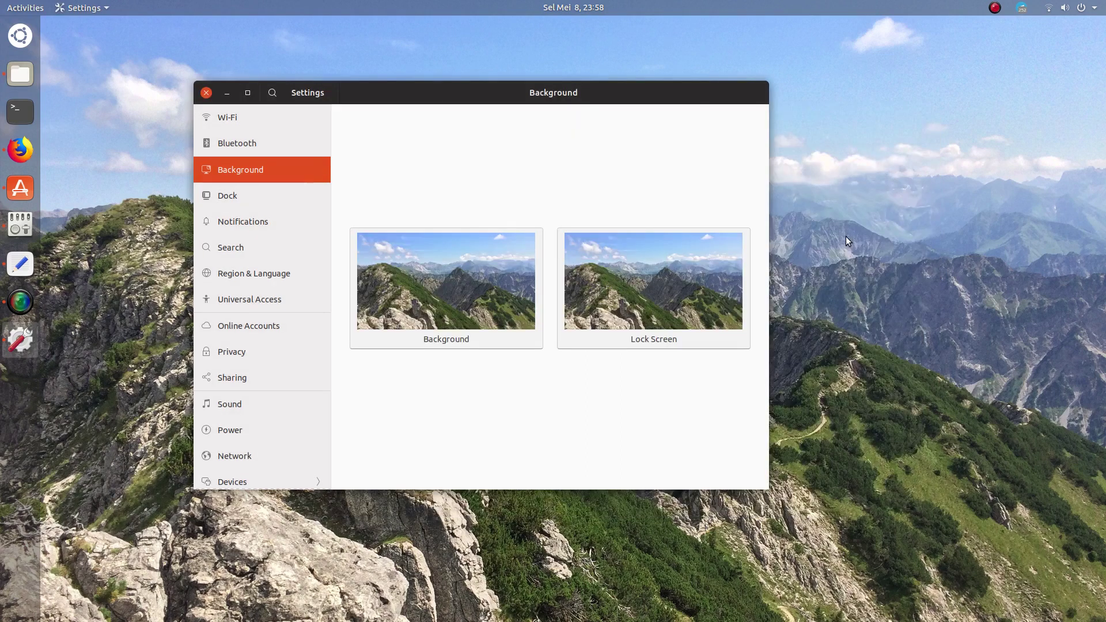
{"action": "left_click", "coordinate": [8, 2]}
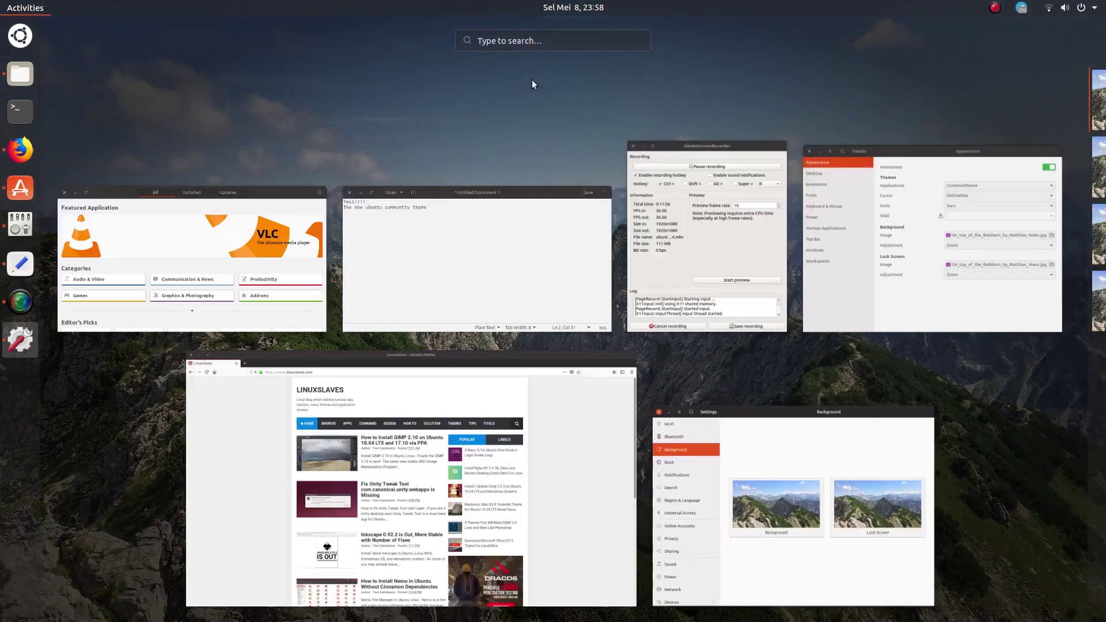
{"action": "left_click", "coordinate": [1056, 169]}
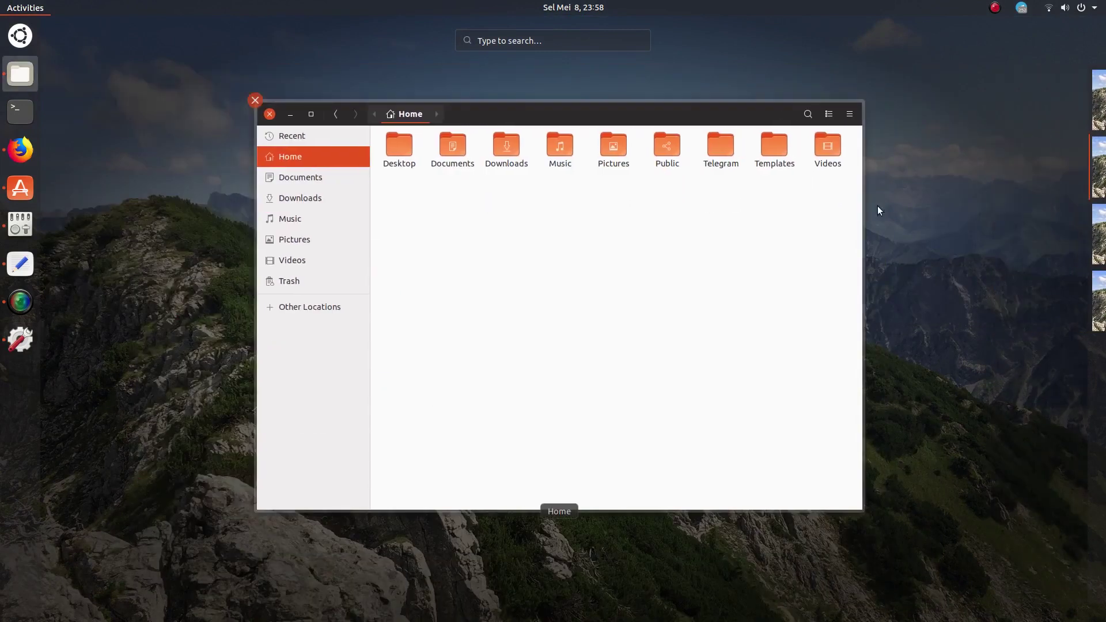
{"action": "left_click_drag", "start_coordinate": [1037, 167], "coordinate": [1060, 98]}
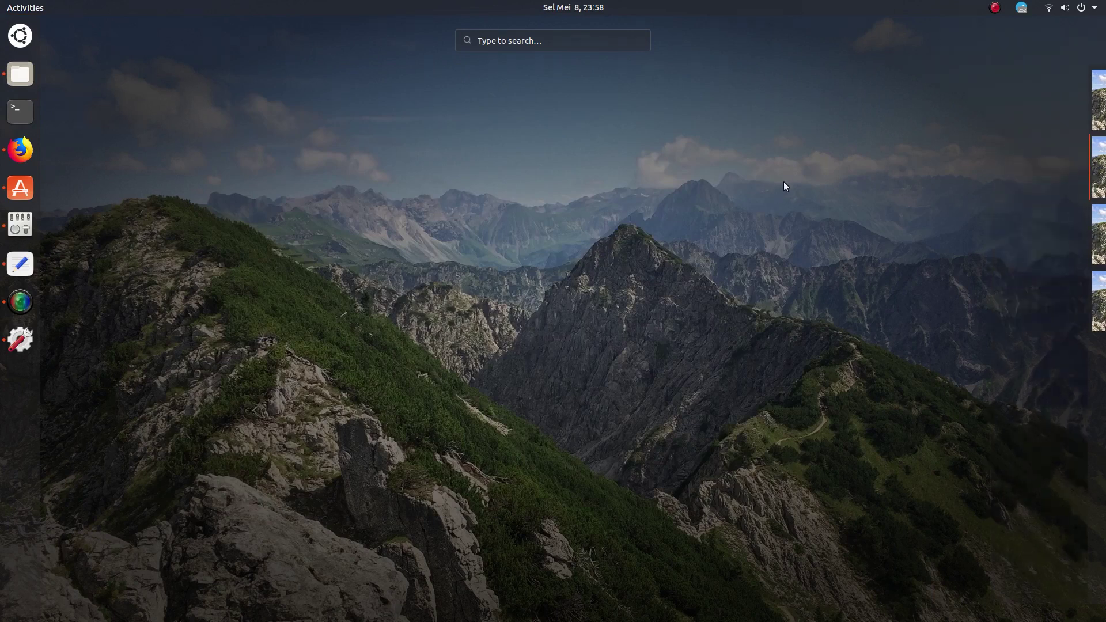
{"action": "left_click", "coordinate": [783, 181]}
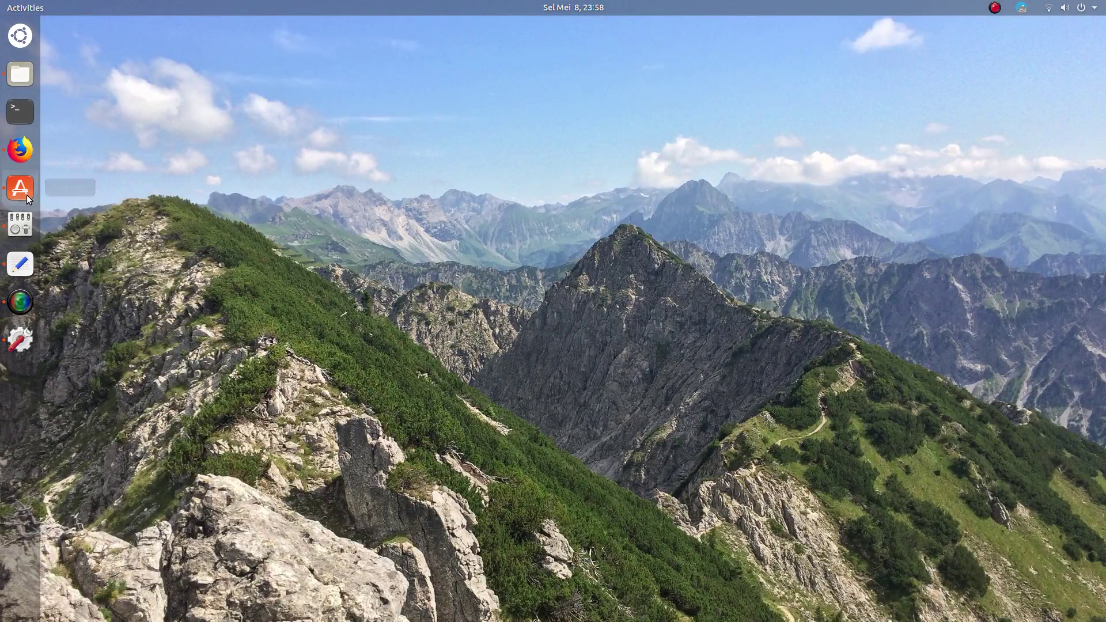
Open a Terminal window on the second workspace and move it to the first workspace from the overview
{"action": "key", "text": "alt+Tab"}
{"action": "key", "text": "Escape"}
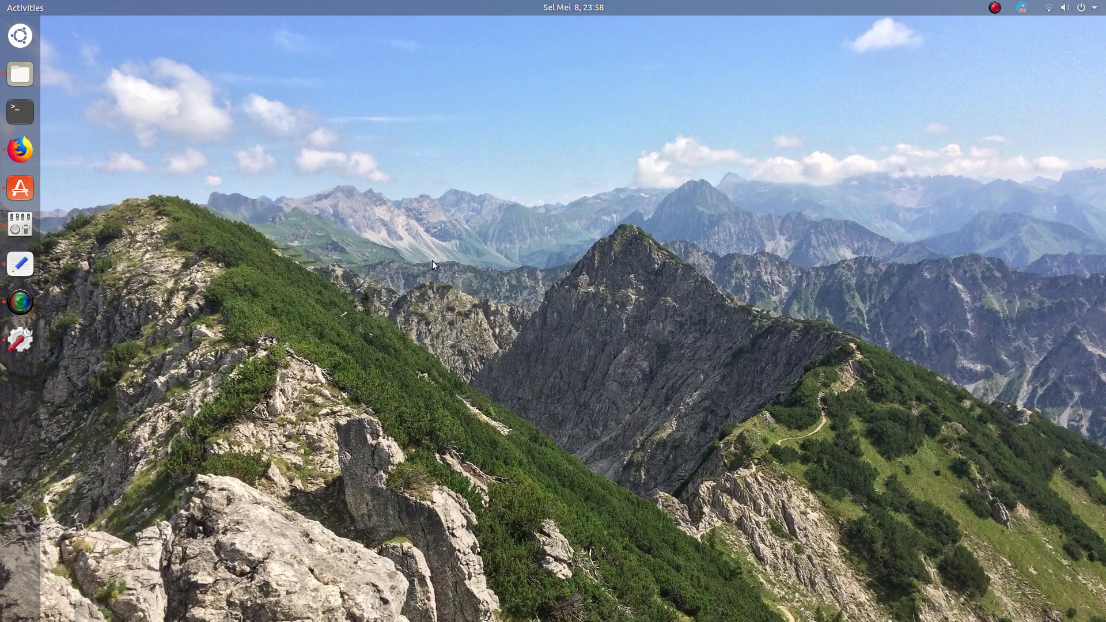
{"action": "left_click", "coordinate": [36, 110]}
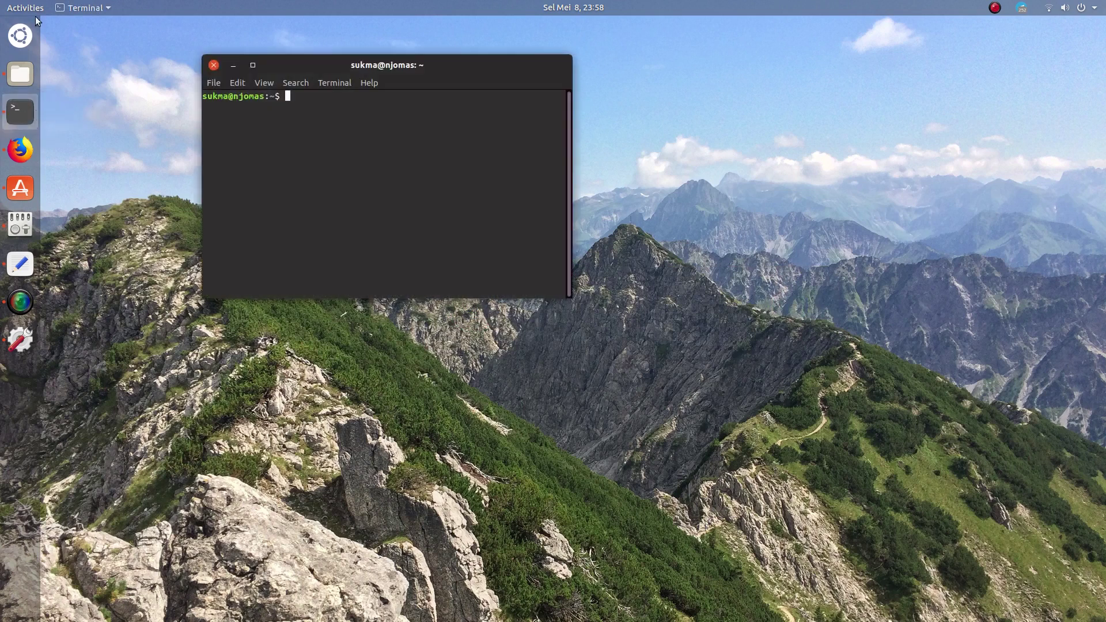
{"action": "left_click", "coordinate": [29, 8]}
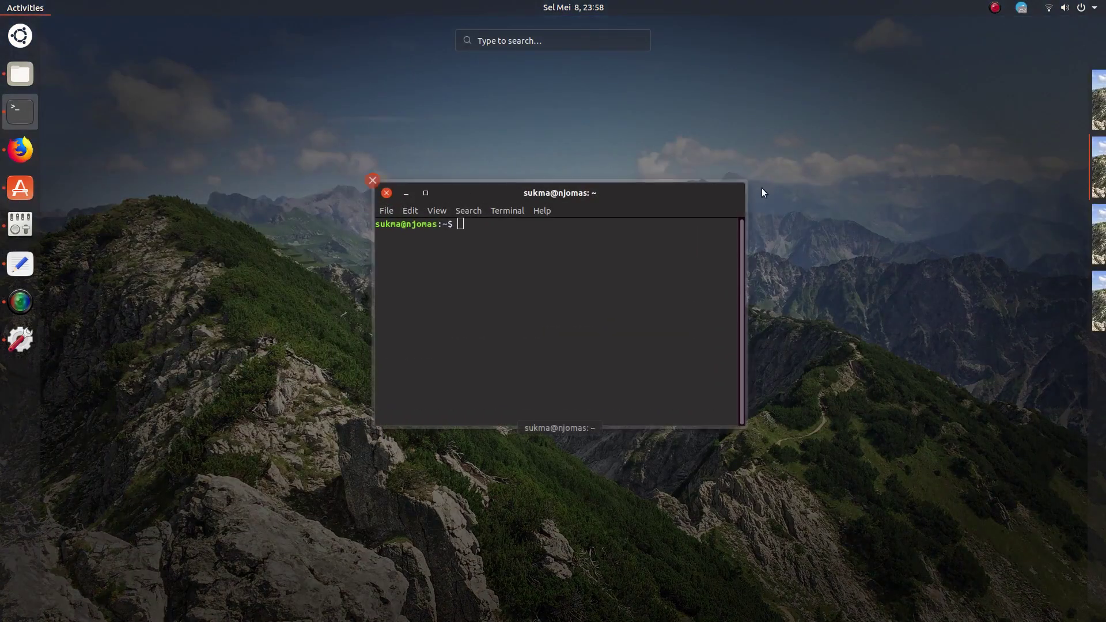
{"action": "mouse_move", "coordinate": [1048, 172]}
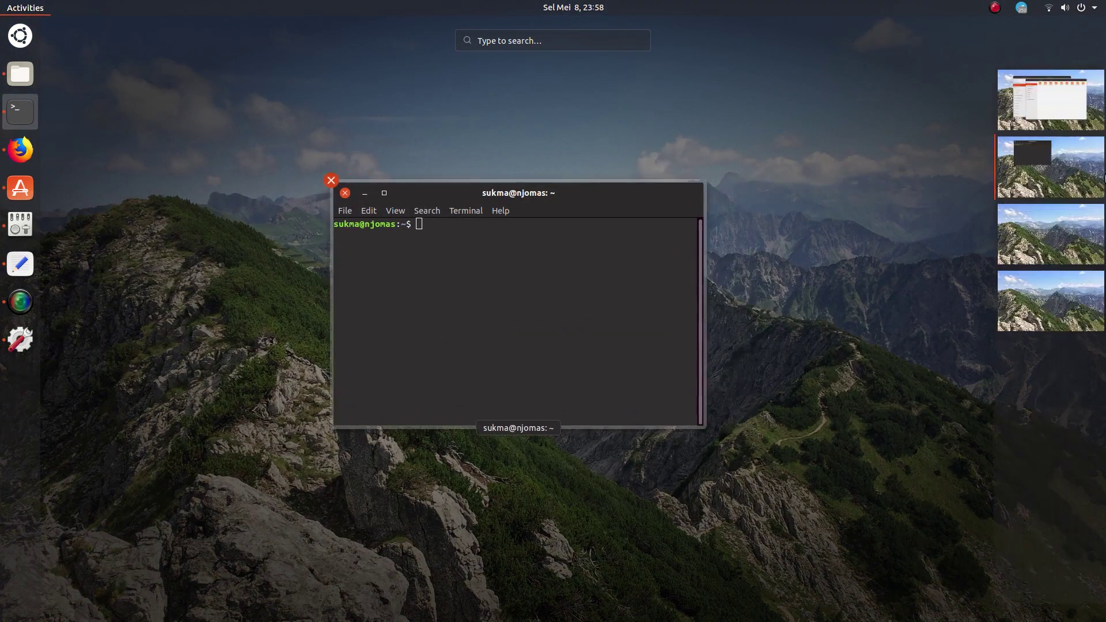
{"action": "left_click", "coordinate": [1066, 99]}
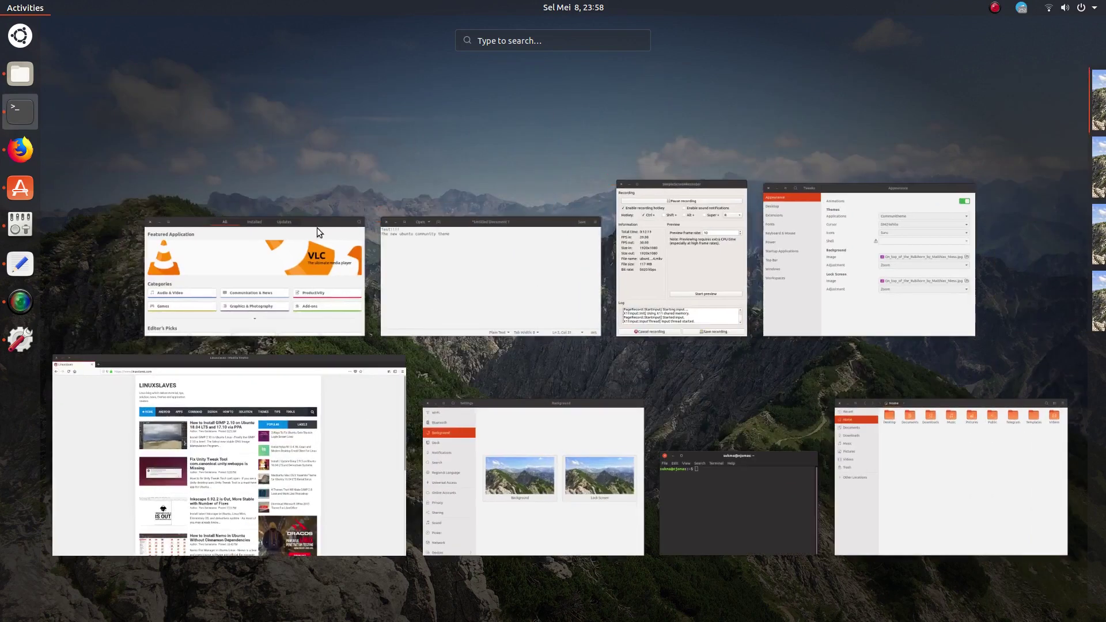
Close the Software window from the overview, try rearranging the window previews, and return to the desktop
{"action": "left_click", "coordinate": [143, 216]}
{"action": "left_click_drag", "start_coordinate": [476, 259], "coordinate": [566, 368]}
{"action": "left_click_drag", "start_coordinate": [609, 330], "coordinate": [148, 316]}
{"action": "left_click_drag", "start_coordinate": [225, 313], "coordinate": [579, 225]}
{"action": "left_click_drag", "start_coordinate": [720, 259], "coordinate": [247, 258]}
{"action": "left_click_drag", "start_coordinate": [694, 471], "coordinate": [766, 254]}
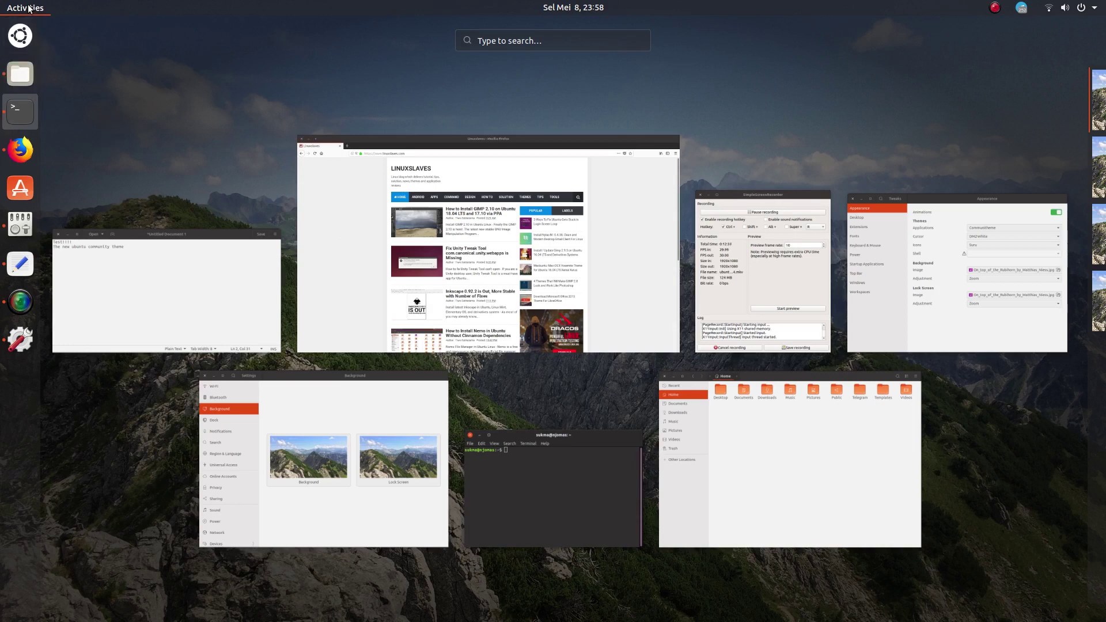
{"action": "left_click", "coordinate": [297, 157]}
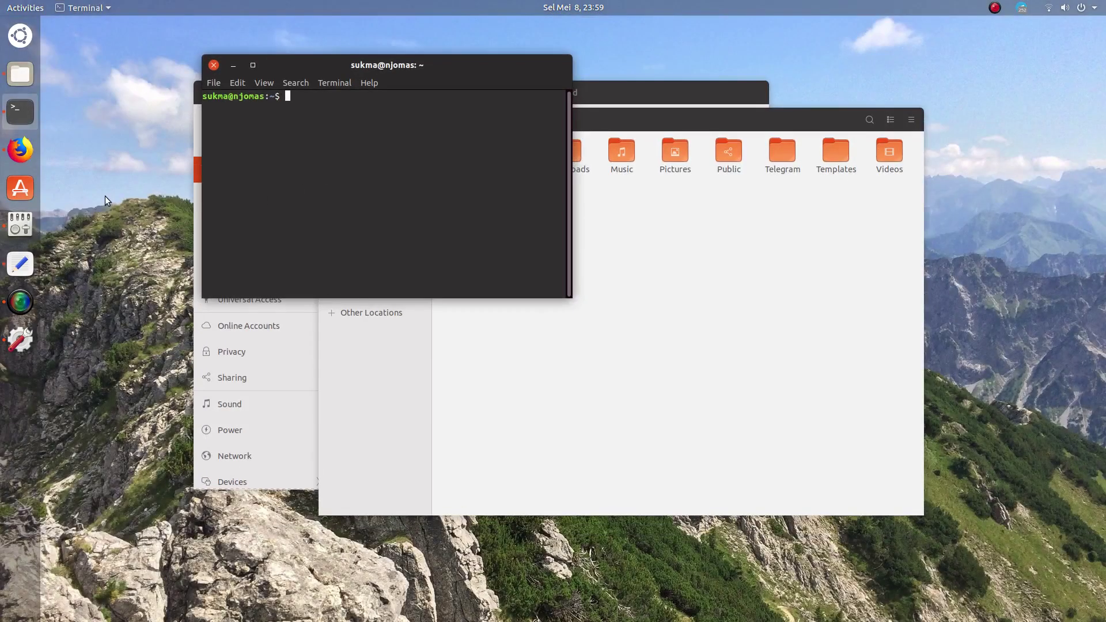
Open four more Terminal windows
{"action": "key", "text": "ctrl+alt+t"}
{"action": "key", "text": "ctrl+alt+t"}
{"action": "key", "text": "ctrl+alt+t"}
{"action": "key", "text": "ctrl+alt+t"}
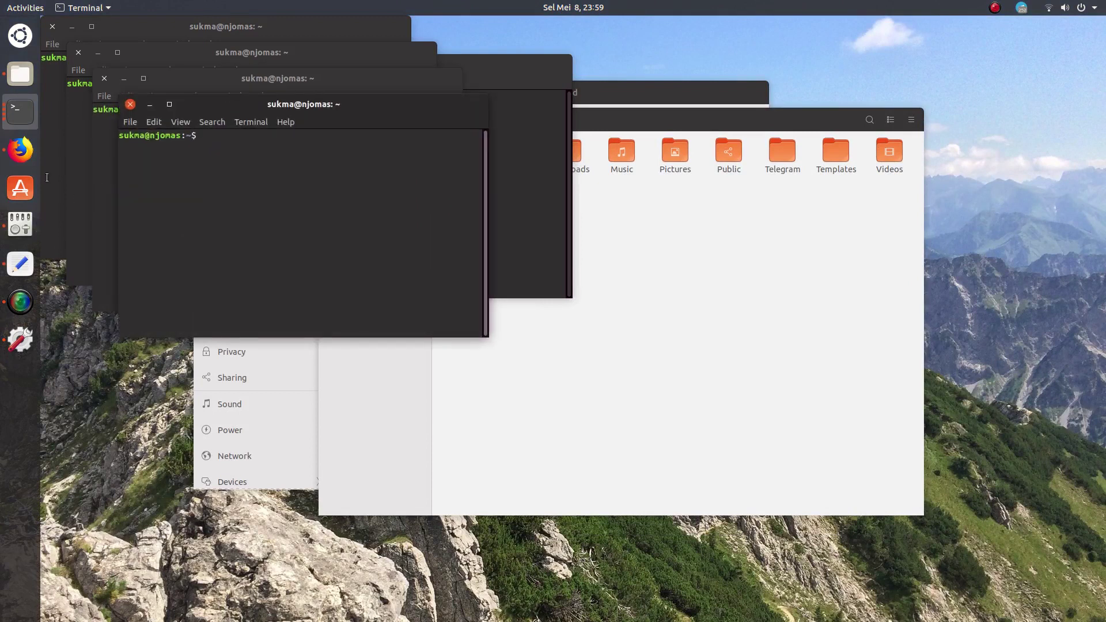
Show the previews of all Terminal windows from the dock and close three of those windows there
{"action": "right_click", "coordinate": [16, 119]}
{"action": "left_click", "coordinate": [16, 119]}
{"action": "left_click", "coordinate": [17, 119]}
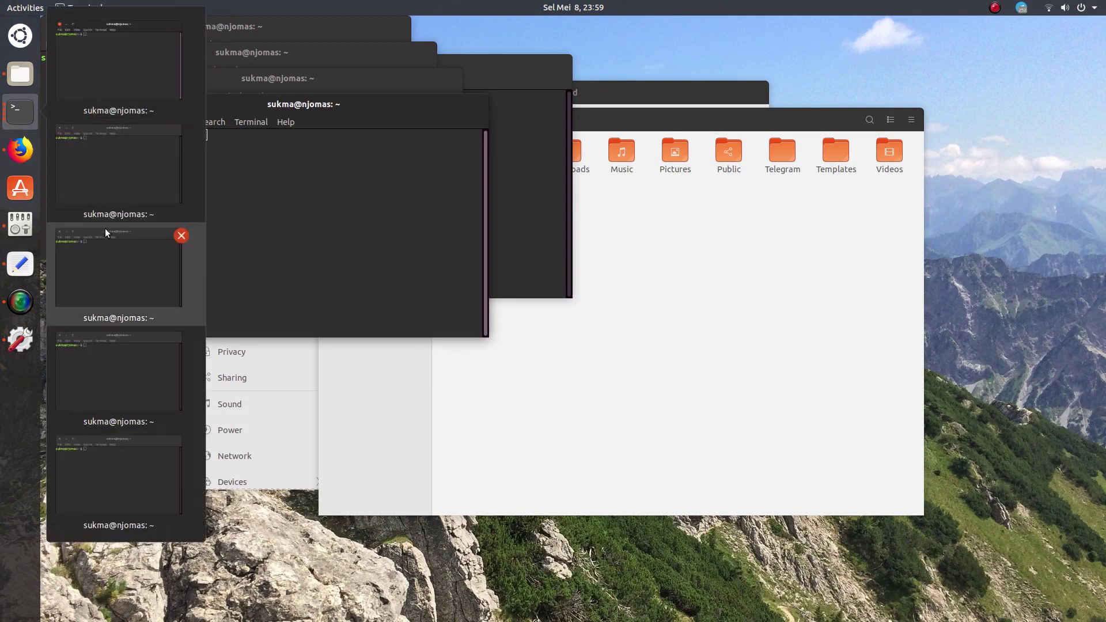
{"action": "left_click", "coordinate": [182, 443]}
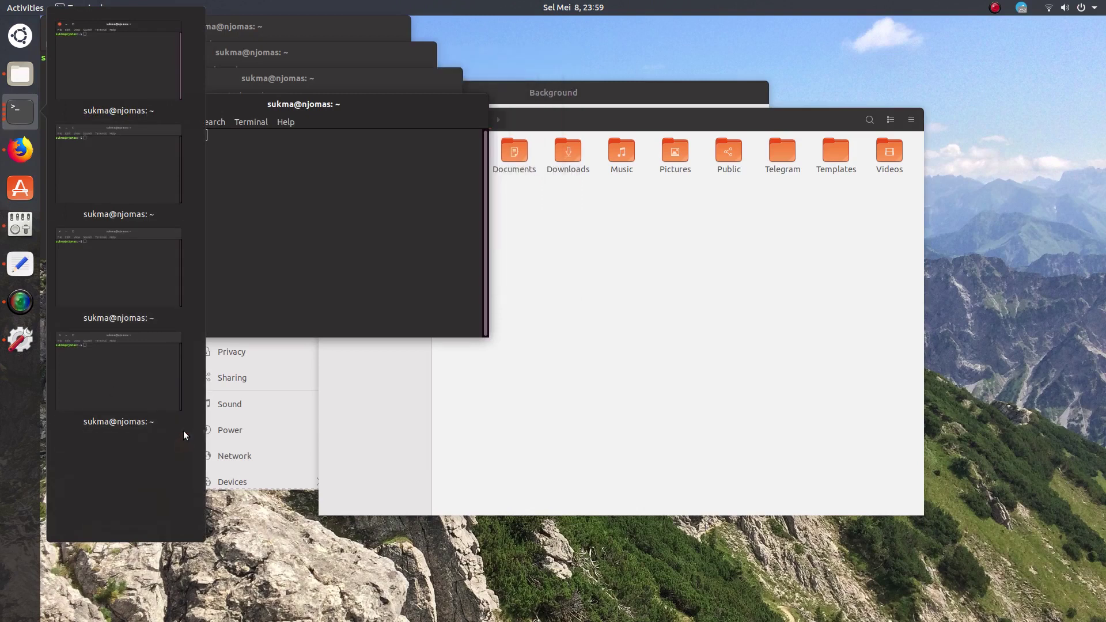
{"action": "left_click", "coordinate": [181, 340]}
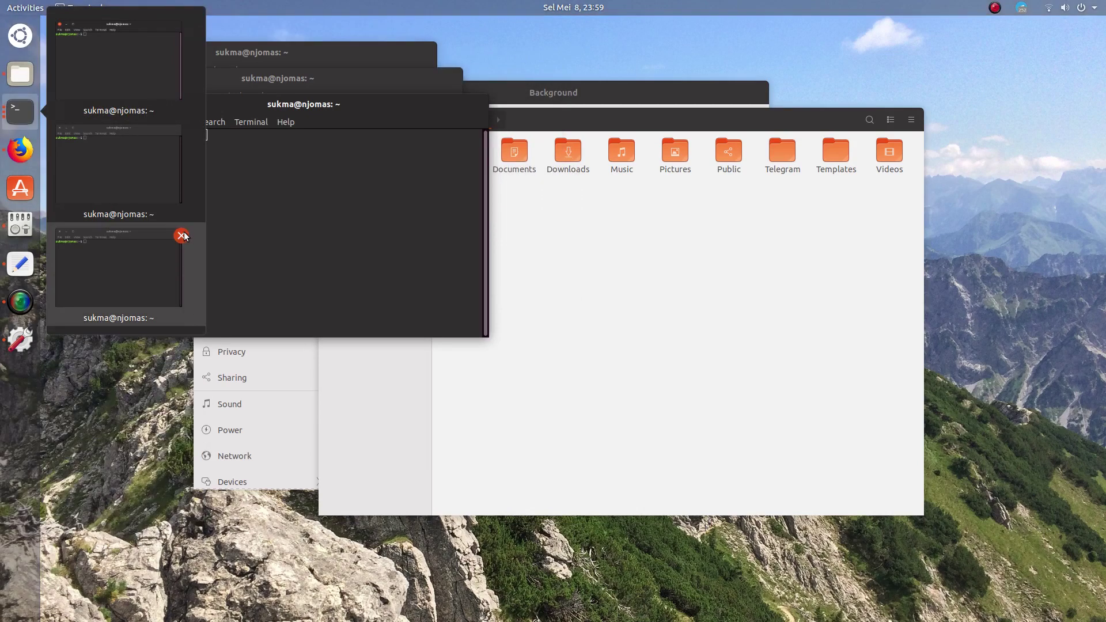
{"action": "left_click", "coordinate": [182, 236]}
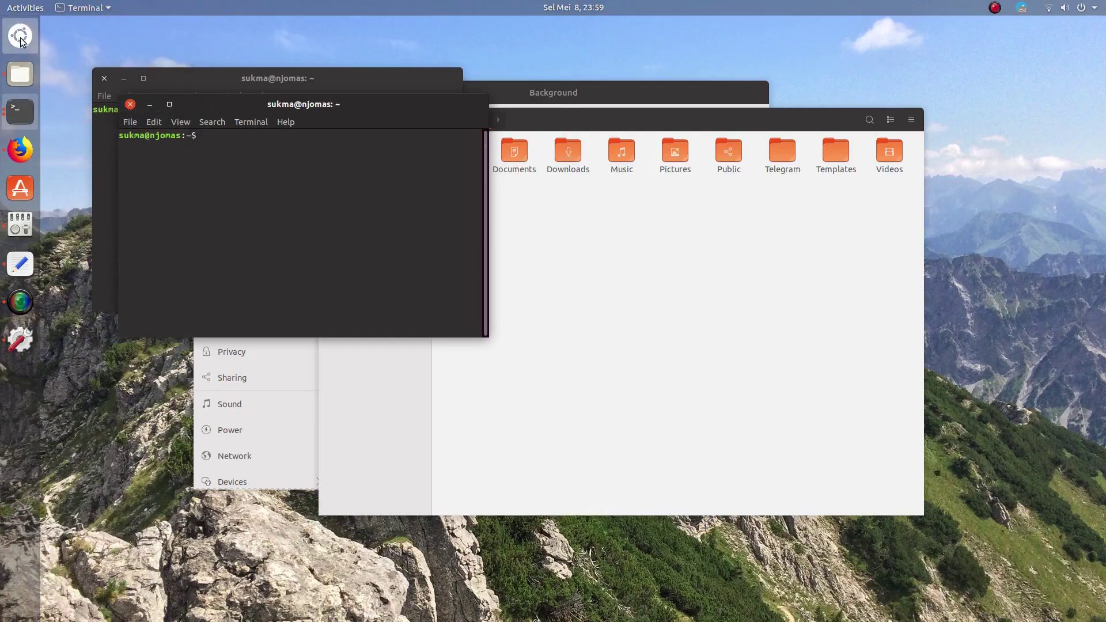
Add Settings, SimpleScreenRecorder and Steam to the dock favorites from the application overview
{"action": "left_click", "coordinate": [21, 37]}
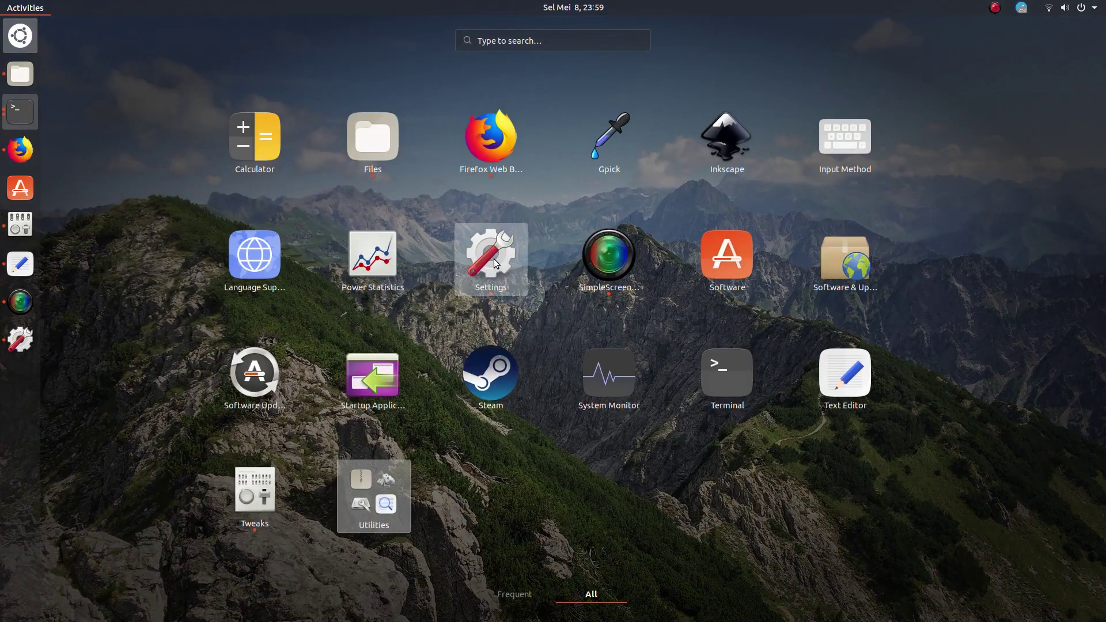
{"action": "right_click", "coordinate": [496, 264]}
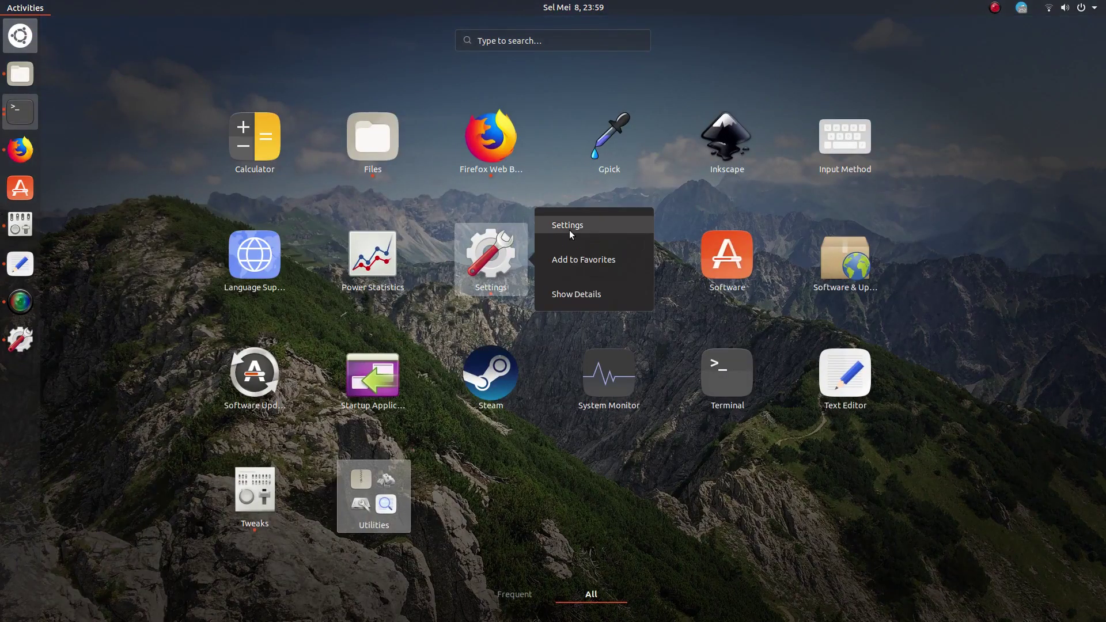
{"action": "left_click", "coordinate": [575, 260]}
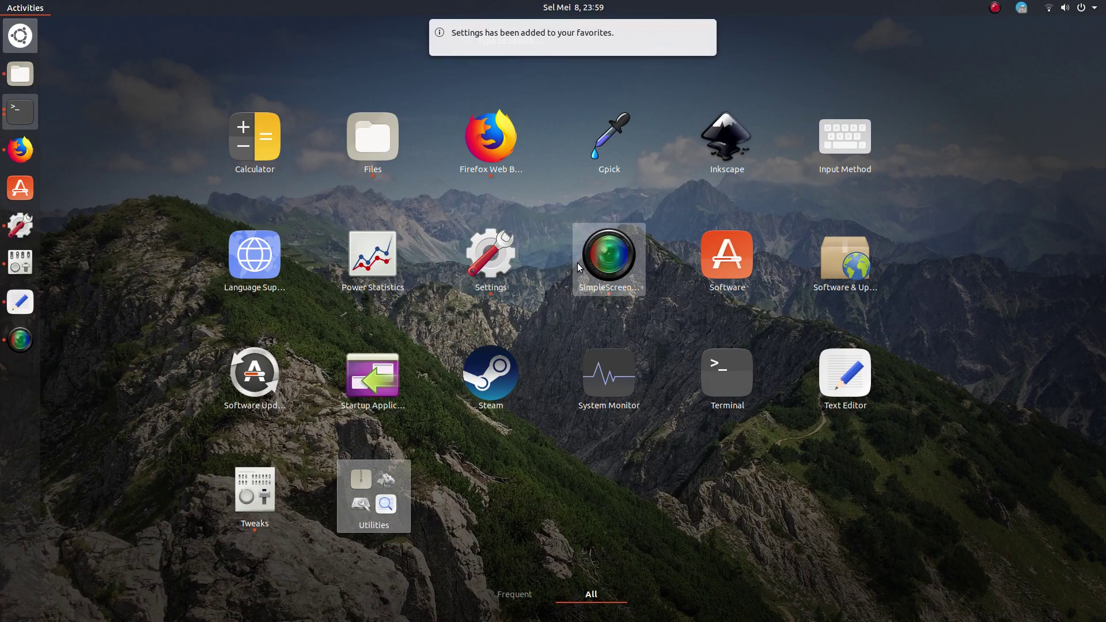
{"action": "right_click", "coordinate": [588, 266]}
{"action": "left_click", "coordinate": [710, 276]}
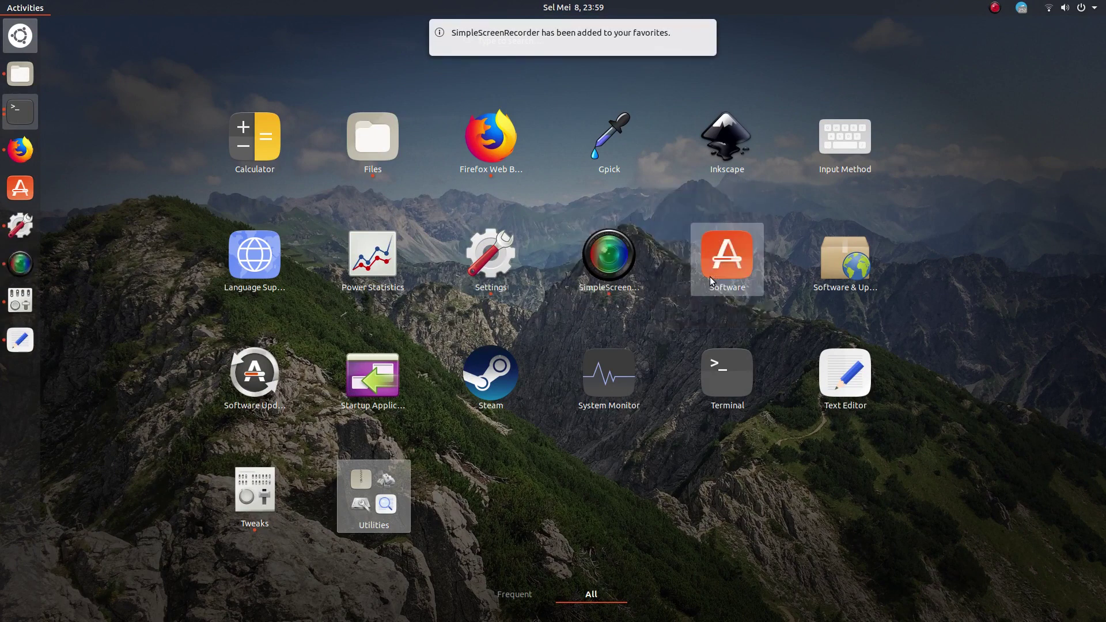
{"action": "right_click", "coordinate": [520, 372]}
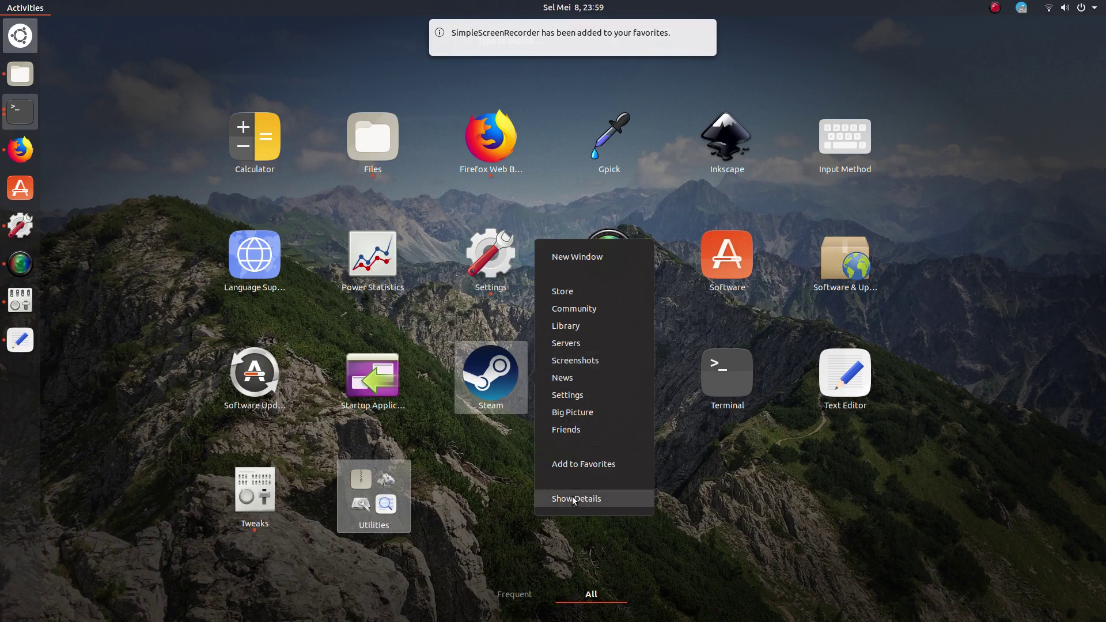
{"action": "left_click", "coordinate": [575, 466]}
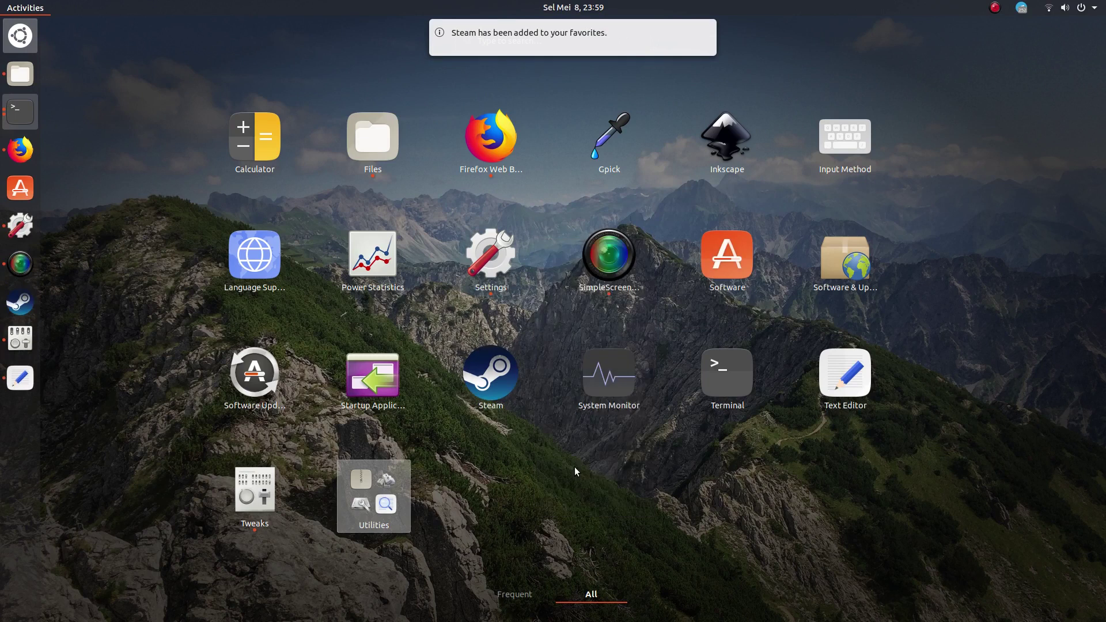
Add Terminal to the dock favorites from the application overview and launch System Monitor
{"action": "right_click", "coordinate": [715, 395]}
{"action": "left_click", "coordinate": [783, 378]}
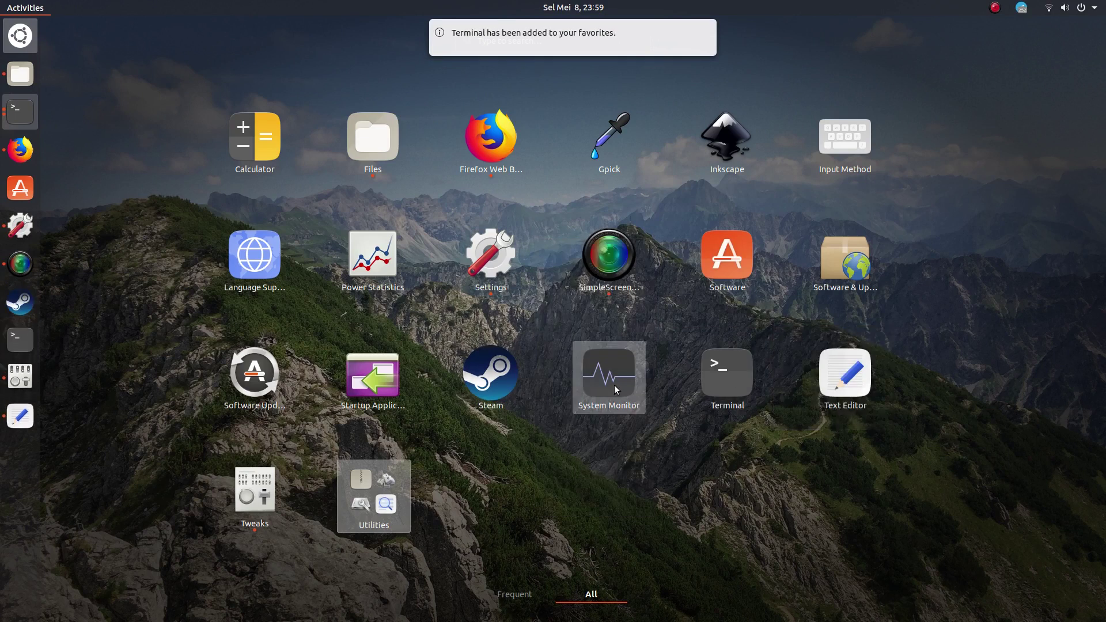
{"action": "left_click", "coordinate": [608, 374]}
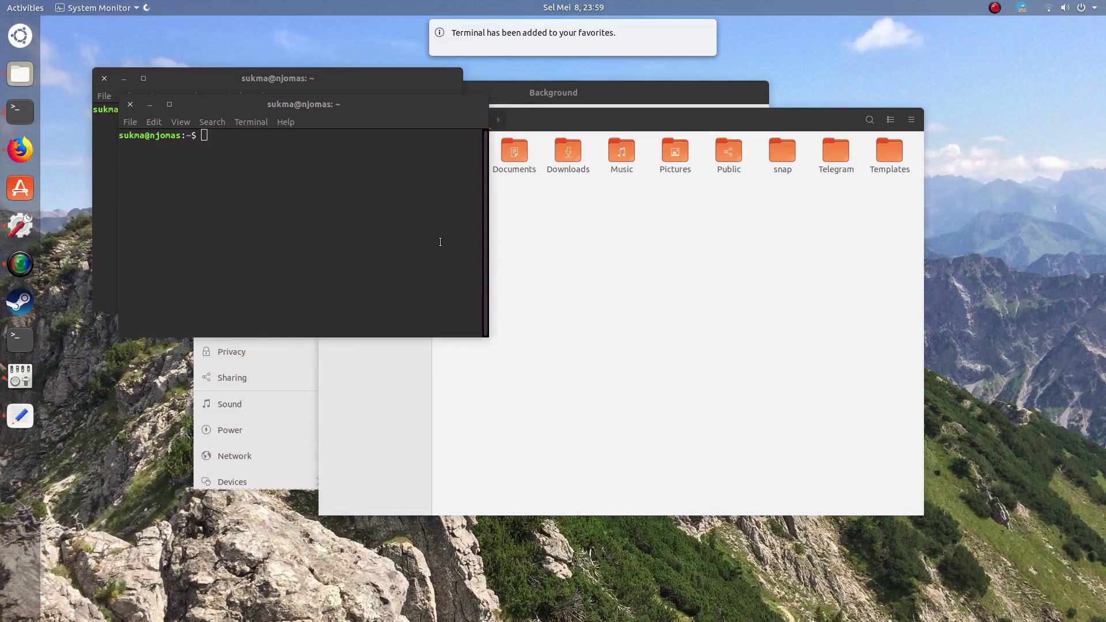
Quit both Terminal windows, close the Files and Settings windows, and place System Monitor near the middle of the desktop
{"action": "right_click", "coordinate": [21, 111]}
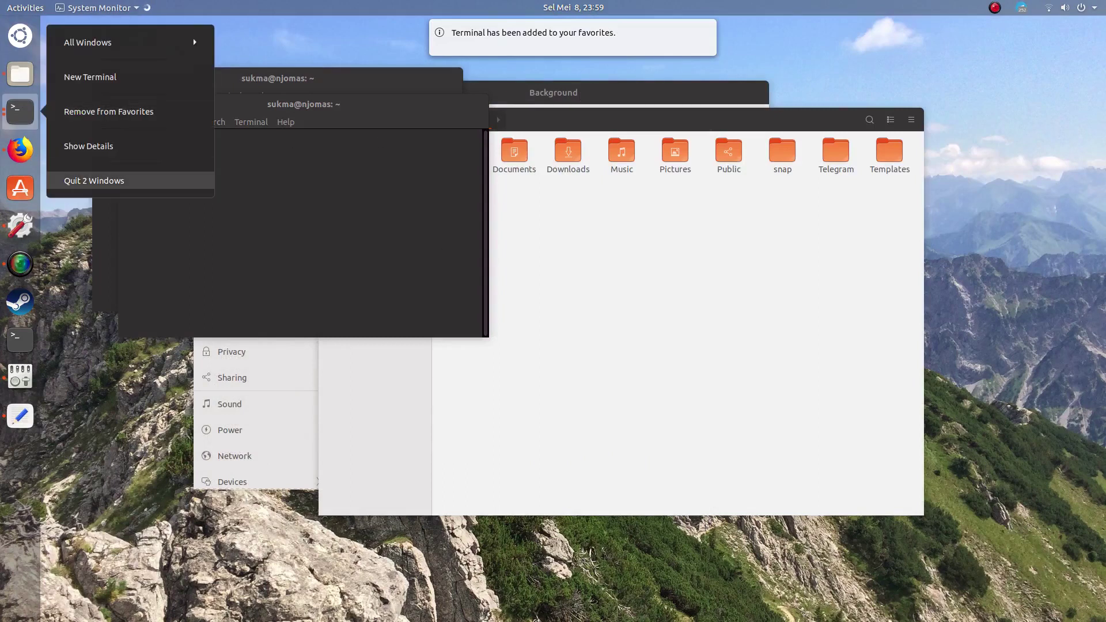
{"action": "left_click", "coordinate": [94, 180]}
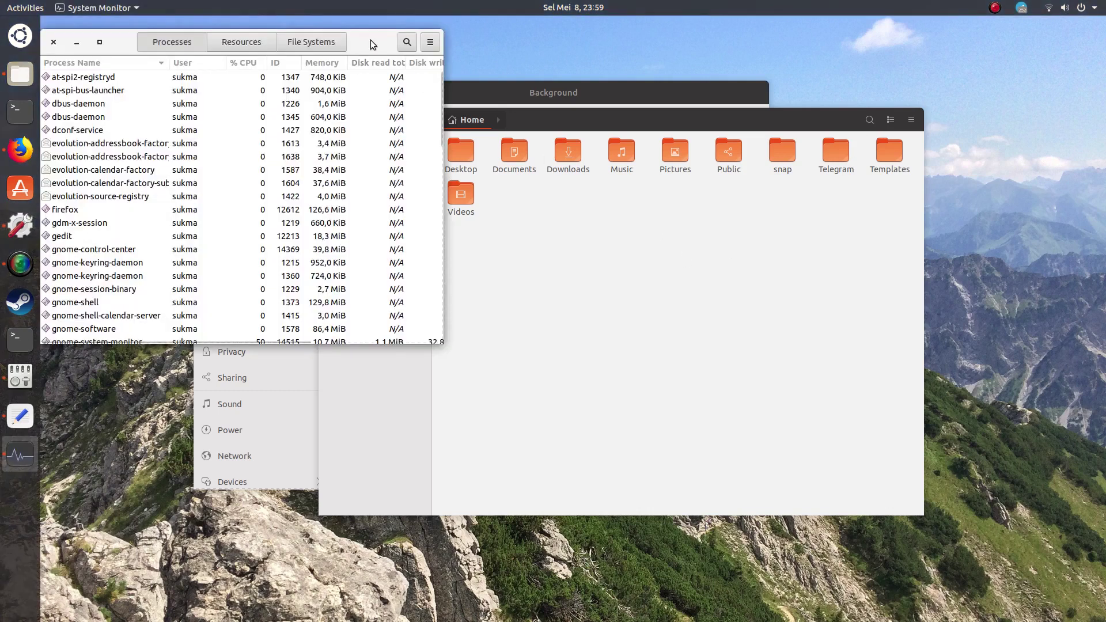
{"action": "left_click", "coordinate": [341, 120]}
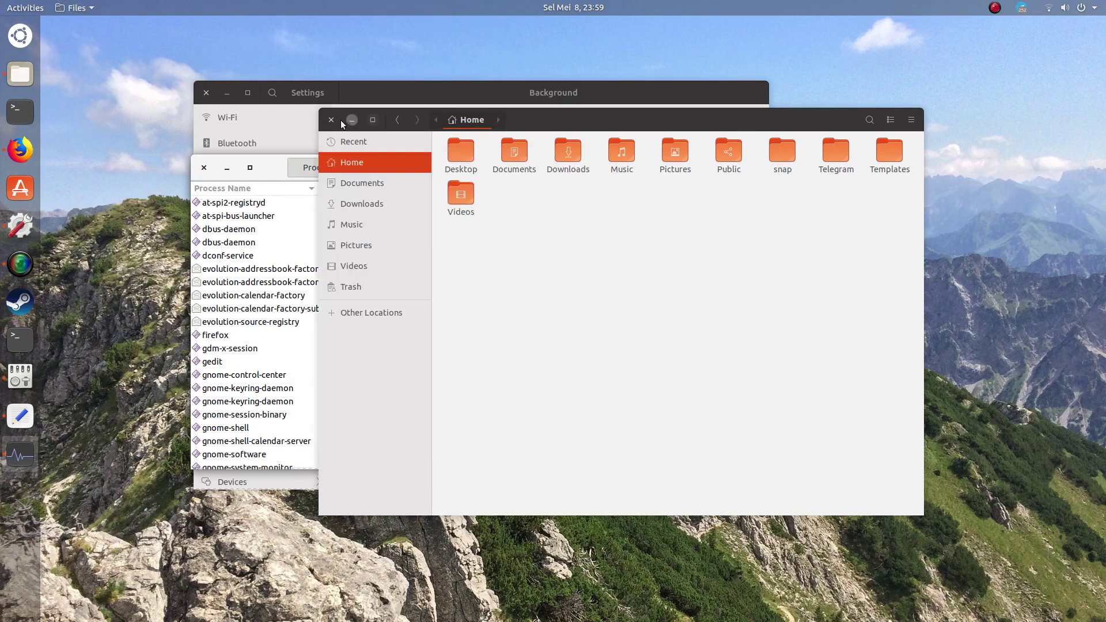
{"action": "left_click", "coordinate": [331, 119]}
{"action": "left_click", "coordinate": [207, 92]}
{"action": "left_click_drag", "start_coordinate": [506, 173], "coordinate": [623, 150]}
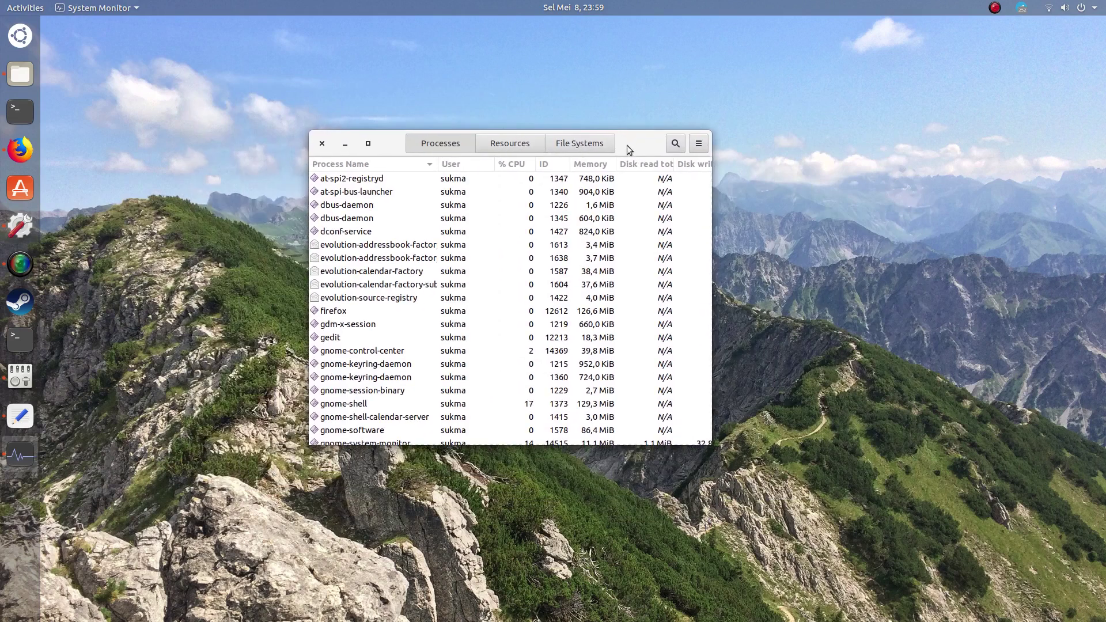
Look through System Monitor's Resources and File Systems views and return to Processes
{"action": "left_click", "coordinate": [522, 144]}
{"action": "left_click", "coordinate": [576, 151]}
{"action": "left_click", "coordinate": [440, 144]}
{"action": "left_click", "coordinate": [509, 144]}
{"action": "left_click", "coordinate": [579, 144]}
{"action": "left_click", "coordinate": [440, 144]}
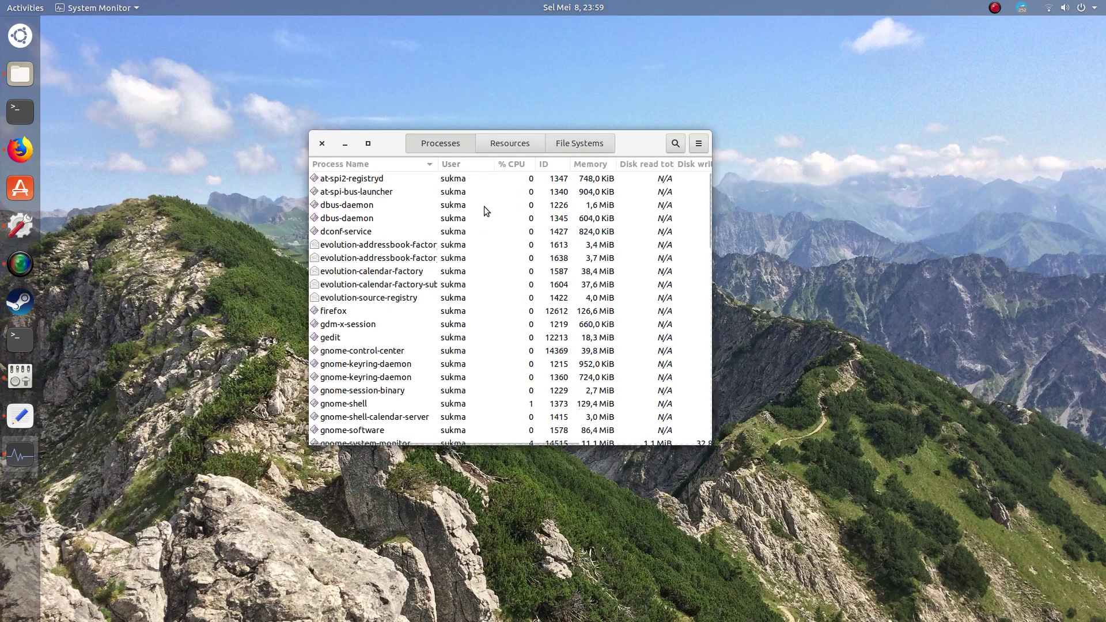
Browse the full list of running processes and view the available process display options
{"action": "scroll", "coordinate": [486, 250], "scroll_direction": "down", "scroll_amount": 10}
{"action": "scroll", "coordinate": [520, 274], "scroll_direction": "down", "scroll_amount": 5}
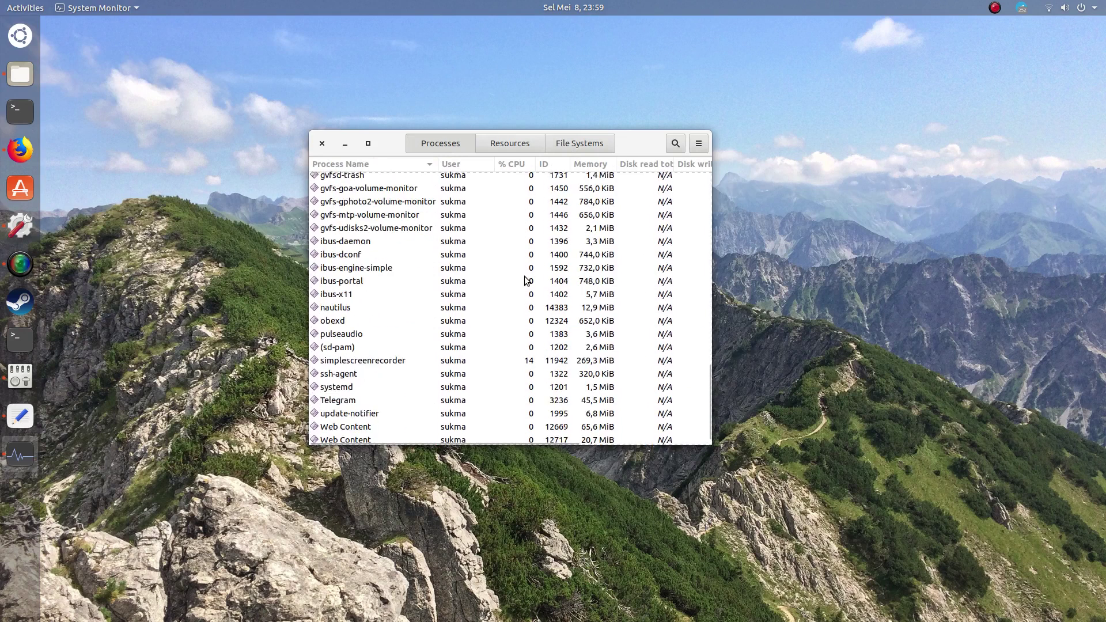
{"action": "scroll", "coordinate": [524, 276], "scroll_direction": "up", "scroll_amount": 7}
{"action": "scroll", "coordinate": [530, 280], "scroll_direction": "up", "scroll_amount": 10}
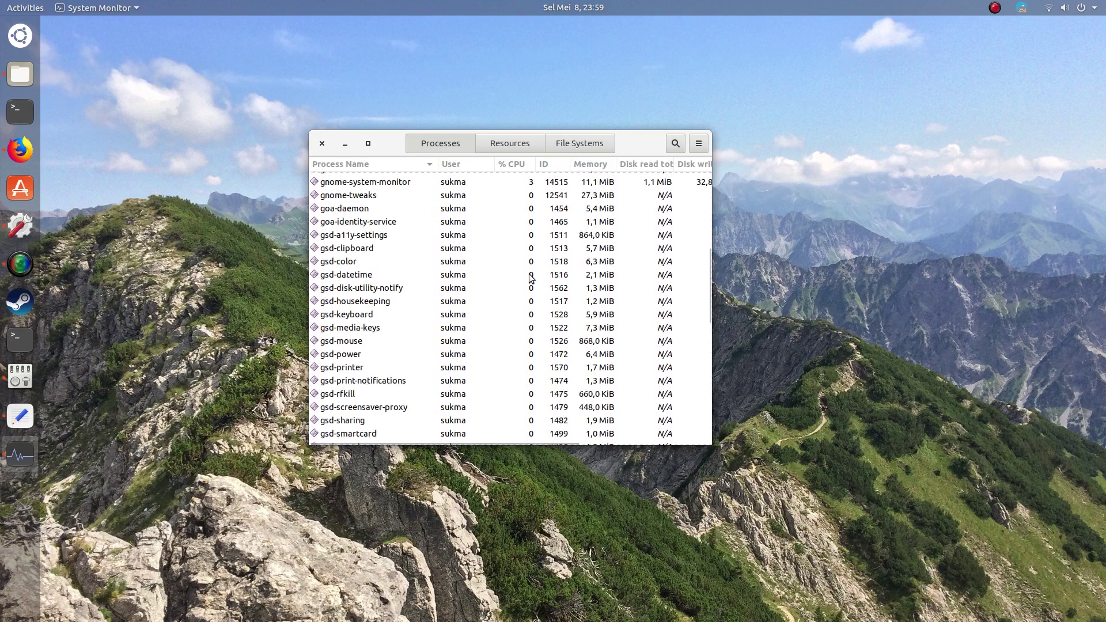
{"action": "left_click", "coordinate": [696, 151]}
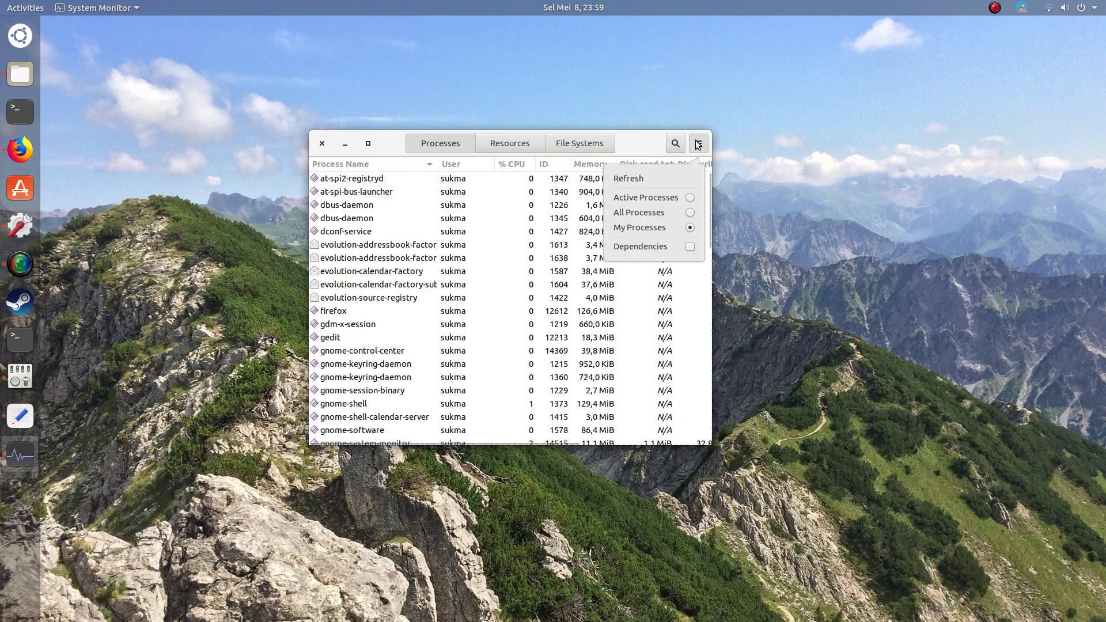
{"action": "left_click", "coordinate": [667, 169]}
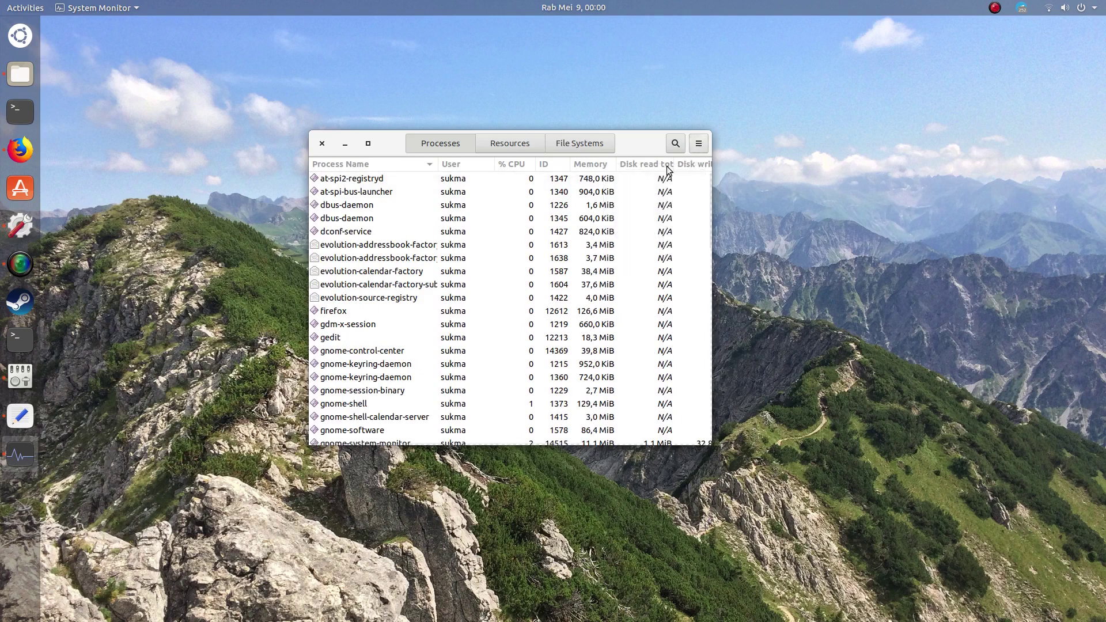
Check the resource usage graphs, and browse the File Systems list to its end in a widened System Monitor window
{"action": "left_click", "coordinate": [519, 146]}
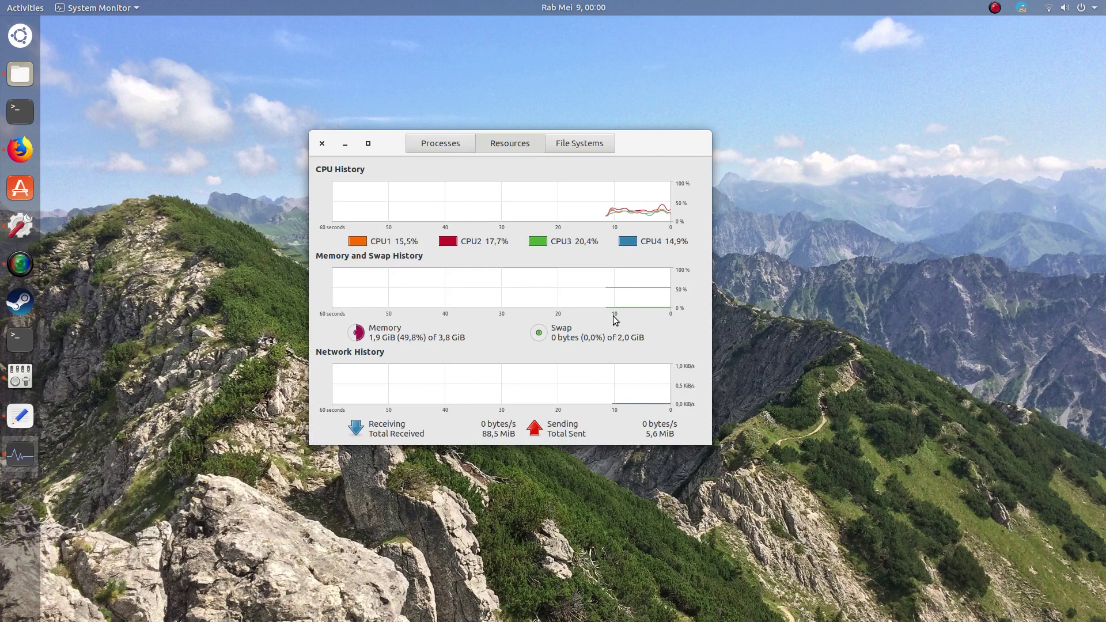
{"action": "left_click", "coordinate": [593, 145]}
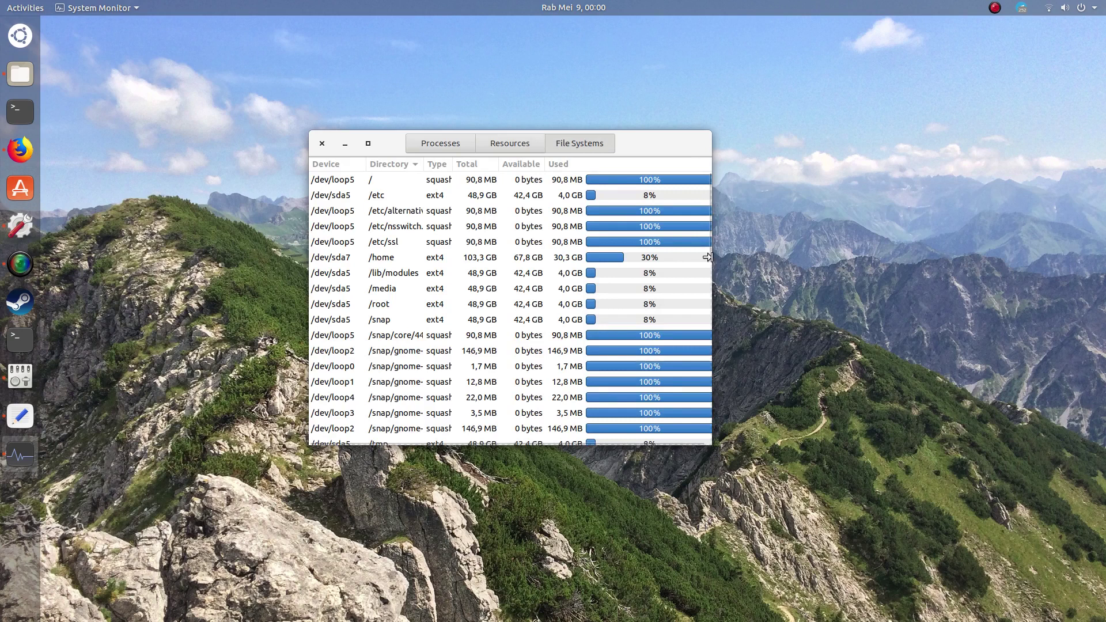
{"action": "left_click_drag", "start_coordinate": [711, 254], "coordinate": [828, 260]}
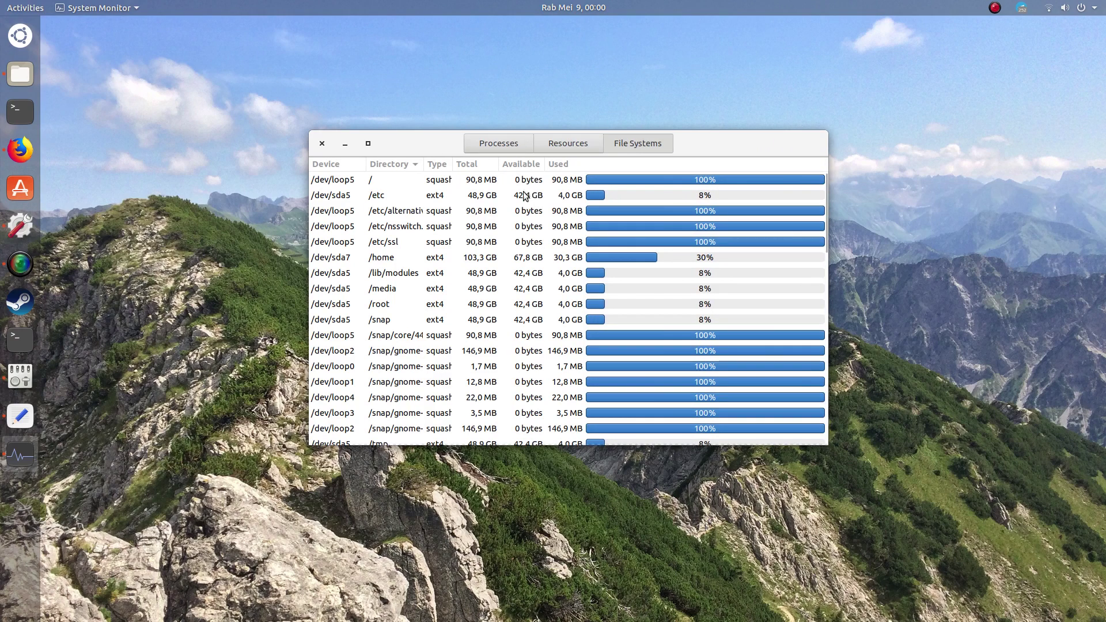
{"action": "scroll", "coordinate": [518, 220], "scroll_direction": "down", "scroll_amount": 10}
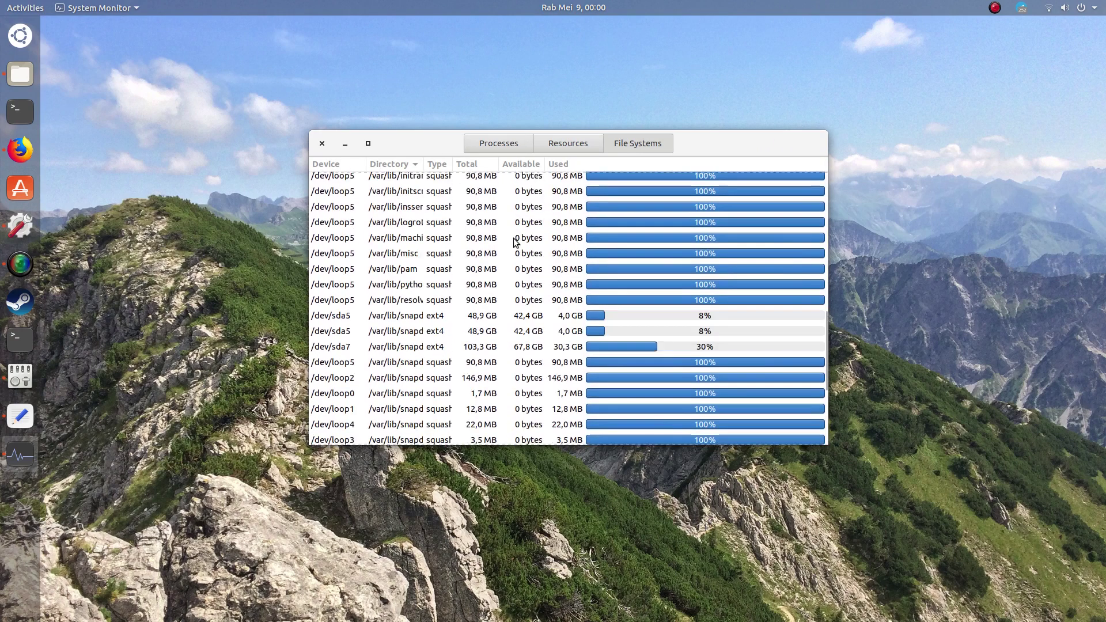
{"action": "scroll", "coordinate": [514, 242], "scroll_direction": "down", "scroll_amount": 2}
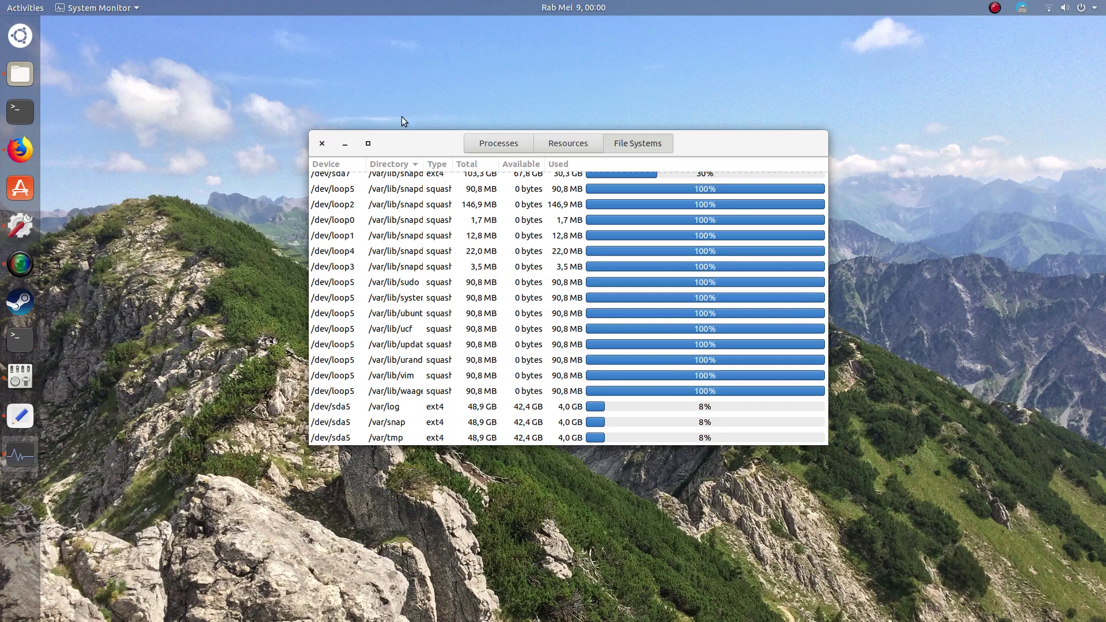
Remove the second Terminal icon from the dock favorites and clear all notifications
{"action": "right_click", "coordinate": [29, 343]}
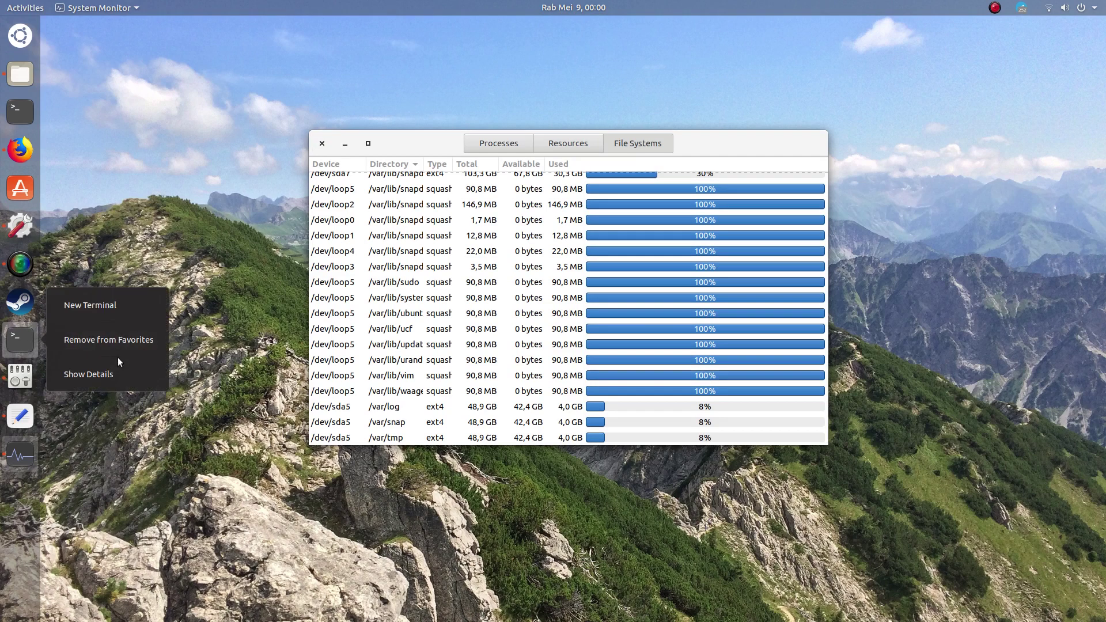
{"action": "left_click", "coordinate": [119, 341]}
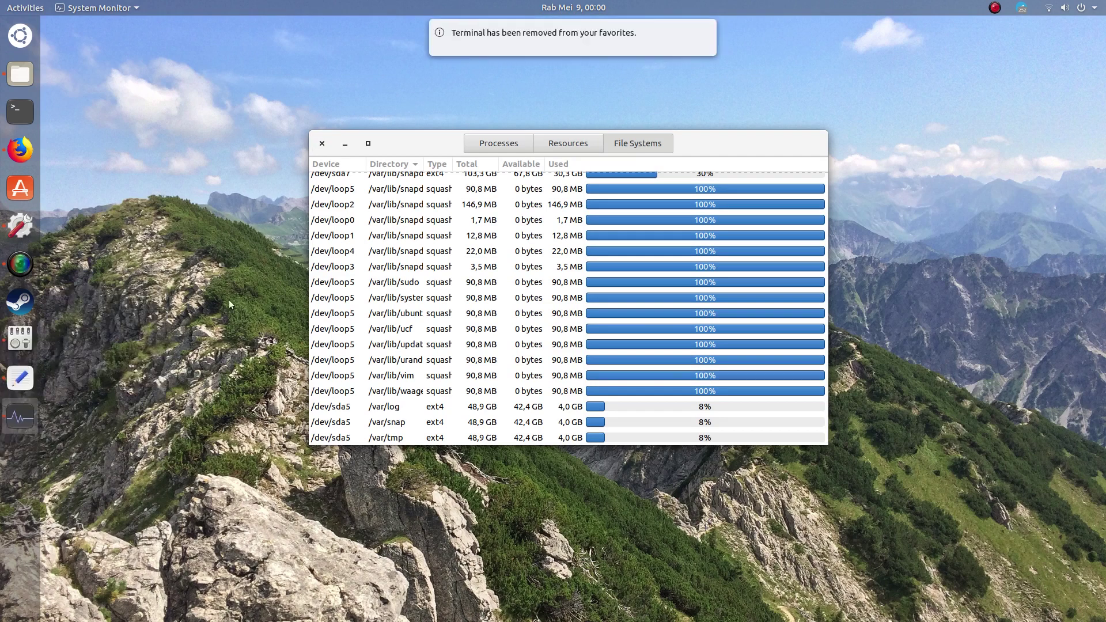
{"action": "left_click", "coordinate": [578, 8]}
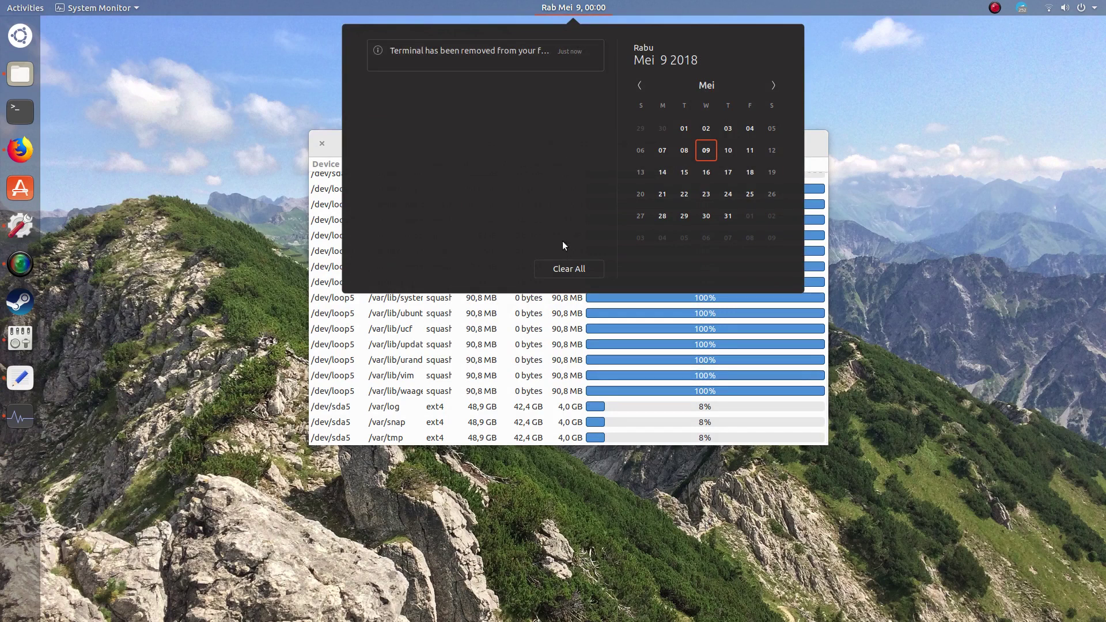
{"action": "left_click", "coordinate": [565, 270]}
View several early May dates in the top bar calendar, and go forward to August 10
{"action": "left_click", "coordinate": [684, 130]}
{"action": "left_click", "coordinate": [706, 129]}
{"action": "left_click", "coordinate": [729, 129]}
{"action": "left_click", "coordinate": [771, 126]}
{"action": "left_click", "coordinate": [773, 85]}
{"action": "left_click", "coordinate": [773, 85]}
{"action": "left_click", "coordinate": [773, 85]}
{"action": "left_click", "coordinate": [751, 152]}
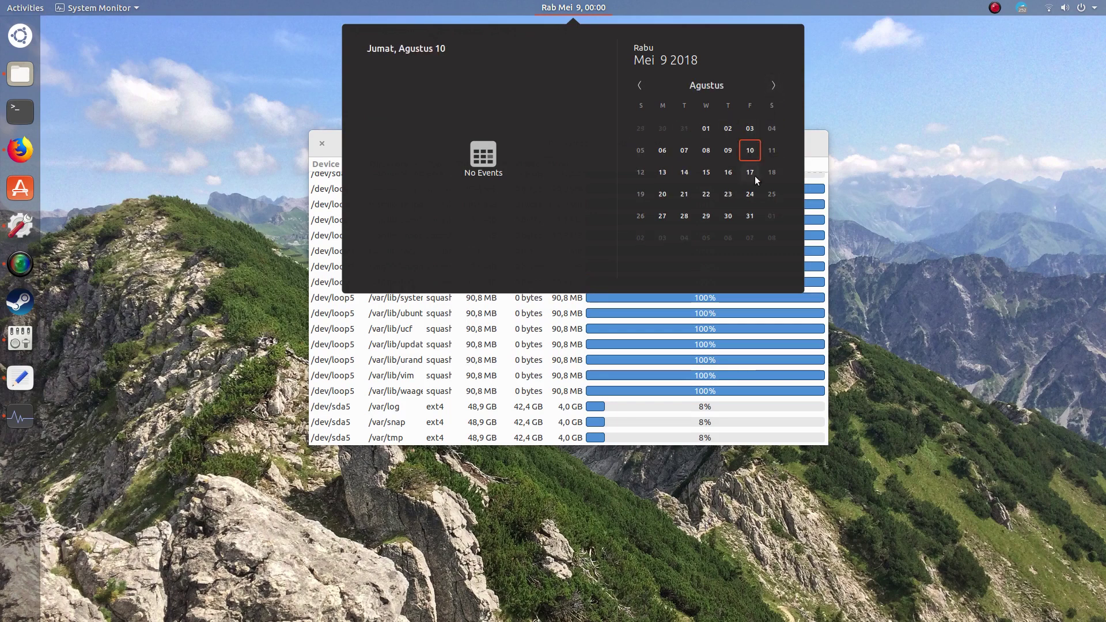
Check the events of various other August dates in the calendar
{"action": "left_click", "coordinate": [772, 172]}
{"action": "left_click", "coordinate": [771, 194]}
{"action": "left_click", "coordinate": [749, 194]}
{"action": "left_click", "coordinate": [728, 194]}
{"action": "left_click", "coordinate": [729, 173]}
{"action": "left_click", "coordinate": [728, 151]}
{"action": "left_click", "coordinate": [750, 151]}
{"action": "left_click", "coordinate": [772, 173]}
{"action": "left_click", "coordinate": [772, 131]}
{"action": "left_click", "coordinate": [749, 128]}
Close the calendar and browse the computer's root folder in Files, looking into opt and returning to the root
{"action": "left_click", "coordinate": [217, 143]}
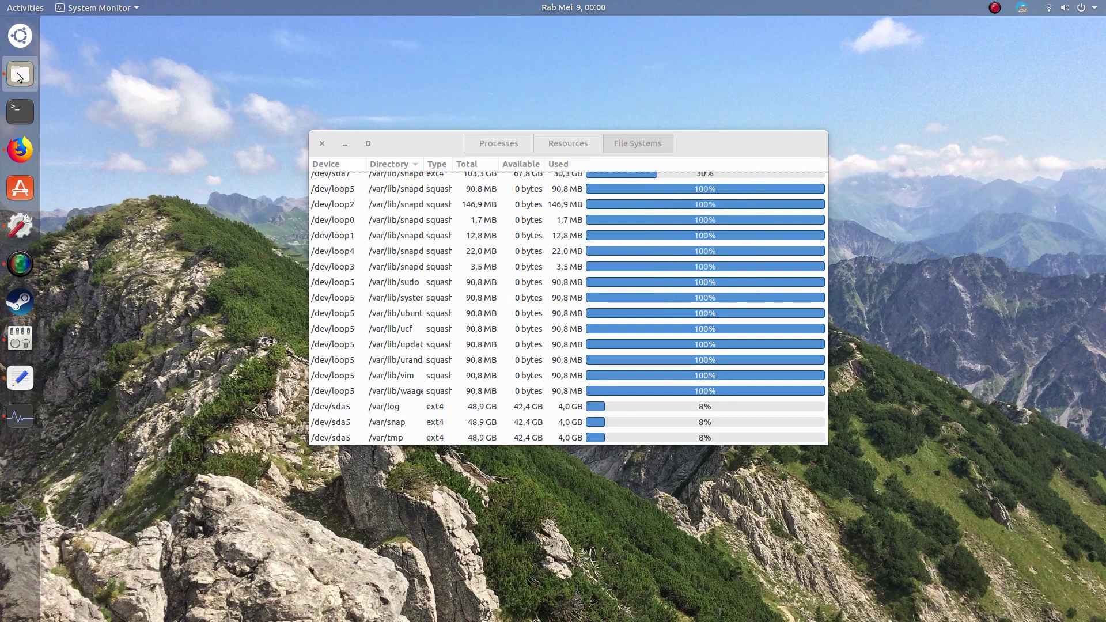
{"action": "left_click", "coordinate": [20, 74]}
{"action": "left_click_drag", "start_coordinate": [628, 109], "coordinate": [522, 80]}
{"action": "left_click", "coordinate": [311, 282]}
{"action": "left_click", "coordinate": [392, 132]}
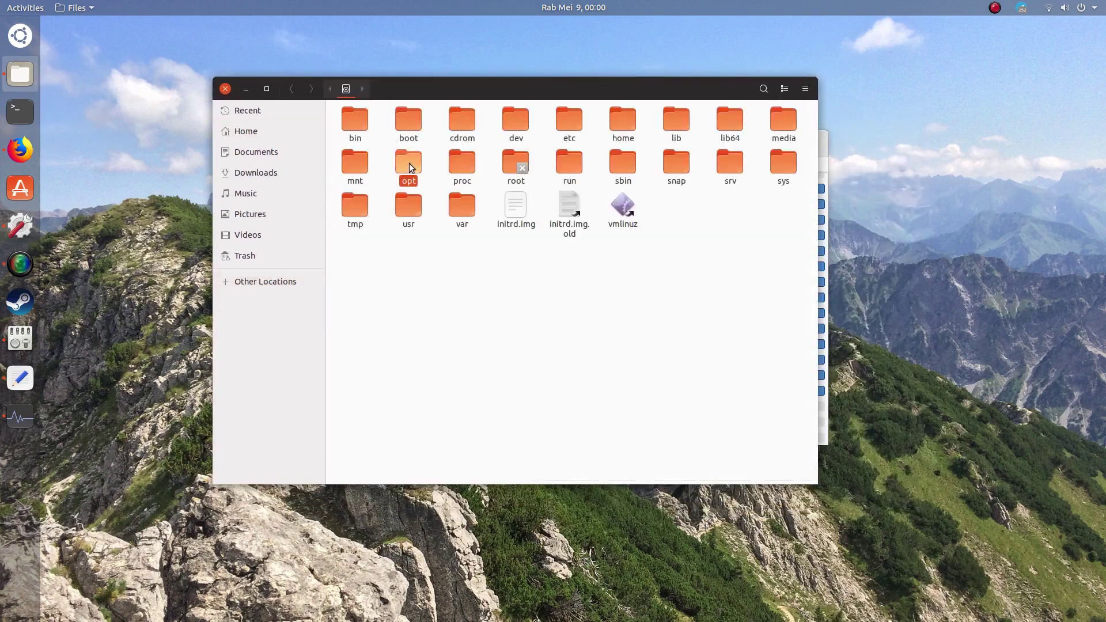
{"action": "double_click", "coordinate": [409, 164]}
{"action": "left_click", "coordinate": [344, 88]}
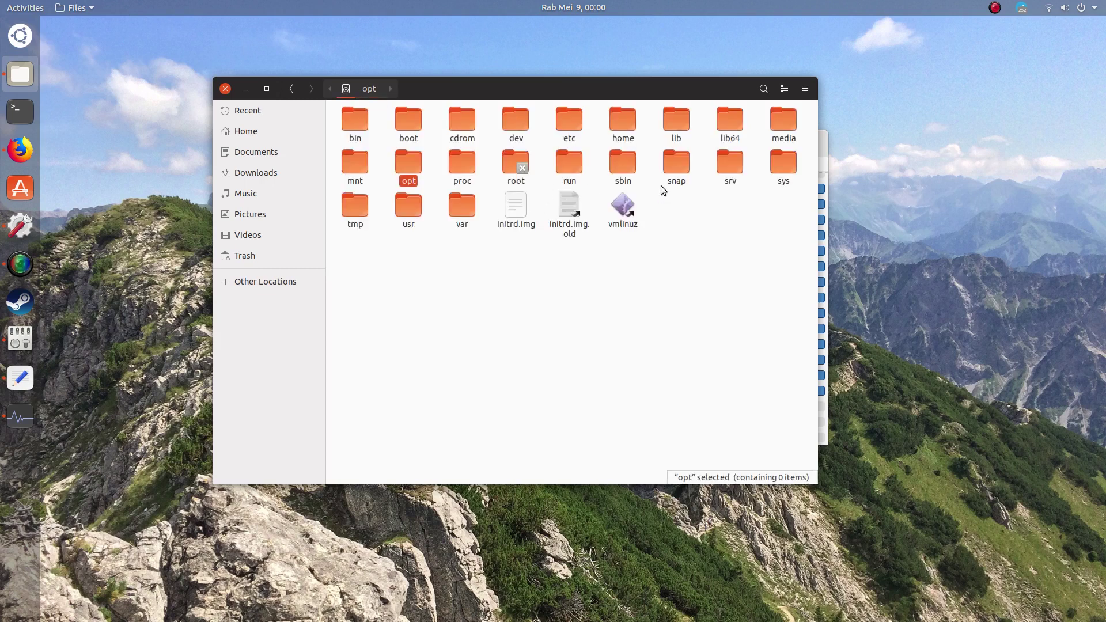
Browse from the root folder into usr, share and its aspell folder
{"action": "left_click", "coordinate": [579, 172]}
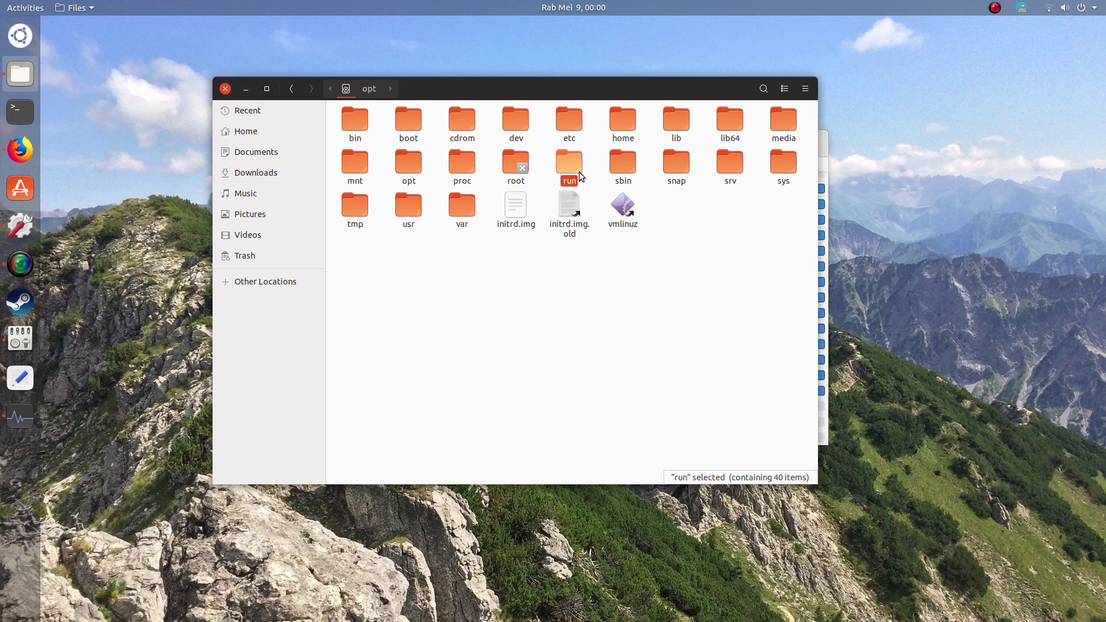
{"action": "double_click", "coordinate": [406, 210]}
{"action": "double_click", "coordinate": [669, 133]}
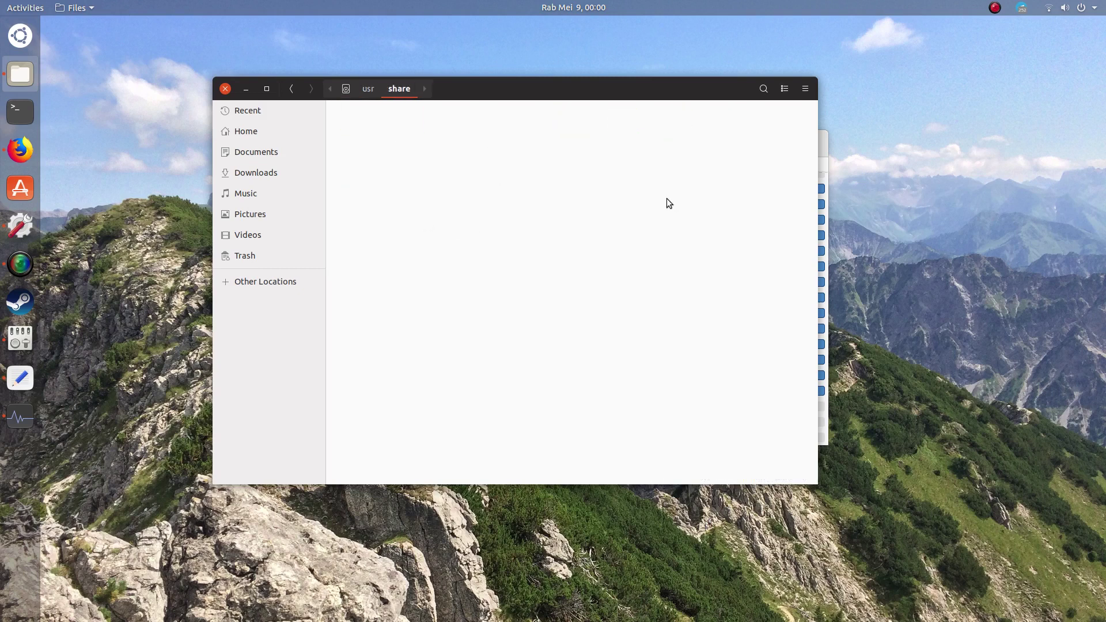
{"action": "double_click", "coordinate": [625, 187]}
{"action": "key", "text": "alt+Left"}
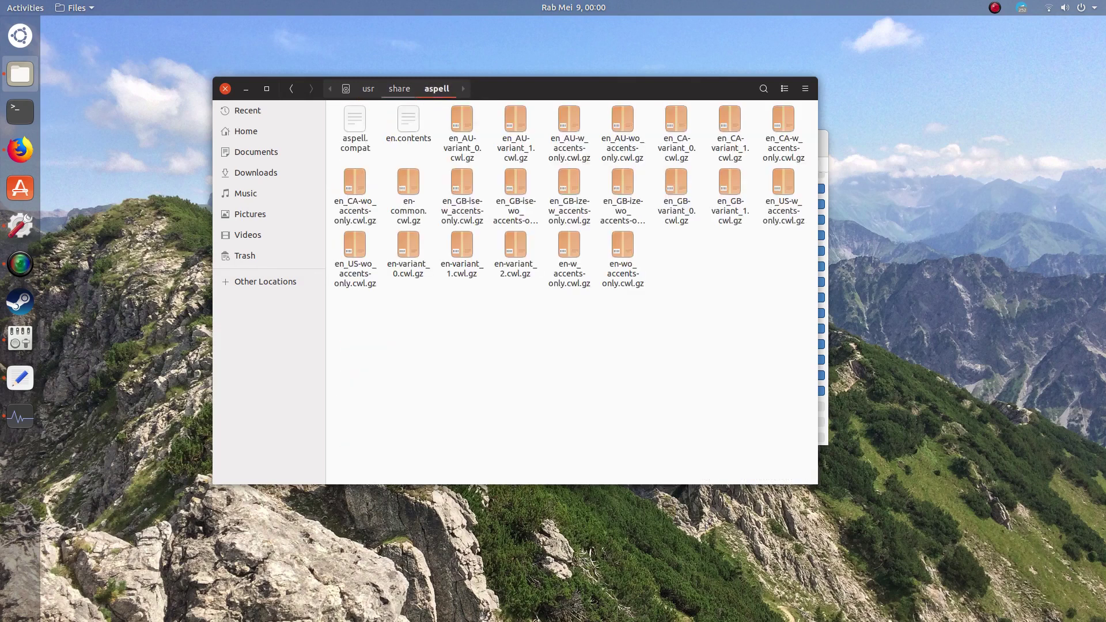
Return to the usr folder and open the aspell folder inside lib
{"action": "left_click", "coordinate": [366, 91]}
{"action": "double_click", "coordinate": [510, 128]}
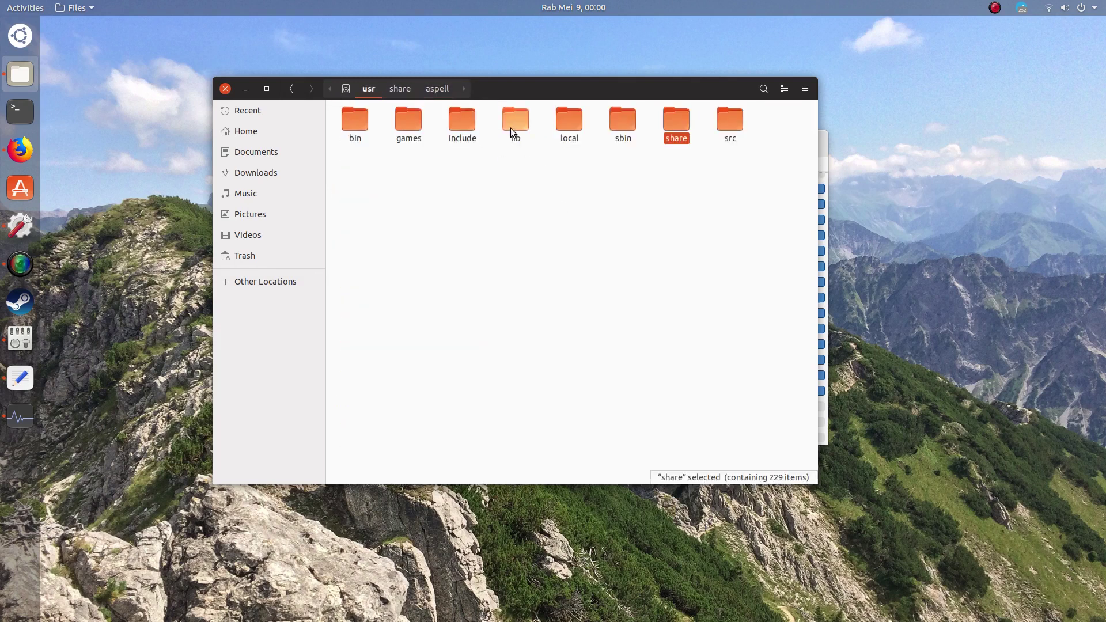
{"action": "double_click", "coordinate": [520, 132]}
Select the files from en_GB-variant_1.multi through iso-8859-4.cset, view their context options and dismiss them
{"action": "scroll", "coordinate": [519, 218], "scroll_direction": "down", "scroll_amount": 10}
{"action": "left_click_drag", "start_coordinate": [364, 183], "coordinate": [802, 399]}
{"action": "right_click", "coordinate": [800, 396]}
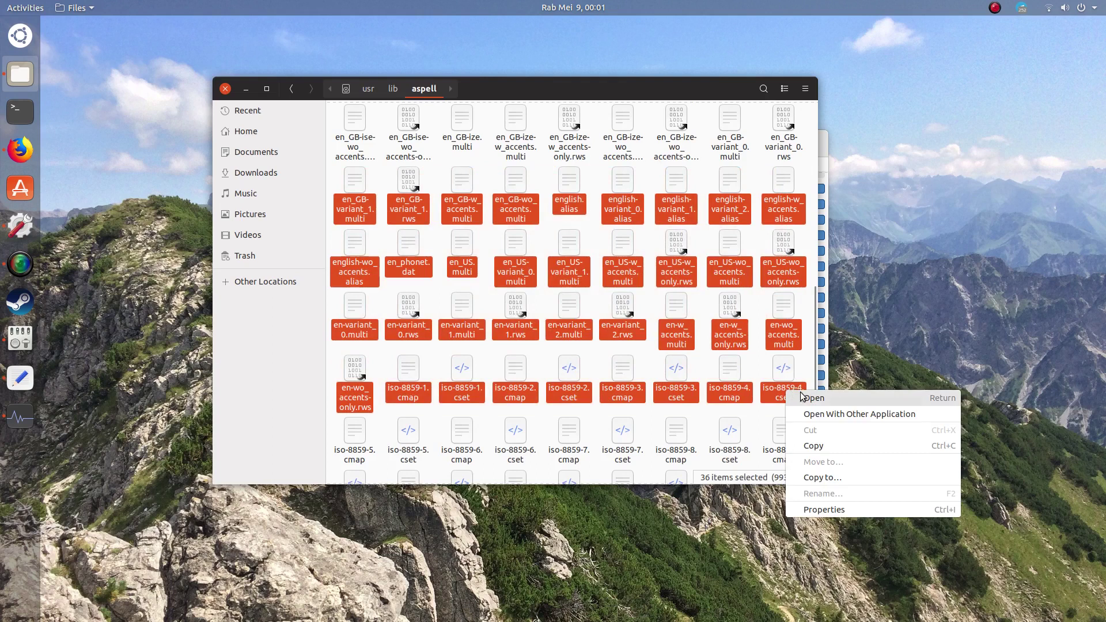
{"action": "left_click", "coordinate": [757, 311]}
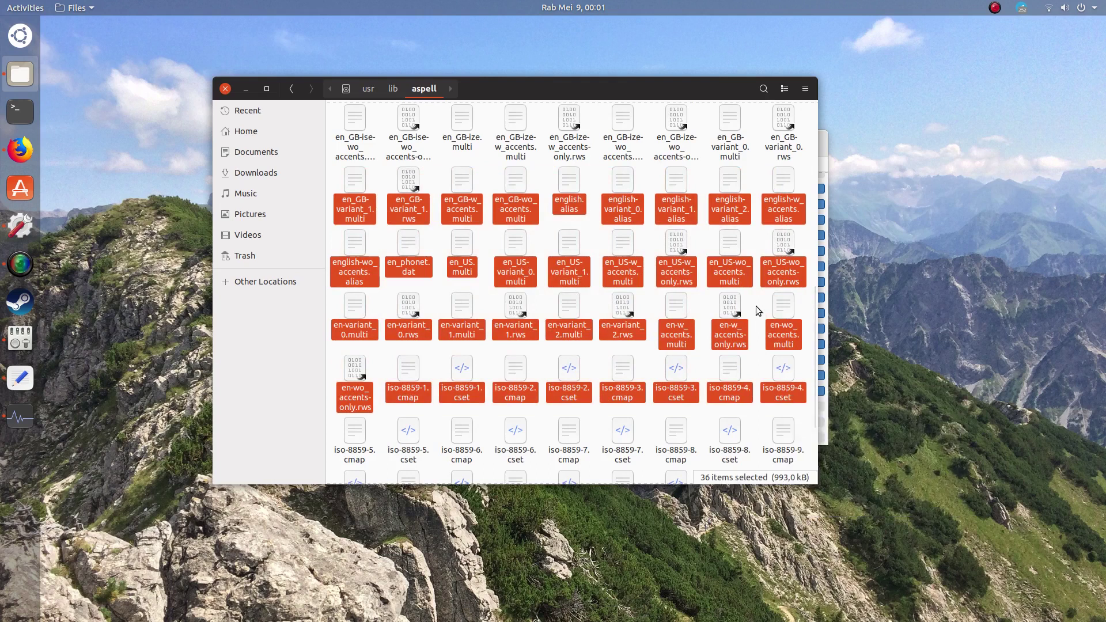
Move the Files window aside, bring System Monitor in front of it and close System Monitor
{"action": "left_click_drag", "start_coordinate": [720, 88], "coordinate": [620, 62]}
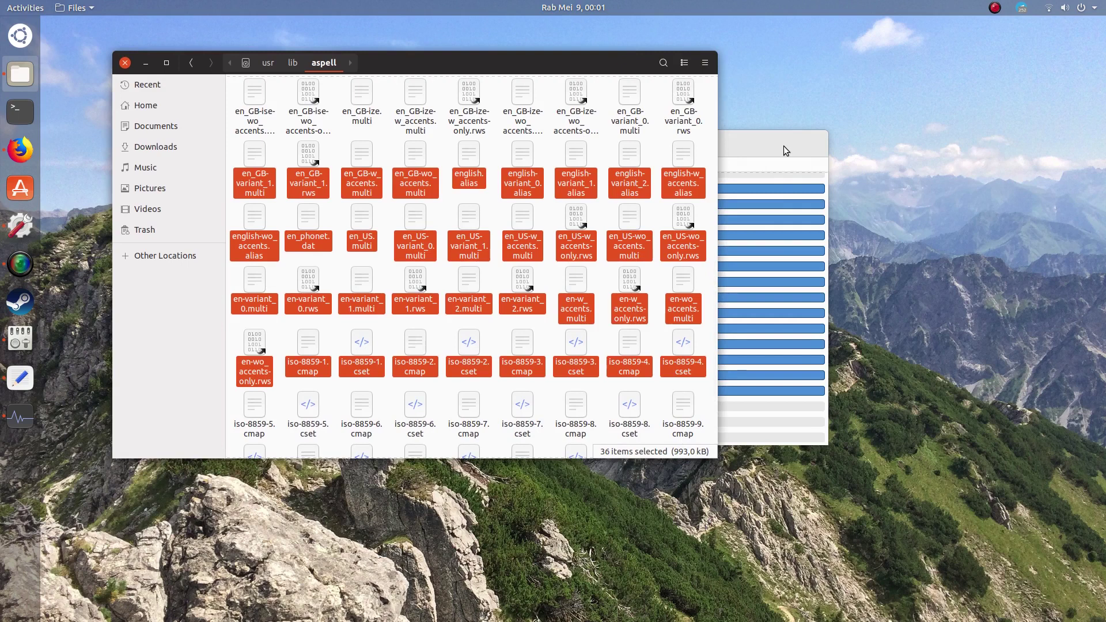
{"action": "left_click", "coordinate": [783, 151]}
{"action": "left_click_drag", "start_coordinate": [783, 151], "coordinate": [427, 134]}
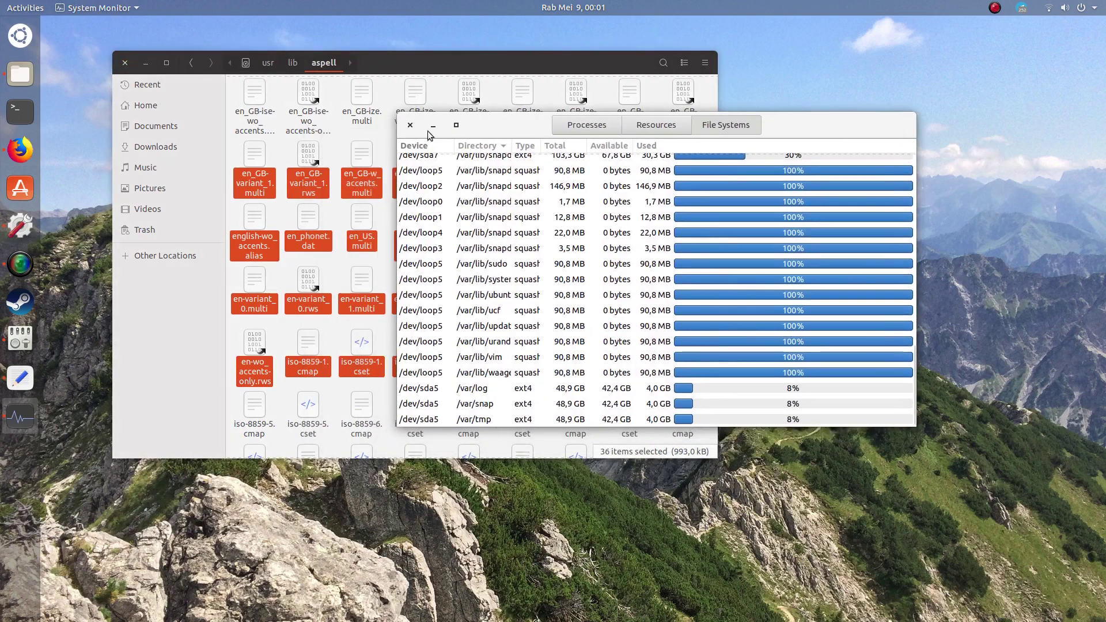
{"action": "left_click", "coordinate": [410, 125]}
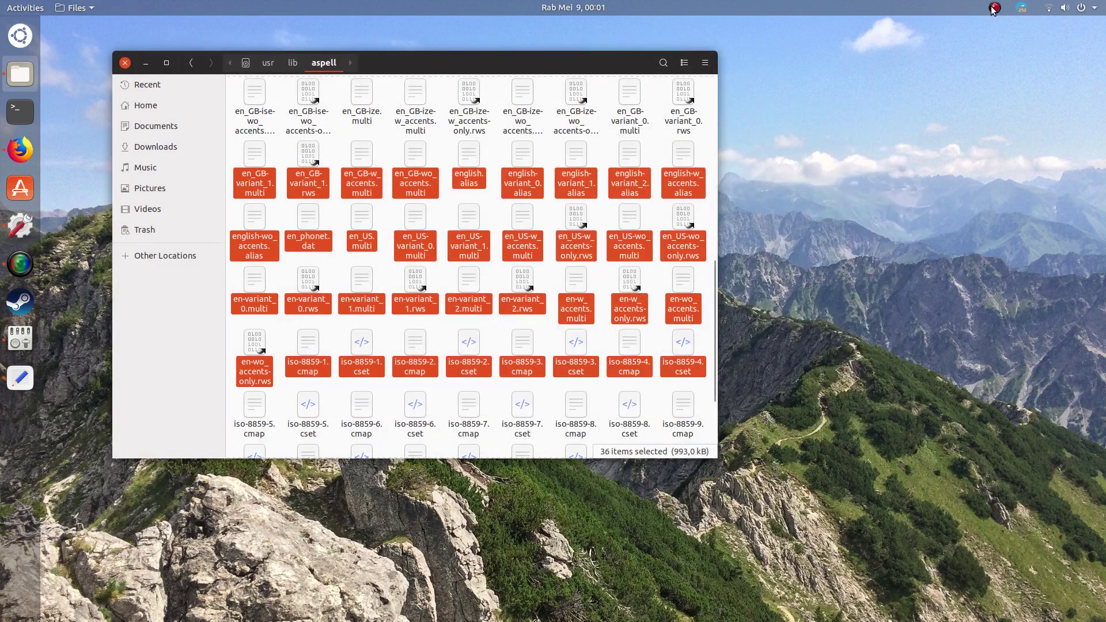